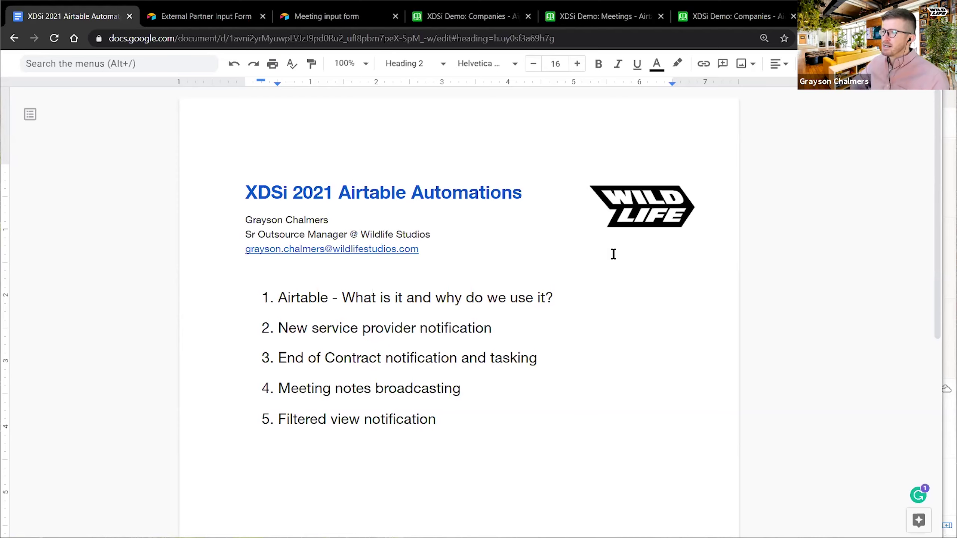
- Highlight the end of the first agenda item, then clear the highlight
left_click_drag(546, 299, 445, 299)
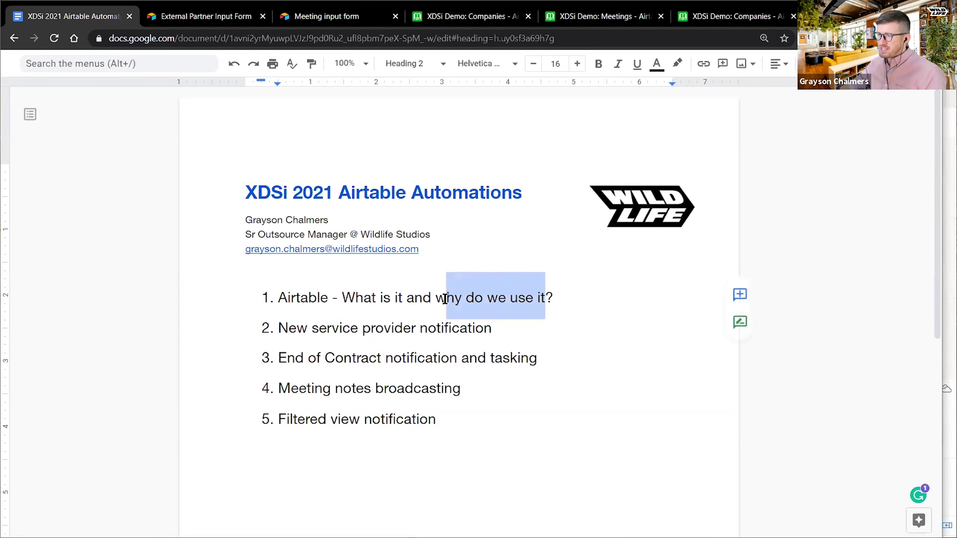
left_click(445, 299)
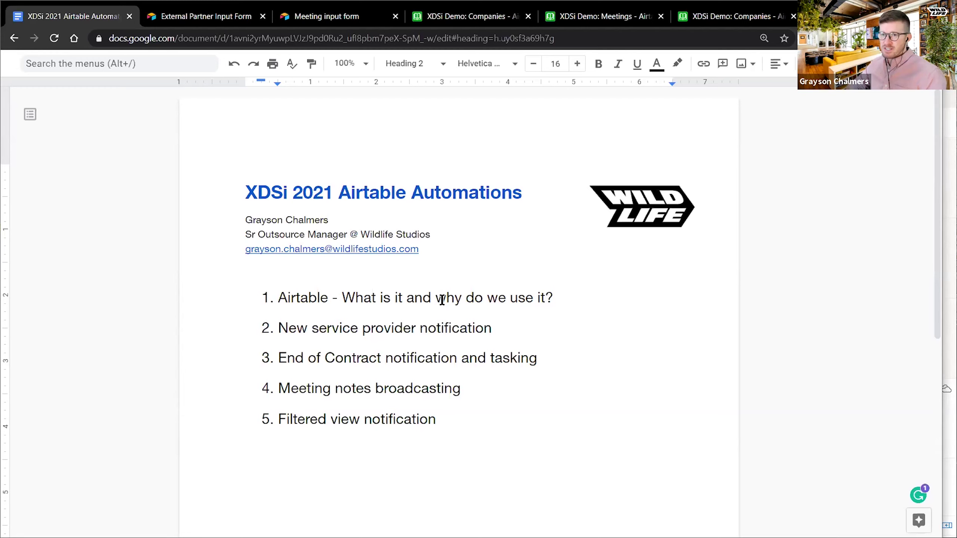
left_click(442, 300)
left_click(586, 296)
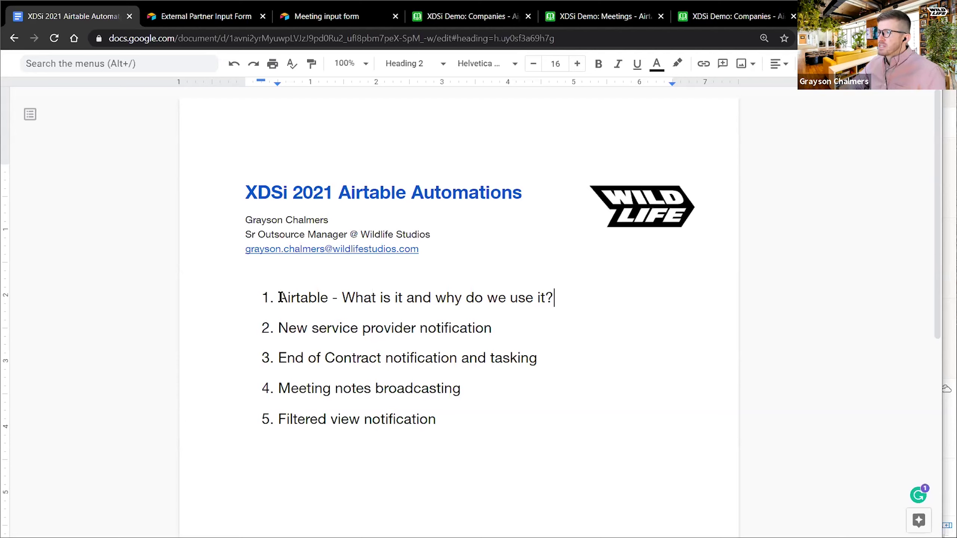
- Highlight agenda items 2 through 5, then the New service provider notification item
left_click(279, 328)
left_click_drag(279, 328, 450, 421)
left_click(450, 421)
left_click_drag(278, 328, 552, 331)
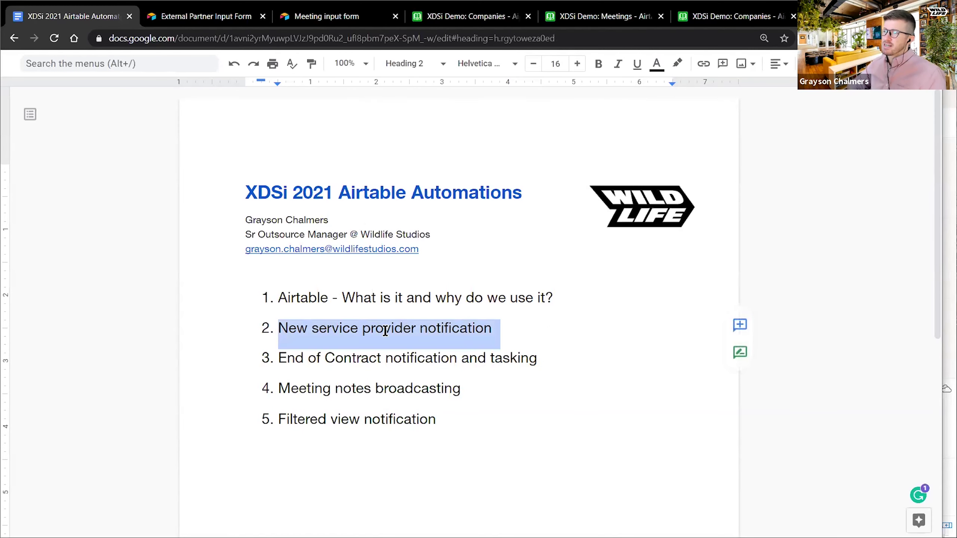
left_click(402, 328)
left_click_drag(279, 328, 499, 330)
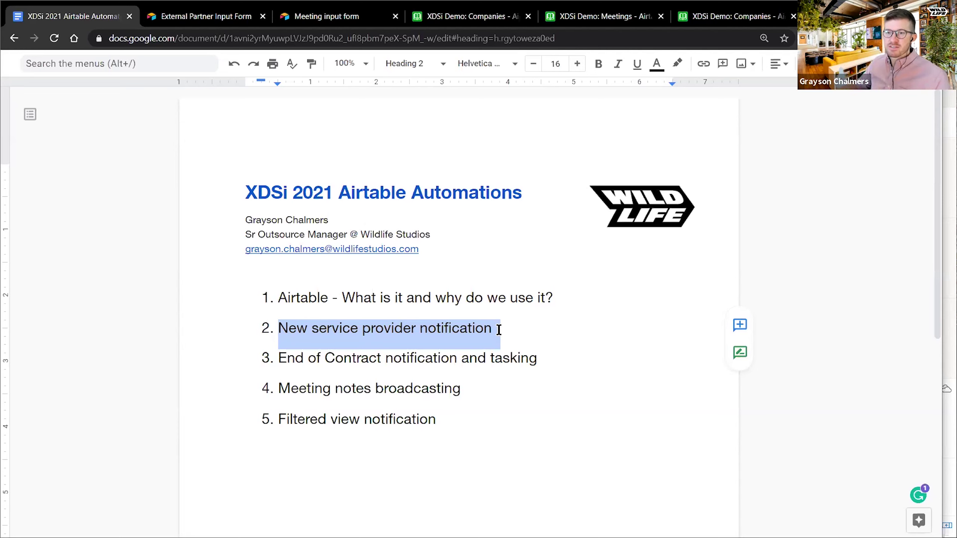
left_click(498, 329)
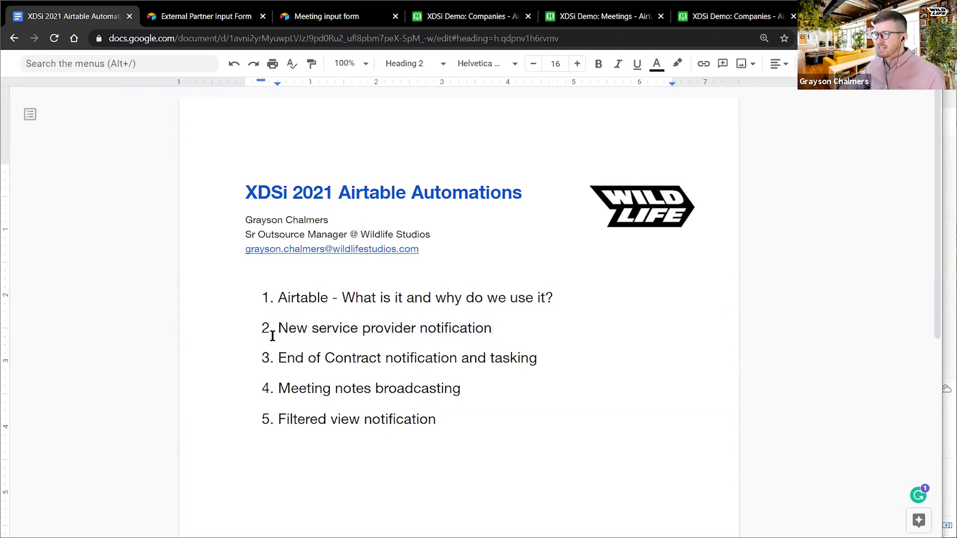
- Highlight the End of Contract notification and tasking agenda item
left_click_drag(279, 358, 532, 364)
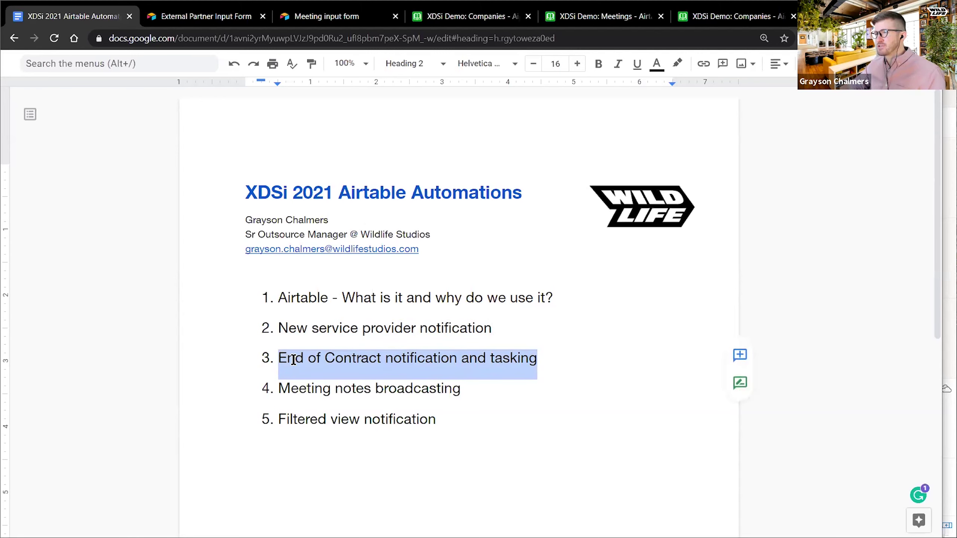
left_click(490, 364)
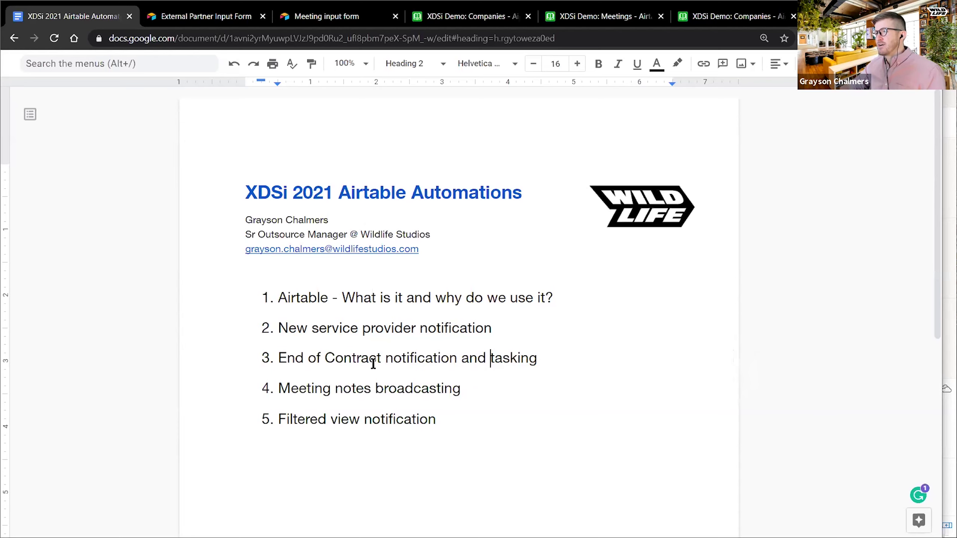
left_click(382, 360)
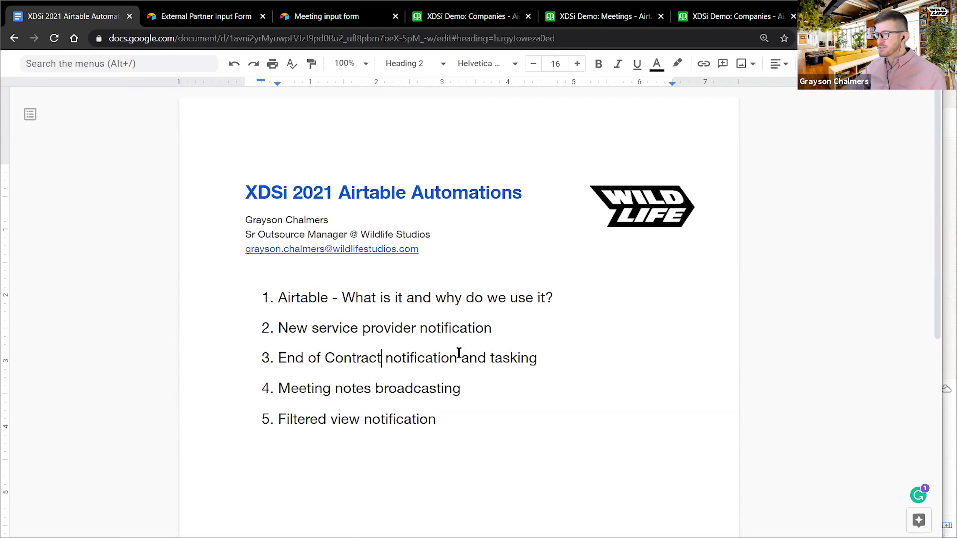
left_click(487, 360)
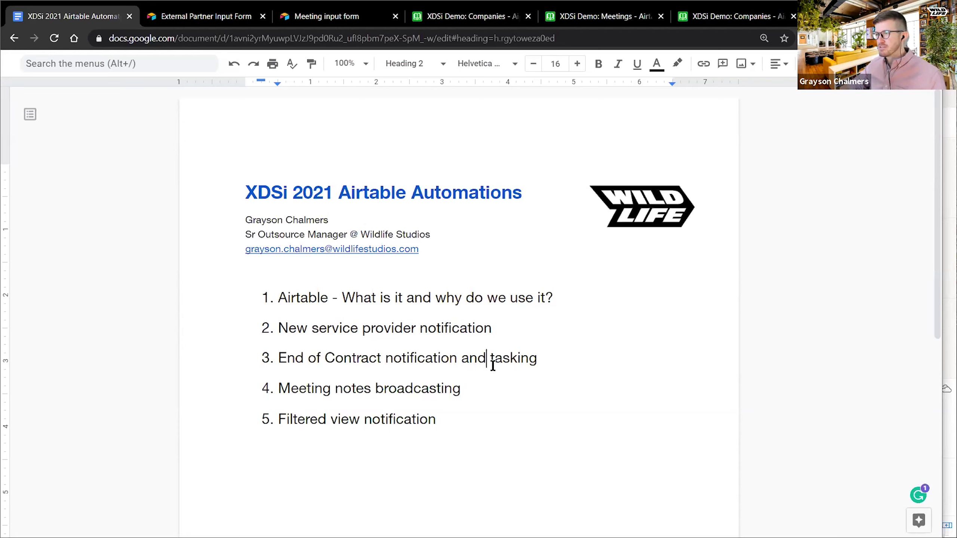
- Highlight the Meeting notes broadcasting and Filtered view notification agenda items
left_click(279, 390)
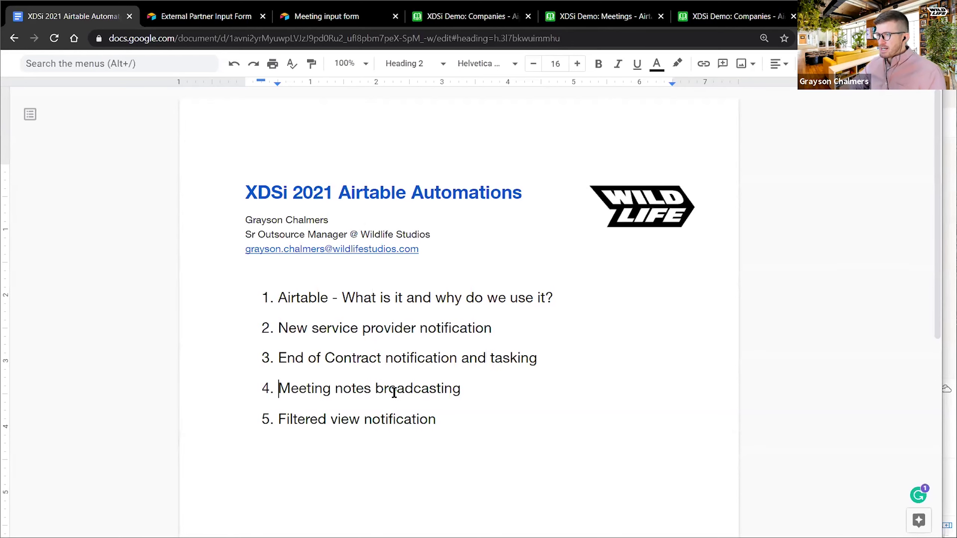
left_click(479, 394, "shift")
left_click(469, 392)
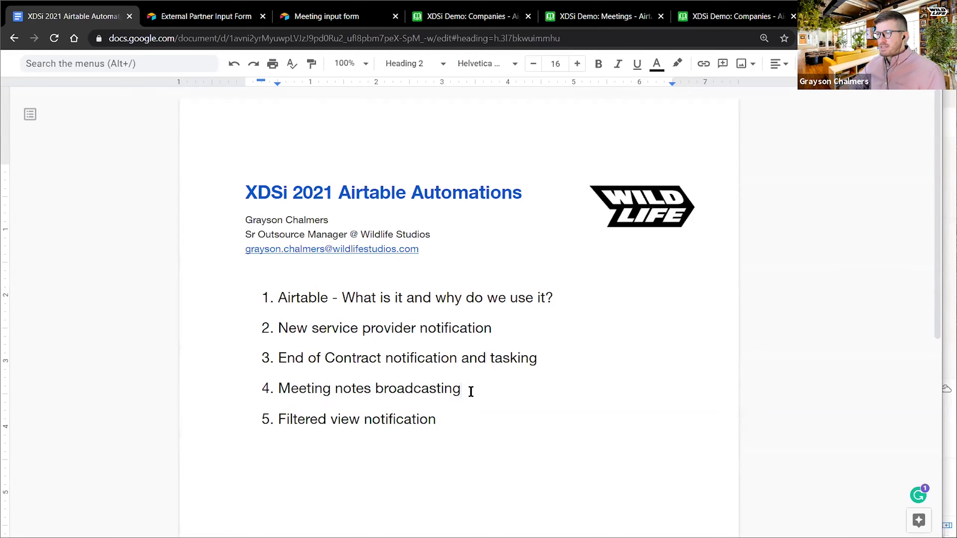
left_click_drag(469, 392, 279, 391)
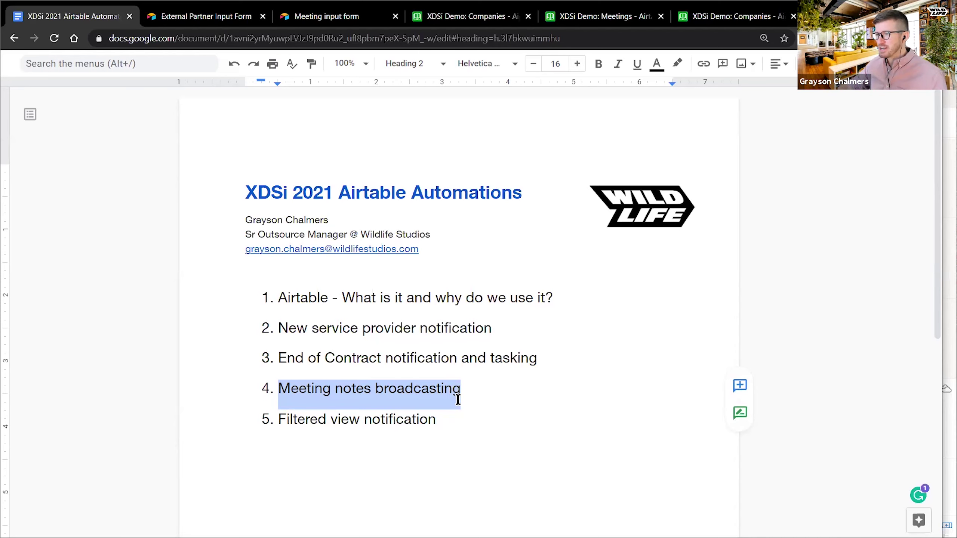
left_click(414, 392)
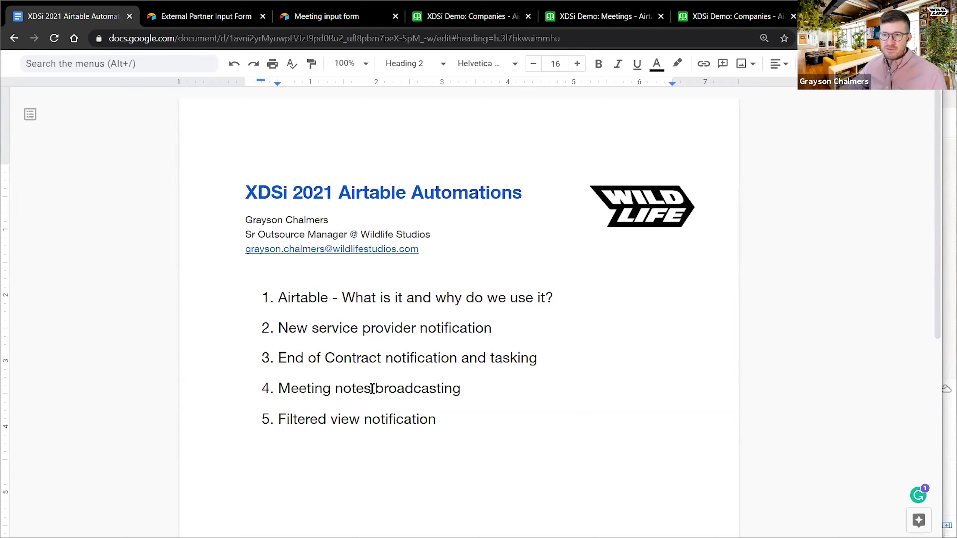
left_click(460, 390)
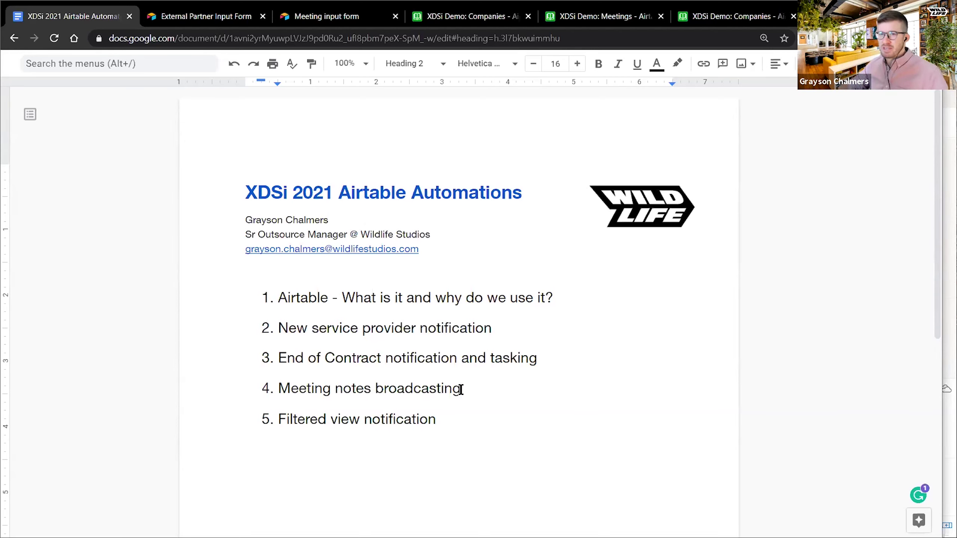
left_click(445, 421)
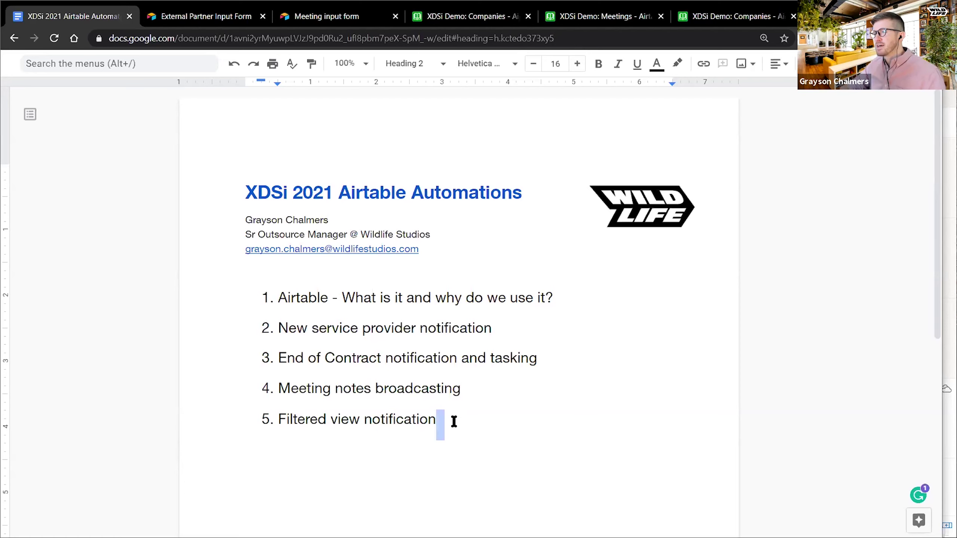
left_click_drag(445, 421, 278, 421)
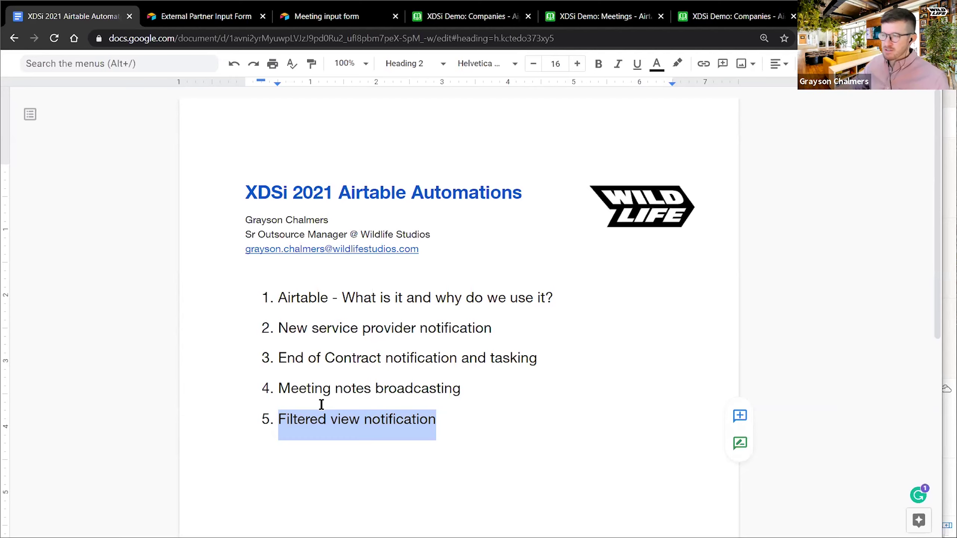
- Highlight the later agenda items together, then the New service provider notification item again
left_click_drag(437, 421, 280, 329)
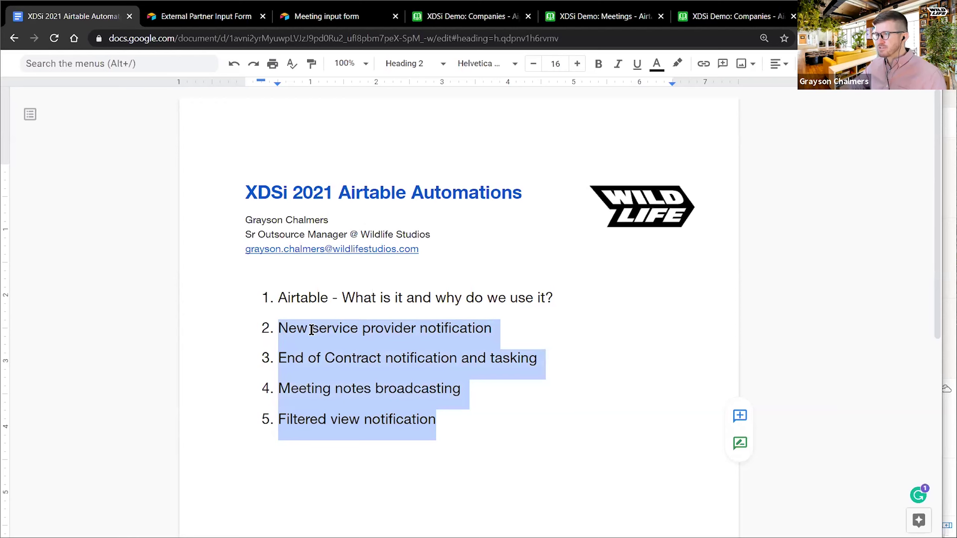
left_click(457, 438)
left_click_drag(281, 328, 249, 325)
left_click(455, 425)
left_click(344, 422)
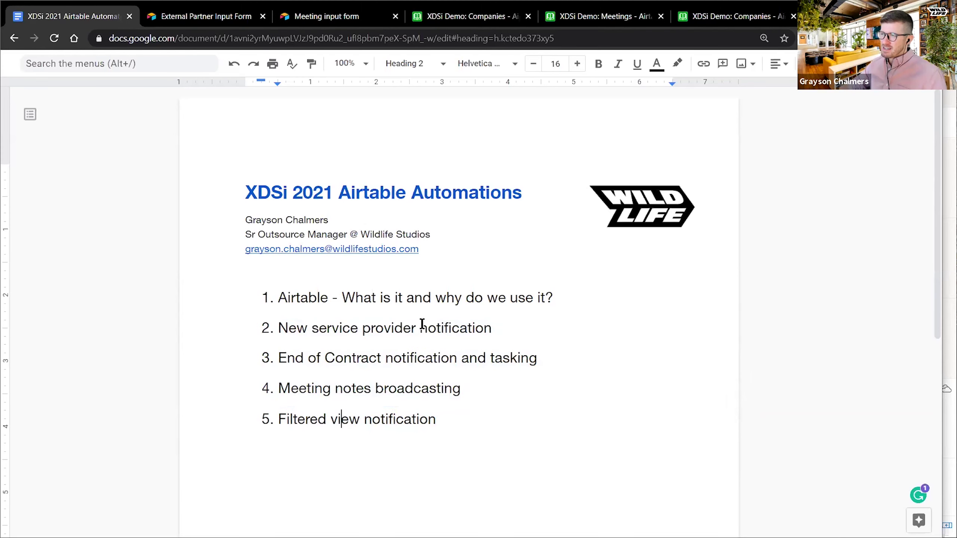
left_click(426, 358)
left_click(429, 384)
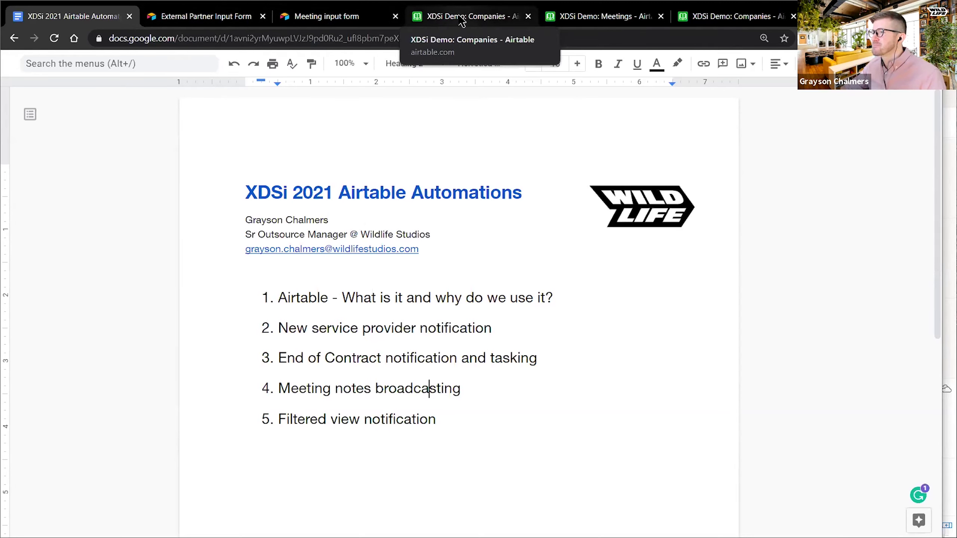
left_click_drag(494, 328, 280, 331)
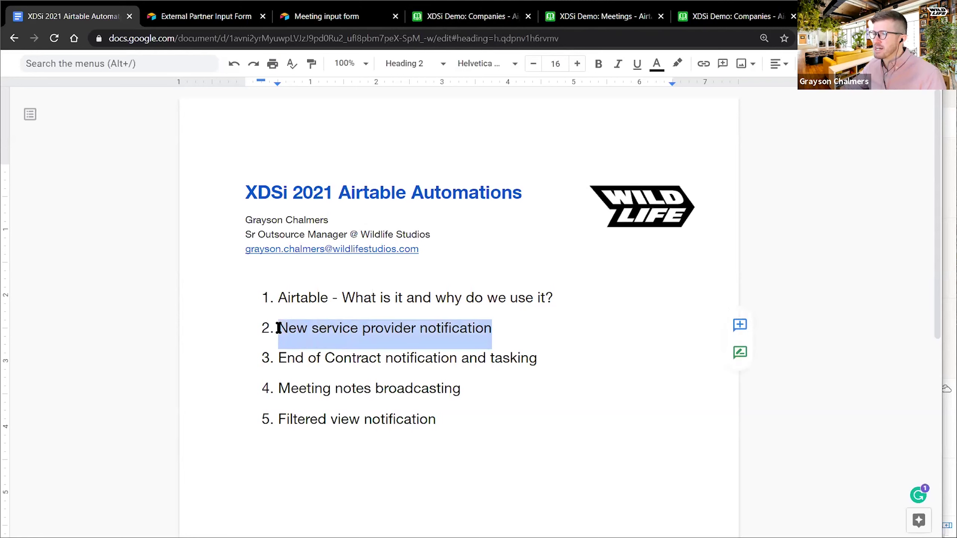
left_click(315, 333)
left_click_drag(279, 330, 495, 328)
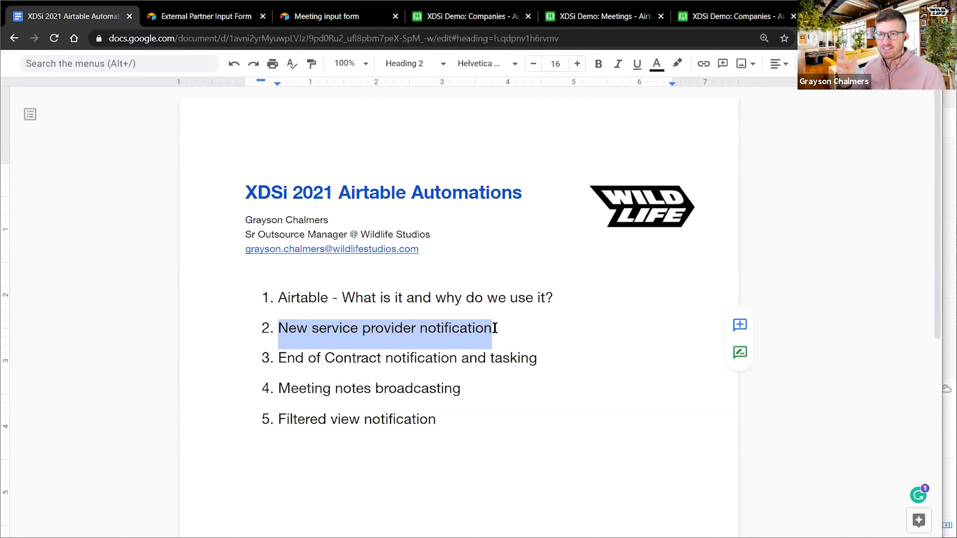
- Switch to the External Partner Input Form and scroll through its empty fields
left_click(207, 19)
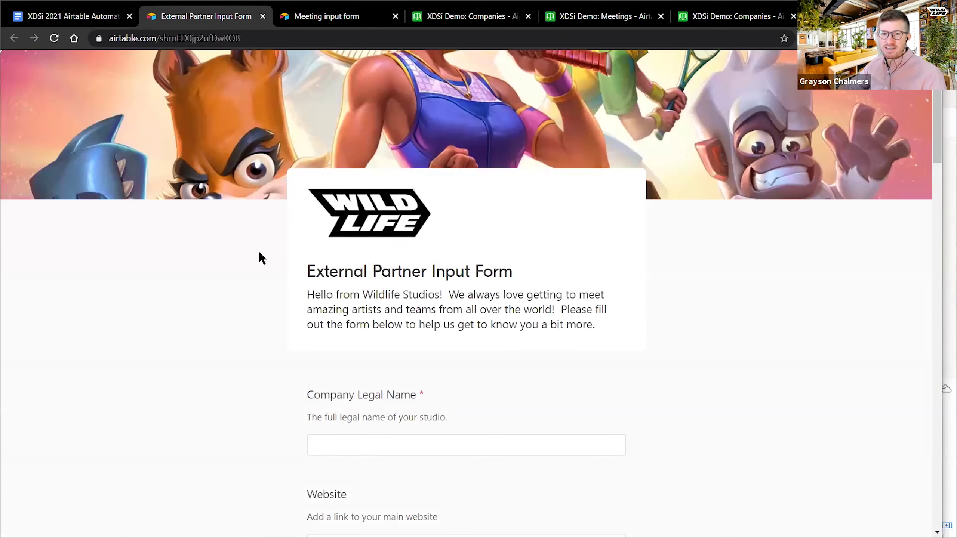
scroll(262, 271, "down", 15)
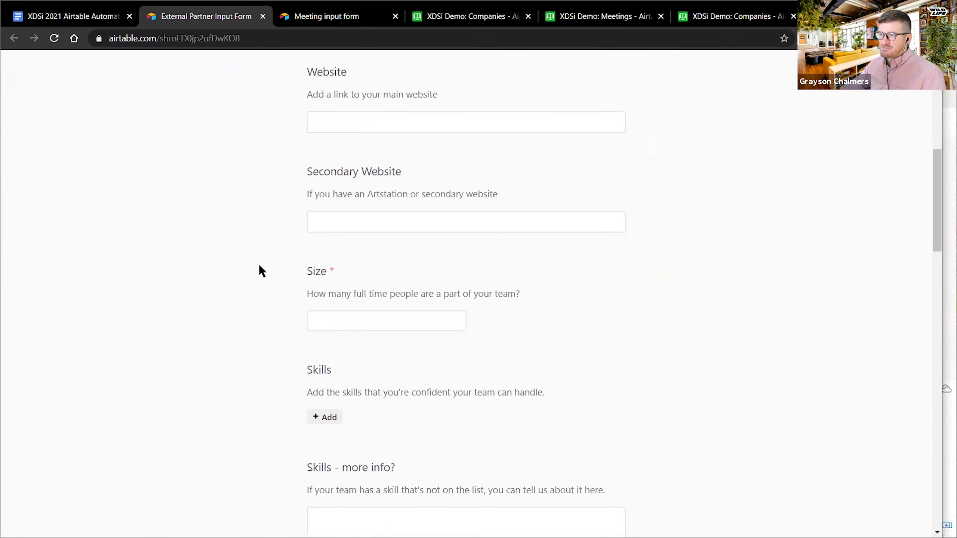
scroll(259, 266, "down", 20)
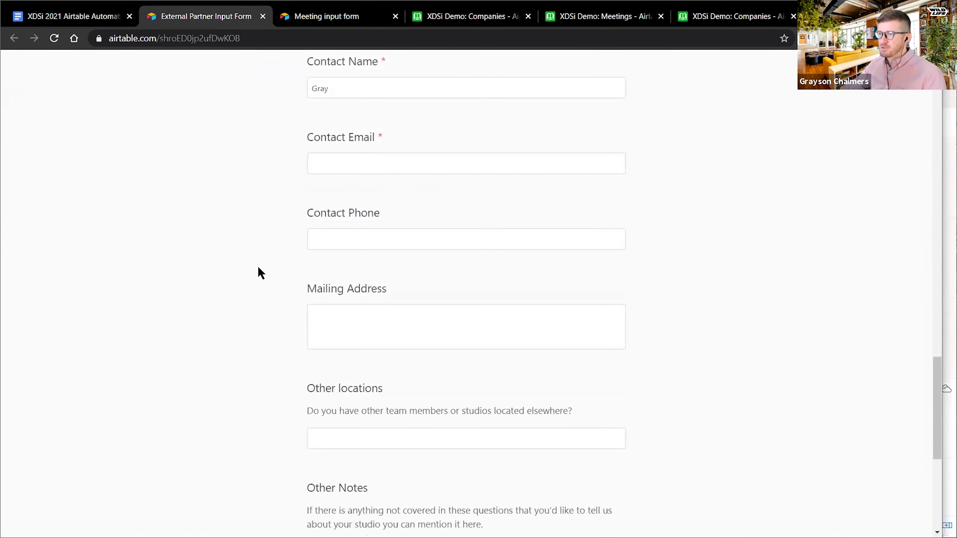
scroll(256, 270, "down", 5)
scroll(255, 272, "up", 20)
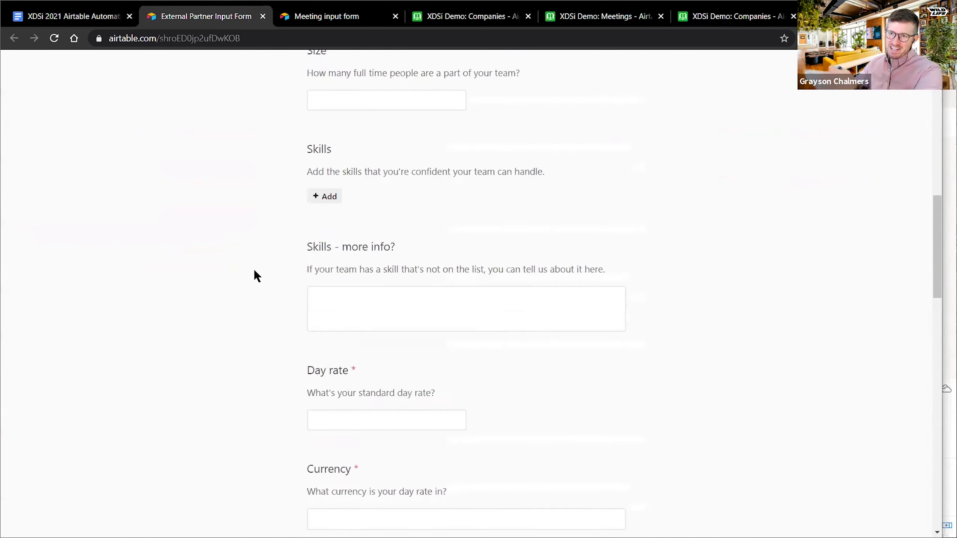
scroll(255, 271, "up", 5)
scroll(242, 299, "down", 3)
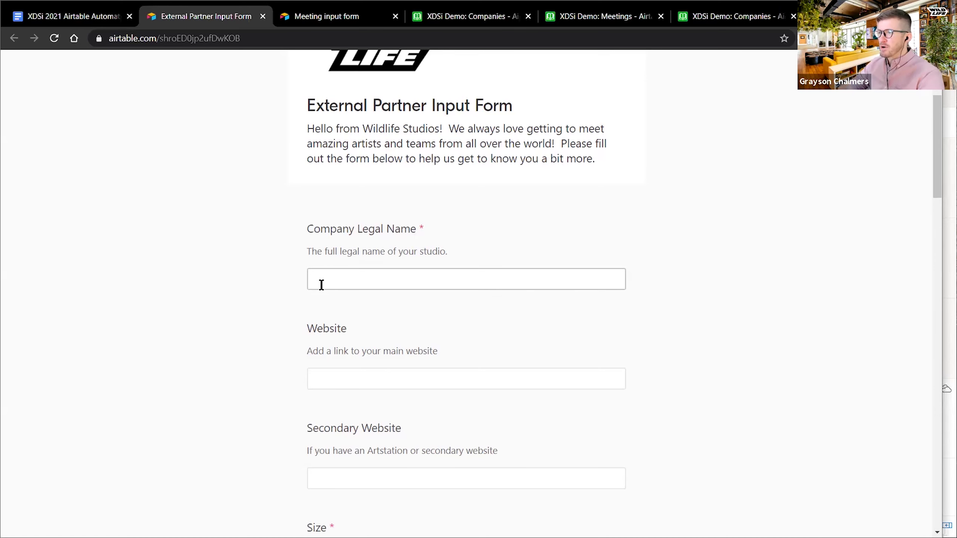
scroll(251, 210, "up", 4)
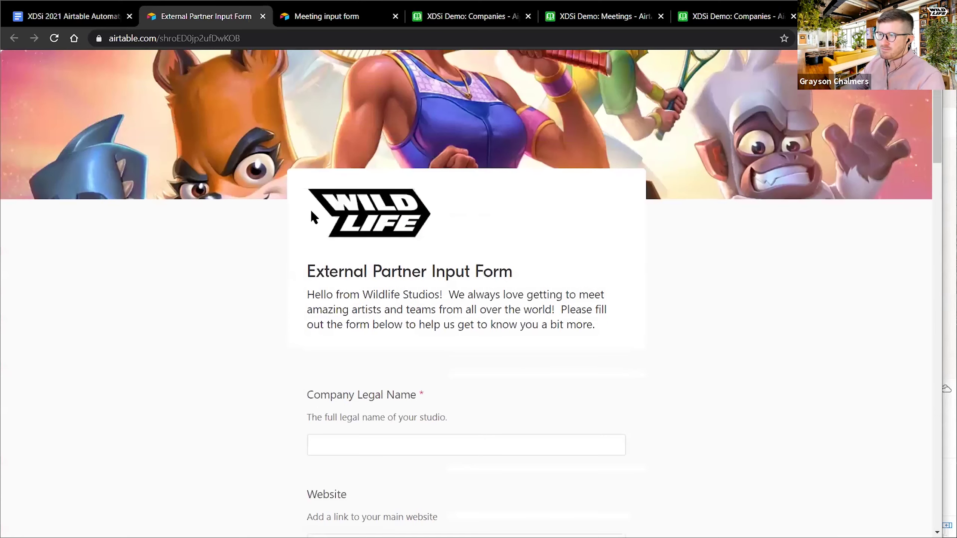
scroll(312, 211, "down", 3)
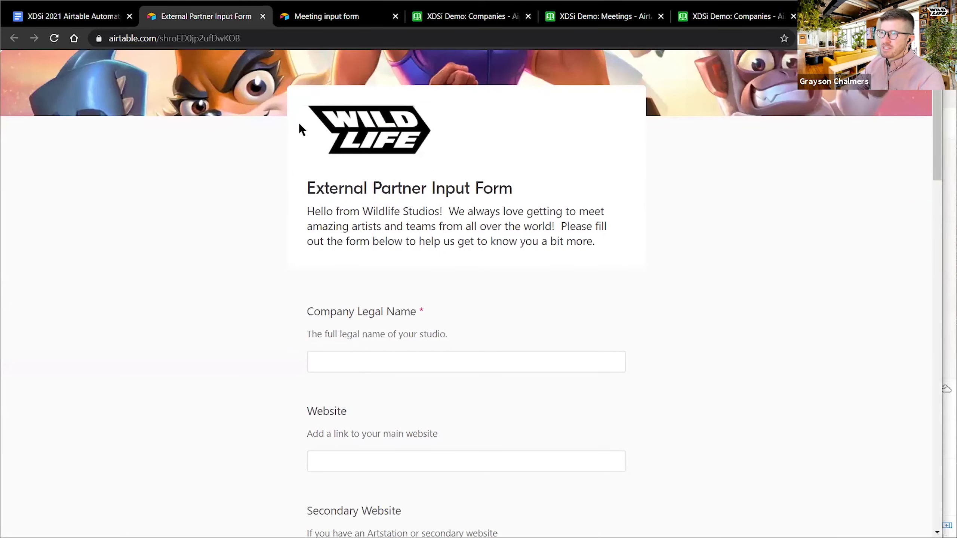
scroll(308, 235, "down", 2)
left_click(347, 273)
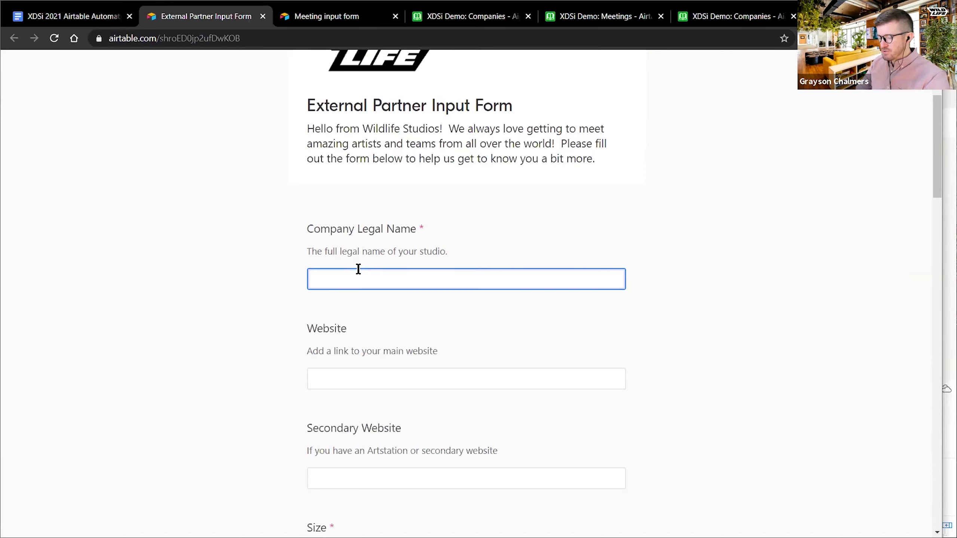
type("utdiu")
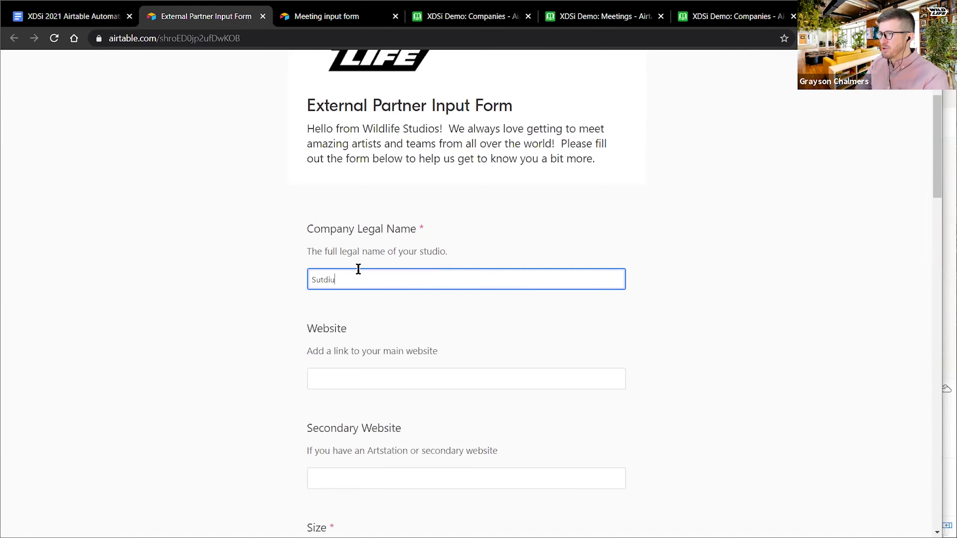
type("o")
key("BackSpace")
key("BackSpace")
key("BackSpace")
key("BackSpace")
key("BackSpace")
key("BackSpace")
type("St")
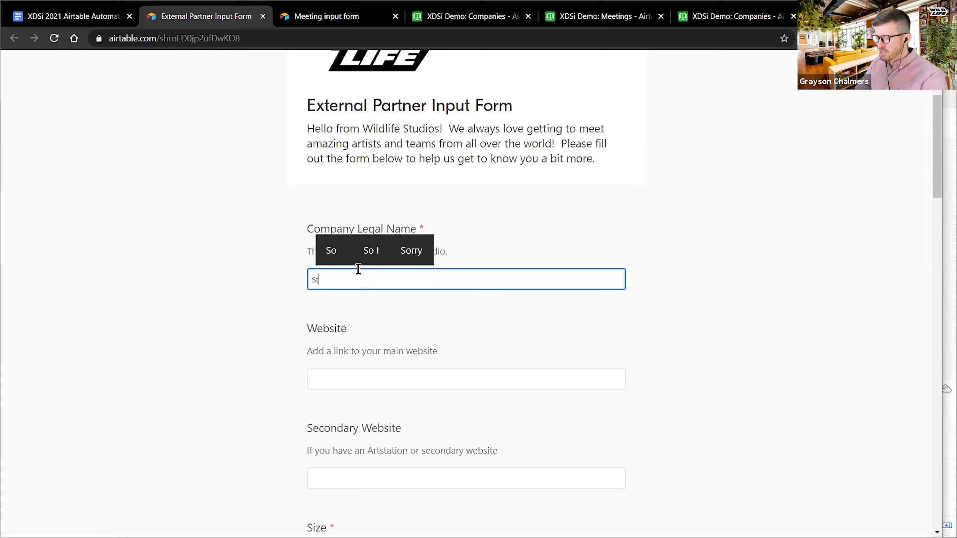
type("udio 6")
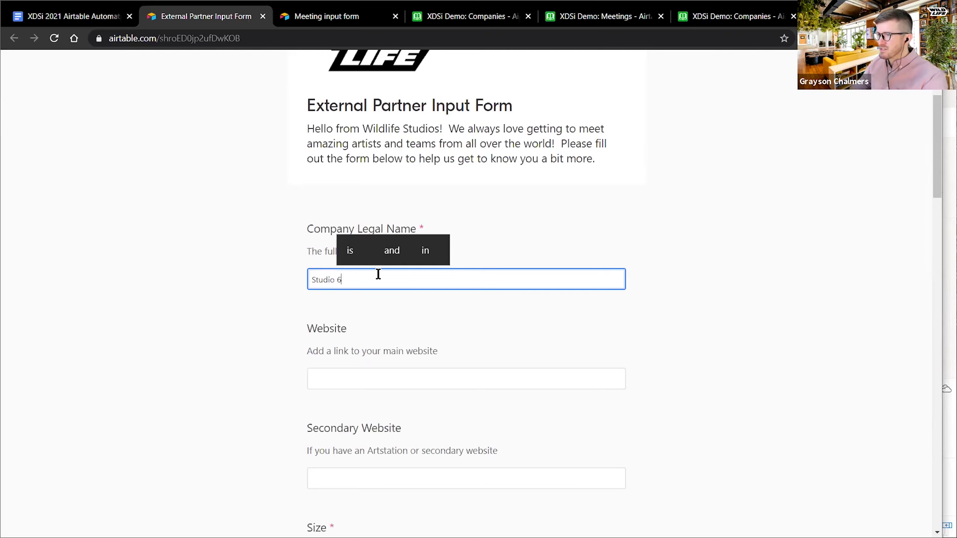
left_click(365, 383)
type("www.websi")
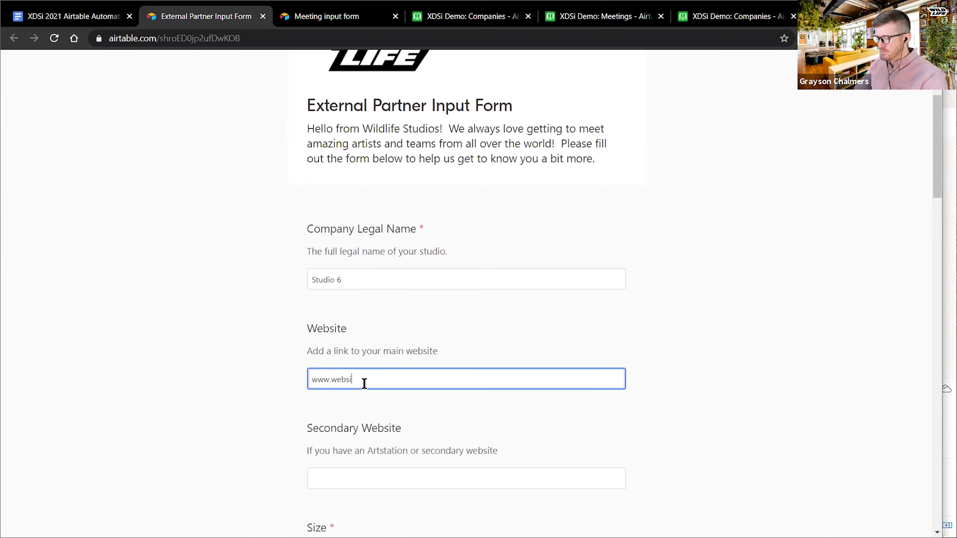
type("te.com")
triple_click(365, 383)
key("ctrl+c")
scroll(366, 383, "down", 2)
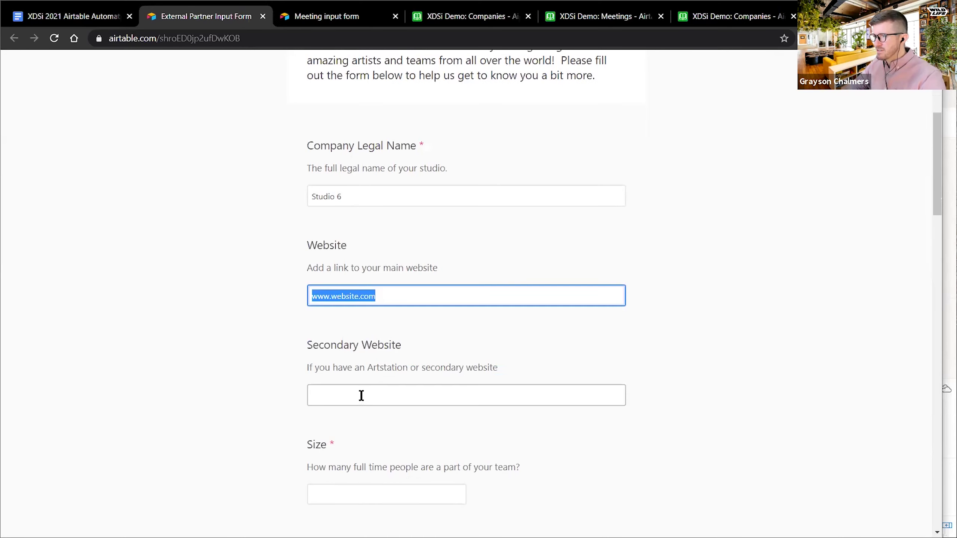
left_click(362, 396)
key("ctrl+v")
left_click(357, 396)
type("2")
left_click(268, 420)
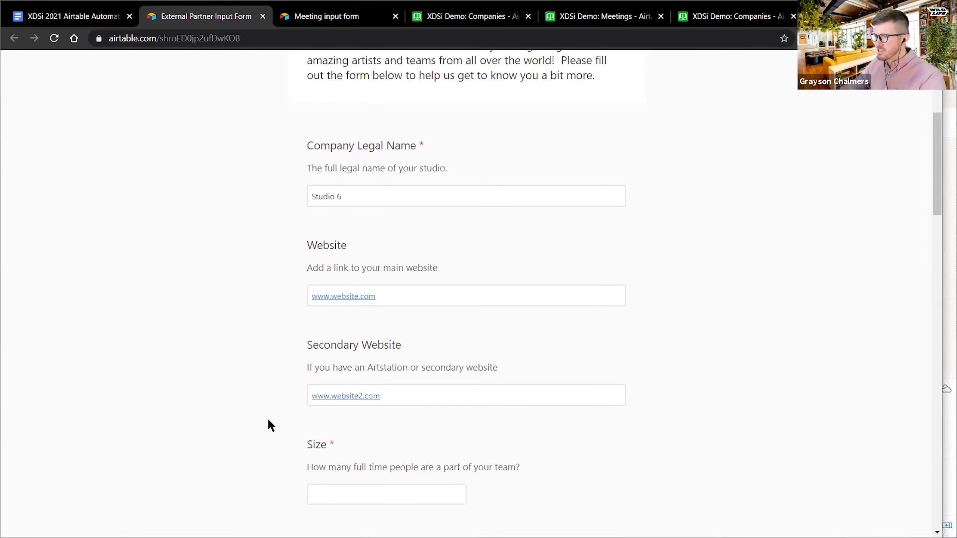
- Set team size to 50 and add the skills Animation, Prop and VFX
scroll(269, 420, "down", 4)
left_click(360, 328)
type("50")
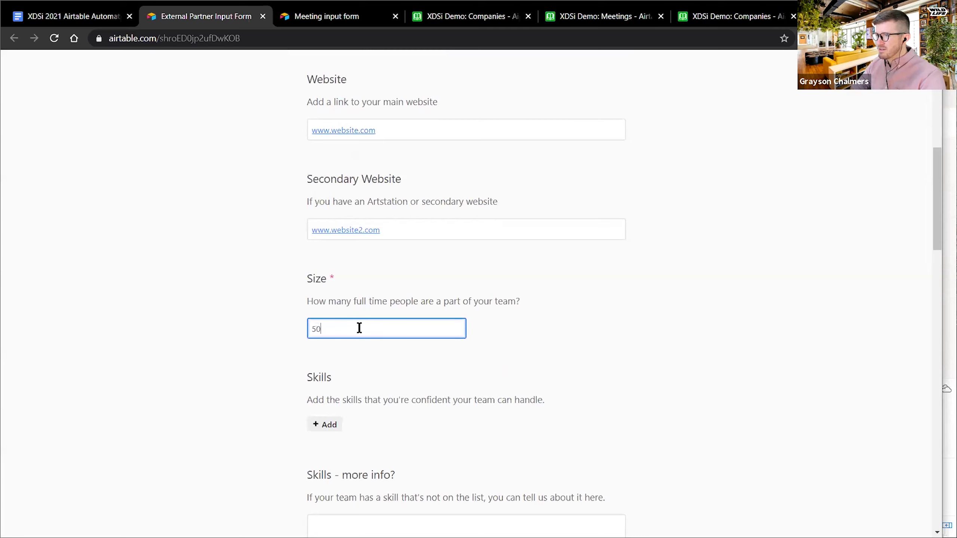
left_click(329, 426)
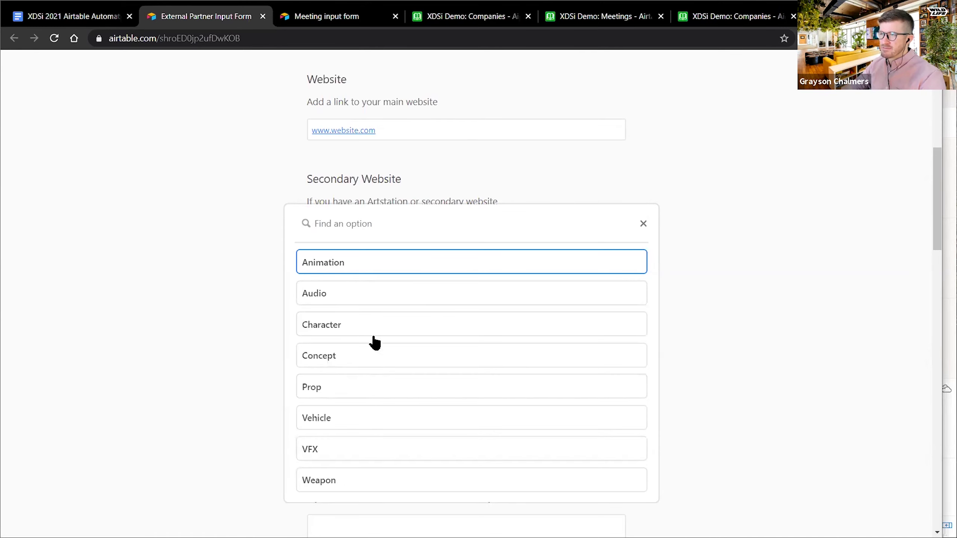
left_click(351, 271)
left_click(328, 425)
left_click(342, 357)
scroll(219, 373, "down", 1)
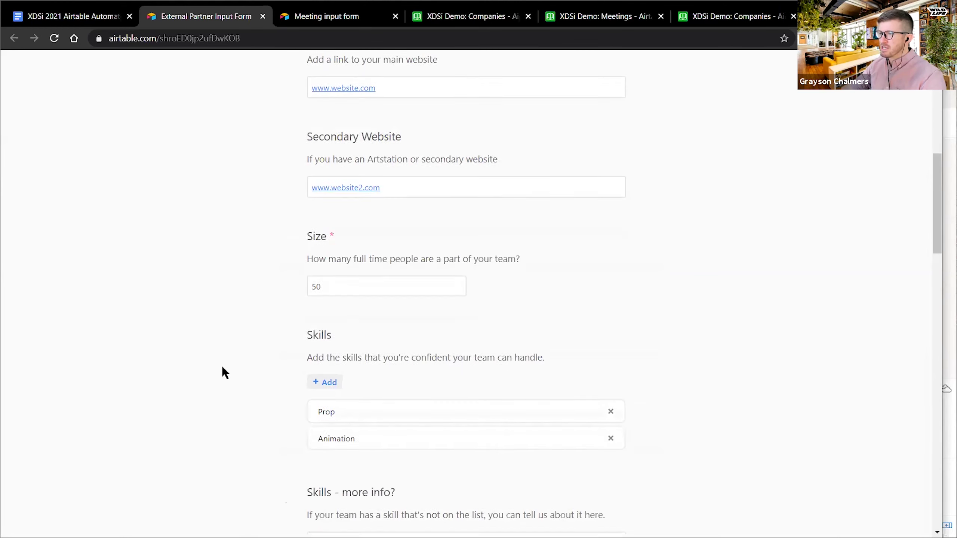
scroll(226, 362, "down", 5)
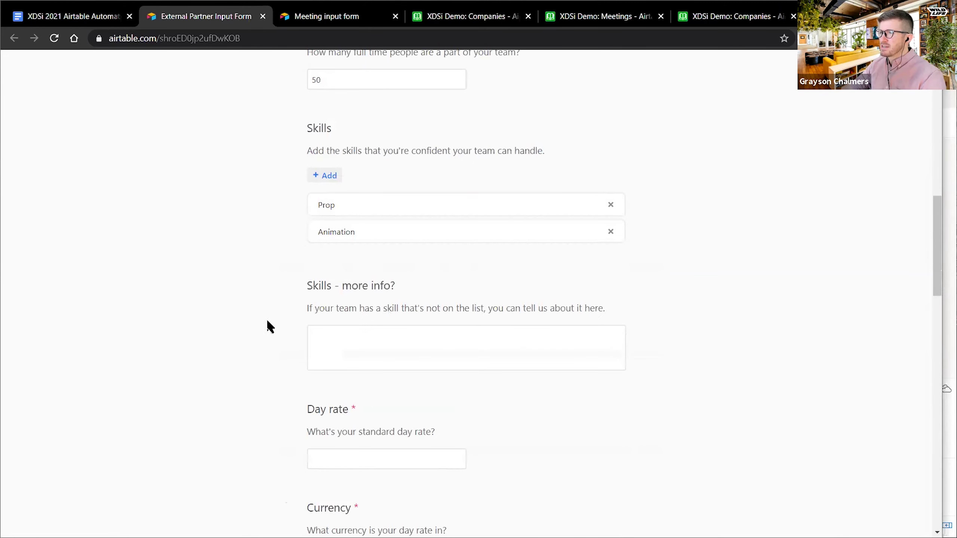
left_click(327, 175)
left_click(314, 243)
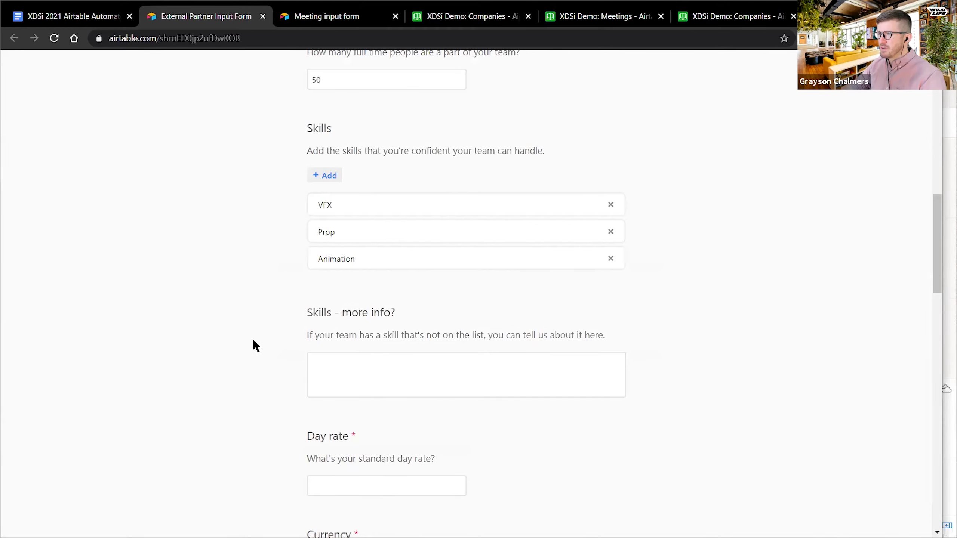
left_click(336, 359)
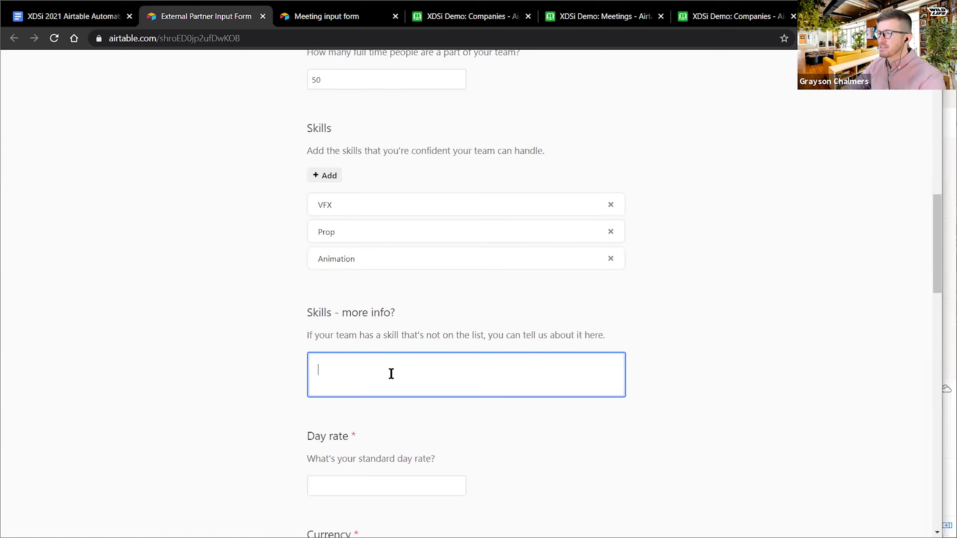
- Enter day rate 5000, currency USD, and past clients 'Lots of cool companies'
left_click(317, 490)
scroll(162, 417, "down", 2)
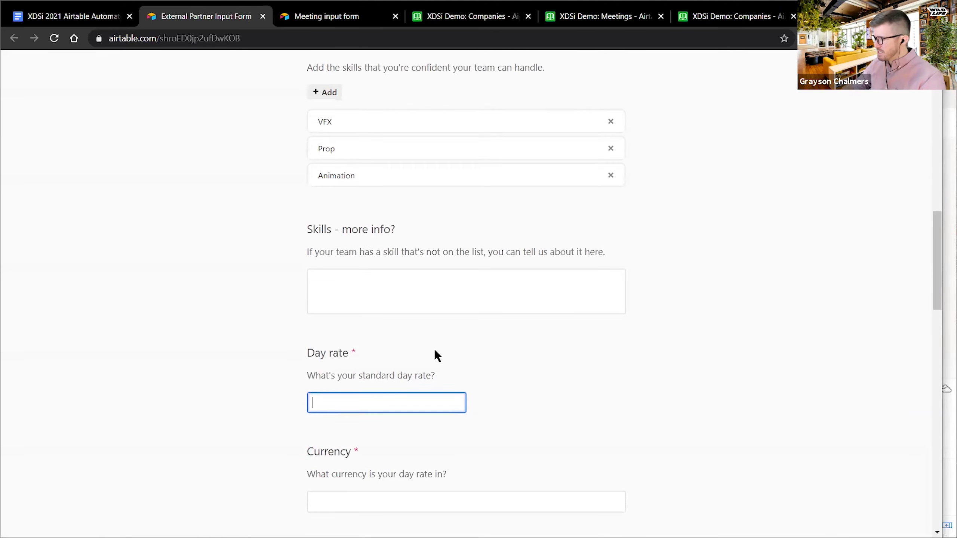
type("5000")
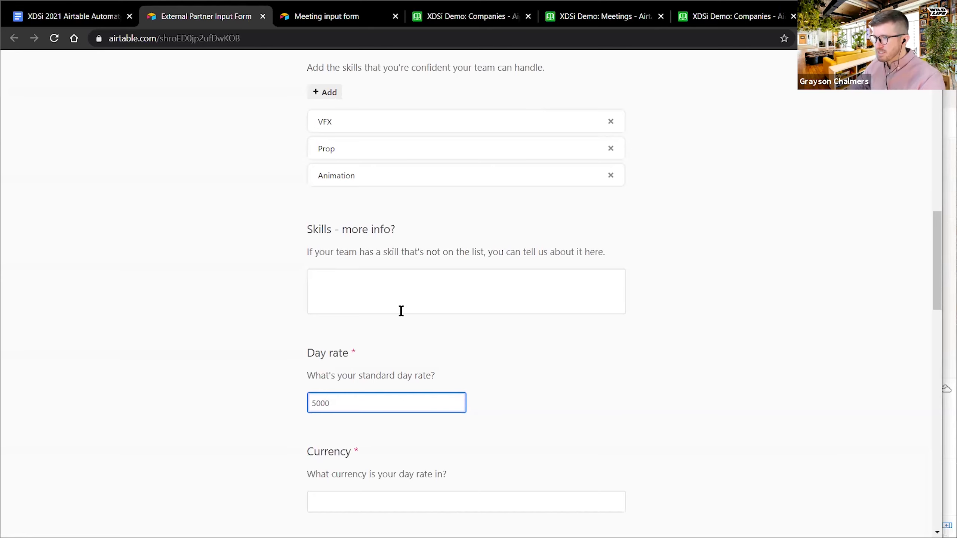
left_click(210, 411)
scroll(320, 351, "down", 4)
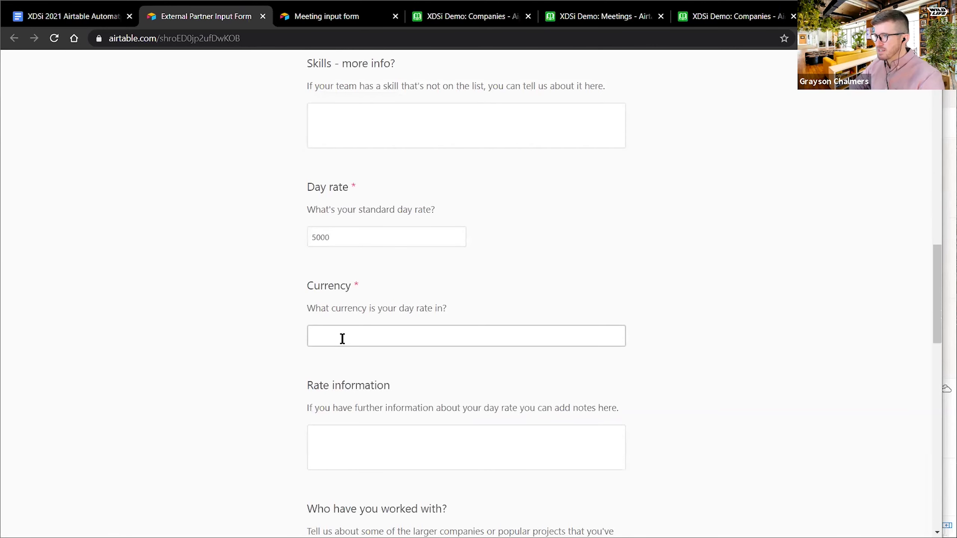
left_click(343, 338)
type("usd")
left_click(413, 449)
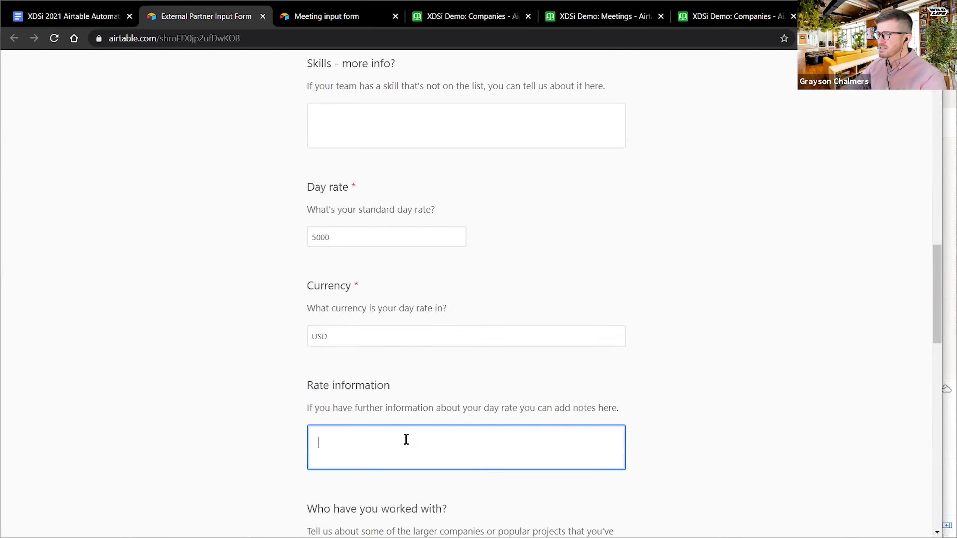
scroll(406, 440, "down", 6)
left_click(380, 339)
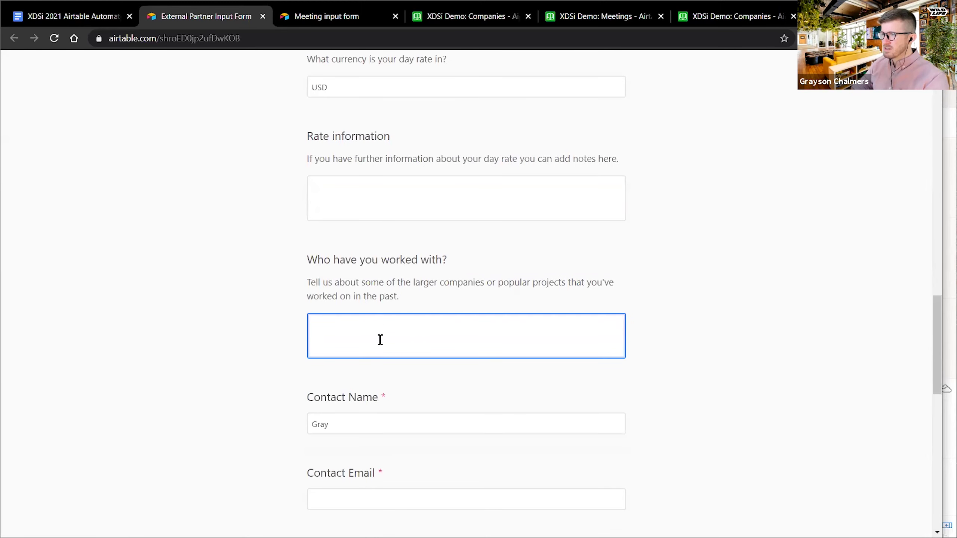
type("Lots of cool companies")
- Fill in the contact's e-mail and scroll through the completed form
left_click(350, 422)
scroll(365, 251, "down", 4)
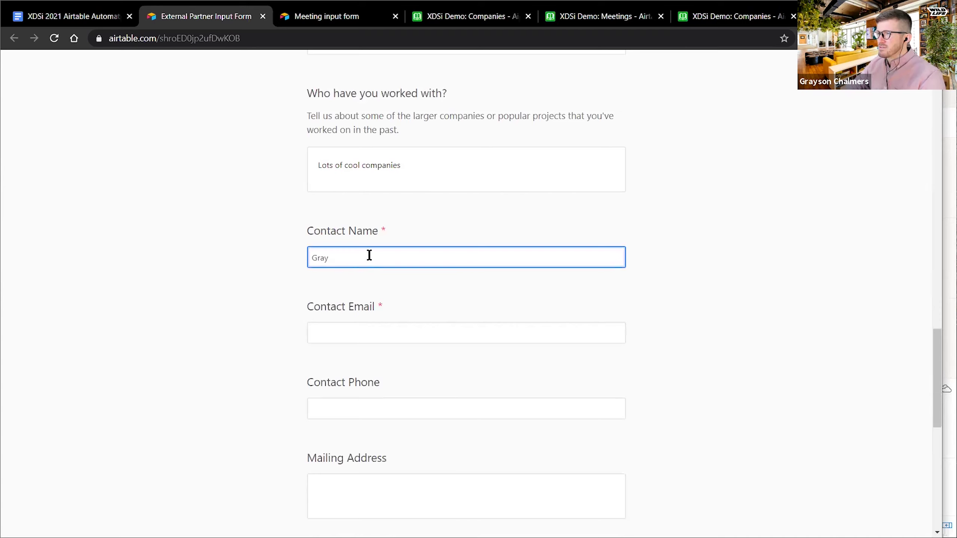
left_click(344, 334)
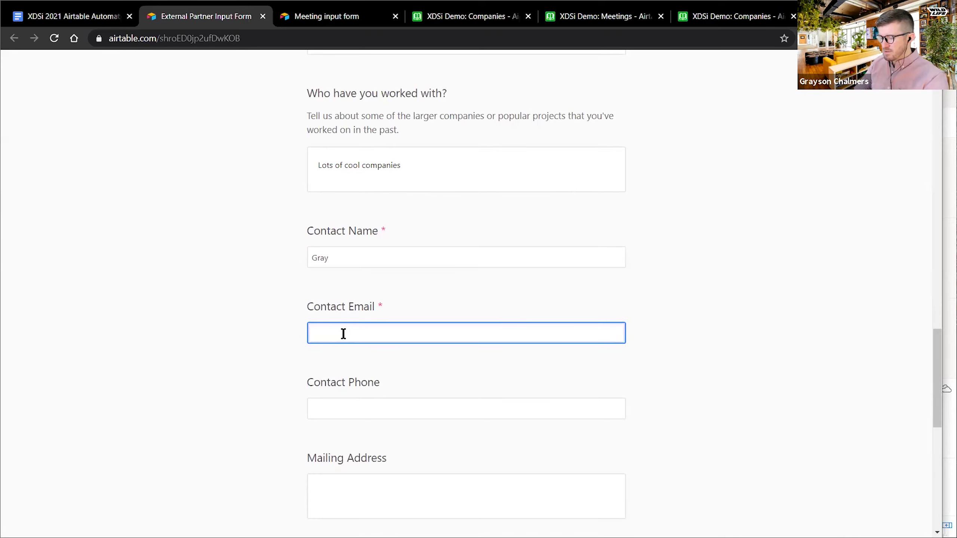
type("email@")
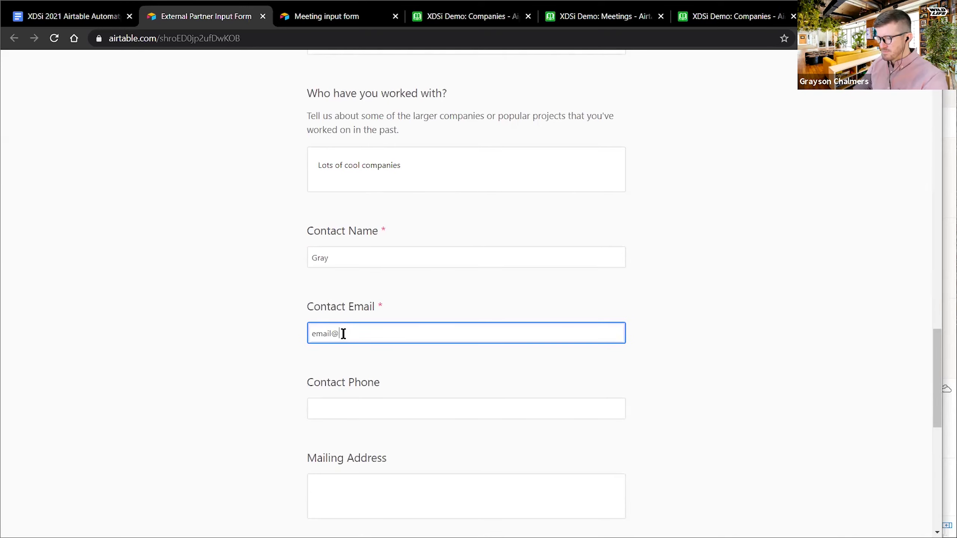
type("vebsite.com")
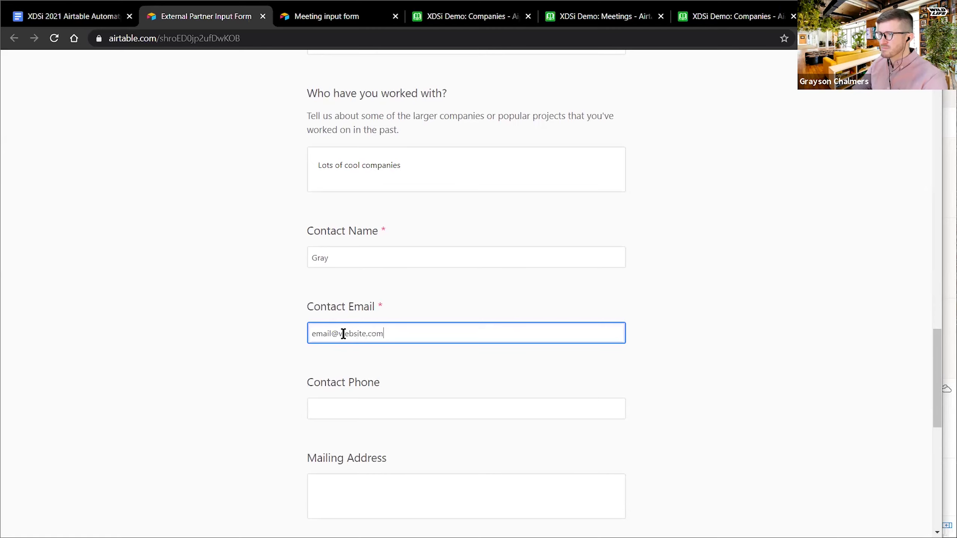
scroll(327, 424, "down", 8)
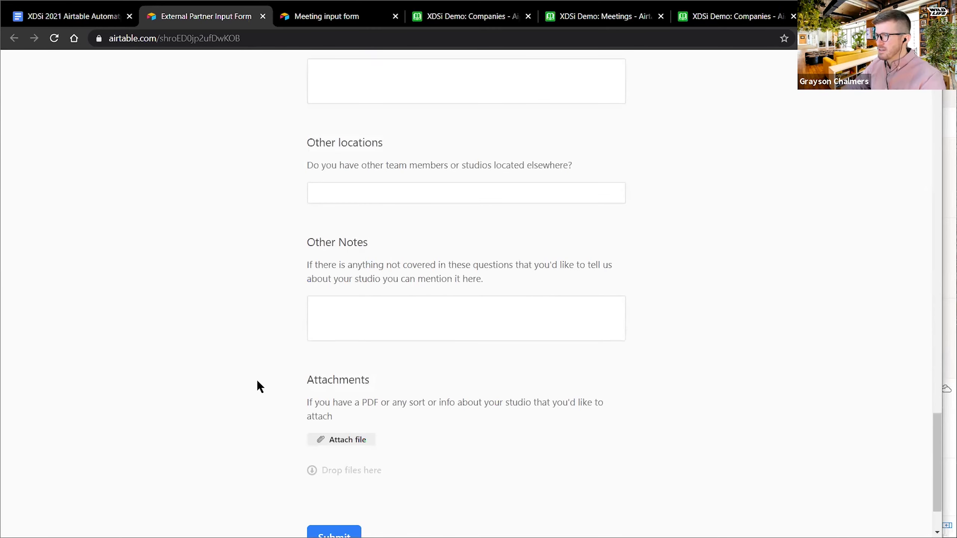
scroll(264, 335, "down", 2)
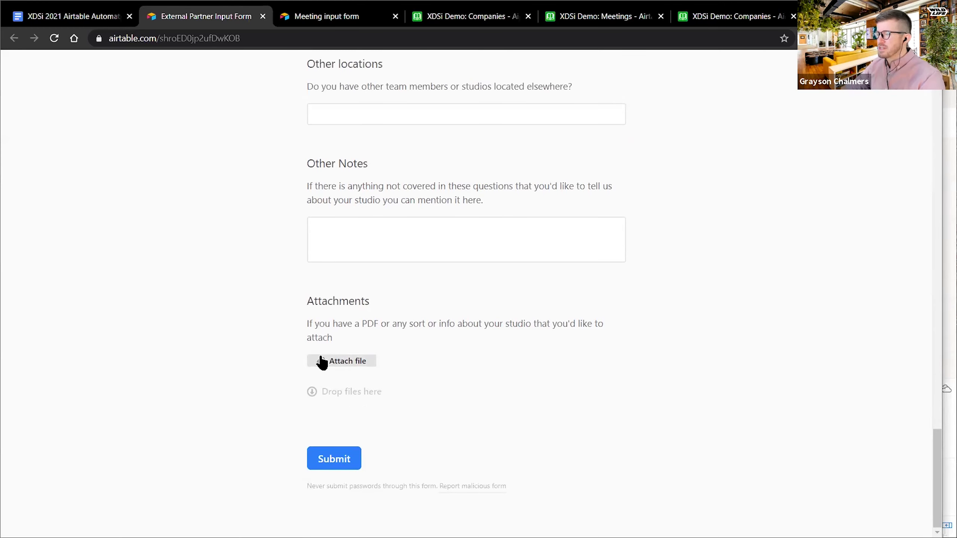
scroll(285, 356, "up", 5)
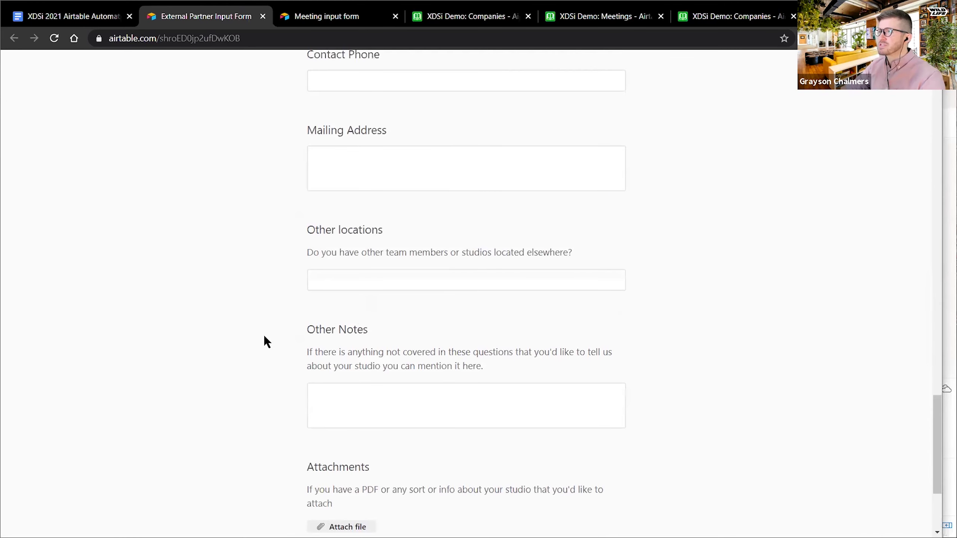
scroll(265, 340, "down", 5)
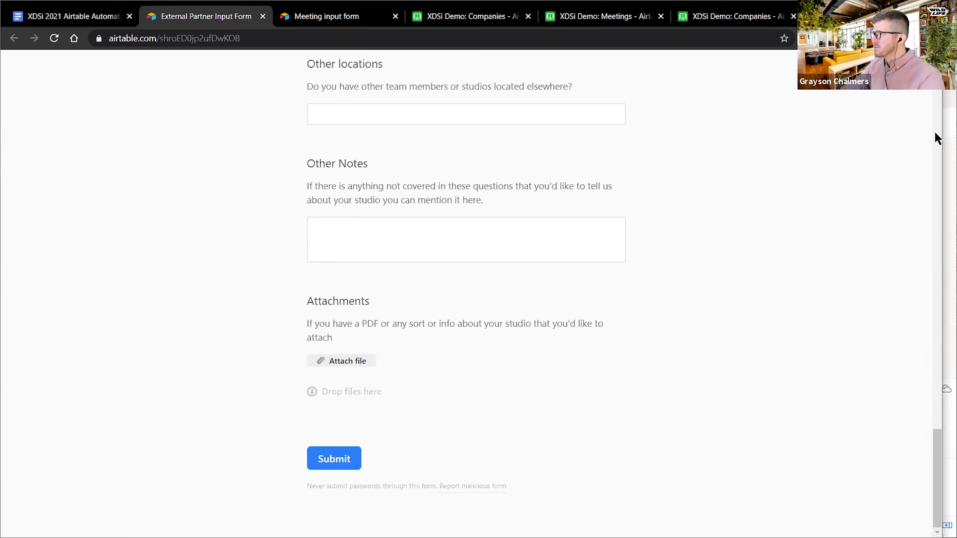
scroll(941, 130, "up", 15)
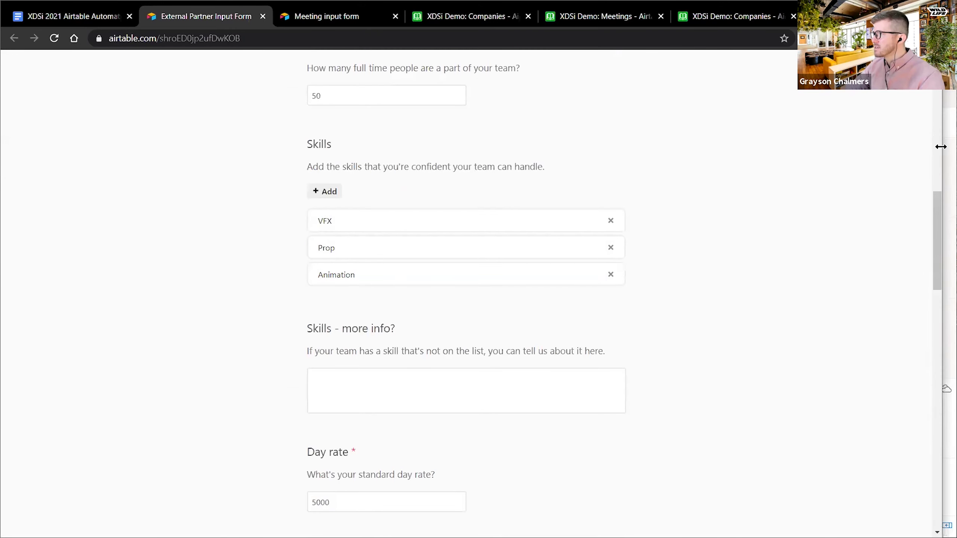
- Place the form window beside Outlook and check Slack and the inbox for new messages
left_click_drag(941, 146, 409, 147)
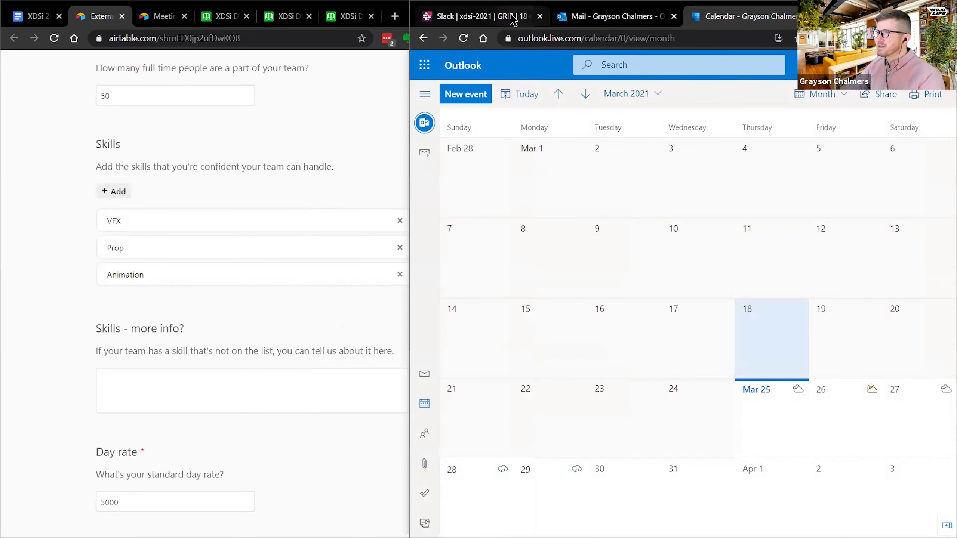
left_click(509, 19)
left_click(582, 19)
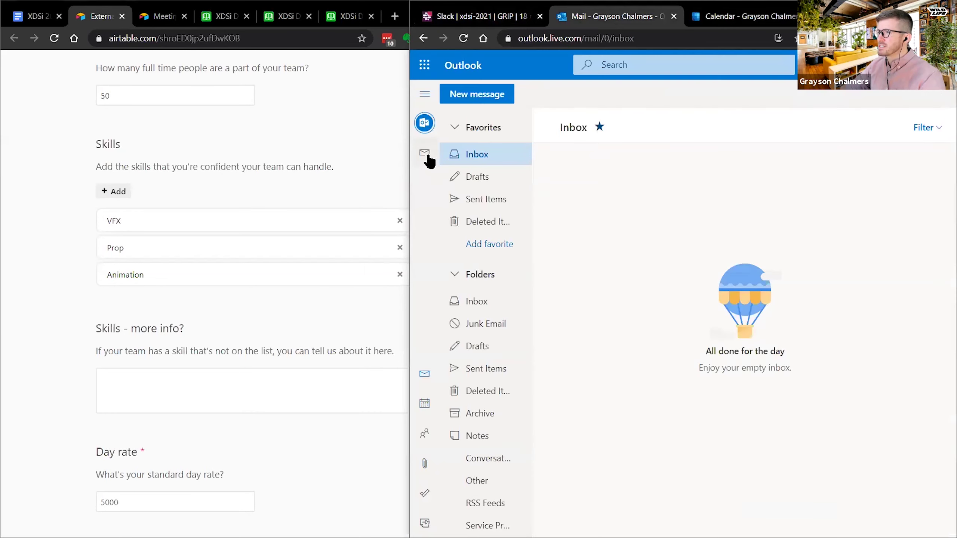
left_click(395, 172)
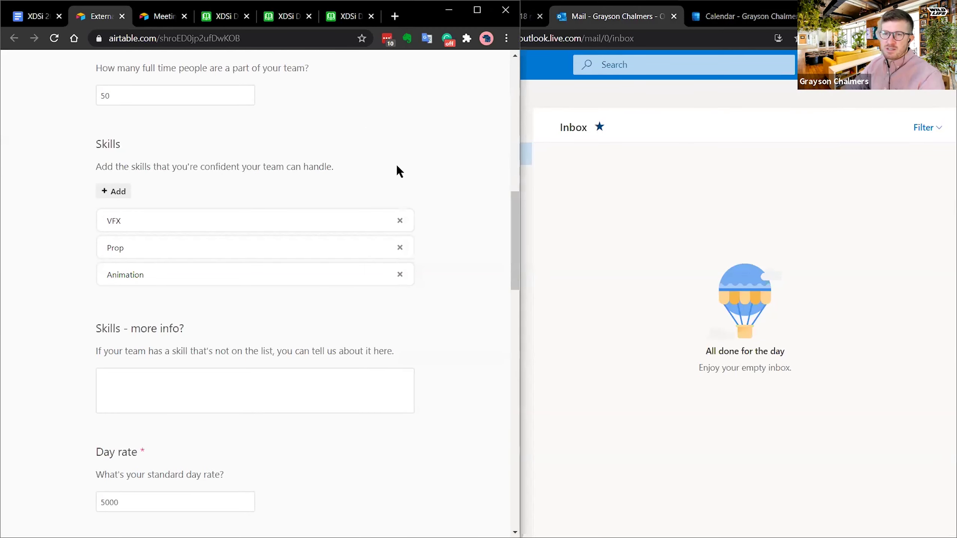
left_click(688, 178)
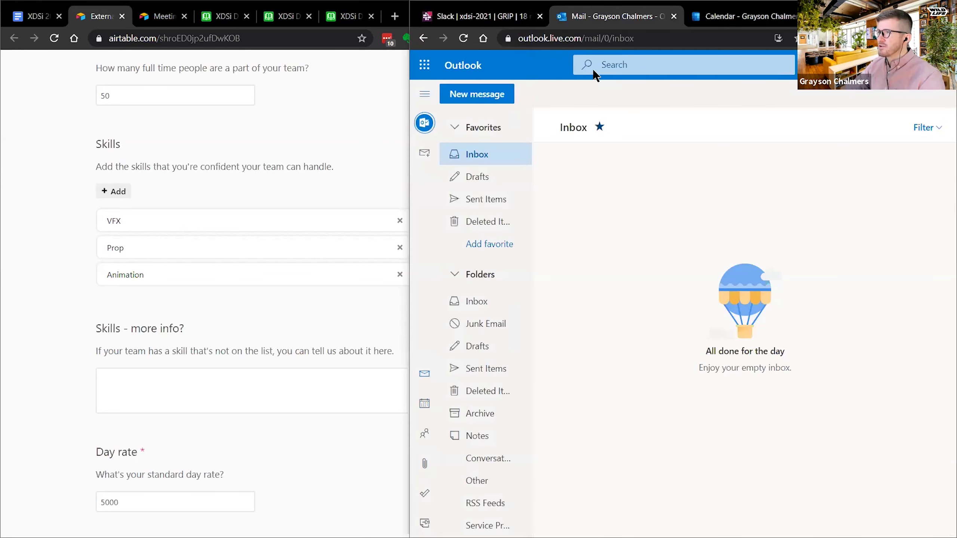
left_click(480, 20)
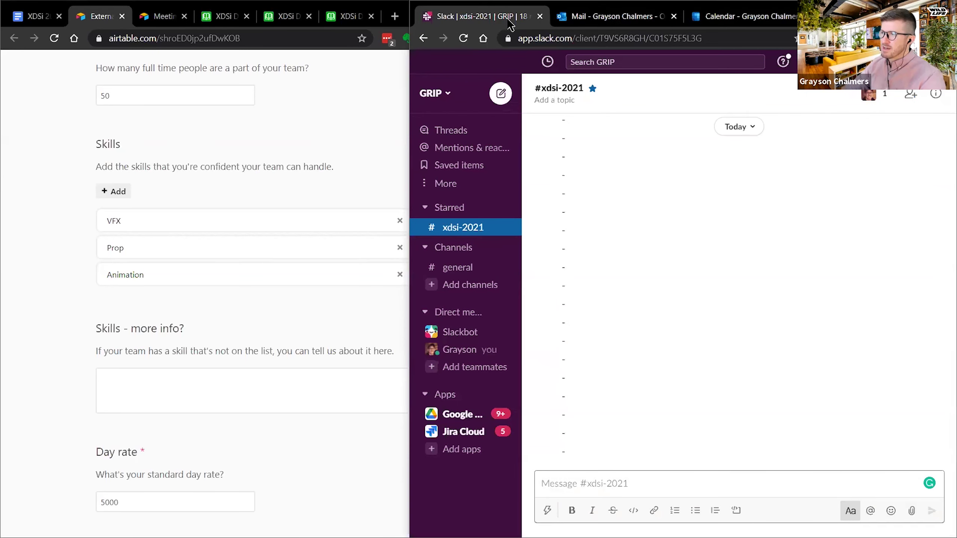
left_click(579, 18)
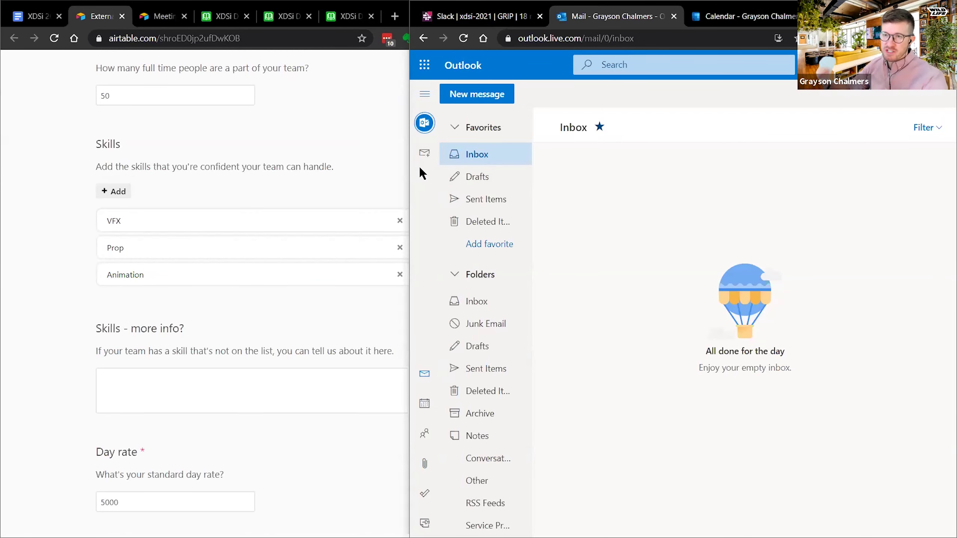
- Check the Outlook calendar, Slack and inbox again, then scroll the partner form down
left_click(734, 17)
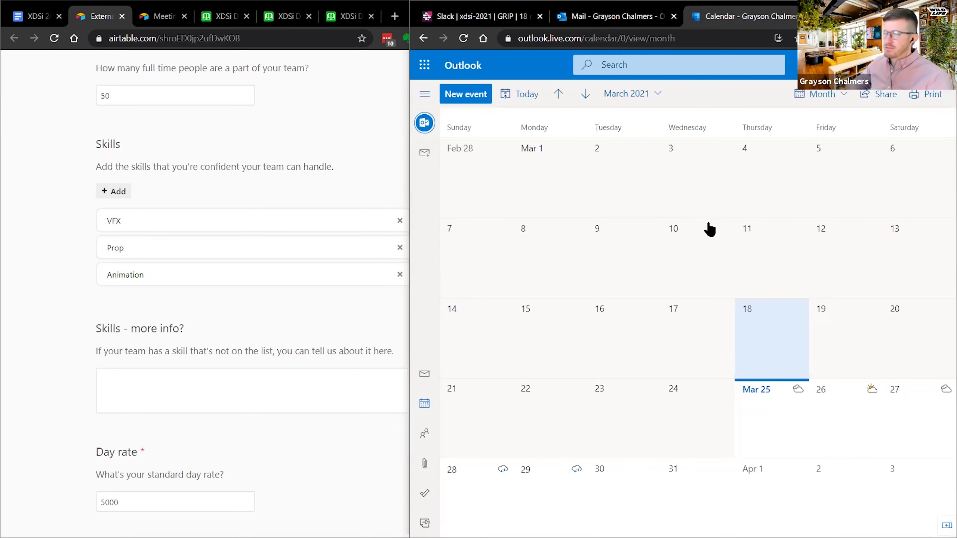
left_click(609, 21)
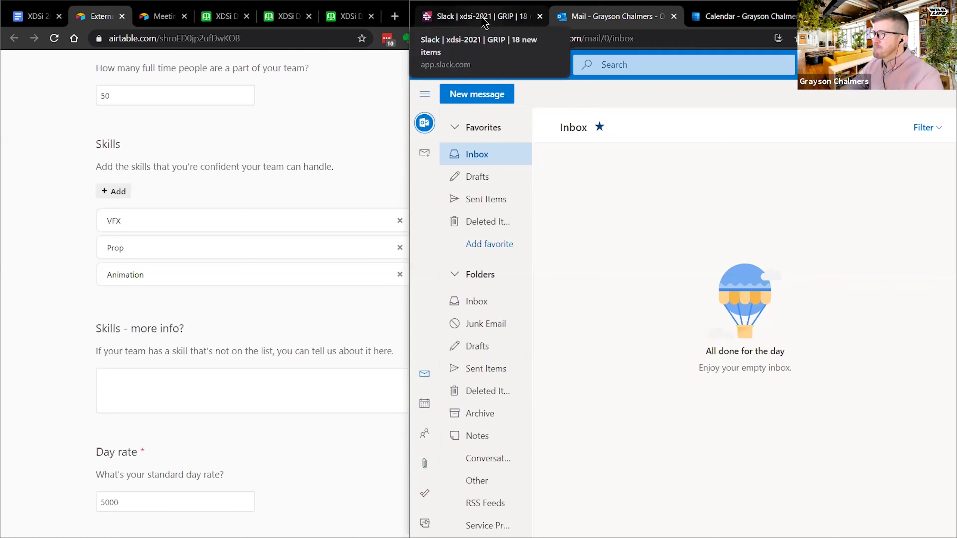
left_click(485, 24)
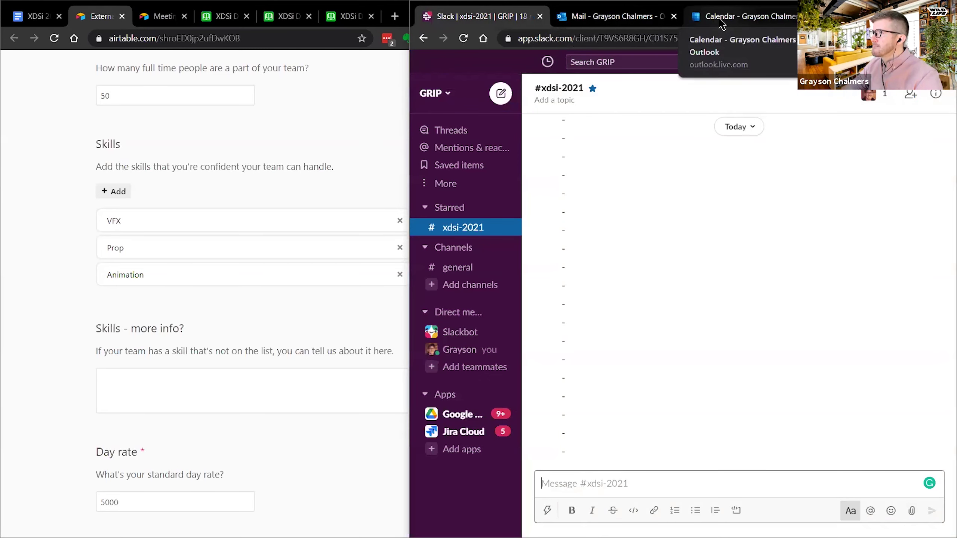
left_click(640, 18)
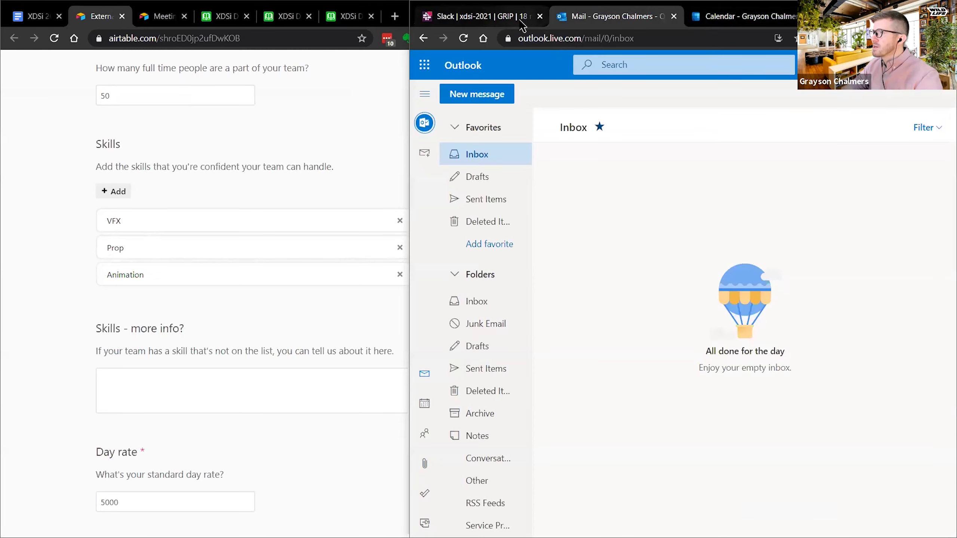
left_click(515, 24)
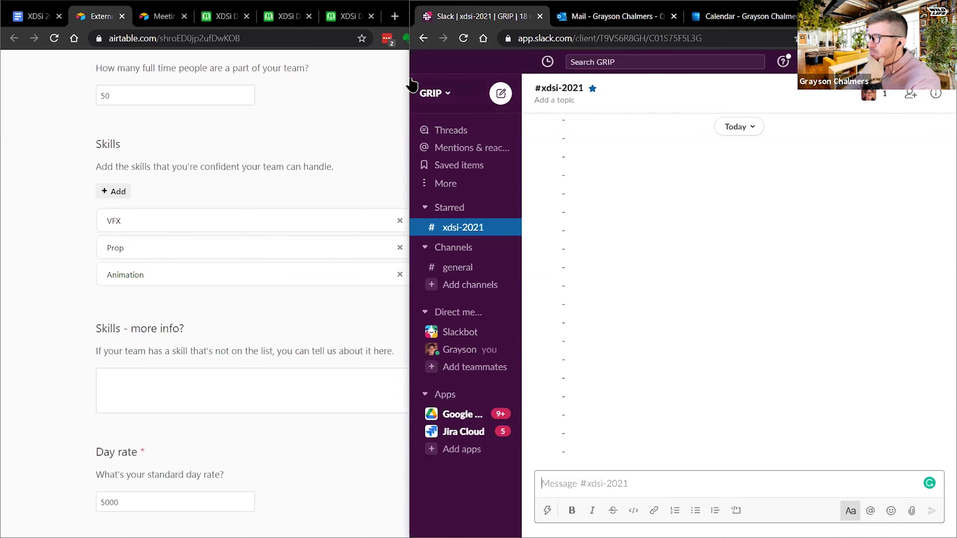
key("ctrl+Tab")
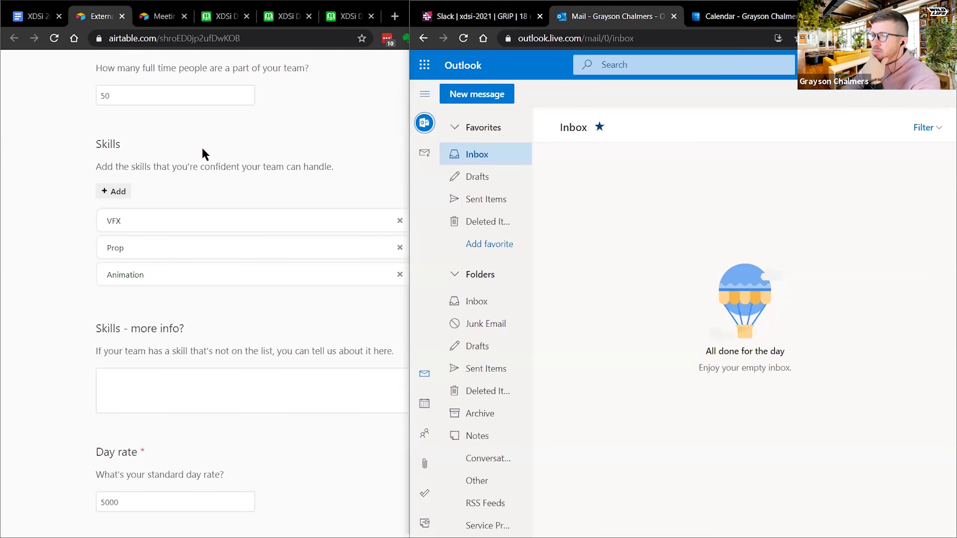
left_click(67, 369)
scroll(66, 362, "down", 20)
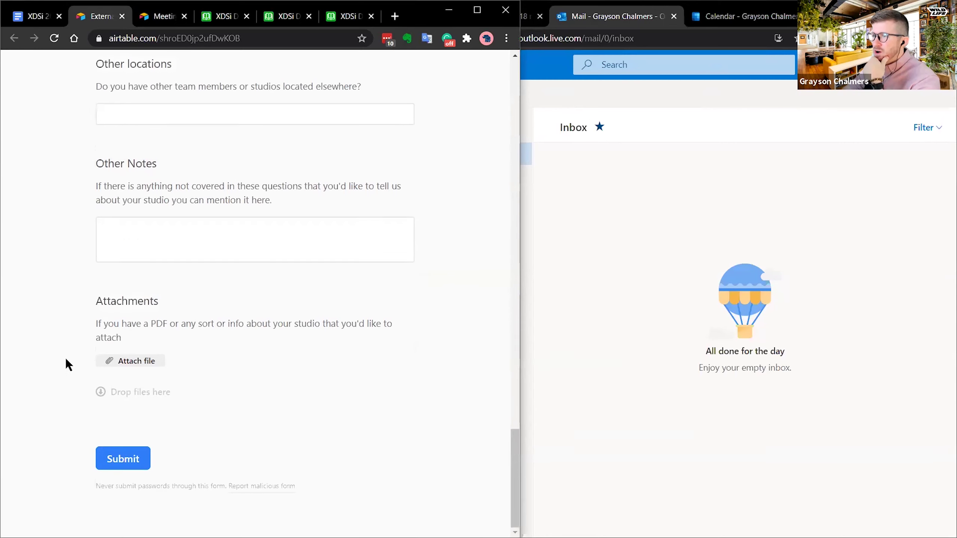
- View the Email received automation in XDSi Demo, close the automations panel, and go to the meeting input form
left_click(223, 16)
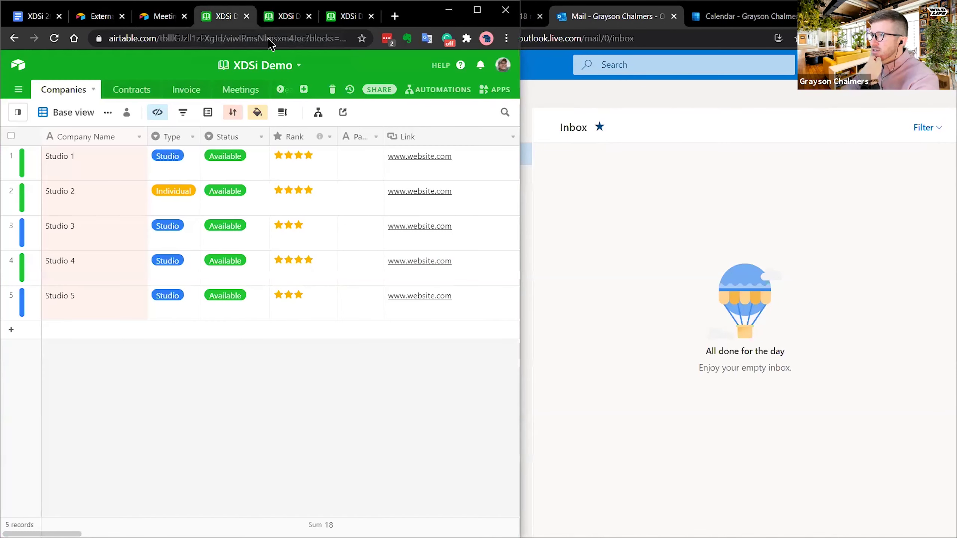
left_click(443, 90)
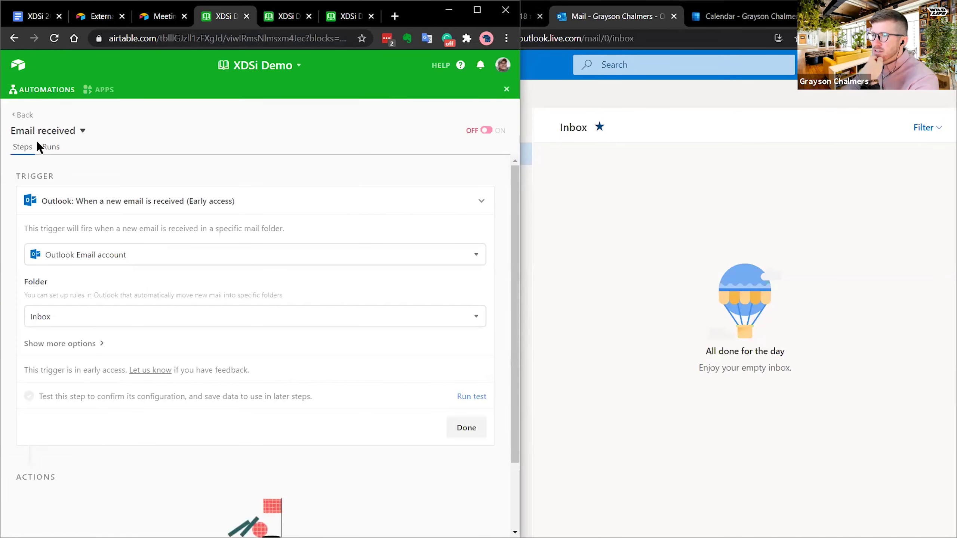
left_click(25, 115)
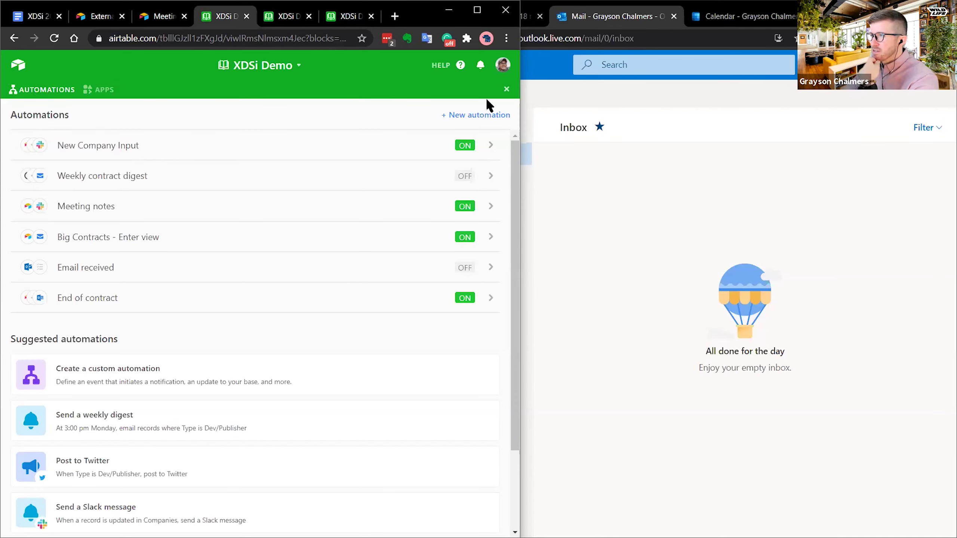
left_click(506, 90)
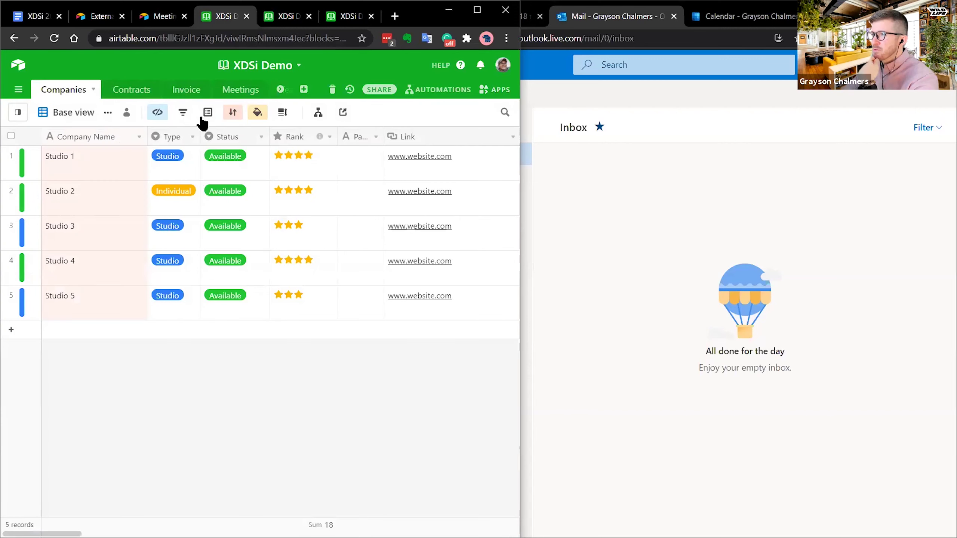
left_click(166, 21)
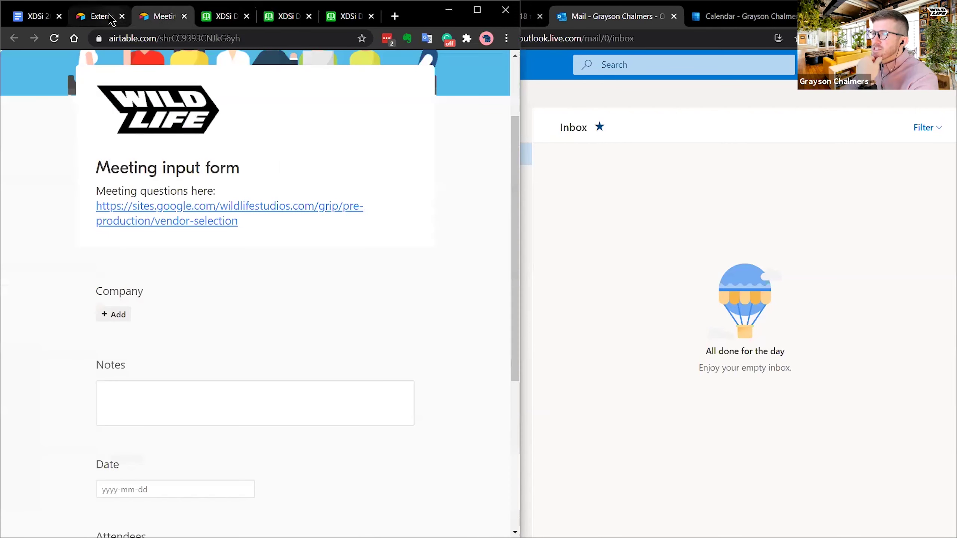
- Scroll to the bottom of the external partner form and submit it
left_click(96, 16)
scroll(171, 416, "down", 3)
left_click(130, 457)
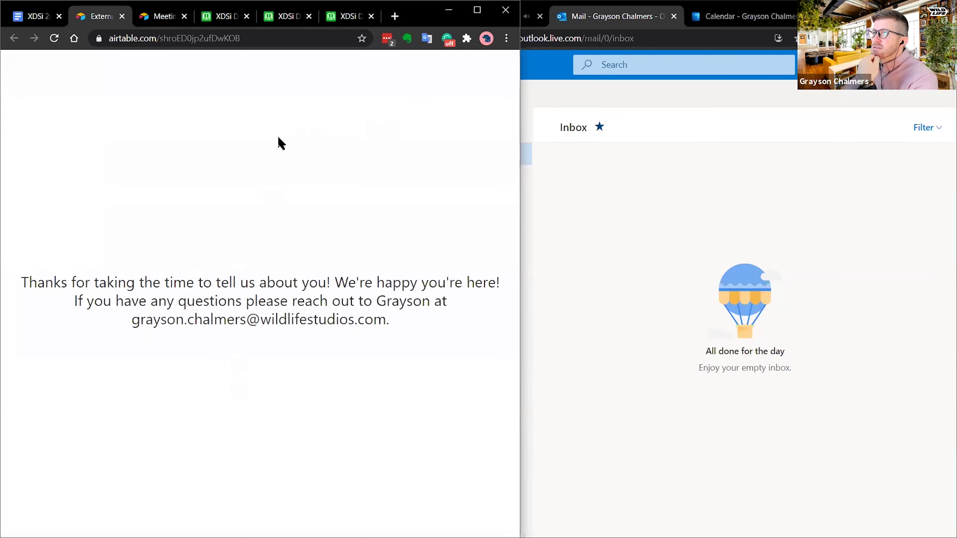
- Glance at the presentation outline and meeting input form, then return to the submitted partner form
left_click(36, 17)
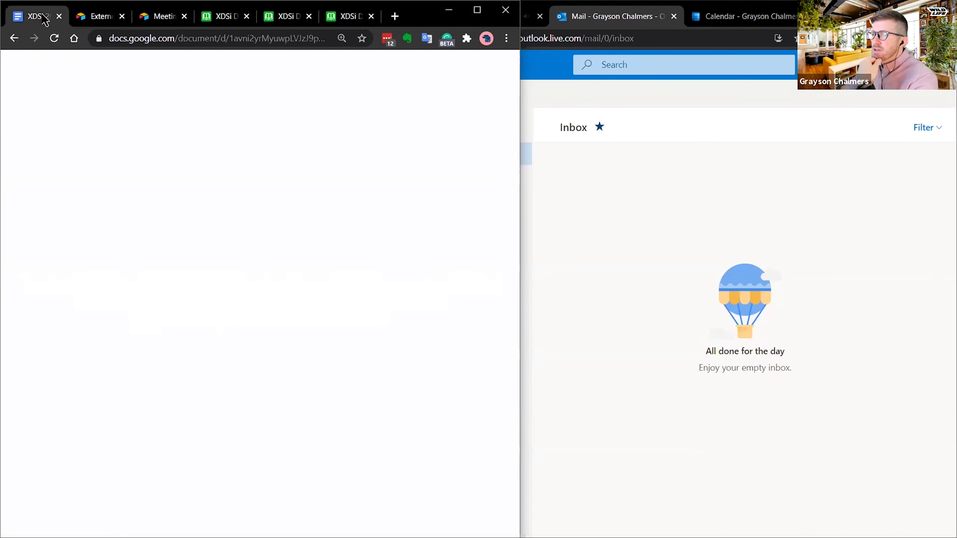
left_click(211, 298)
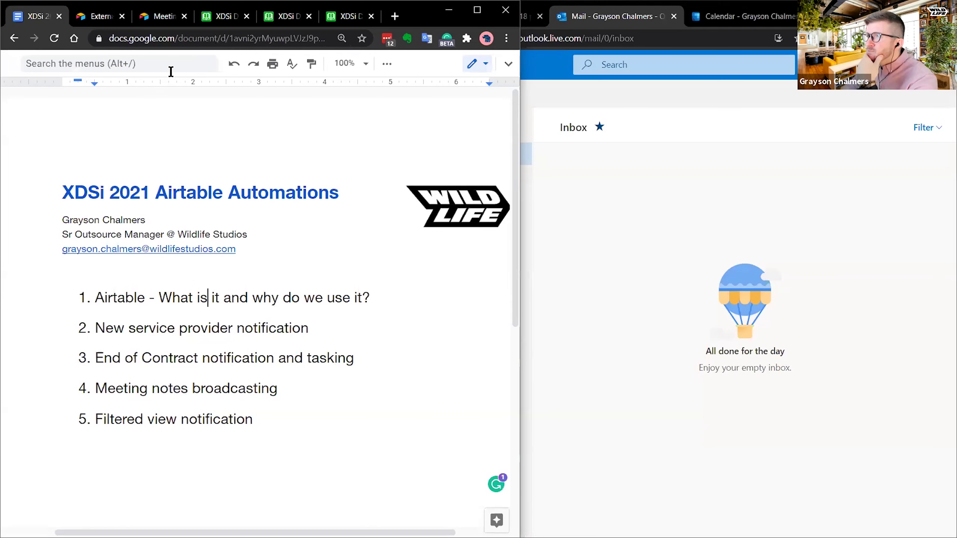
left_click(159, 16)
left_click(106, 17)
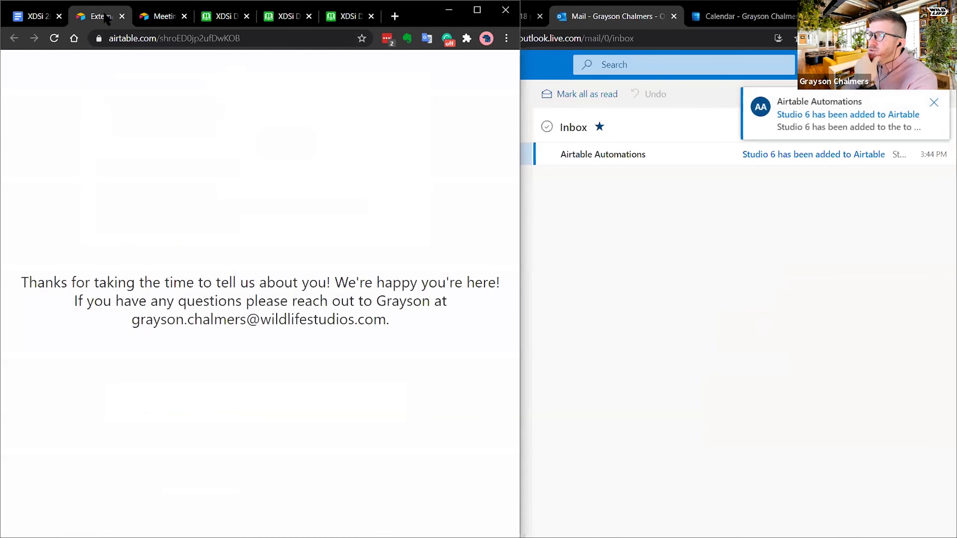
- Read the 'Studio 6 has been added to Airtable' email with the folder list hidden, then check Slack
left_click(707, 246)
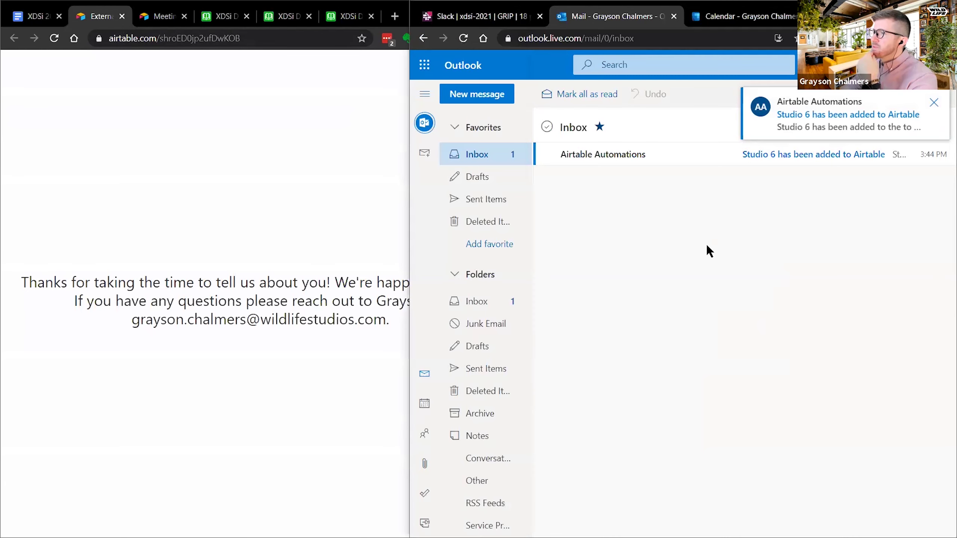
left_click(783, 155)
mouse_move(595, 222)
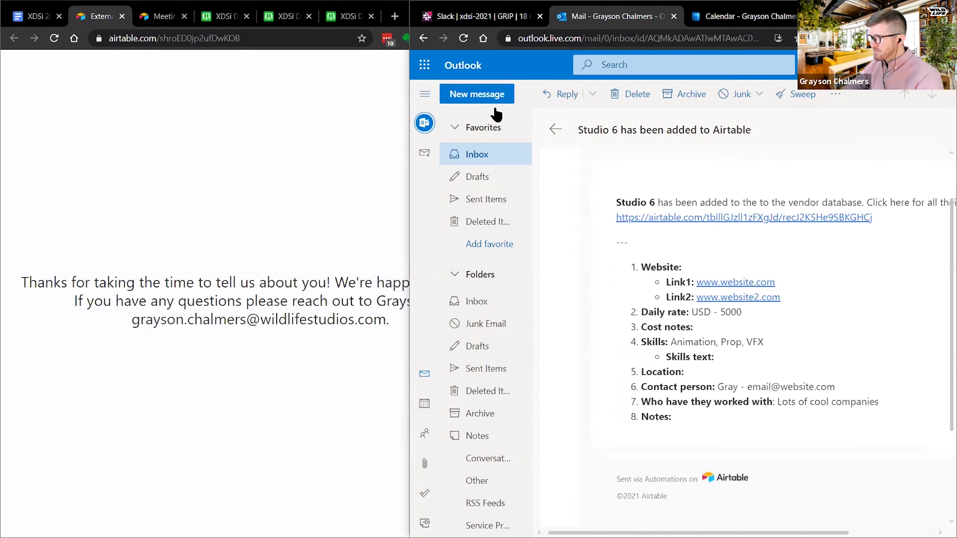
left_click(425, 94)
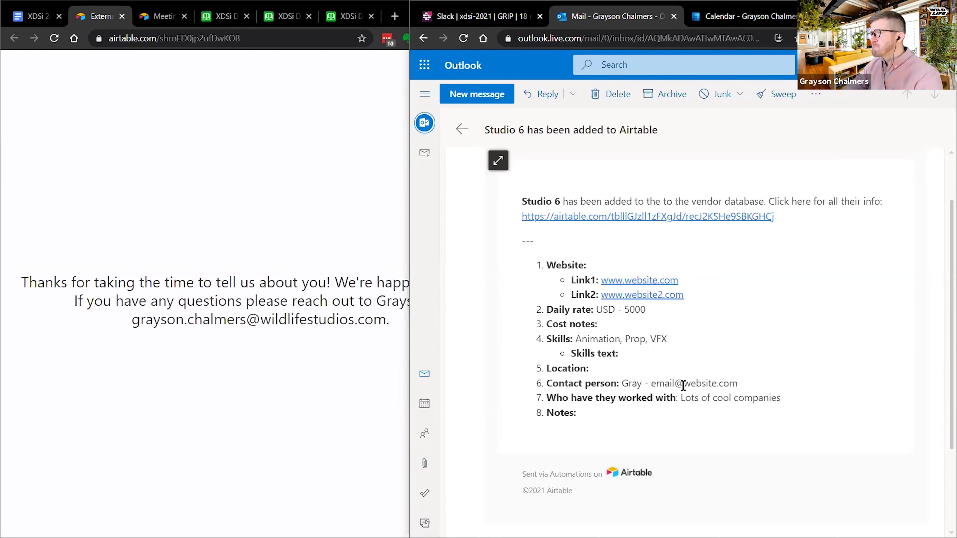
left_click(481, 15)
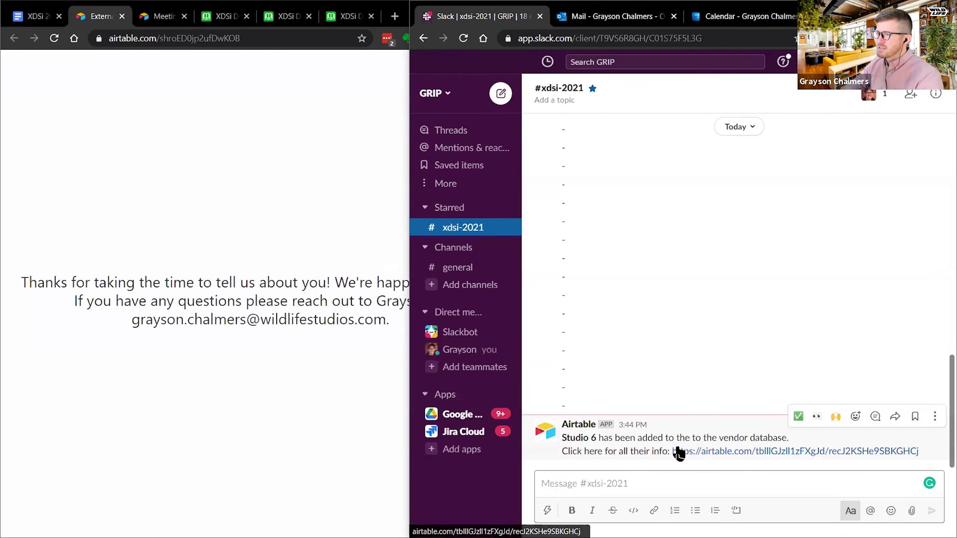
- Open the Studio 6 record through the airtable.com link in the Airtable bot's #xdsi-2021 message
left_click(696, 452)
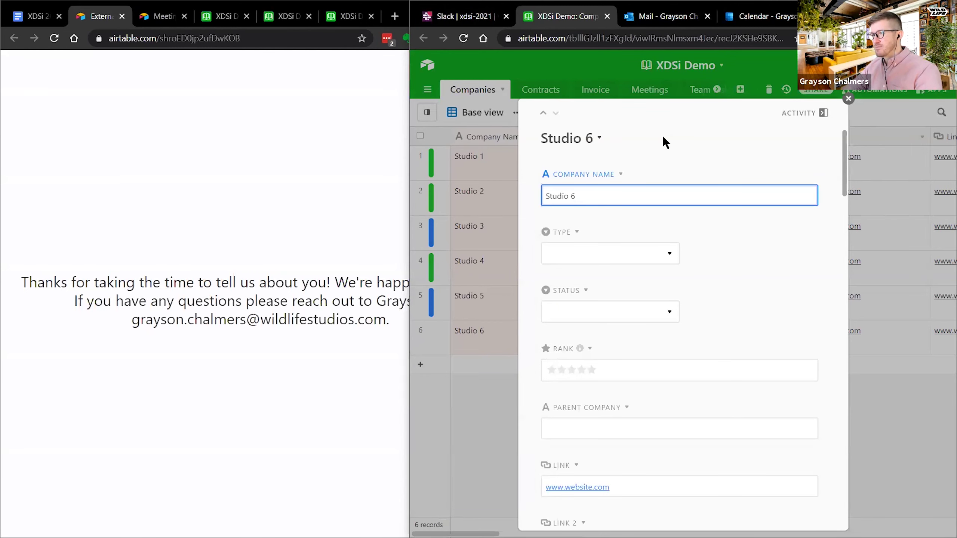
- Scroll through the expanded Studio 6 record, then close it back to the Companies grid
left_click(462, 16)
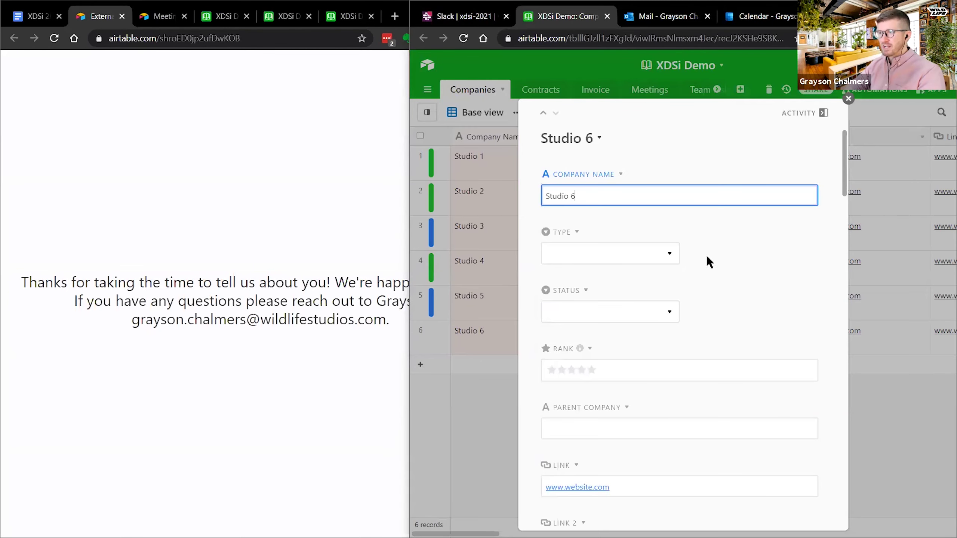
scroll(707, 255, "down", 20)
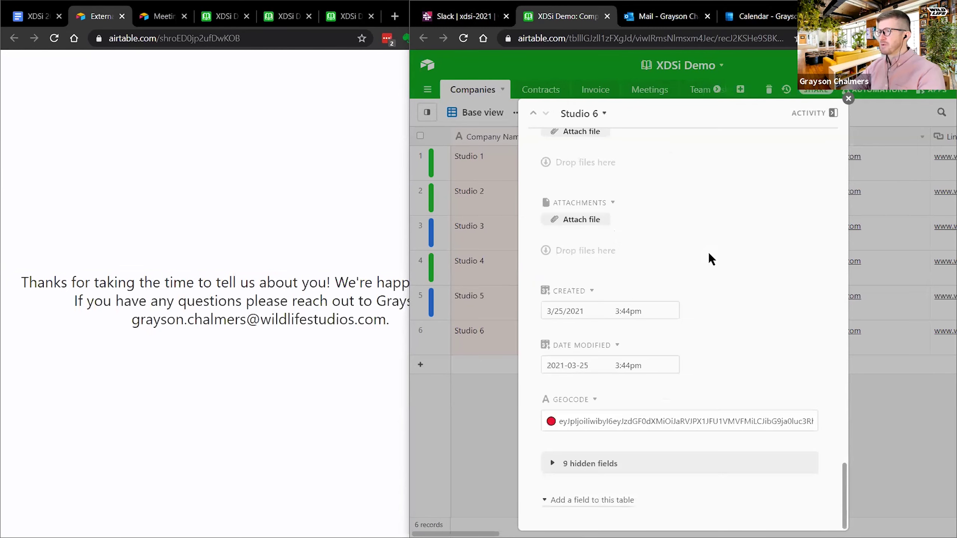
scroll(709, 252, "up", 20)
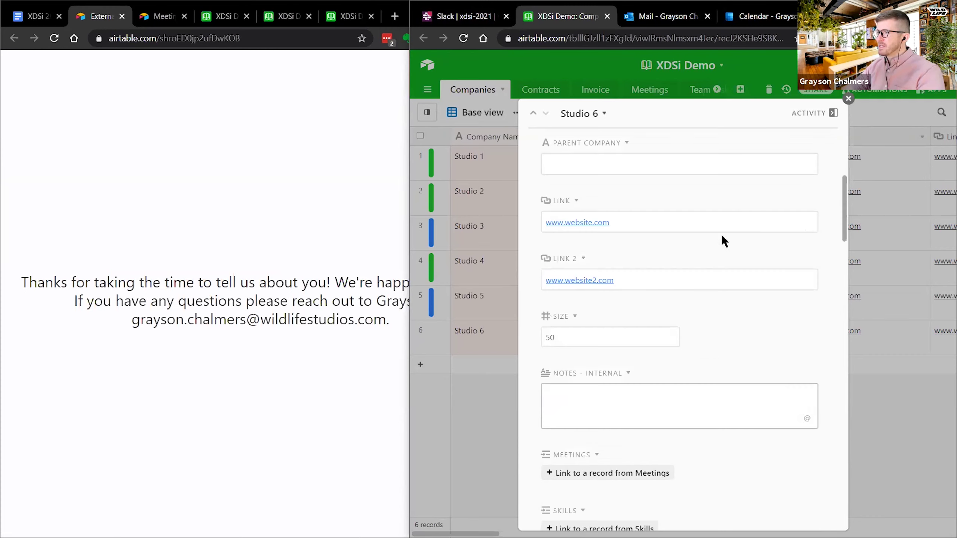
left_click(849, 100)
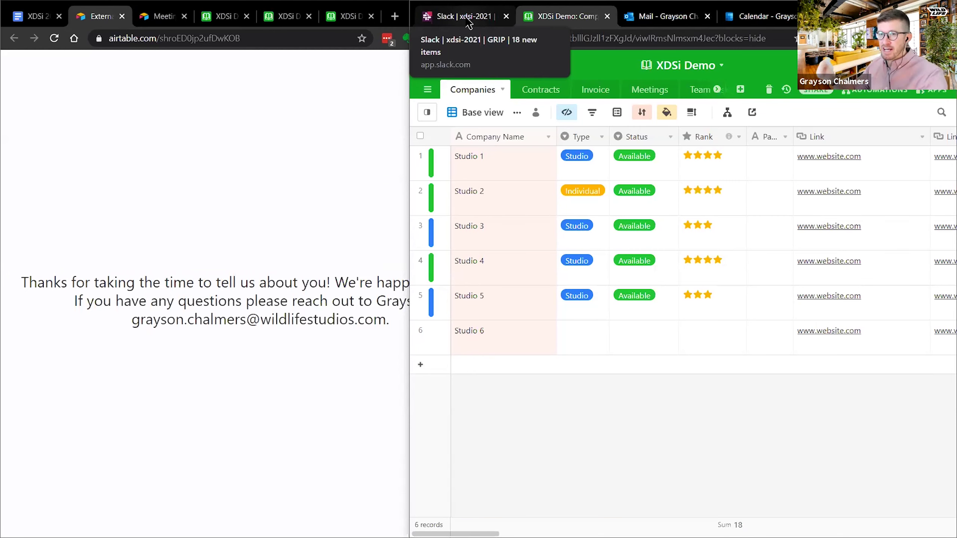
- Reload the External Partner Input Form so its fields are blank again
mouse_move(426, 118)
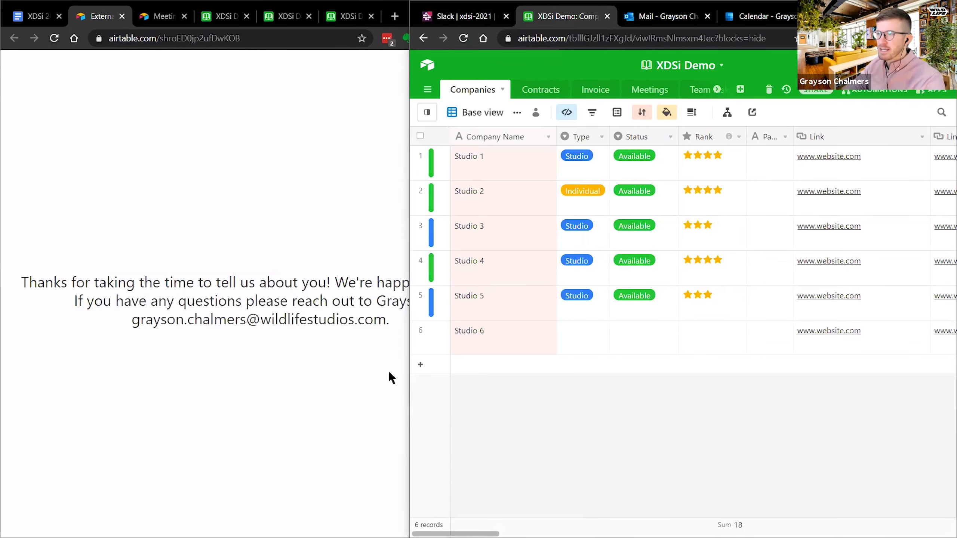
left_click(218, 12)
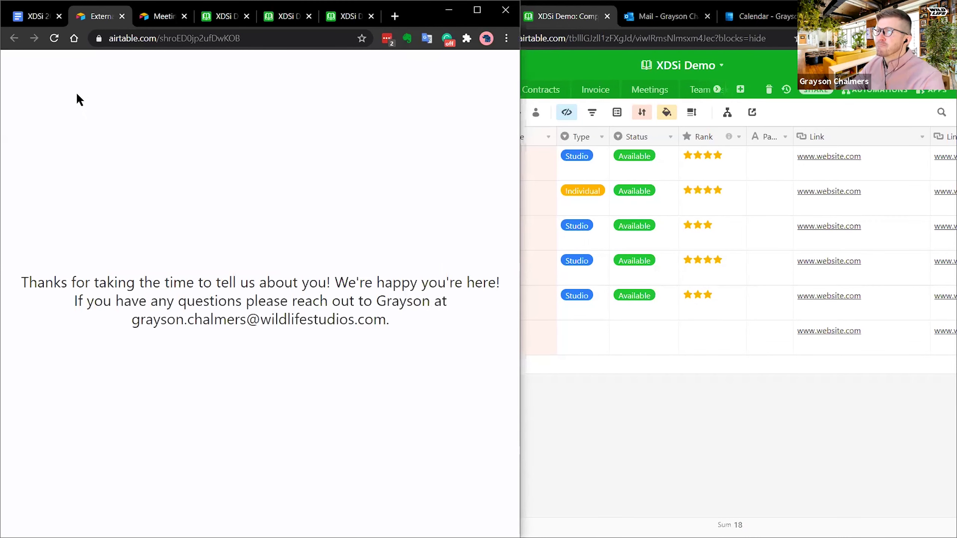
left_click(54, 38)
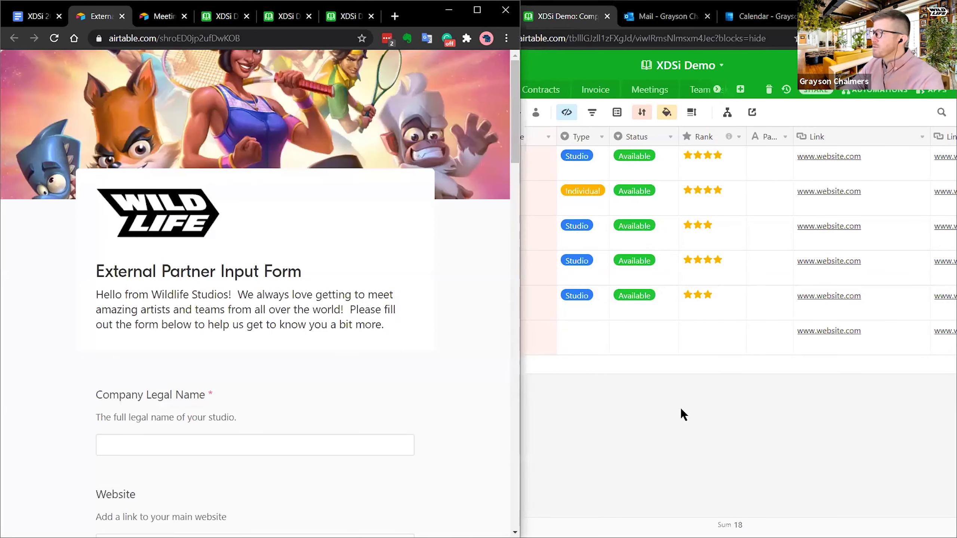
- Compare Studio 6's Type cell with the email, then stretch the Companies grid to the screen's left edge
left_click(583, 396)
left_click(601, 339)
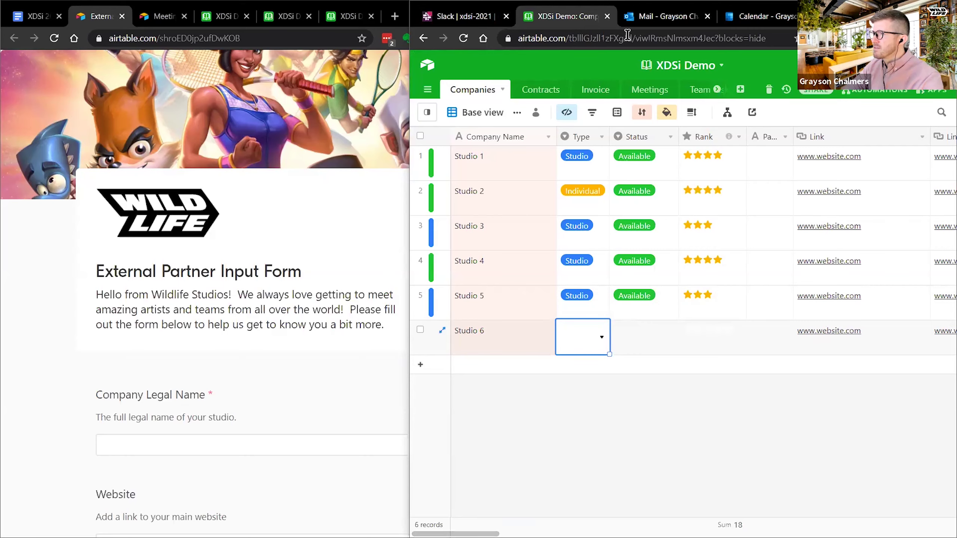
left_click(641, 16)
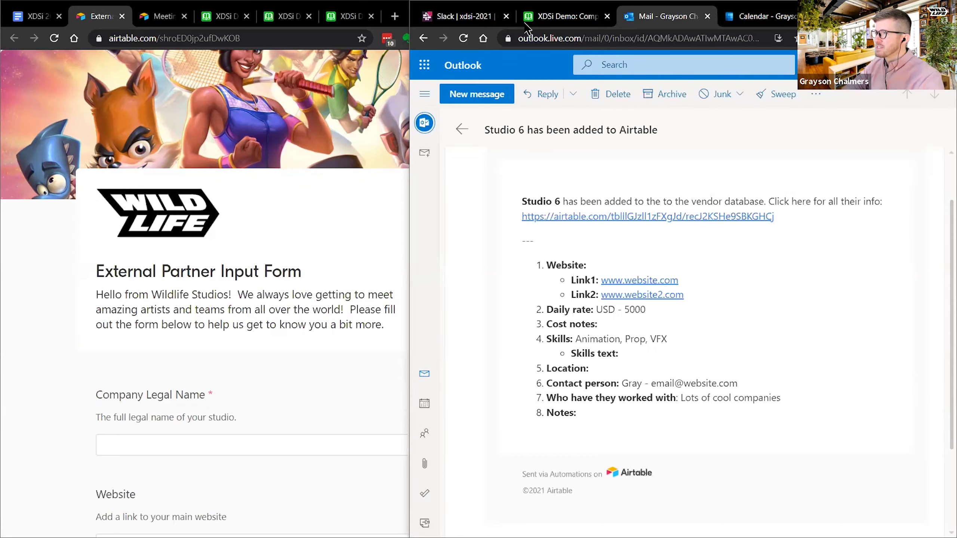
left_click(558, 20)
left_click(305, 228)
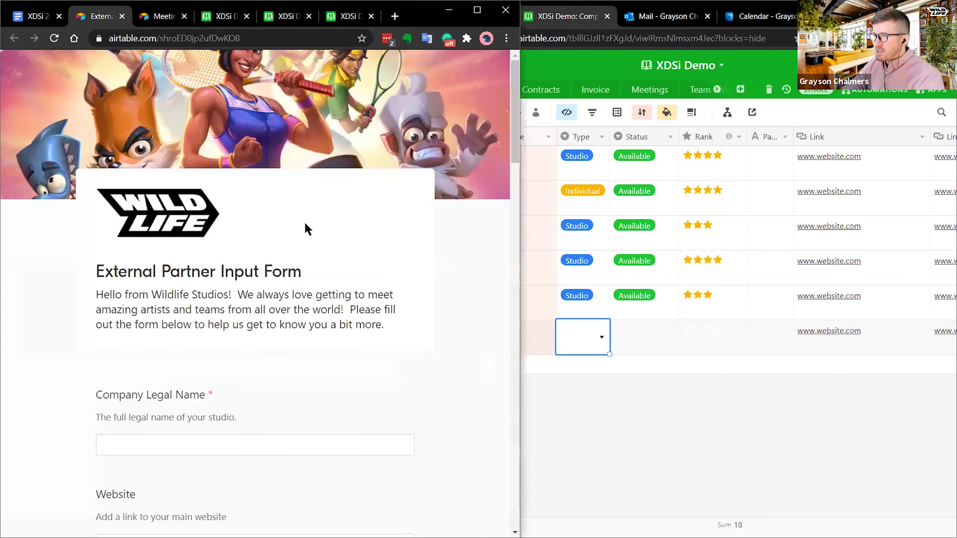
left_click(618, 491)
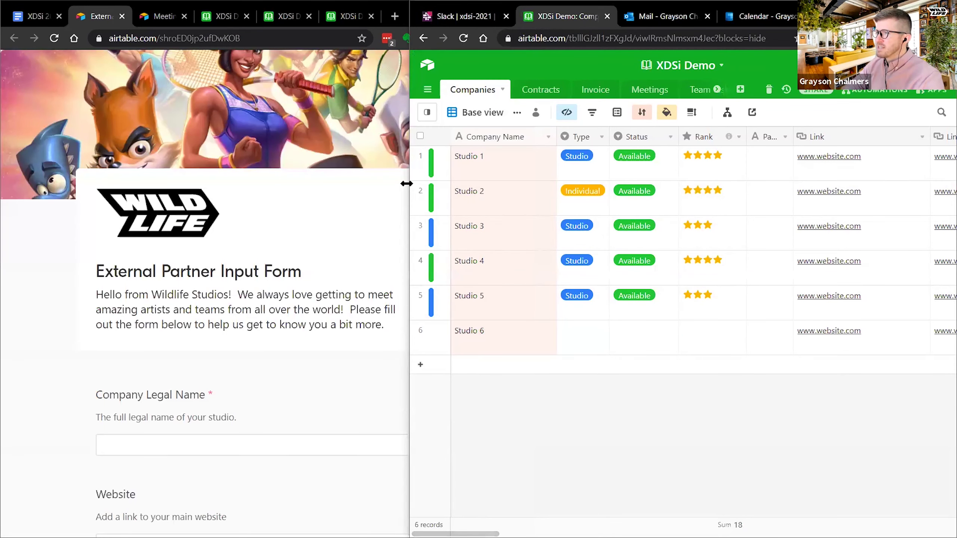
left_click_drag(406, 184, 11, 195)
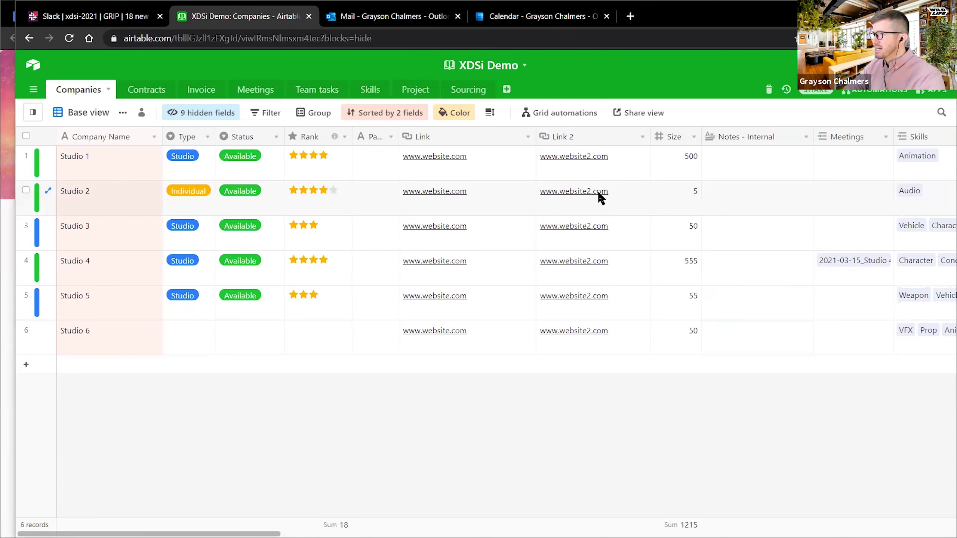
mouse_move(193, 534)
left_mouse_down()
mouse_move(805, 534)
mouse_move(192, 533)
left_mouse_up()
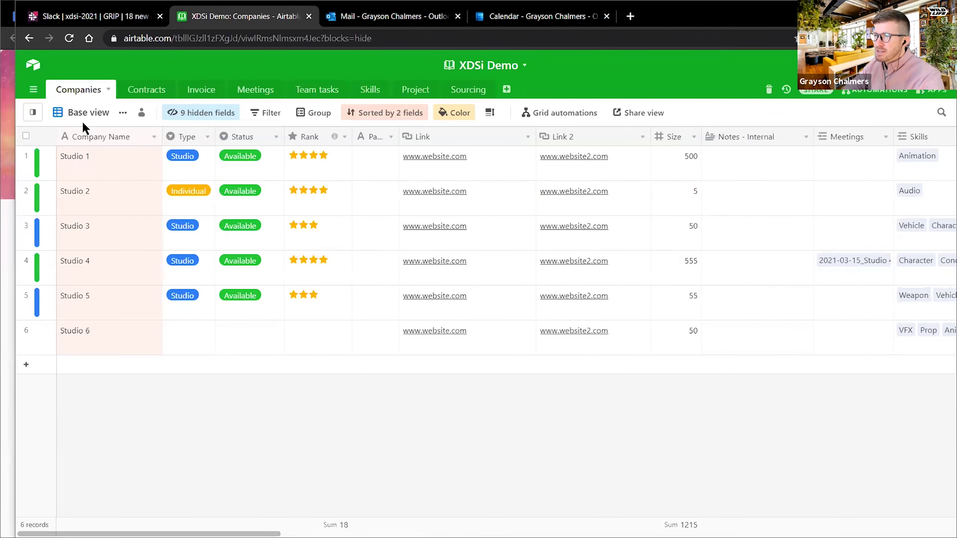
mouse_move(31, 115)
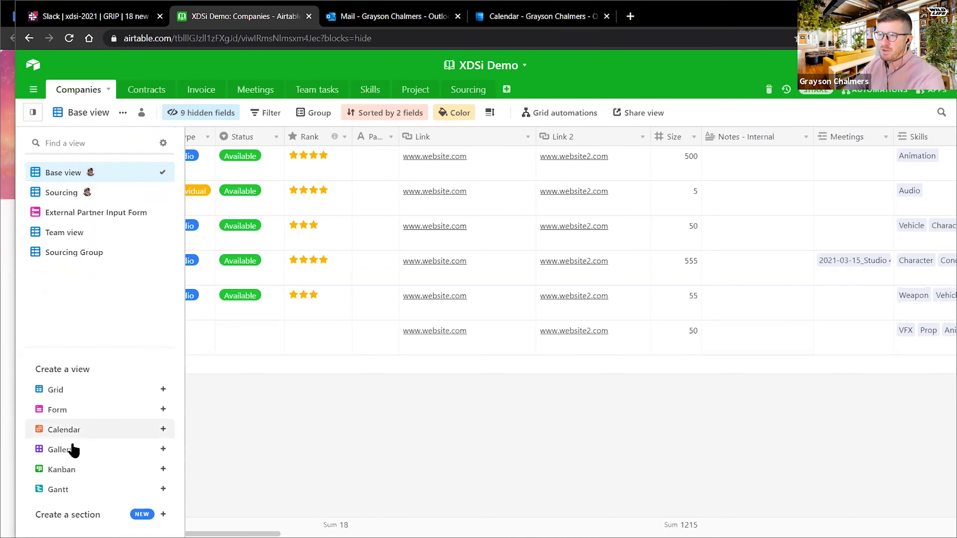
mouse_move(70, 396)
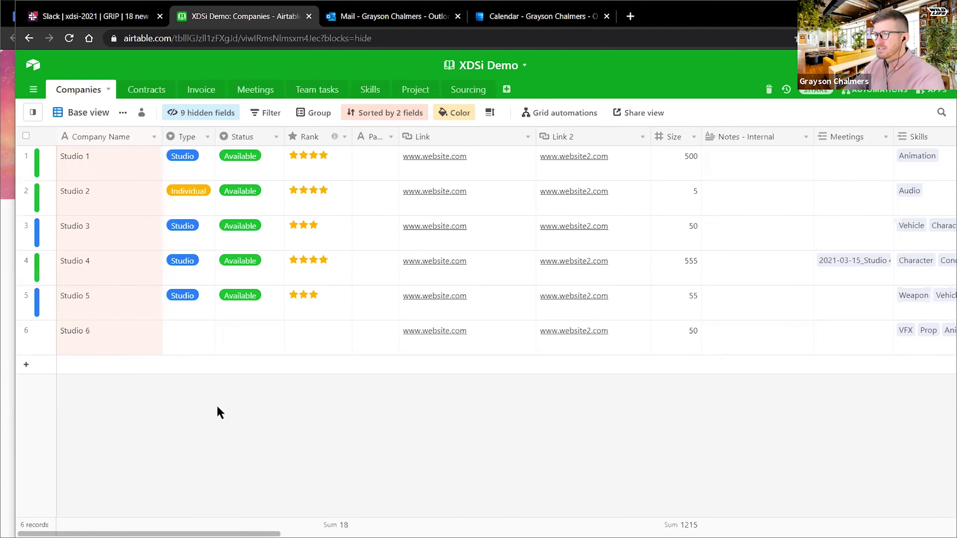
mouse_move(140, 120)
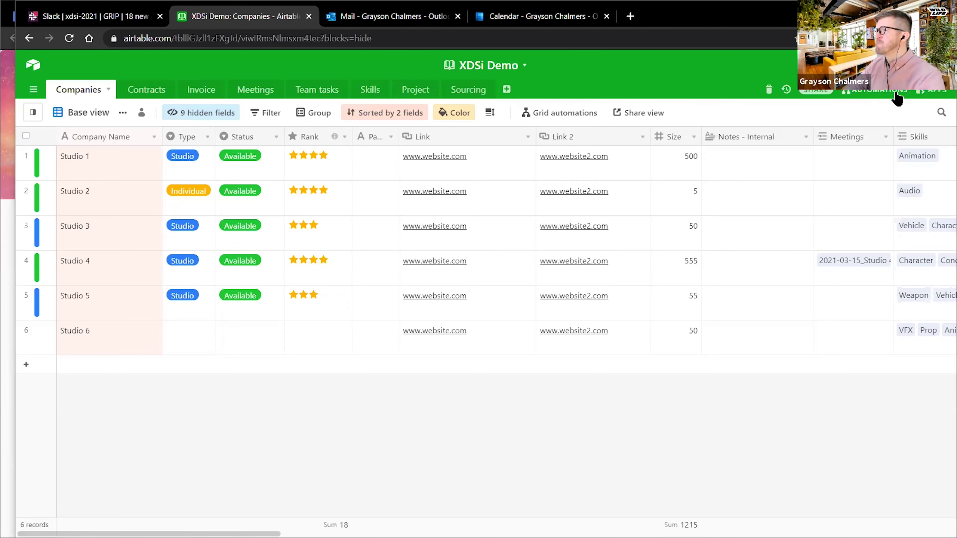
- Show the apps panel, widen it to enlarge the Spent chart, and open the app Marketplace
left_click(927, 98)
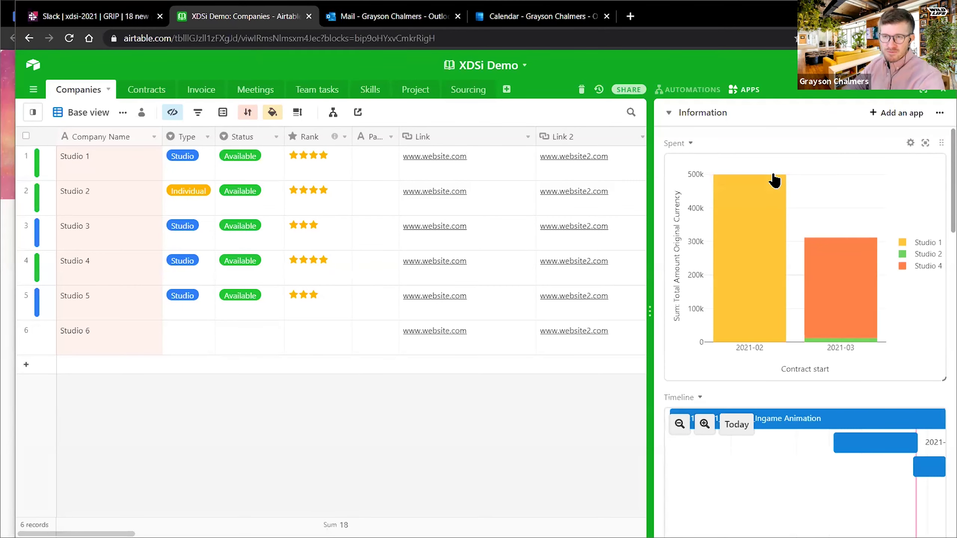
left_click_drag(651, 177, 553, 186)
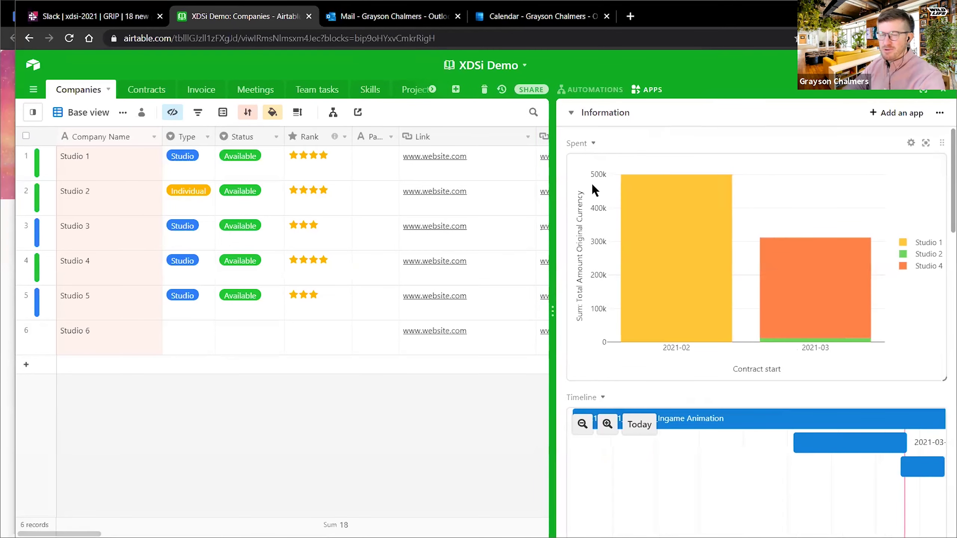
mouse_move(667, 188)
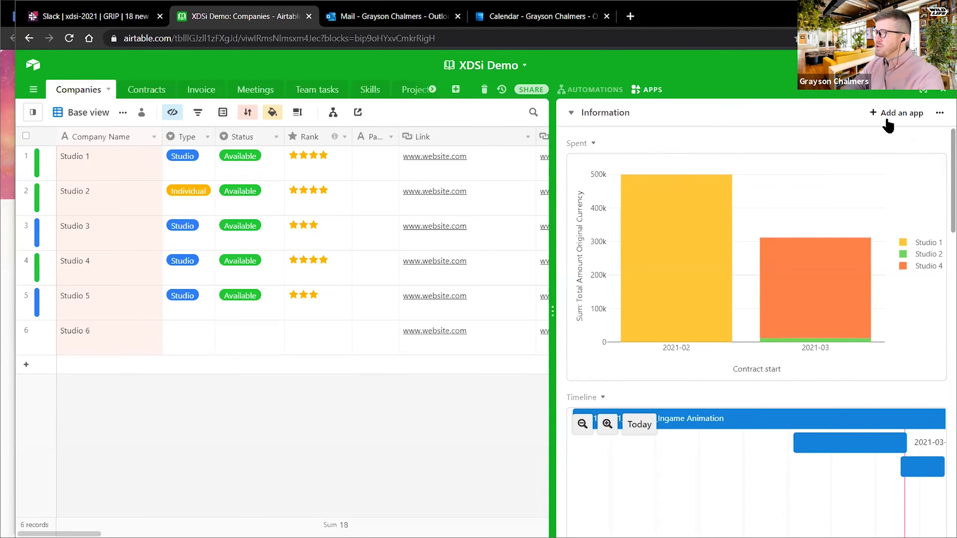
left_click(908, 115)
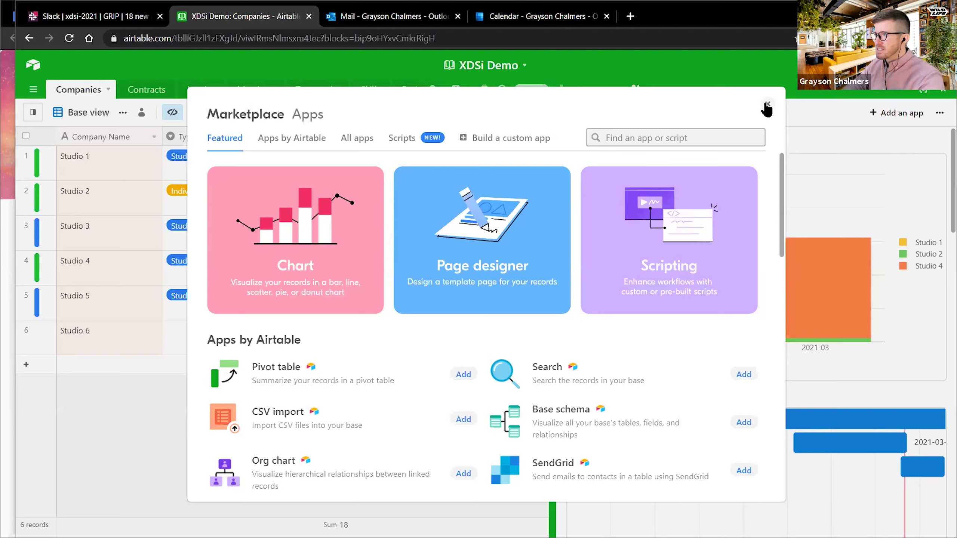
- Browse the Marketplace's Scripts and Featured apps, then close the Marketplace
left_click(402, 139)
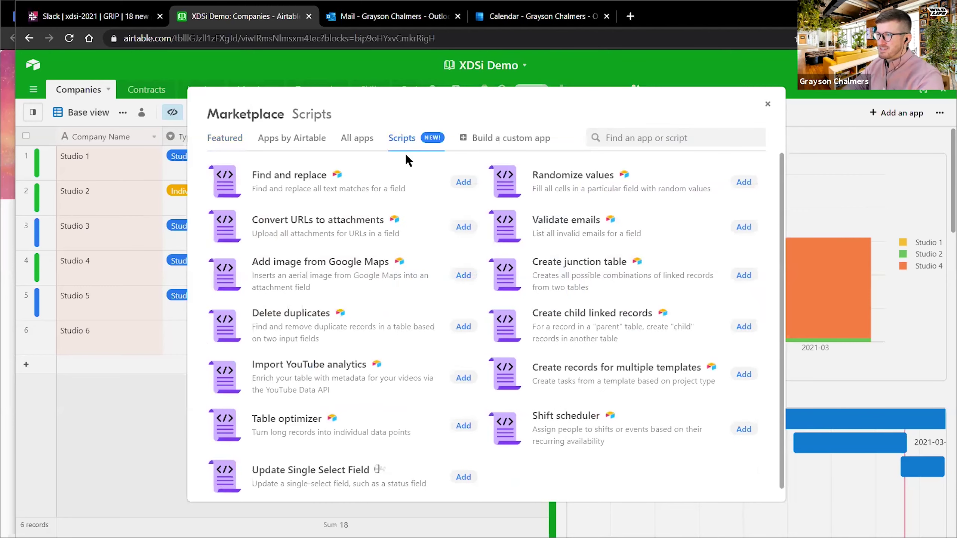
left_click(233, 142)
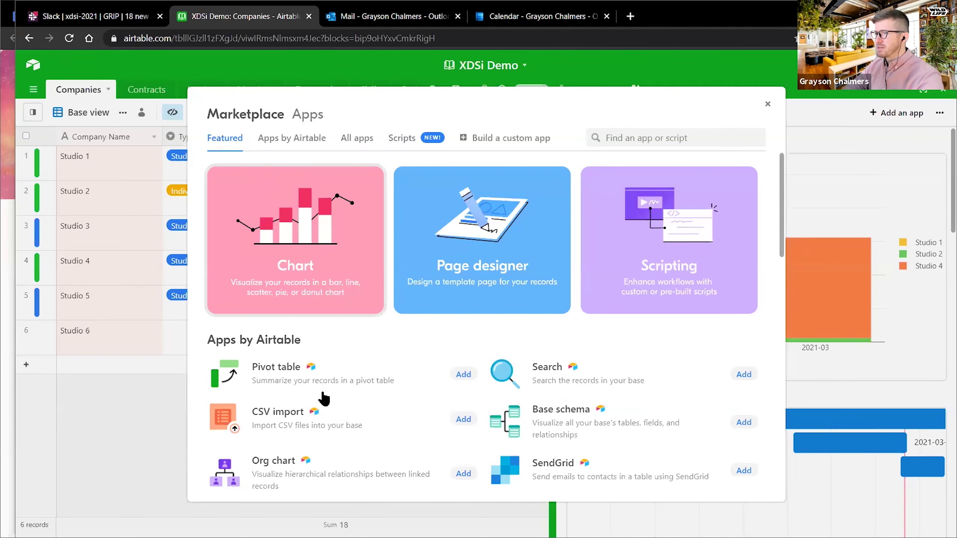
scroll(343, 402, "down", 5)
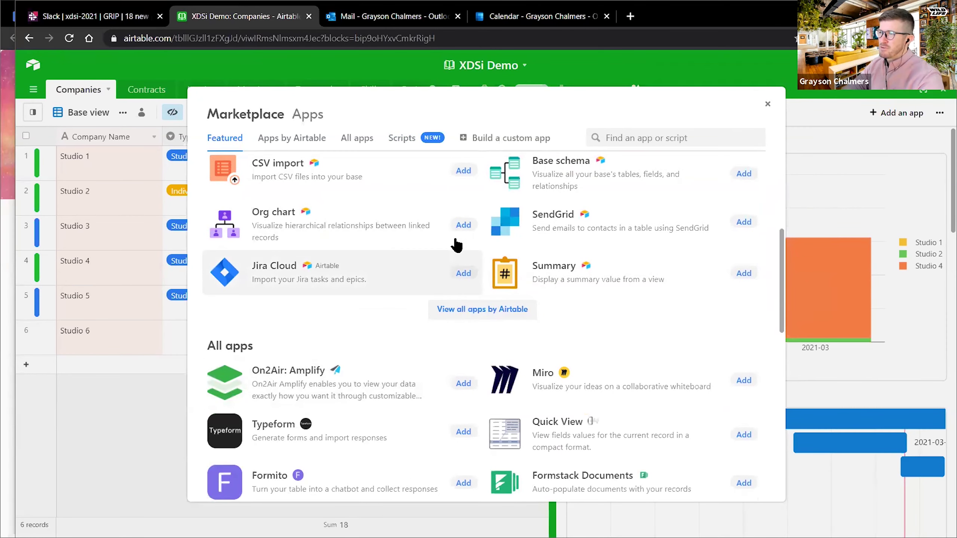
left_click(768, 105)
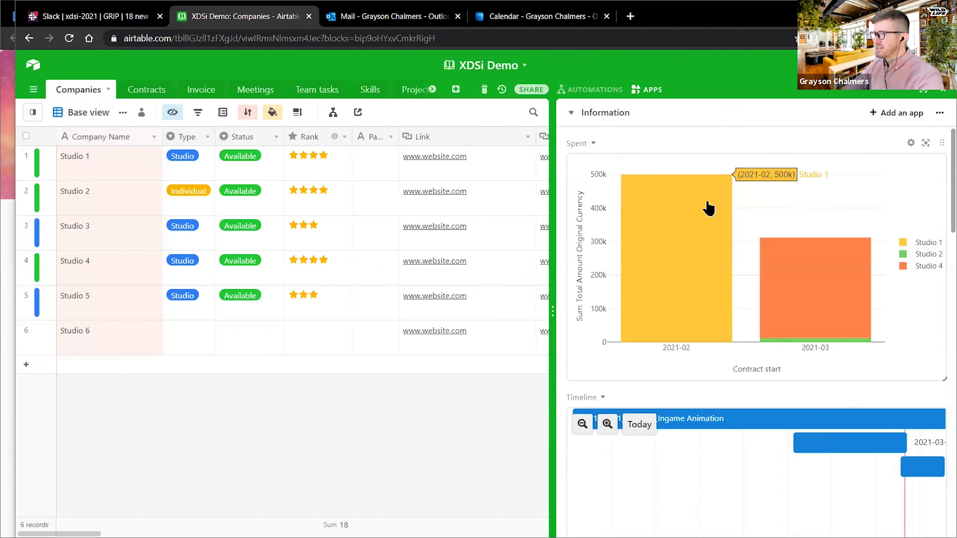
left_click(926, 142)
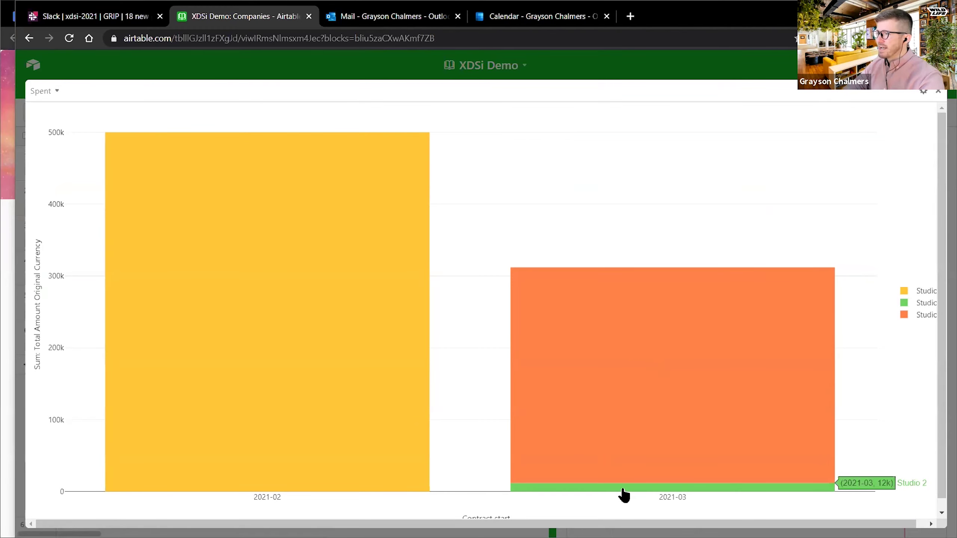
left_click(651, 349)
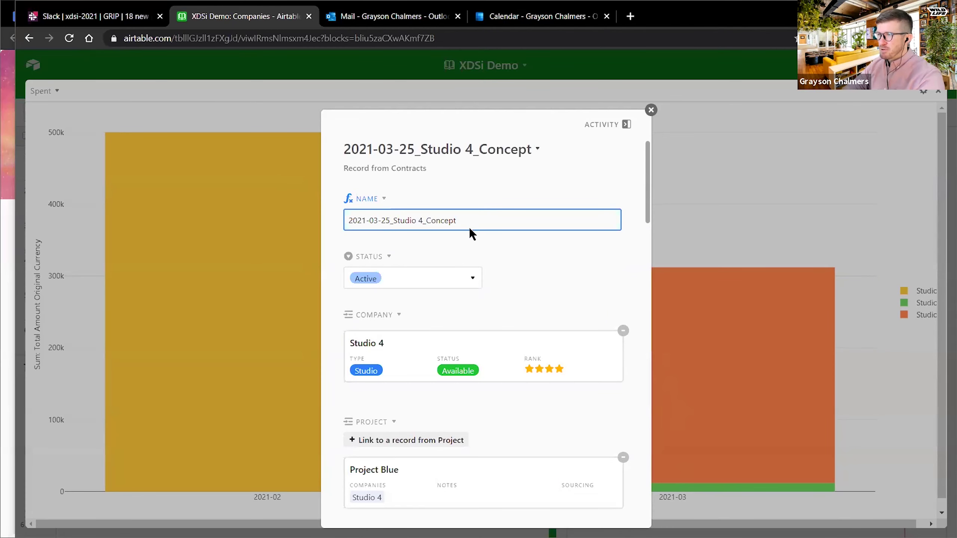
scroll(469, 230, "down", 4)
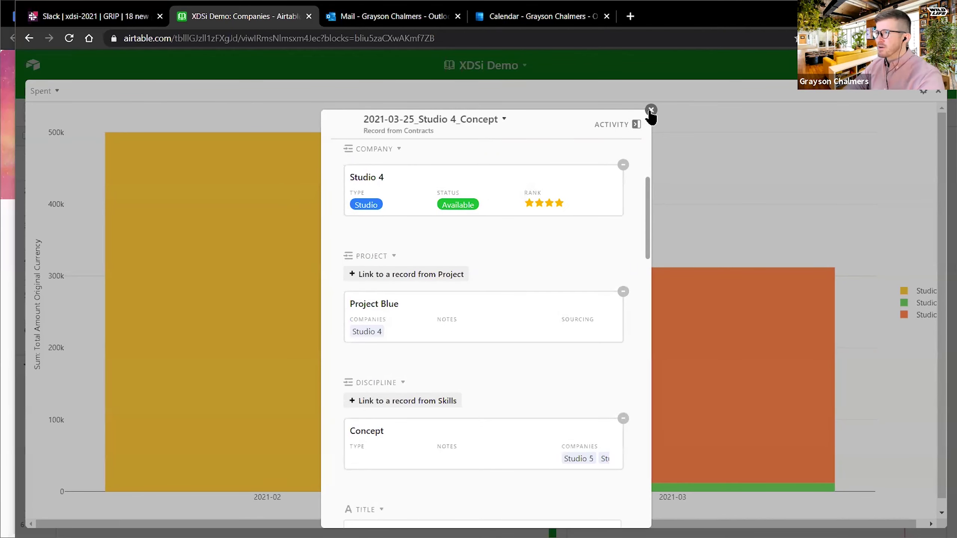
left_click(666, 322)
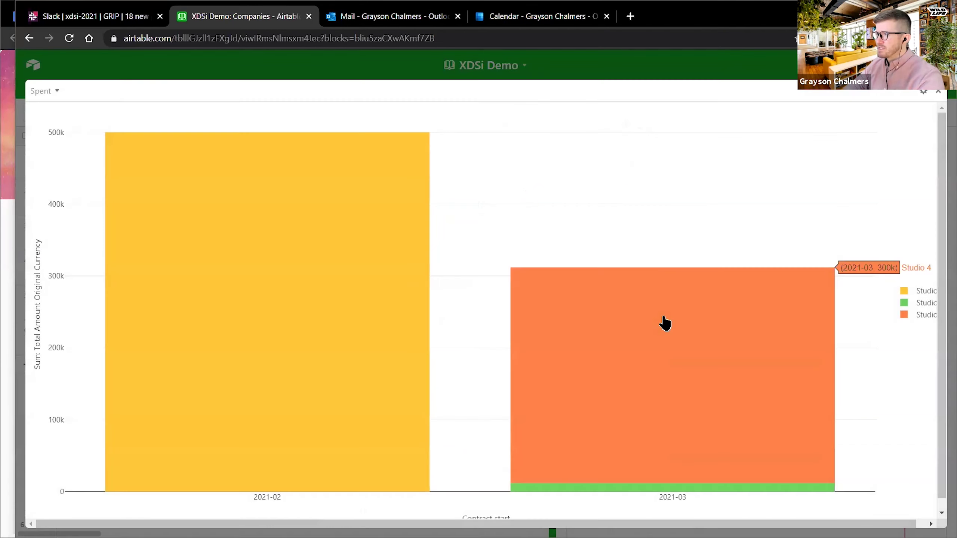
left_click(923, 94)
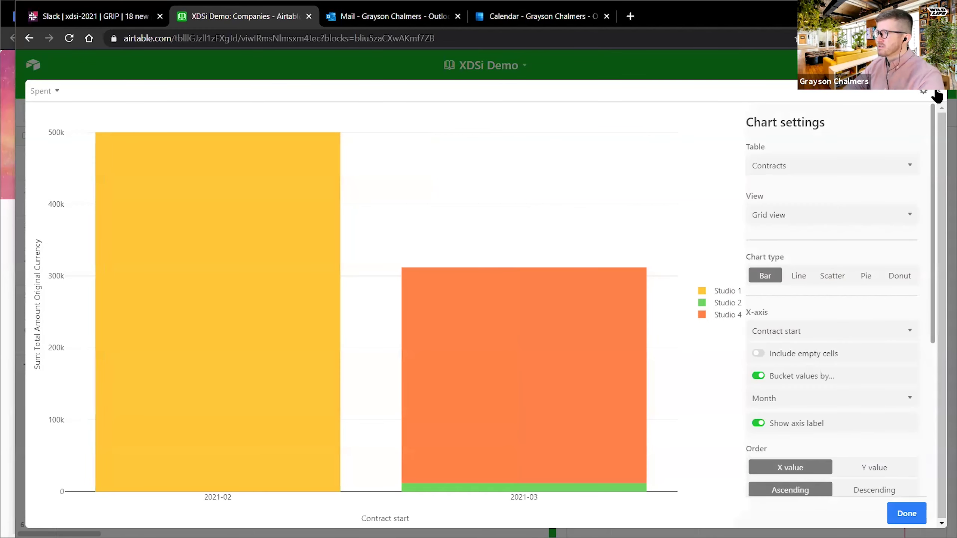
left_click(938, 95)
mouse_move(748, 208)
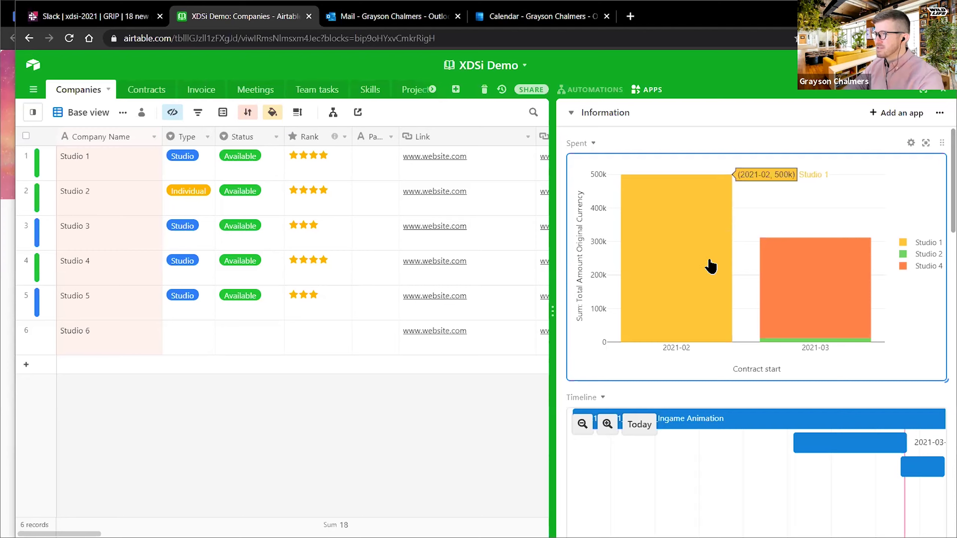
left_click(926, 142)
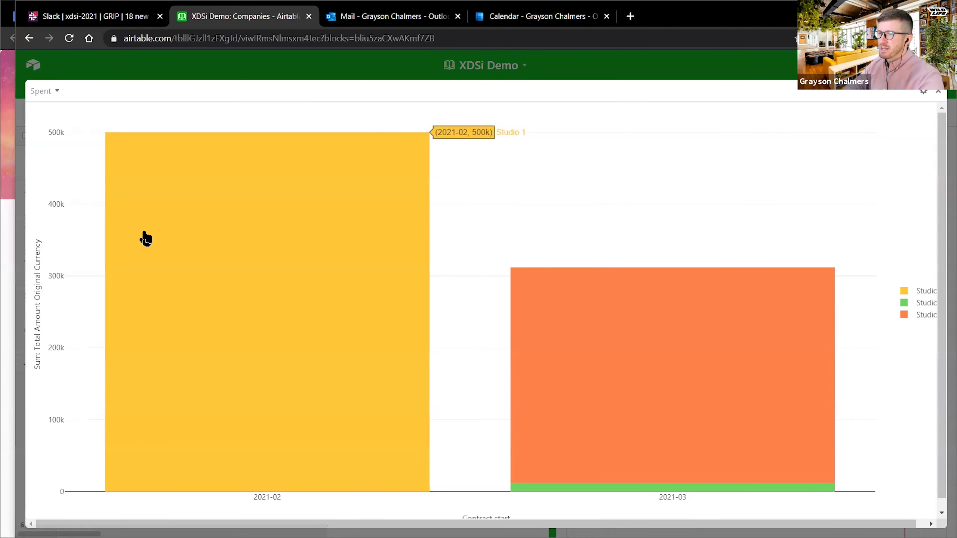
left_click(160, 231)
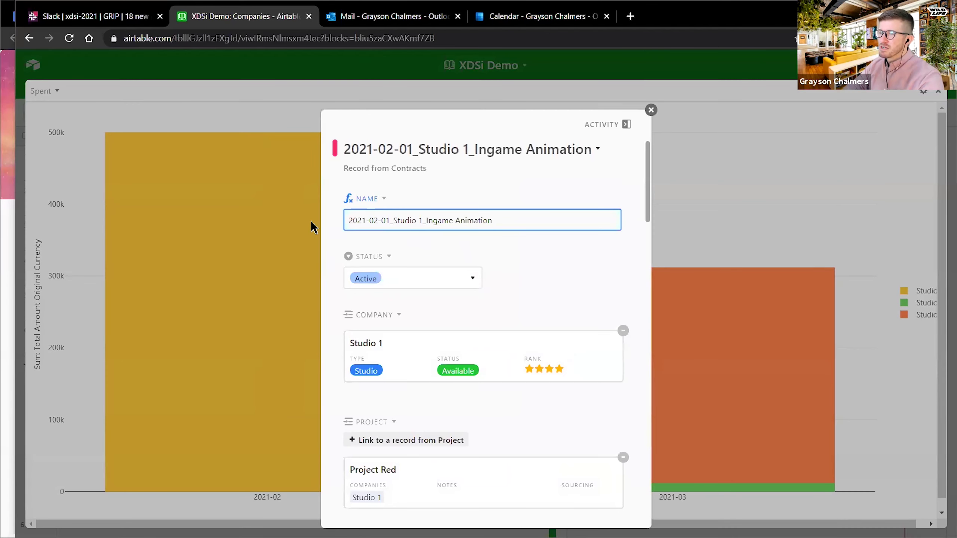
left_click(652, 110)
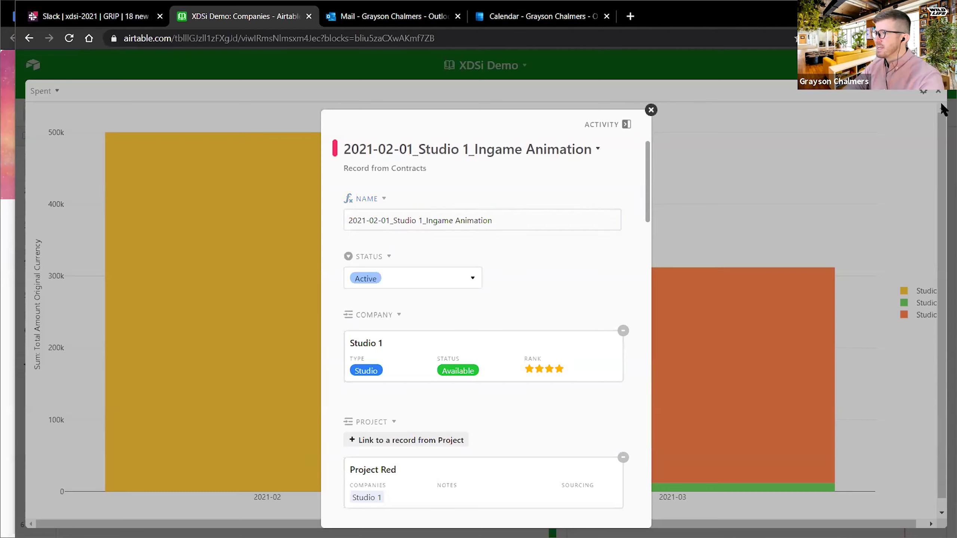
left_click(940, 92)
scroll(588, 298, "down", 5)
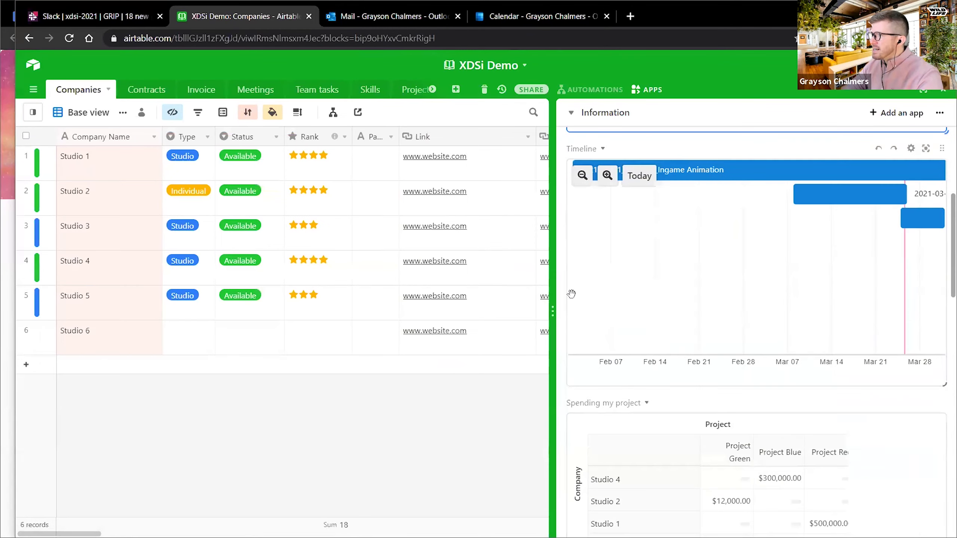
- Pan the Timeline app to show its bars from Feb 14 through Apr 11
left_click_drag(843, 237, 847, 293)
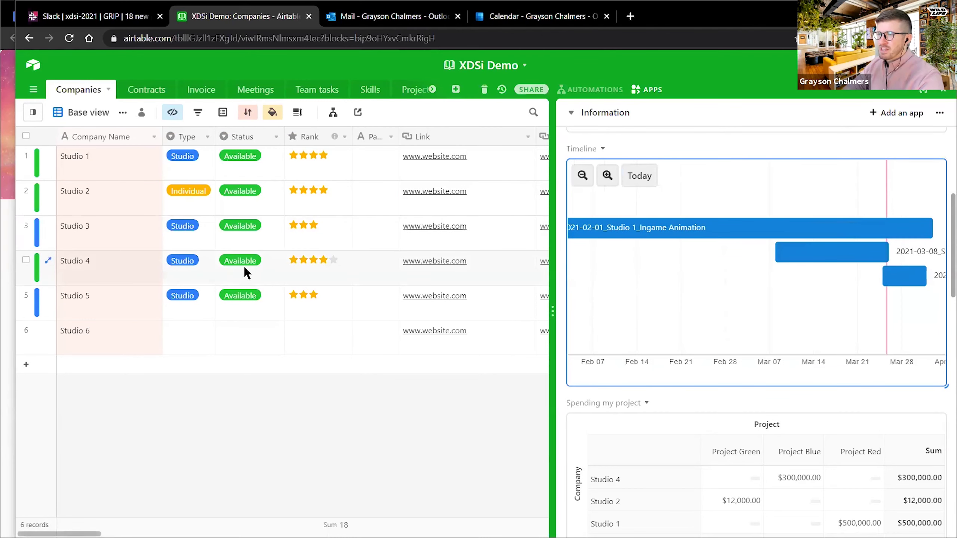
left_click_drag(782, 295, 725, 277)
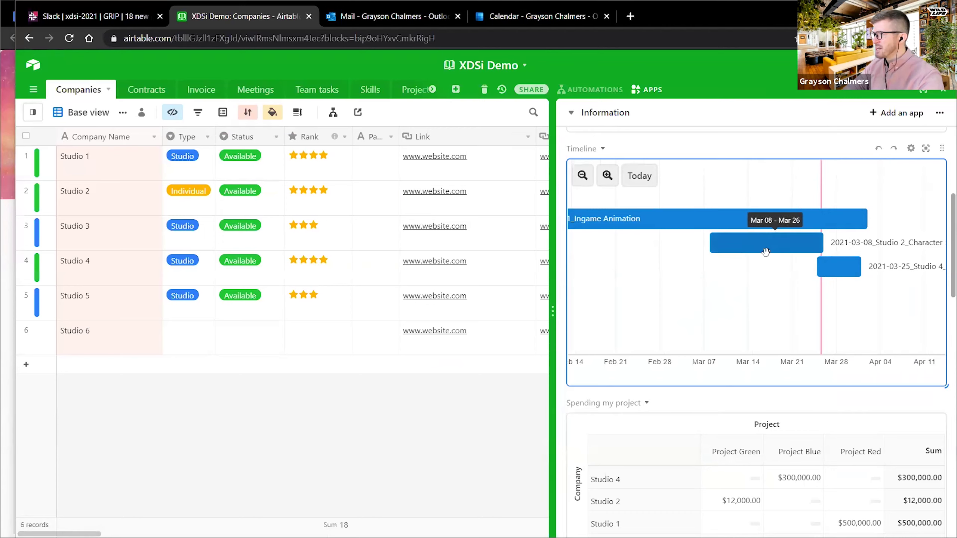
scroll(583, 377, "down", 4)
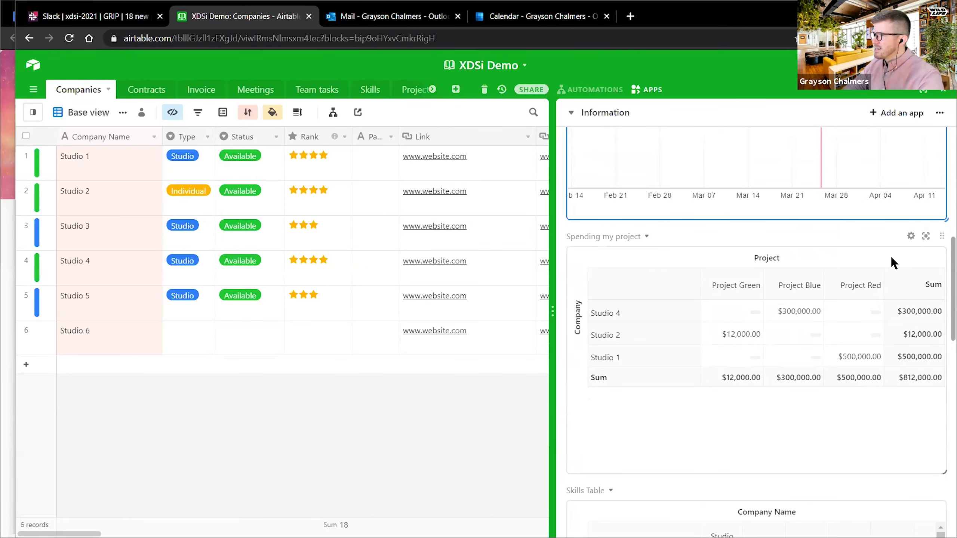
- Preview the Spending my project table fullscreen, then widen the grid to reveal Link 2
left_click(926, 236)
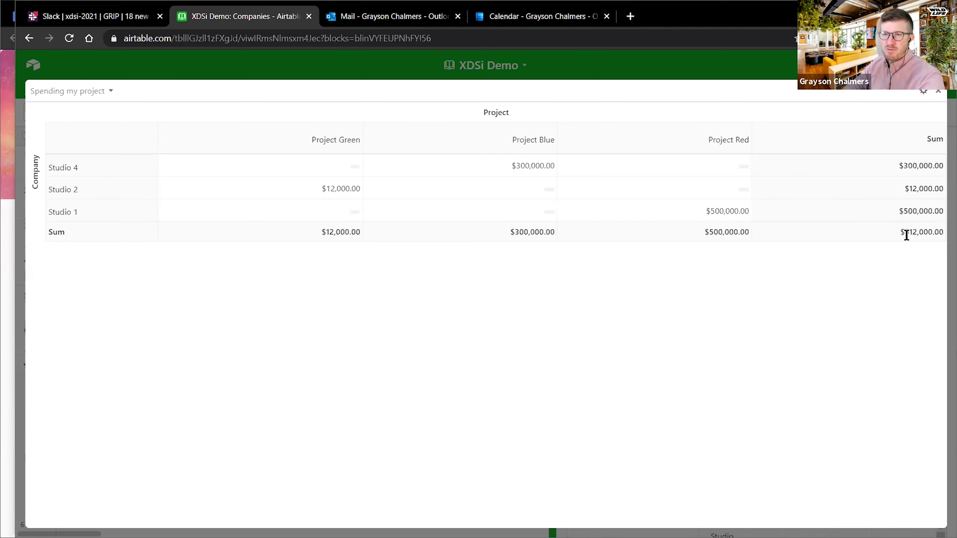
left_click(939, 93)
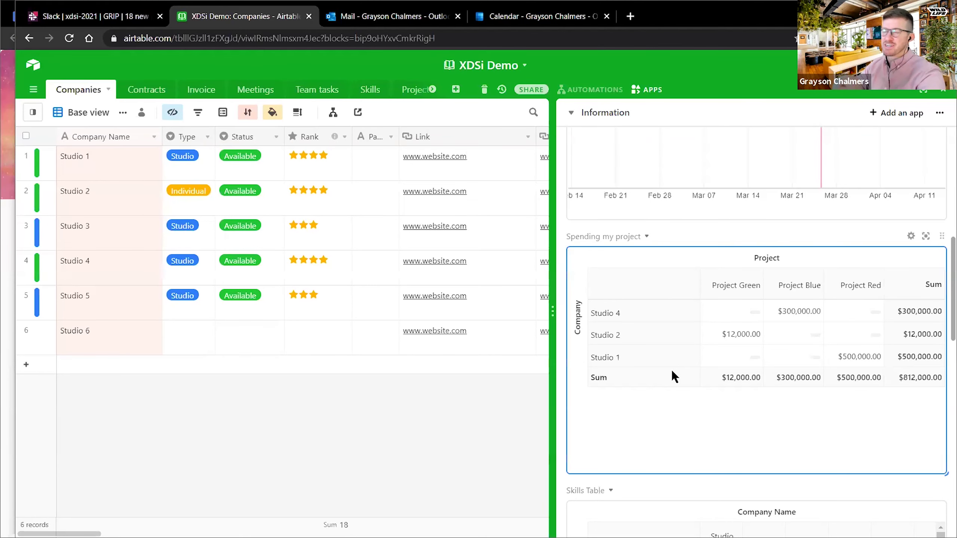
left_click_drag(558, 278, 581, 273)
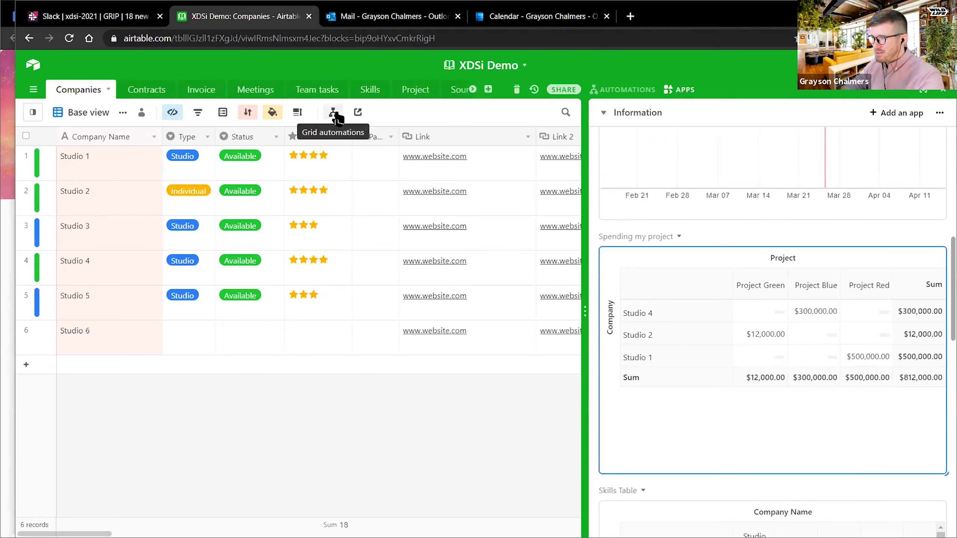
- Scroll the apps panel down to the Skills Table pivot counting each studio's skills
left_click(359, 113)
left_click(381, 108)
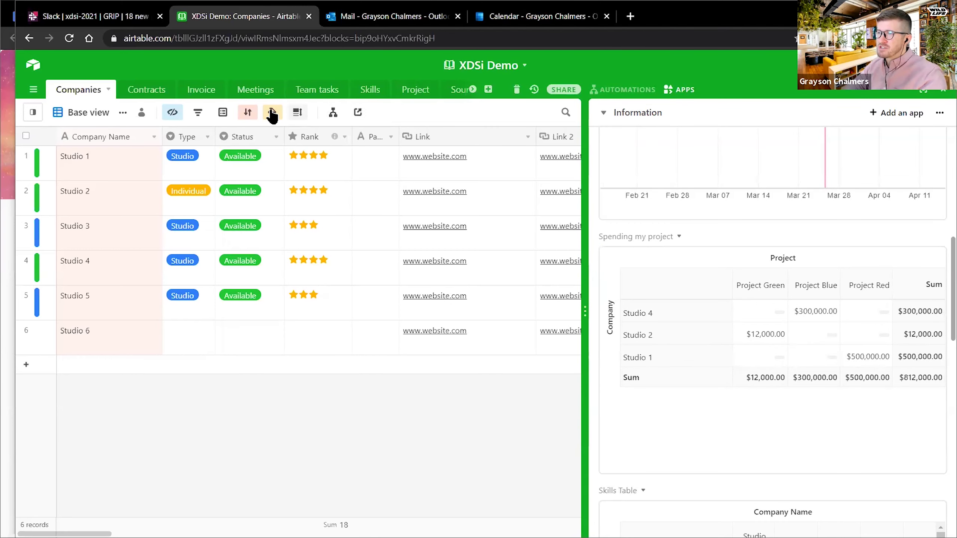
left_click(123, 113)
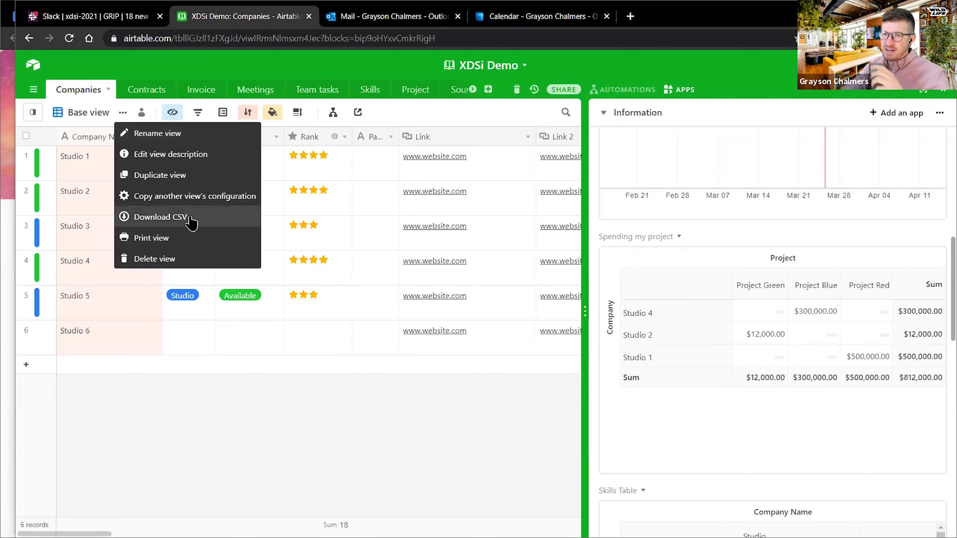
left_click(221, 414)
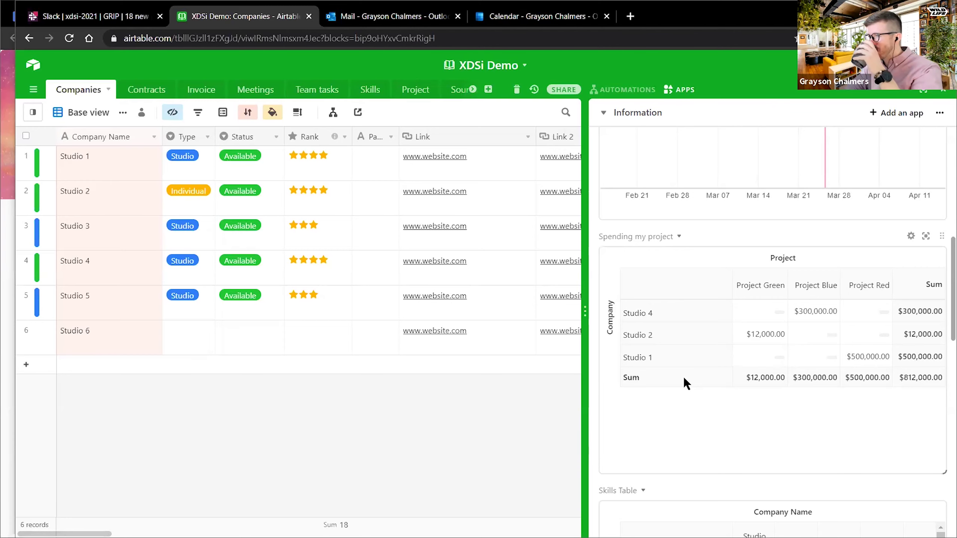
scroll(941, 264, "down", 6)
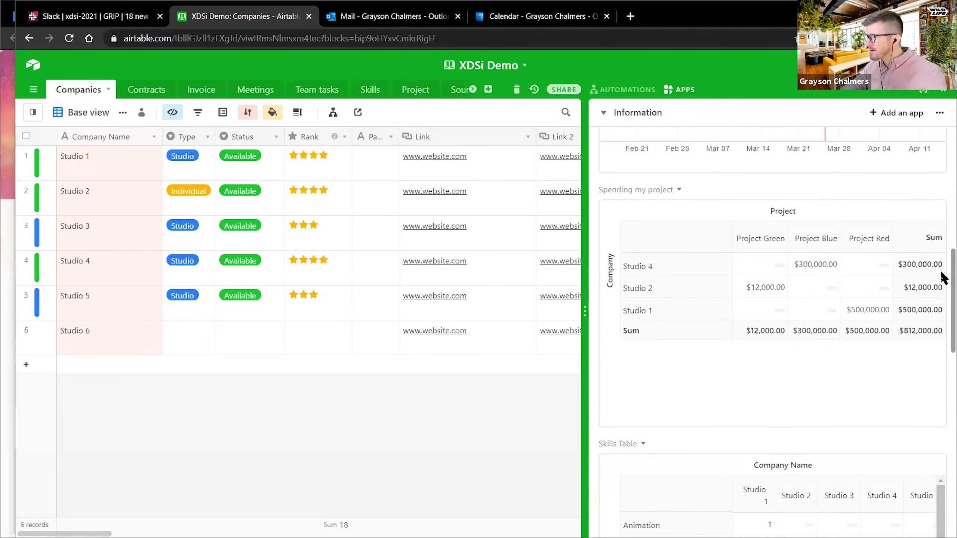
scroll(942, 324, "down", 2)
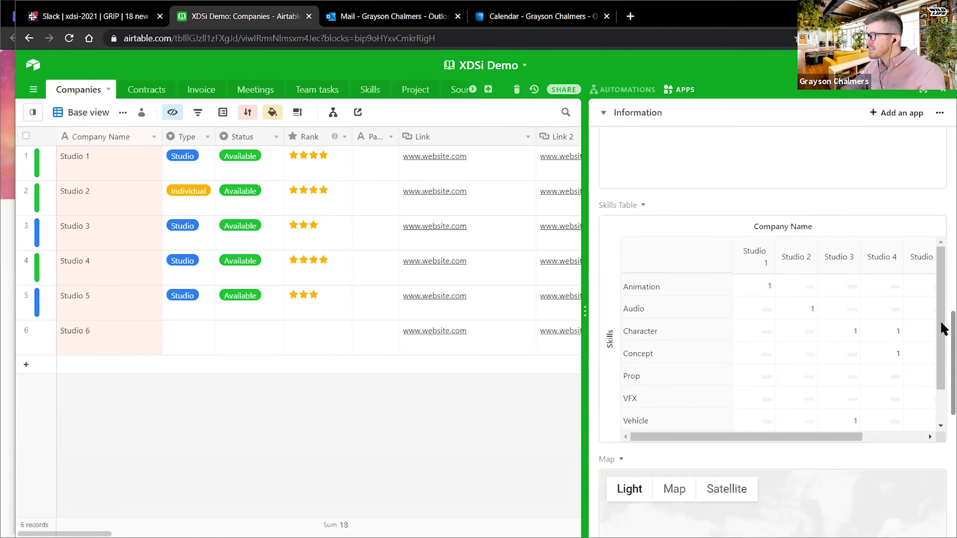
left_click(929, 205)
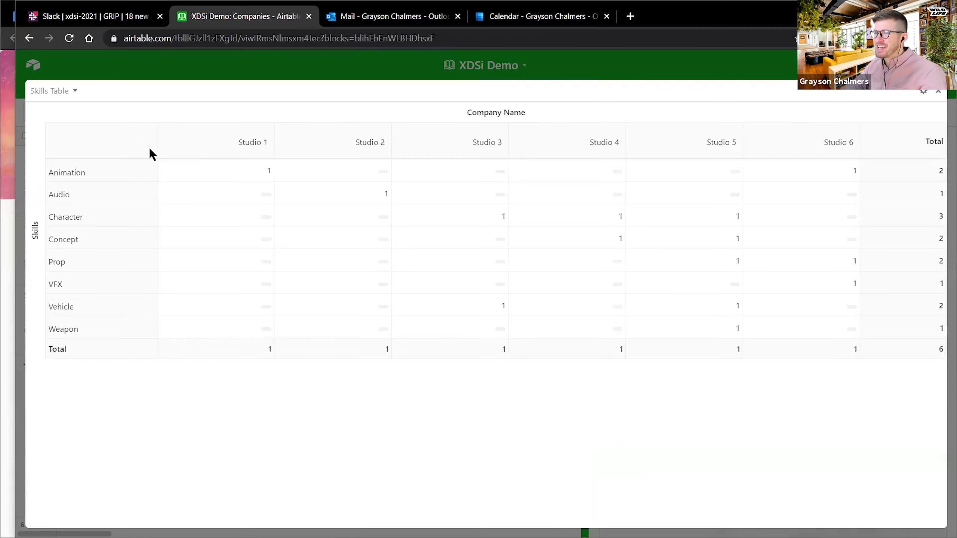
left_click(353, 191)
left_click(602, 236)
left_click(921, 113)
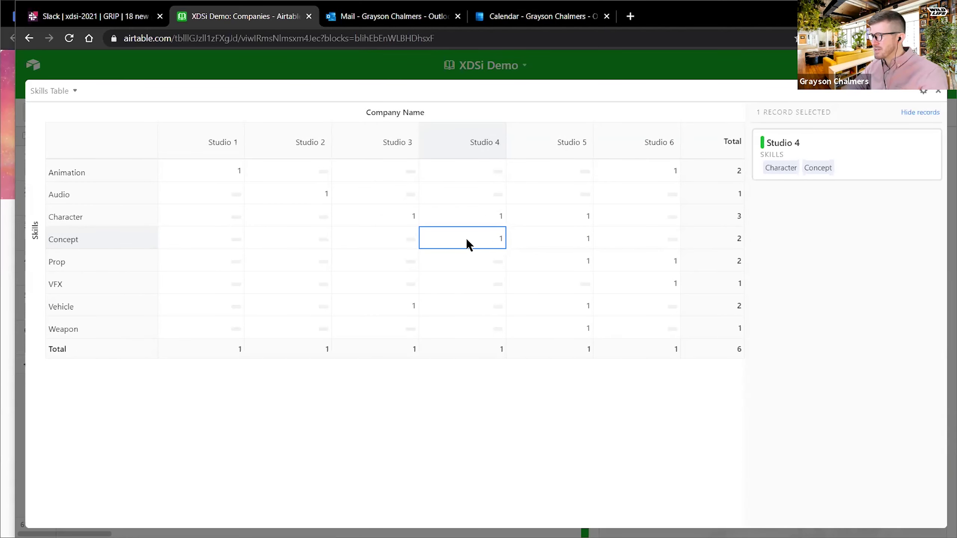
left_click(540, 239)
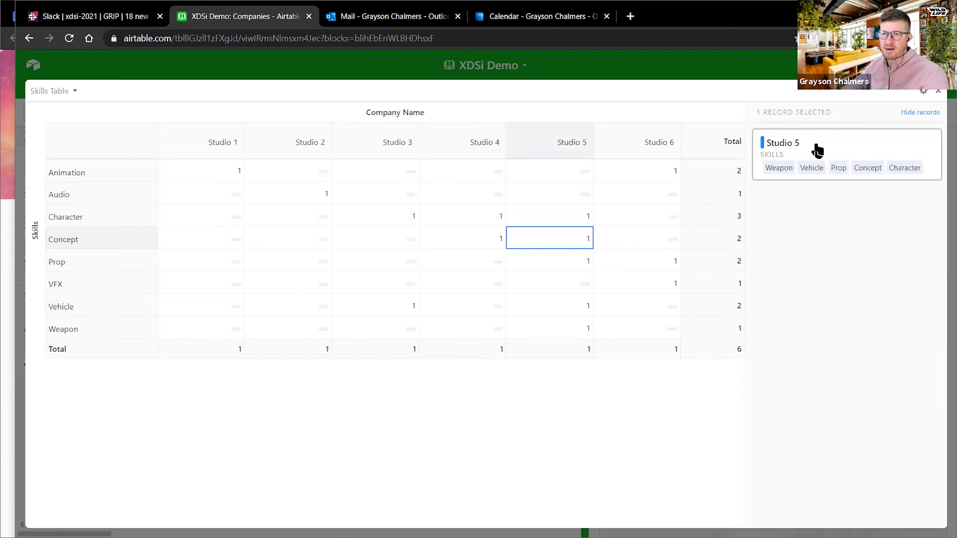
left_click(815, 150)
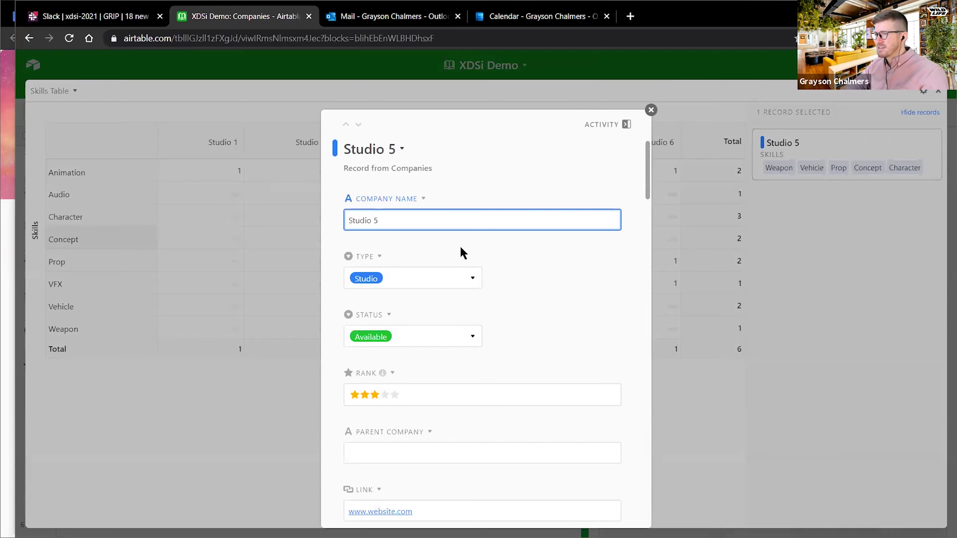
scroll(461, 248, "down", 20)
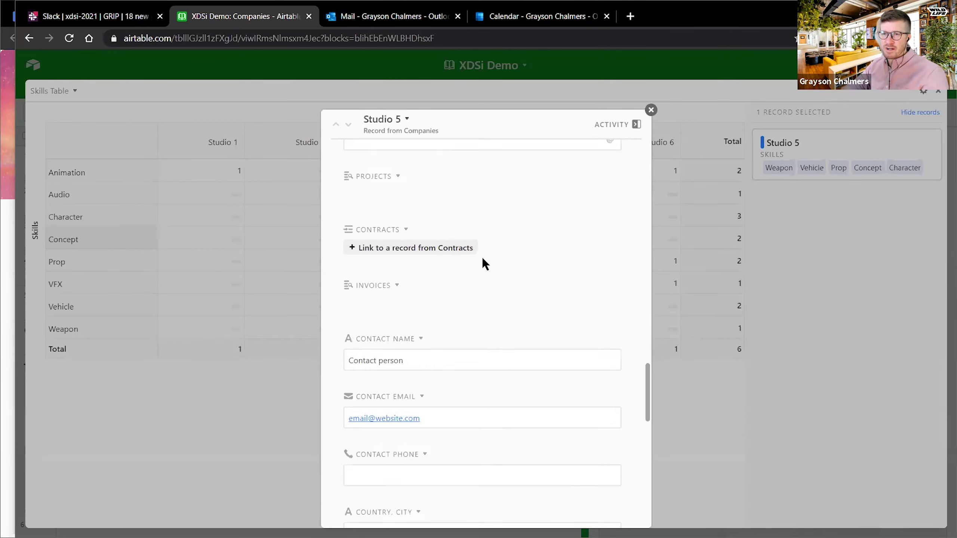
scroll(482, 258, "down", 6)
left_click(652, 110)
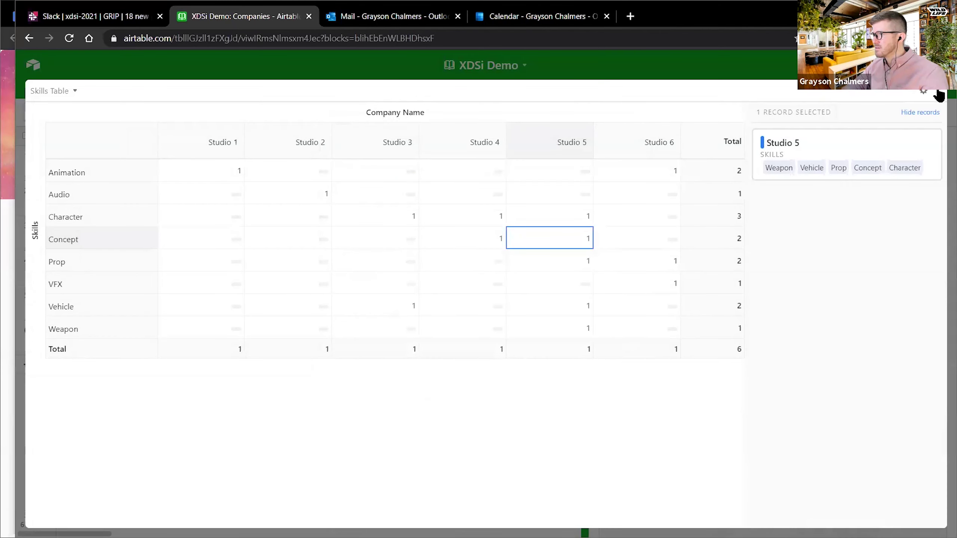
left_click(940, 94)
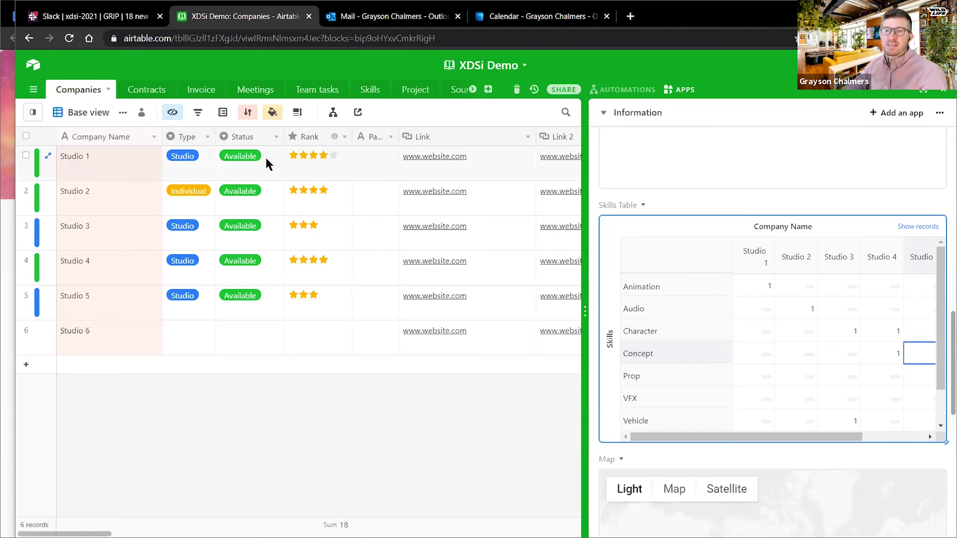
- Scroll the apps panel past the Skills Table to the company-locations Map app
scroll(691, 352, "down", 5)
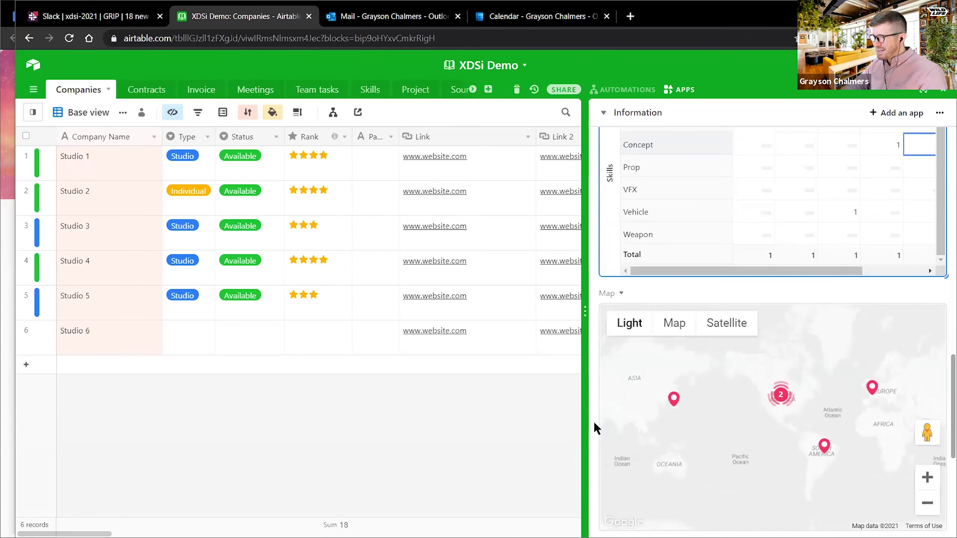
scroll(594, 422, "down", 2)
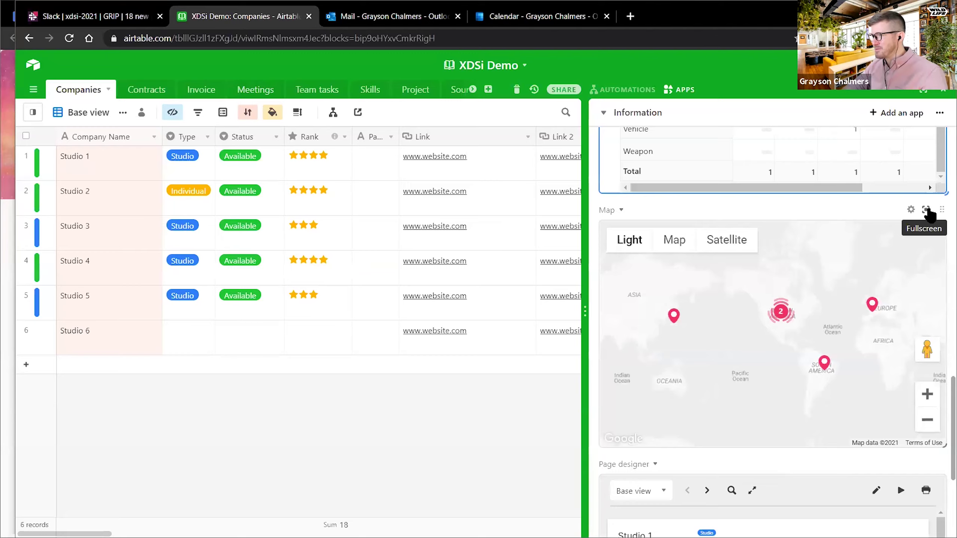
left_click(927, 210)
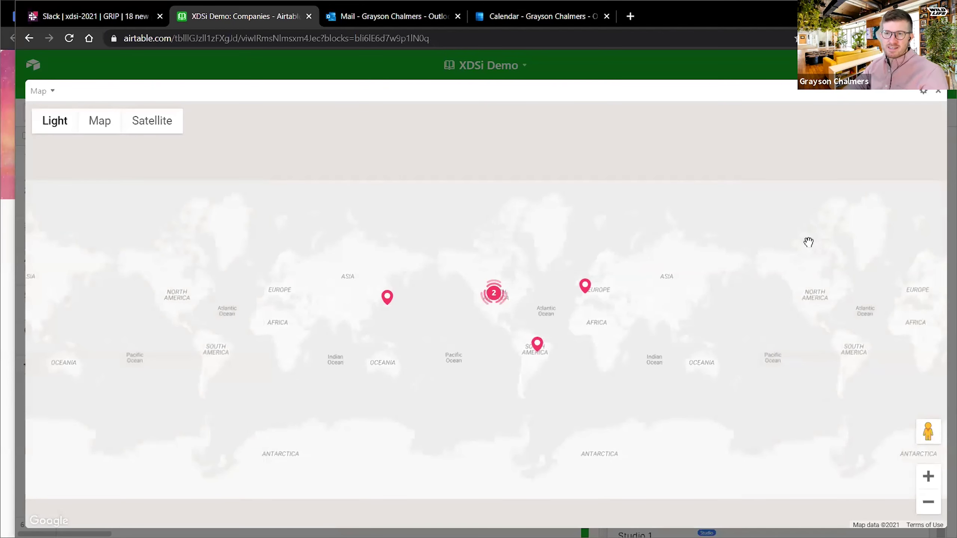
left_click_drag(647, 274, 632, 255)
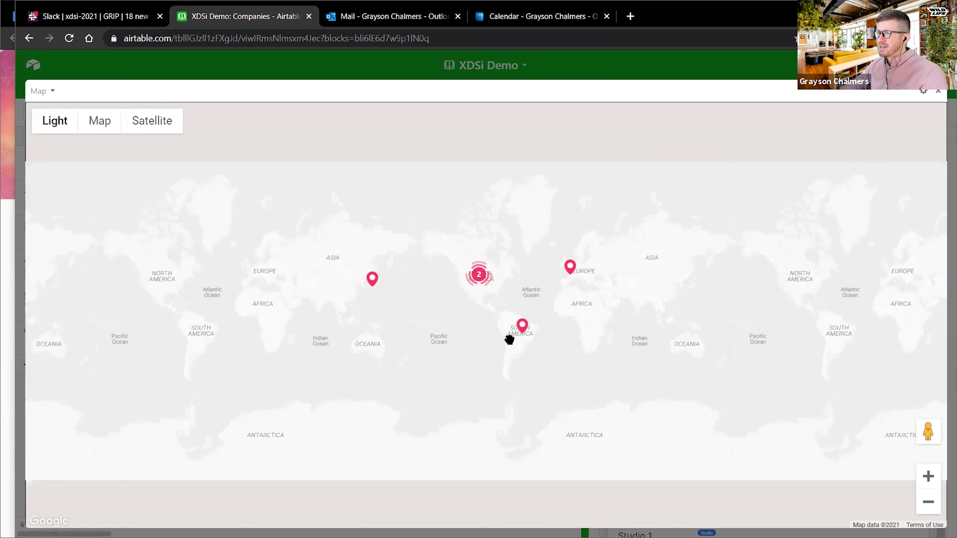
scroll(525, 339, "up", 3)
scroll(543, 251, "down", 3)
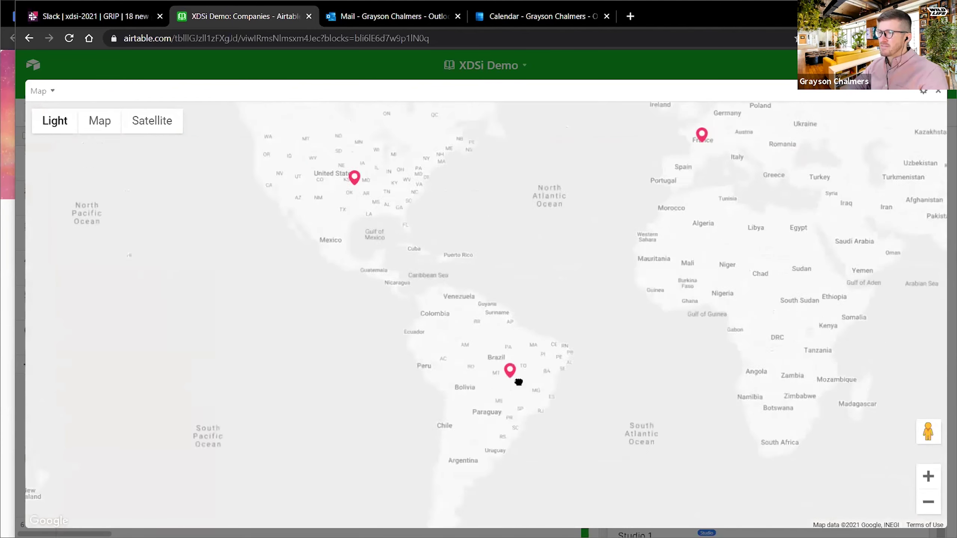
scroll(331, 261, "up", 1)
left_click_drag(555, 282, 579, 289)
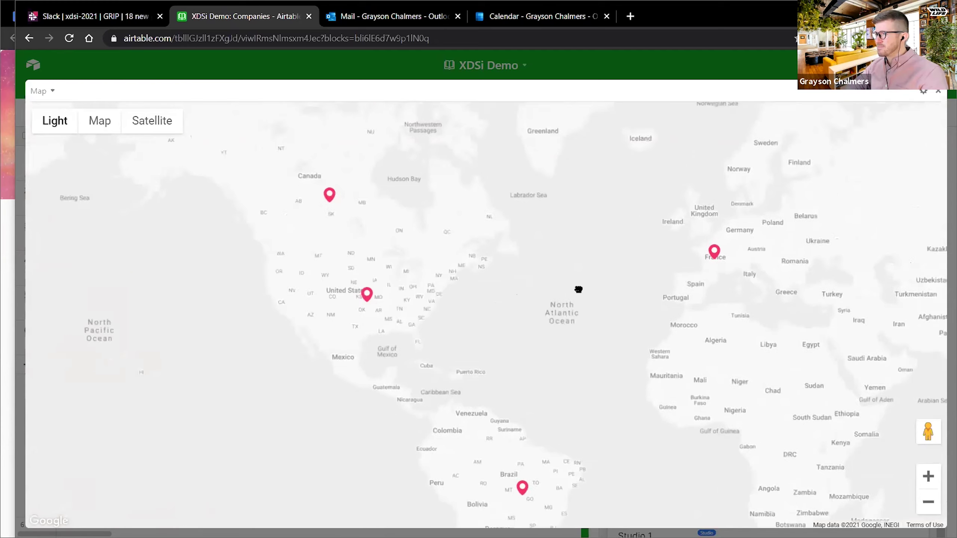
left_click(367, 295)
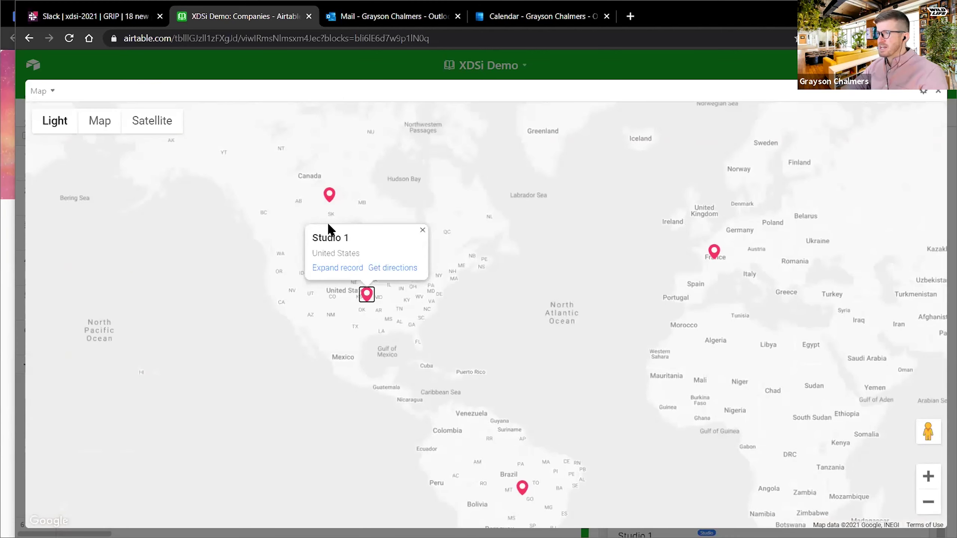
left_click(338, 268)
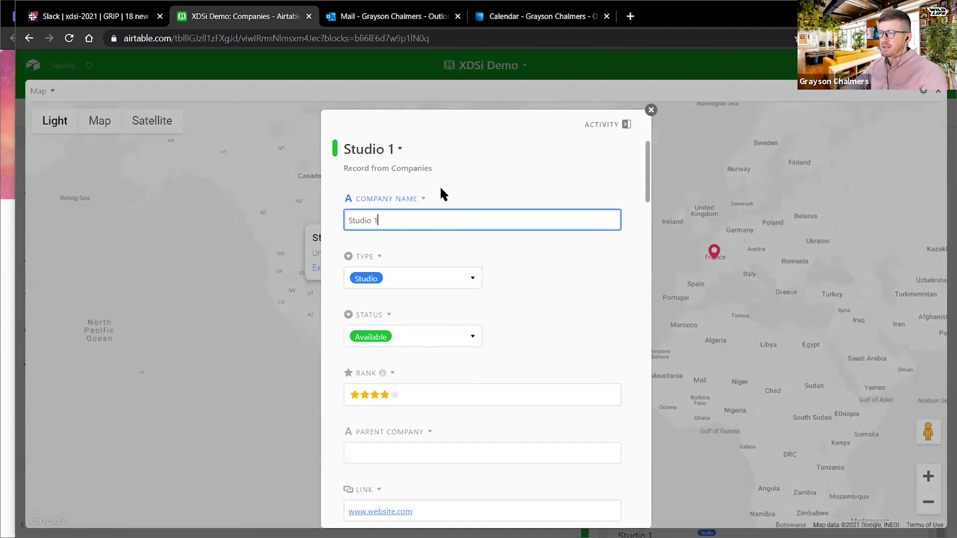
left_click(651, 112)
left_click(943, 94)
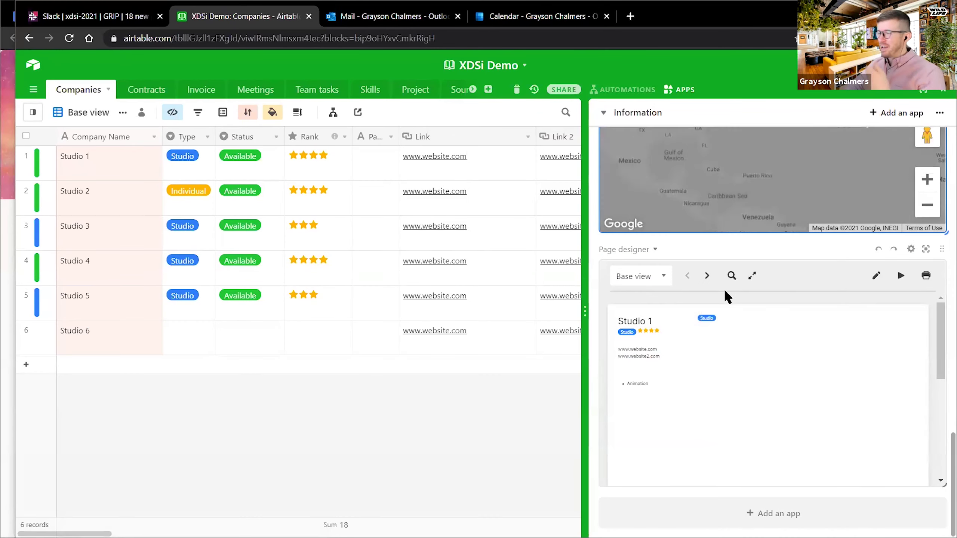
- Expand the Page designer app fullscreen to show Studio 1's printable page
left_click(926, 249)
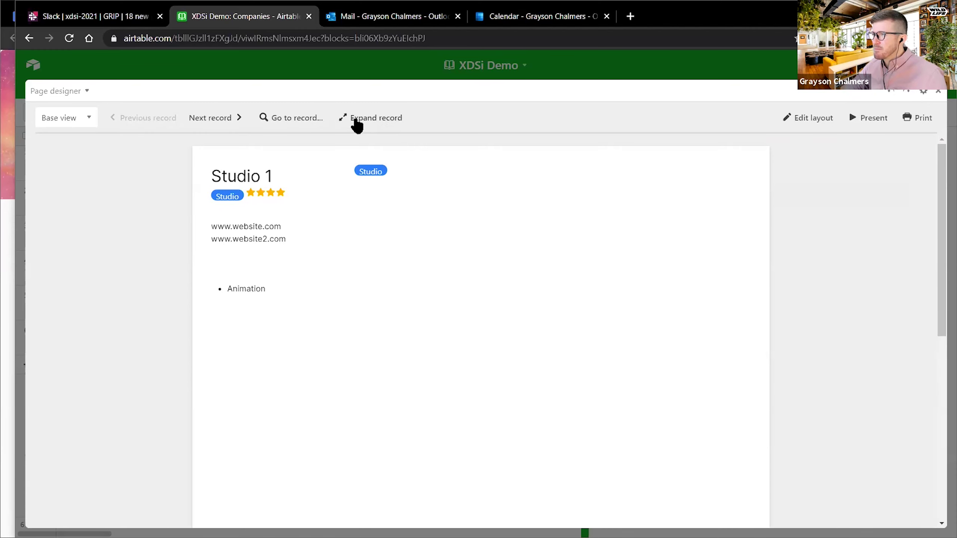
- Edit the page layout: place Size beside the rating stars and the Studio tag by the name
left_click(814, 118)
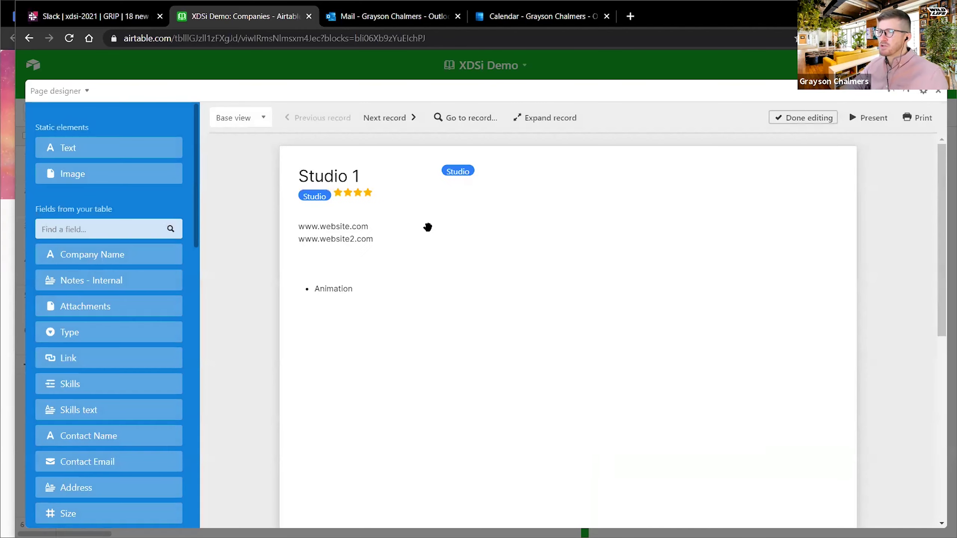
scroll(97, 287, "down", 4)
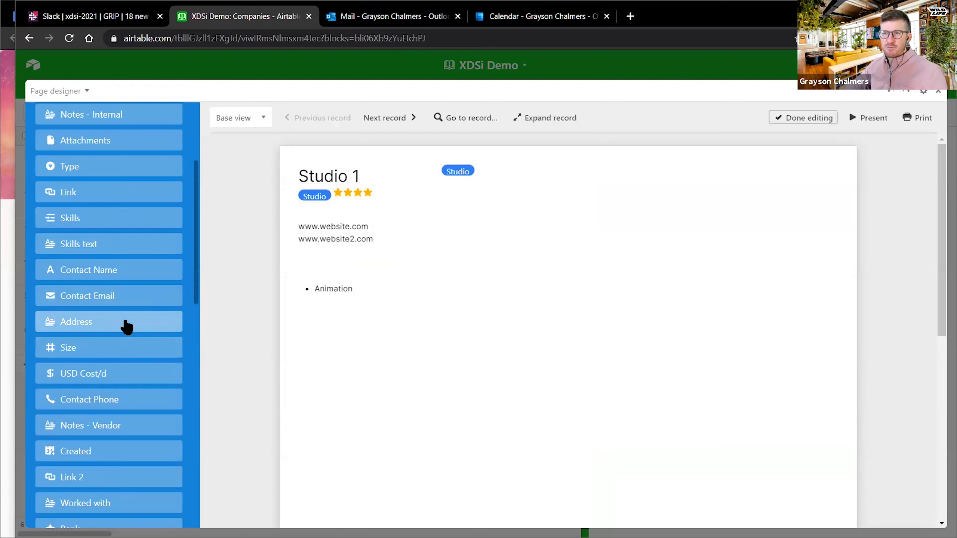
left_click_drag(122, 329, 538, 284)
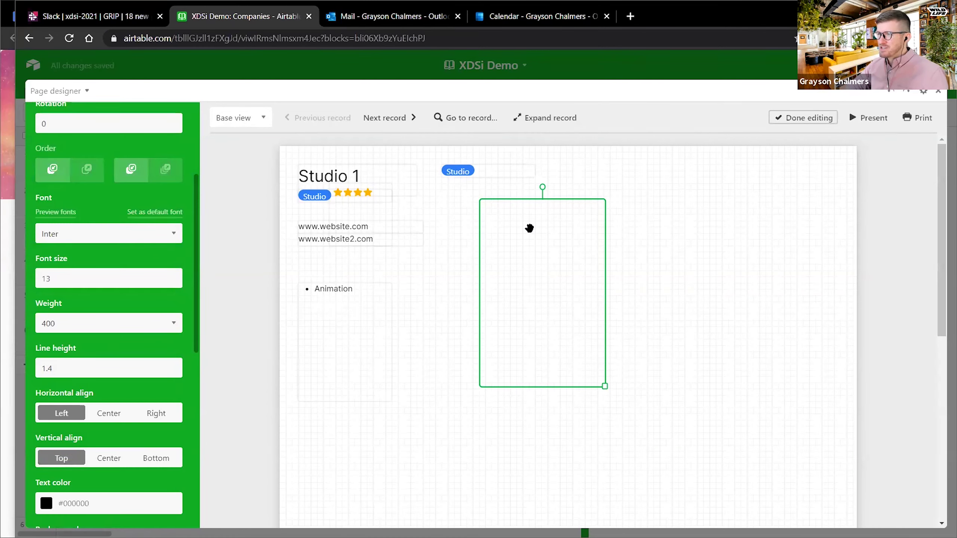
left_click_drag(530, 227, 530, 230)
key("Escape")
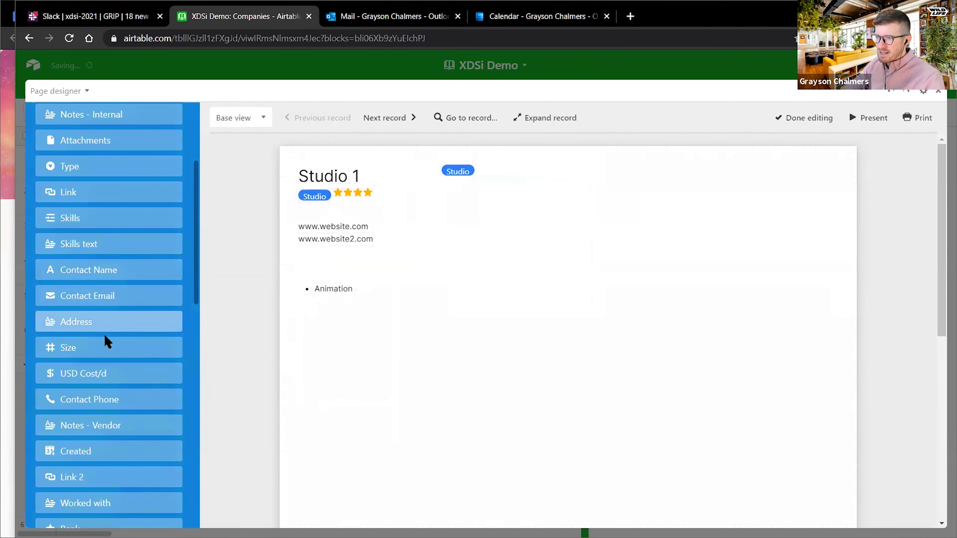
left_click_drag(92, 348, 405, 196)
left_click_drag(458, 172, 404, 174)
left_click(448, 281)
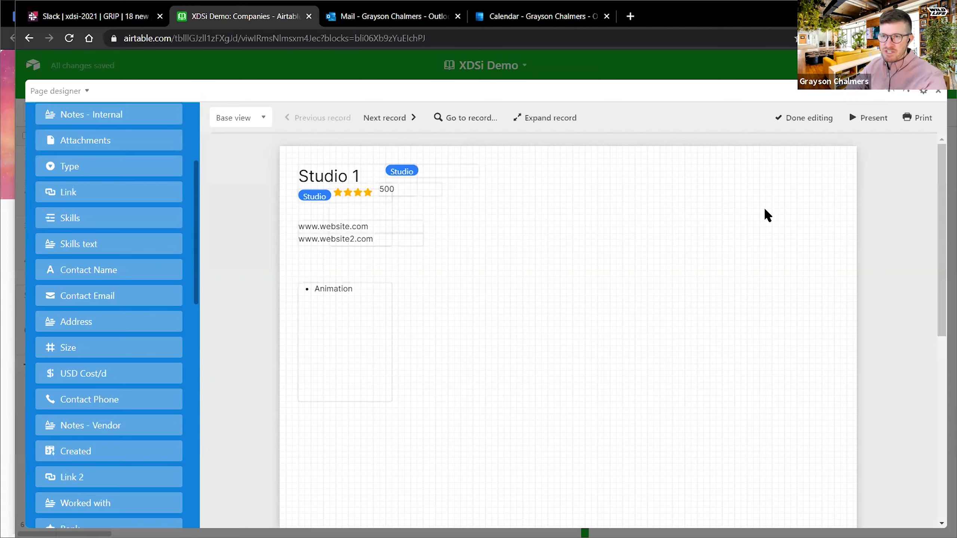
- Step through the records to Studio 4's page, then exit fullscreen
left_click(400, 120)
left_click(395, 118)
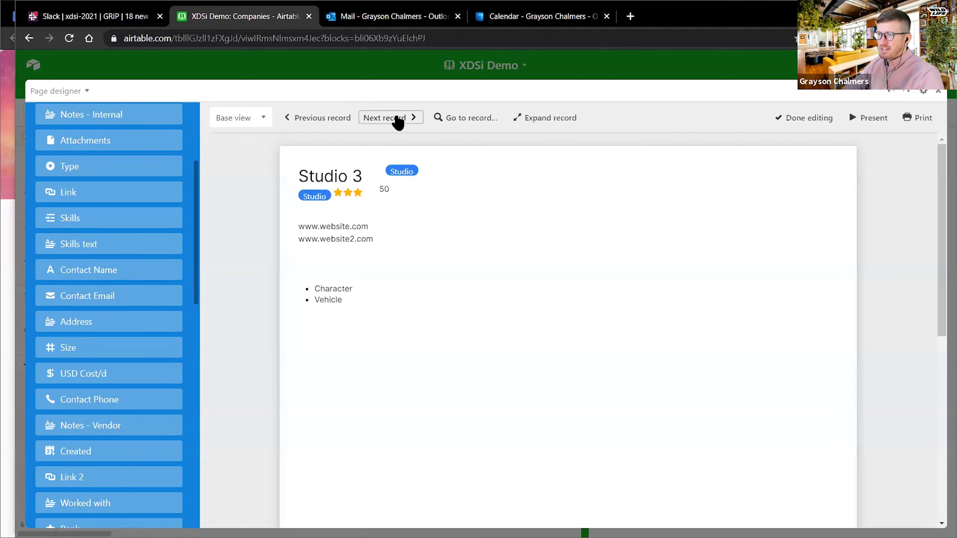
left_click(366, 119)
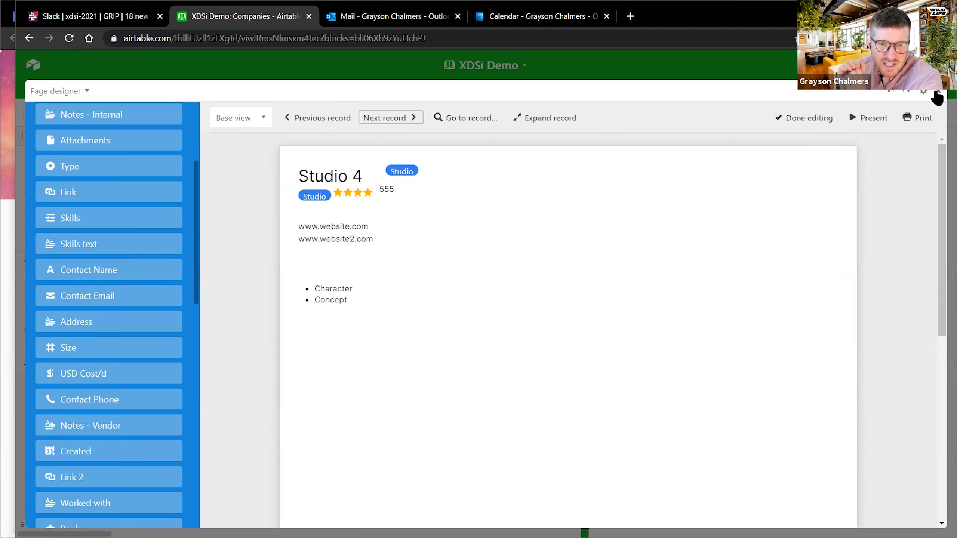
left_click(938, 94)
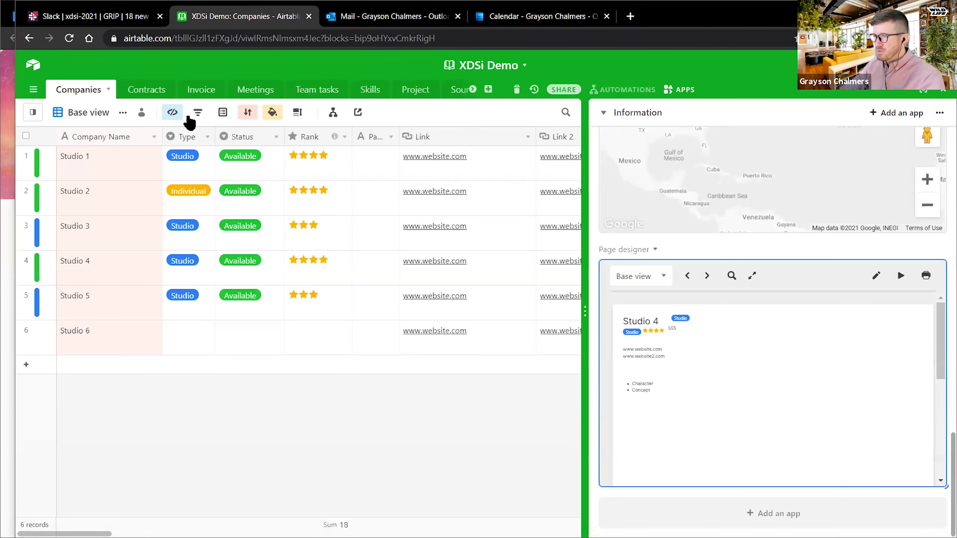
- Hide the apps panel and add a filter condition on the Skills field
left_click(945, 94)
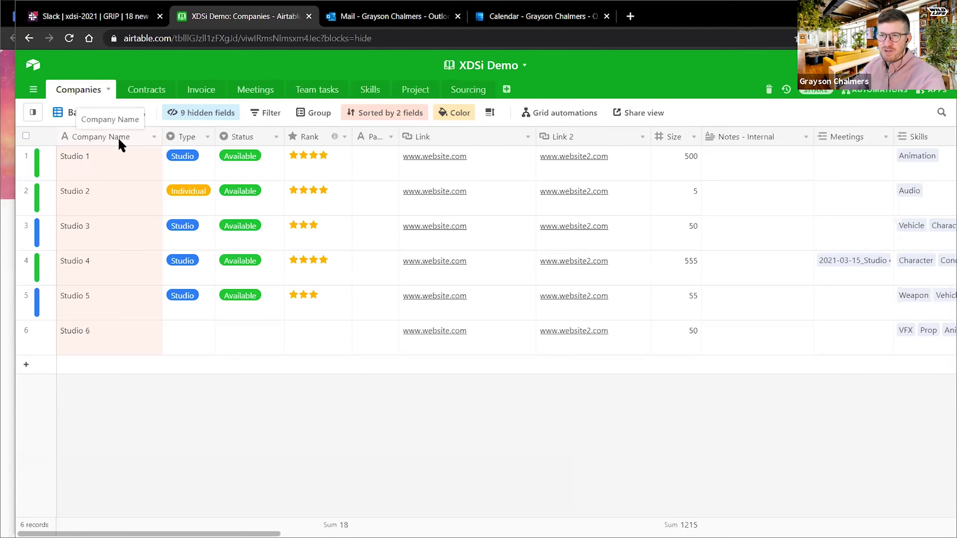
left_click(269, 117)
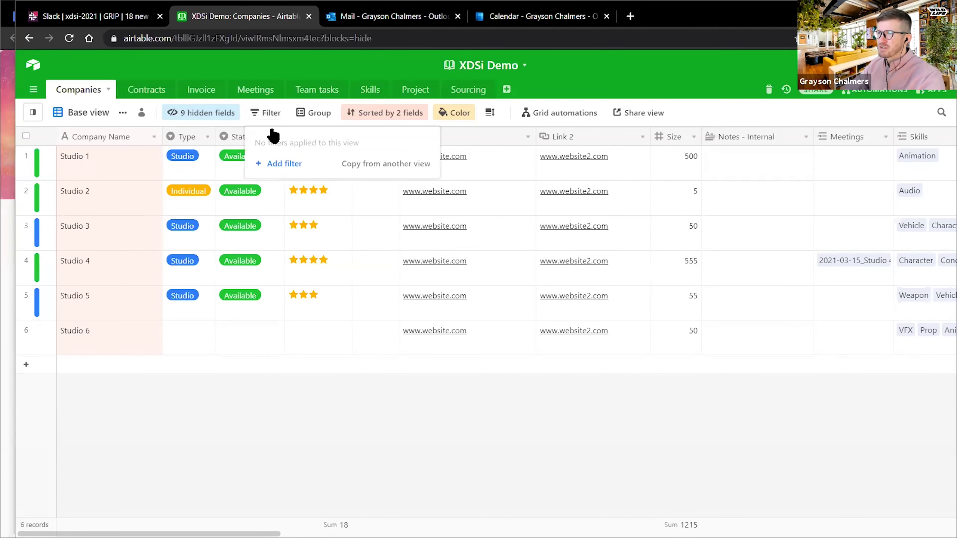
left_click(278, 166)
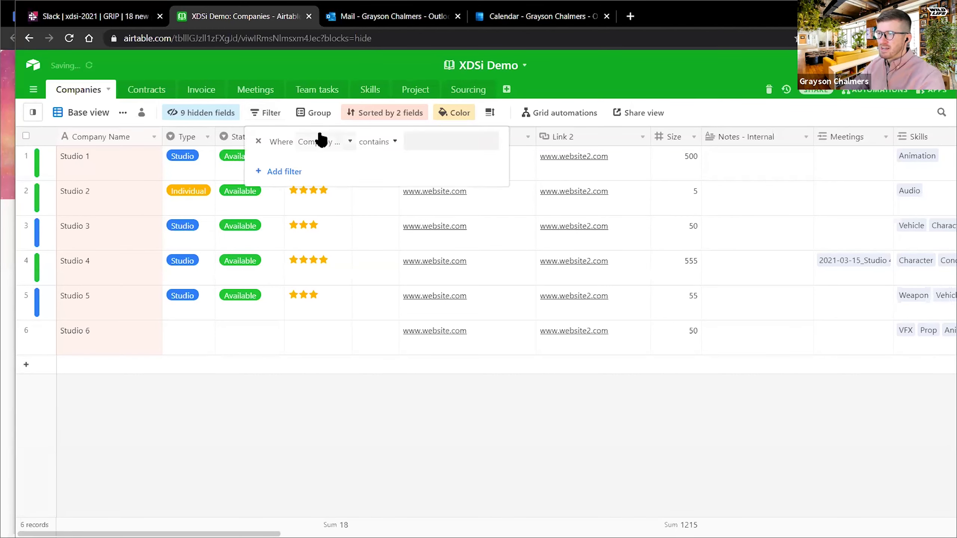
left_click(315, 142)
scroll(346, 245, "down", 5)
left_click(338, 224)
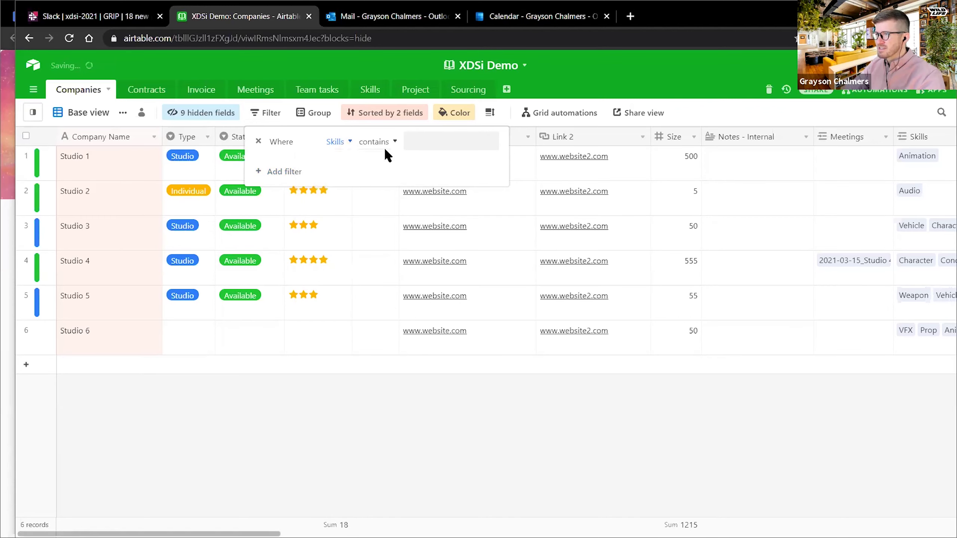
- Match Skills containing 'ch', leaving Studios 3, 4 and 5, and show the views list
left_click(437, 140)
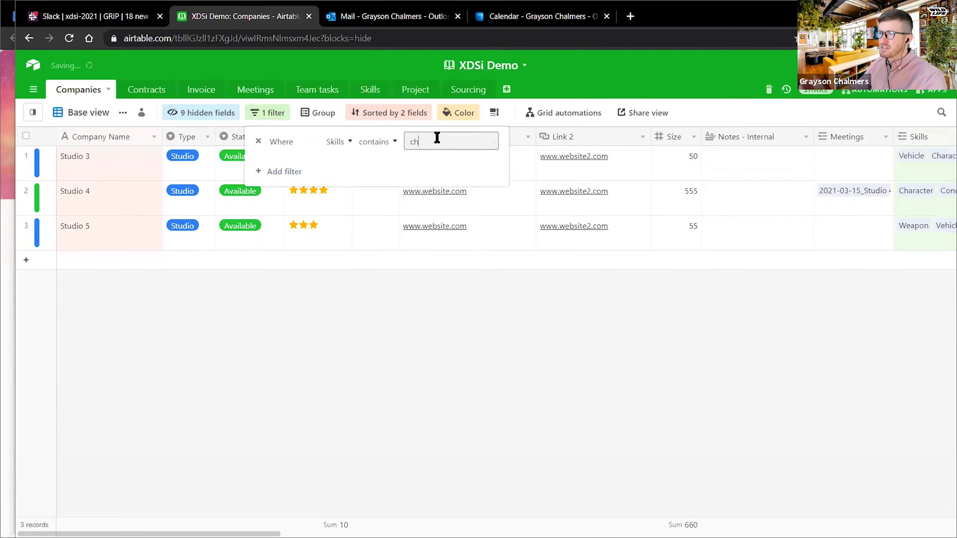
left_click(499, 424)
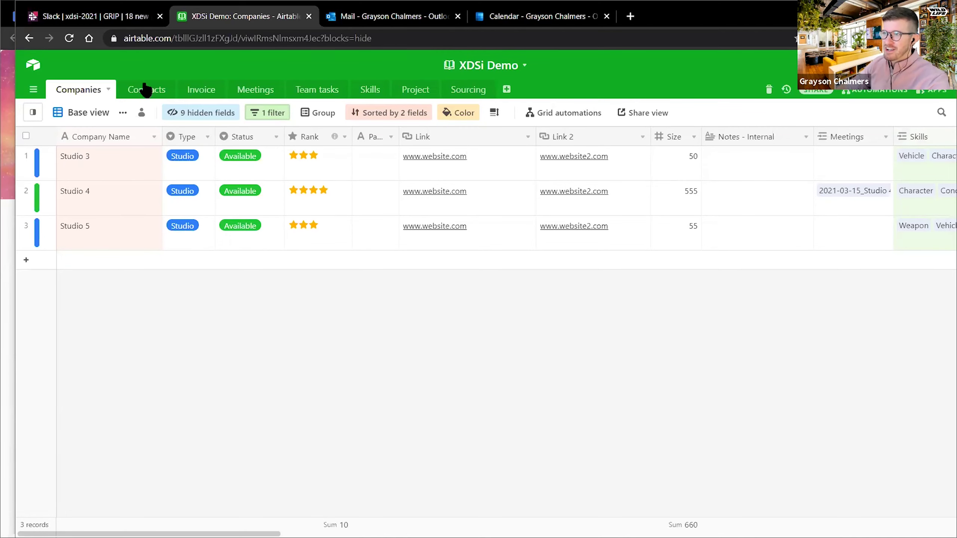
left_click(33, 112)
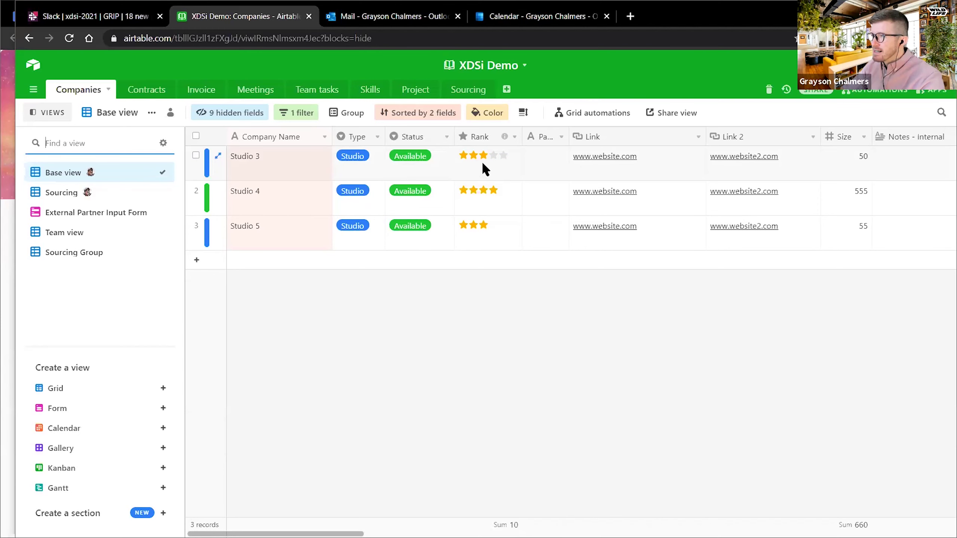
- Group the Companies records by the Type field
left_click(349, 115)
left_click(375, 163)
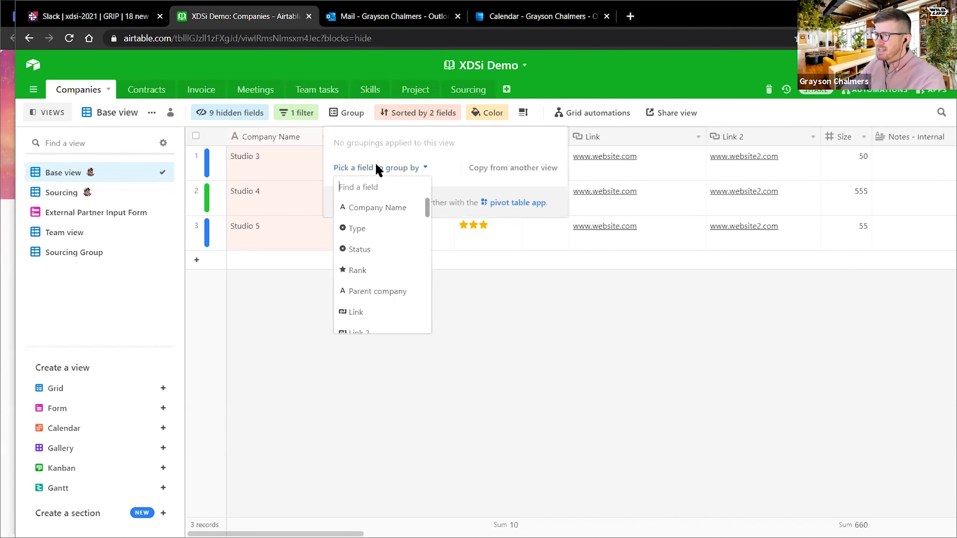
left_click(375, 234)
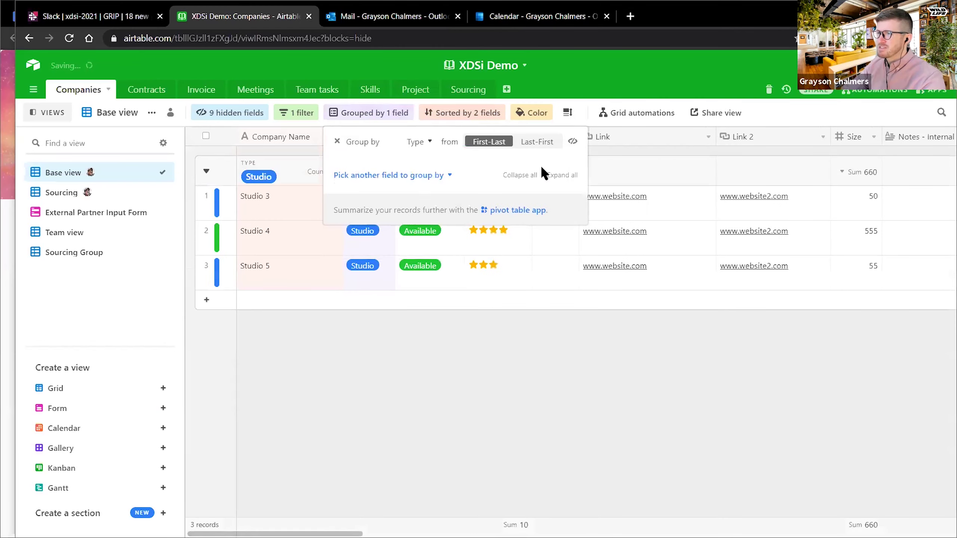
left_click(390, 268)
- Change Studio 5's Type to Individual and bring back the apps dashboard
left_click(383, 273)
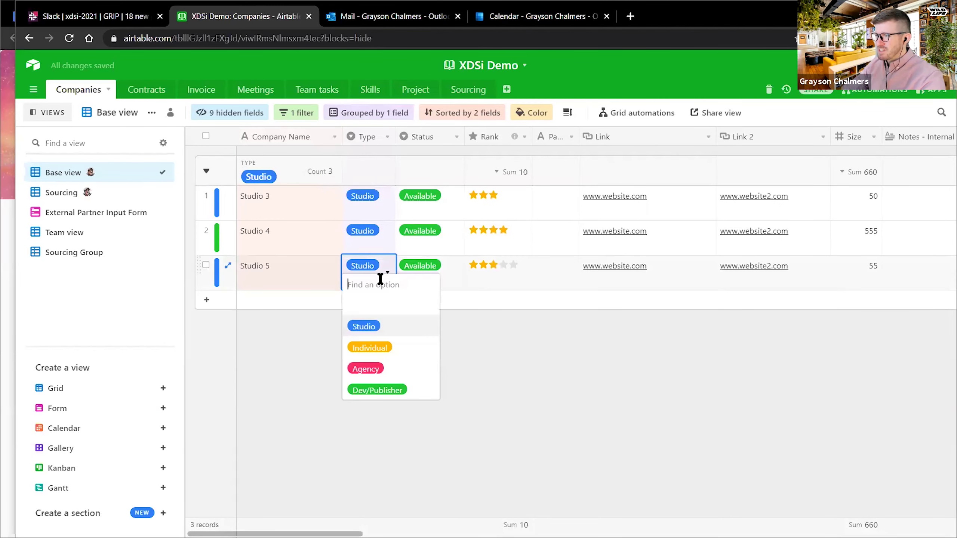
left_click(379, 345)
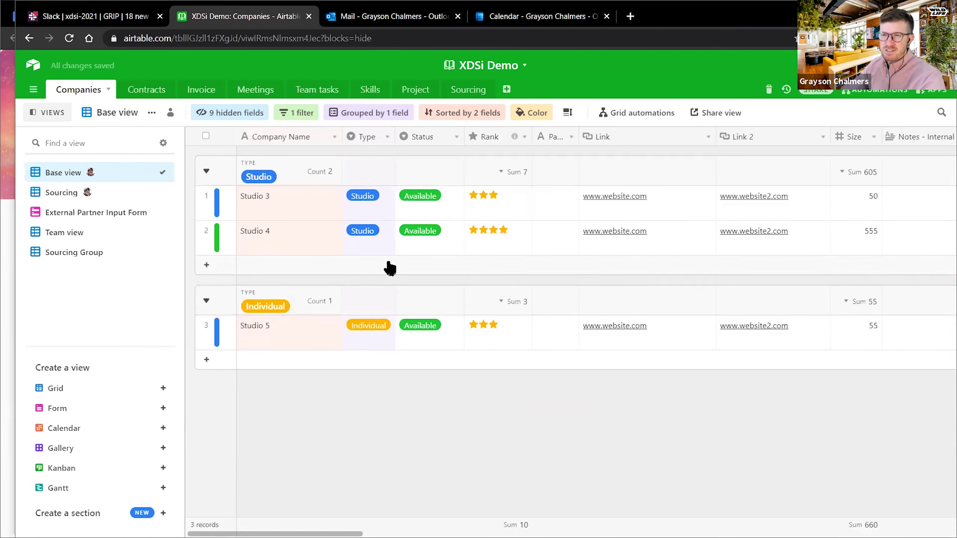
left_click(206, 306)
left_click(206, 306)
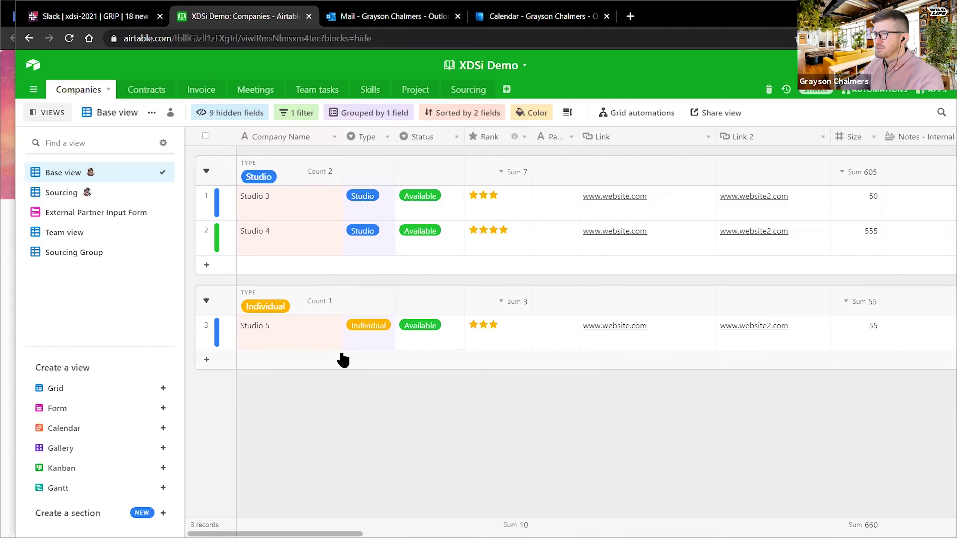
left_click(928, 95)
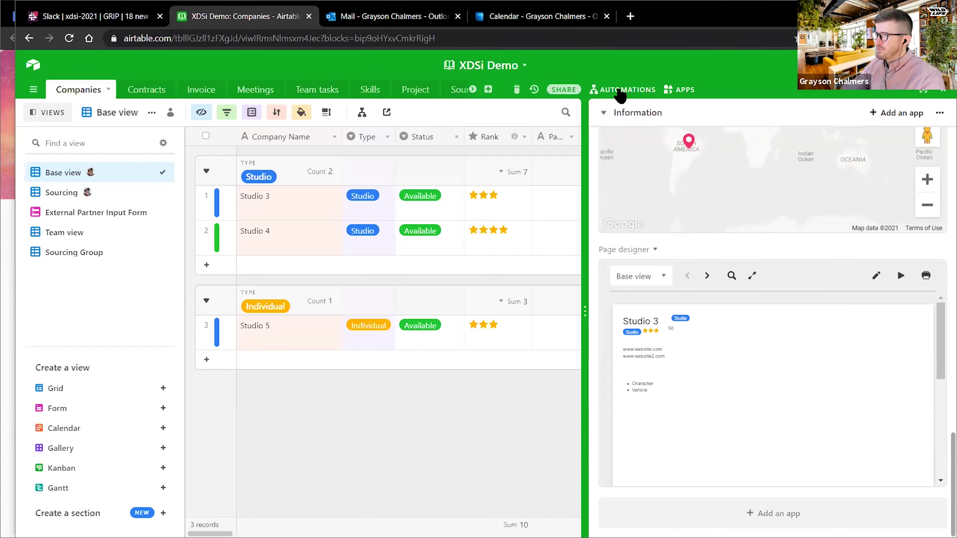
- Open the automations list in a wider panel and hide the views sidebar
left_click(621, 94)
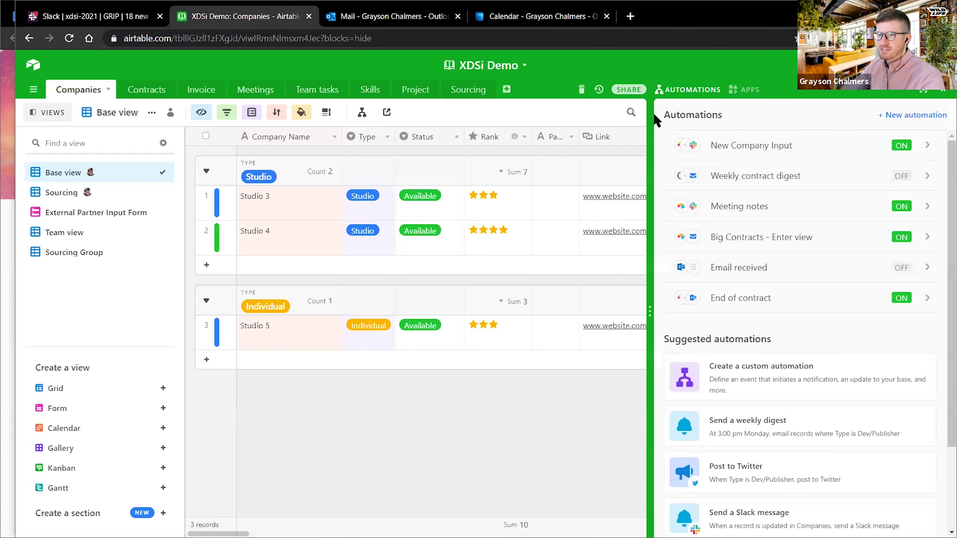
left_click_drag(650, 140, 605, 143)
left_click(33, 112)
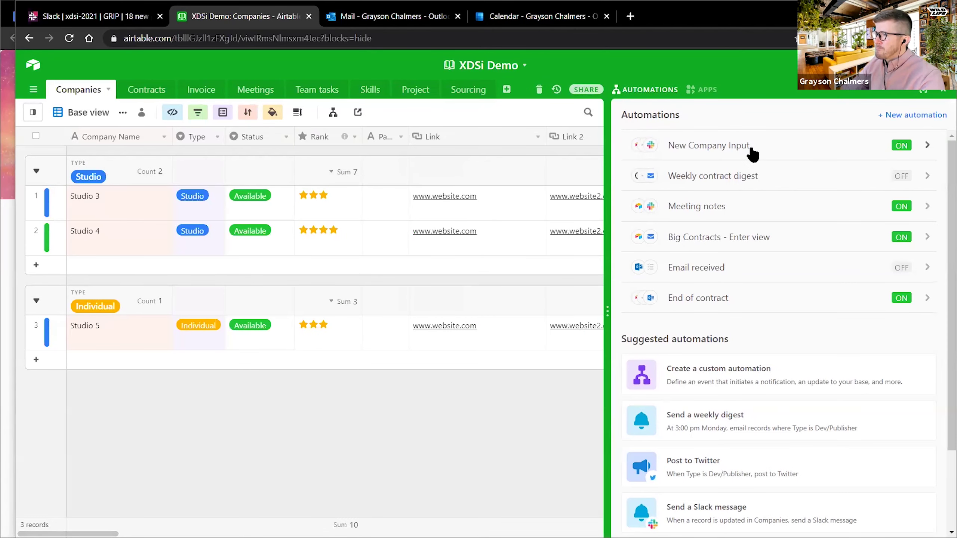
- Check the Studio 6 email in Outlook and the Slack message, then return to Airtable
left_click(379, 17)
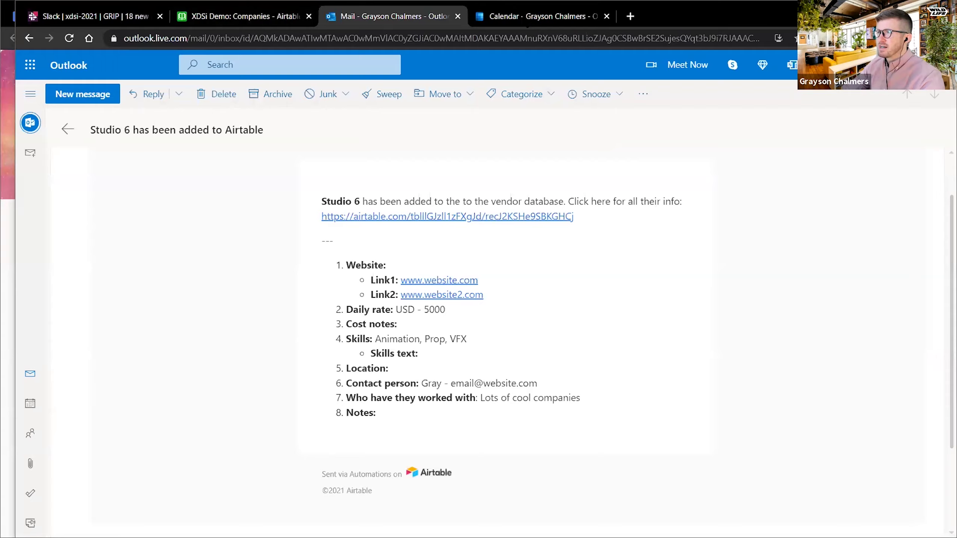
left_click(526, 16)
left_click(411, 17)
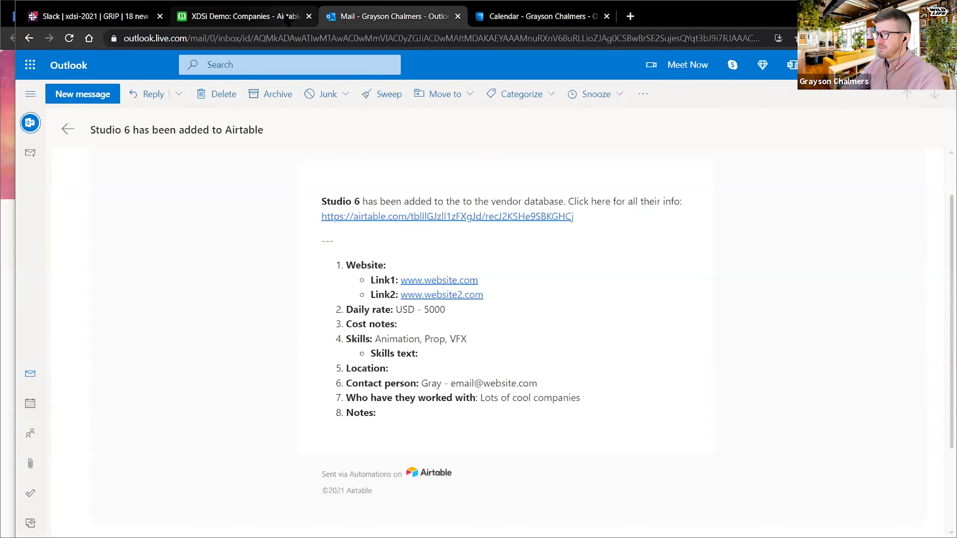
left_click(61, 16)
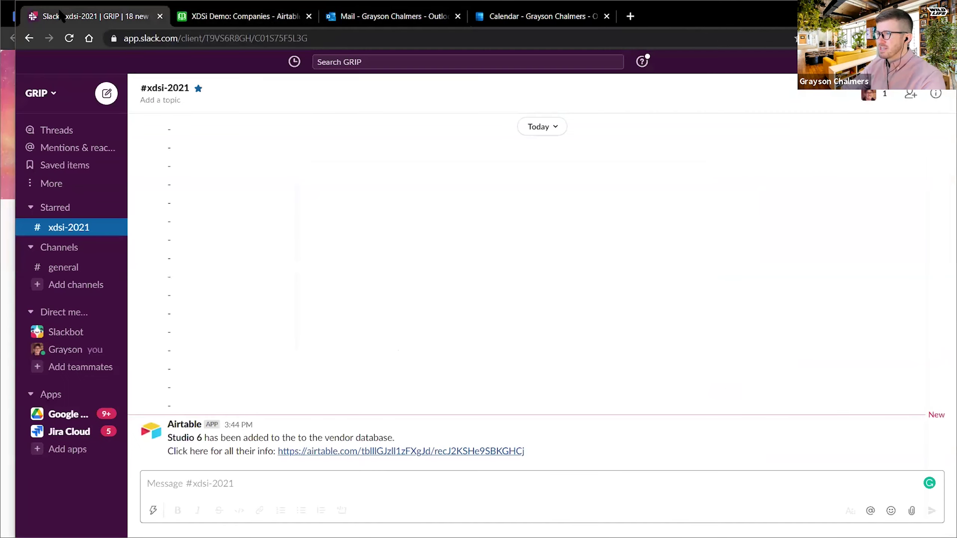
left_click(264, 17)
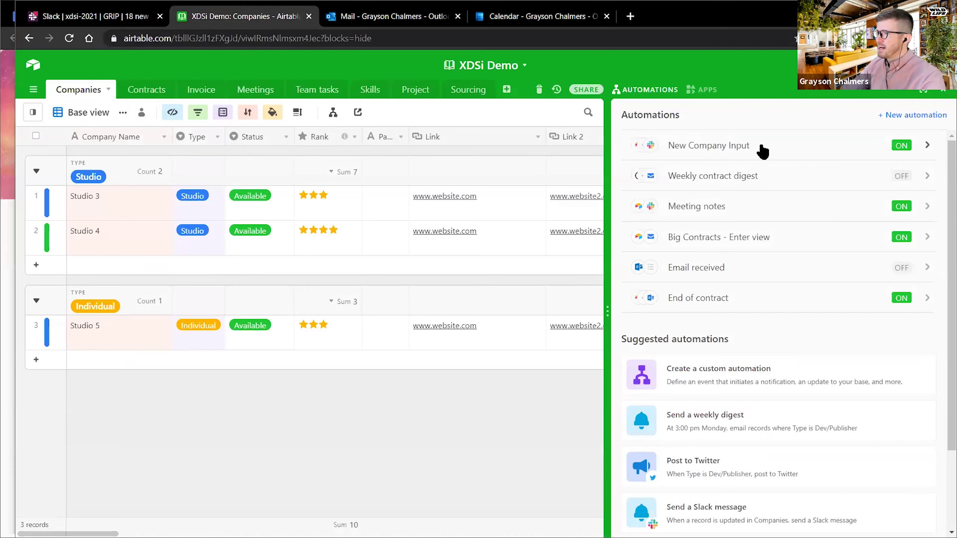
- Open New Company Input and expand its 'When a record is created' trigger on Companies
left_click(763, 151)
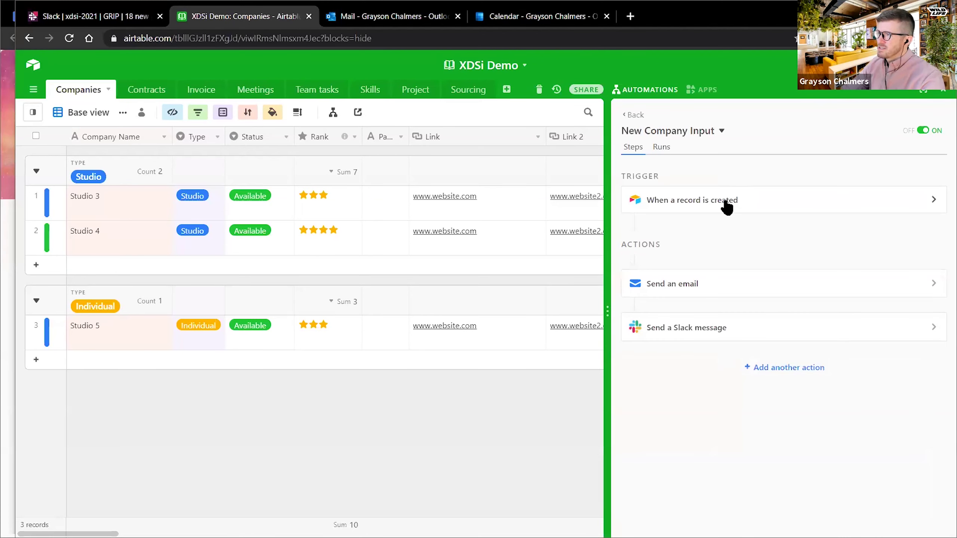
left_click_drag(567, 222, 563, 224)
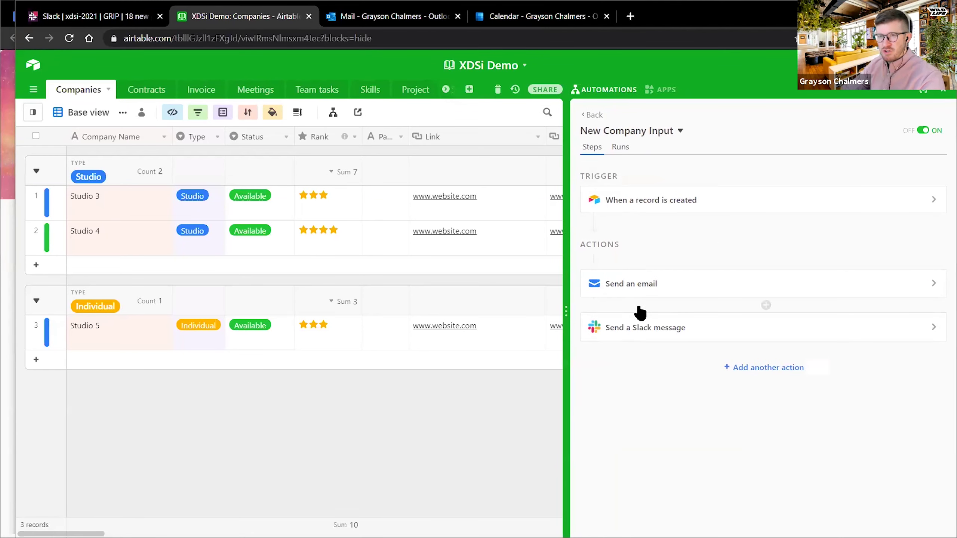
left_click(700, 202)
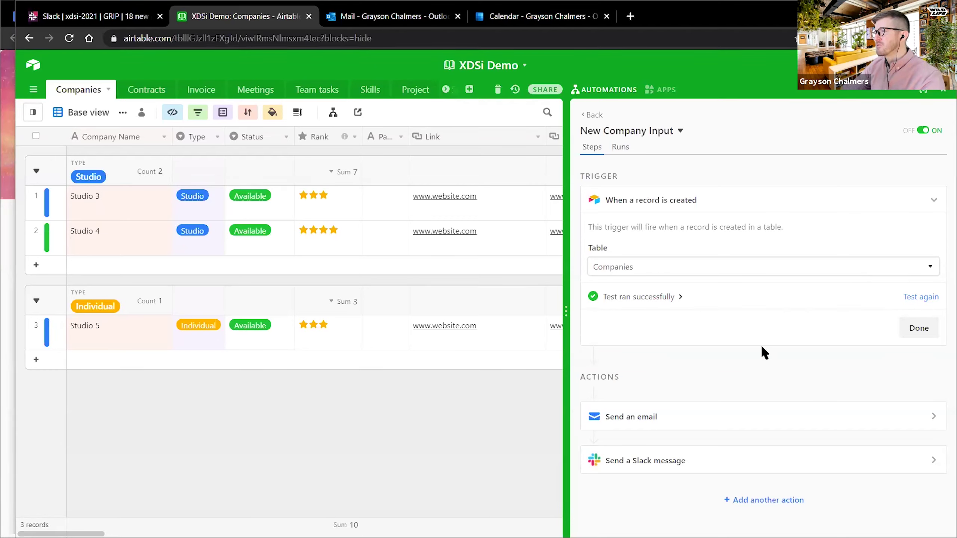
- Expand the Send an email step and scroll down to its subject and message
left_click(641, 418)
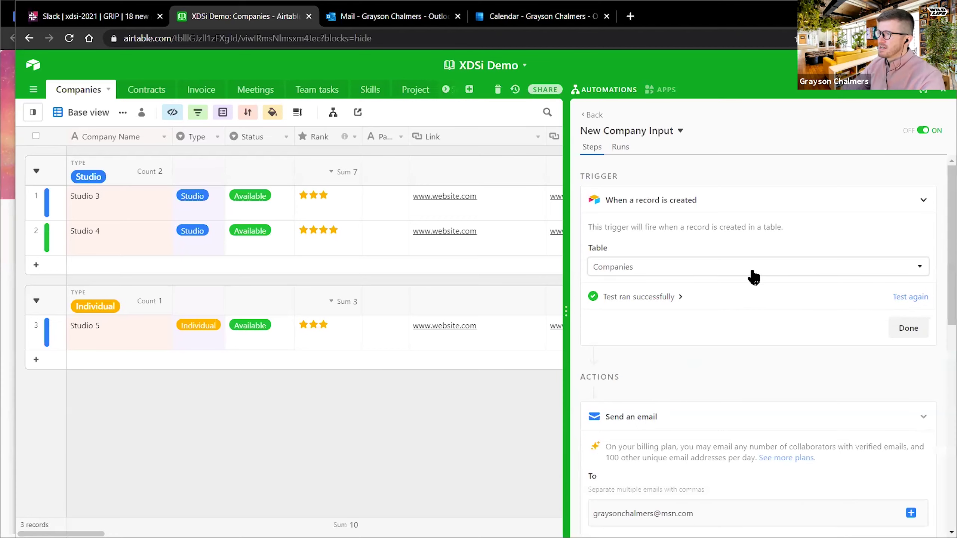
scroll(754, 272, "down", 4)
scroll(686, 259, "down", 2)
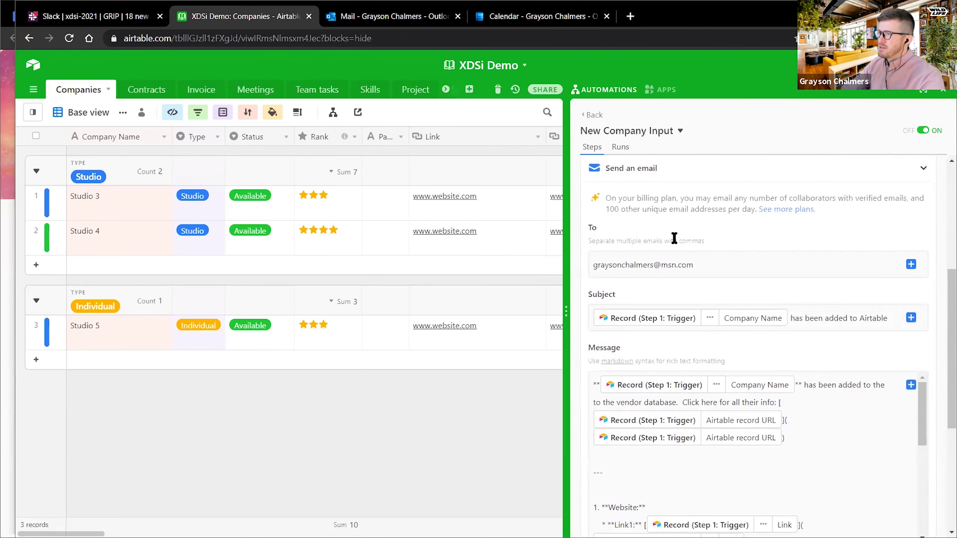
scroll(724, 259, "down", 2)
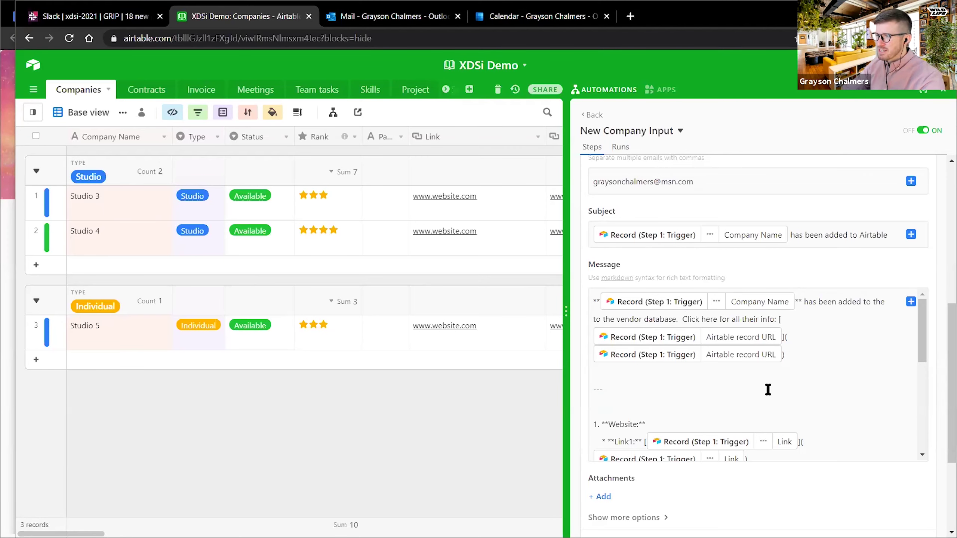
- Browse the trigger record's insertable fields for the message, then view the Studio 6 email in Outlook
left_click(663, 374)
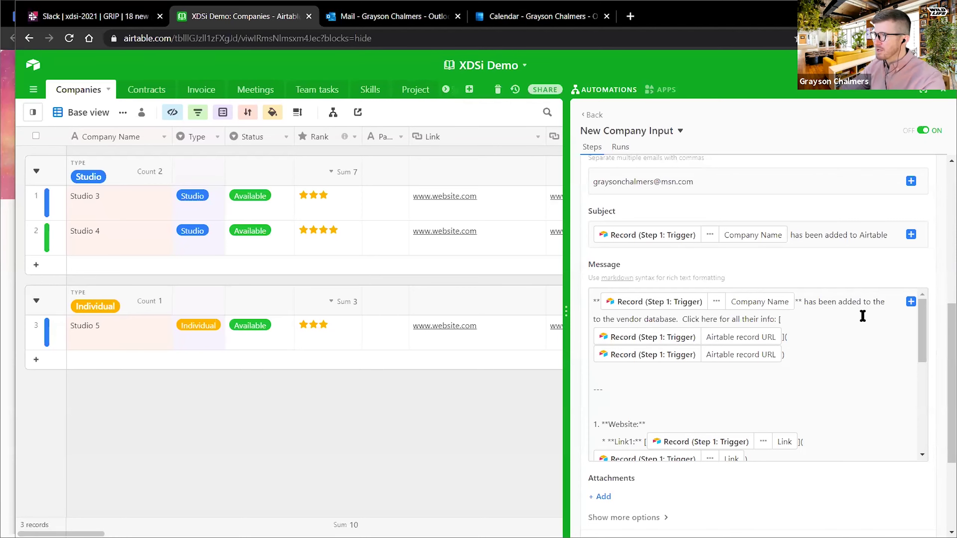
left_click(911, 302)
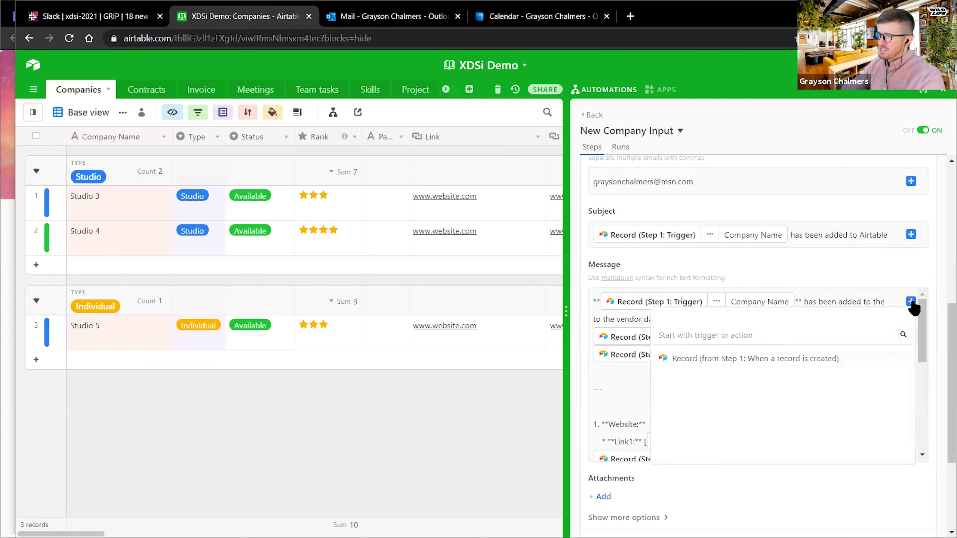
mouse_move(892, 361)
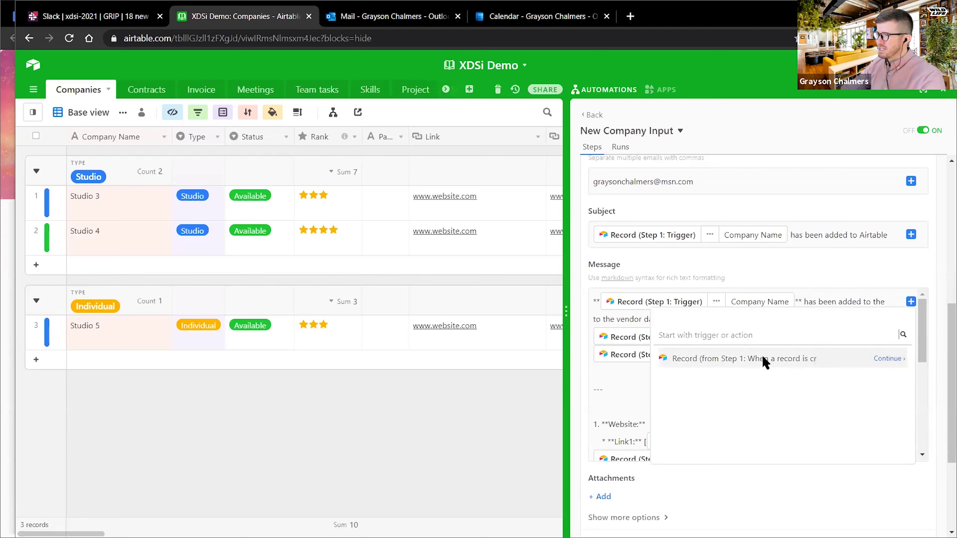
left_click(890, 359)
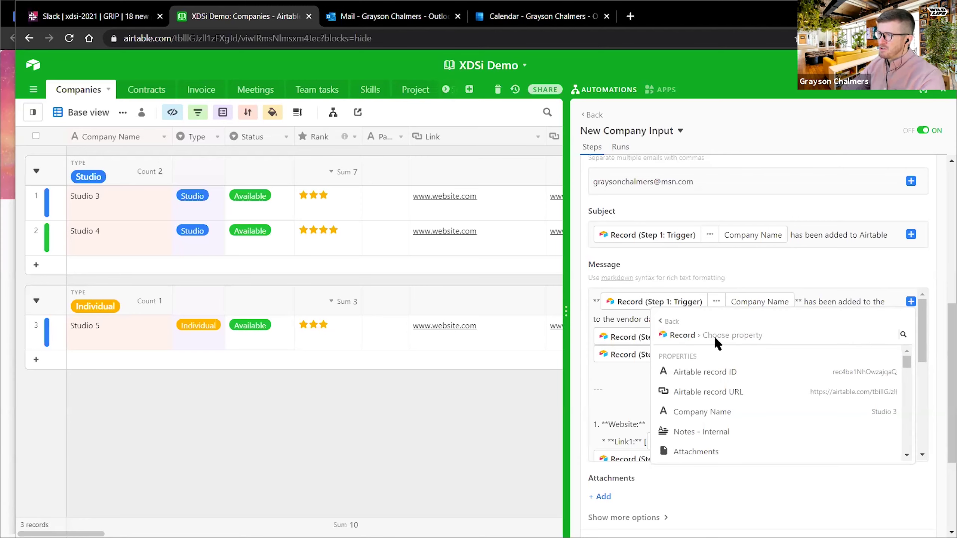
scroll(728, 385, "down", 10)
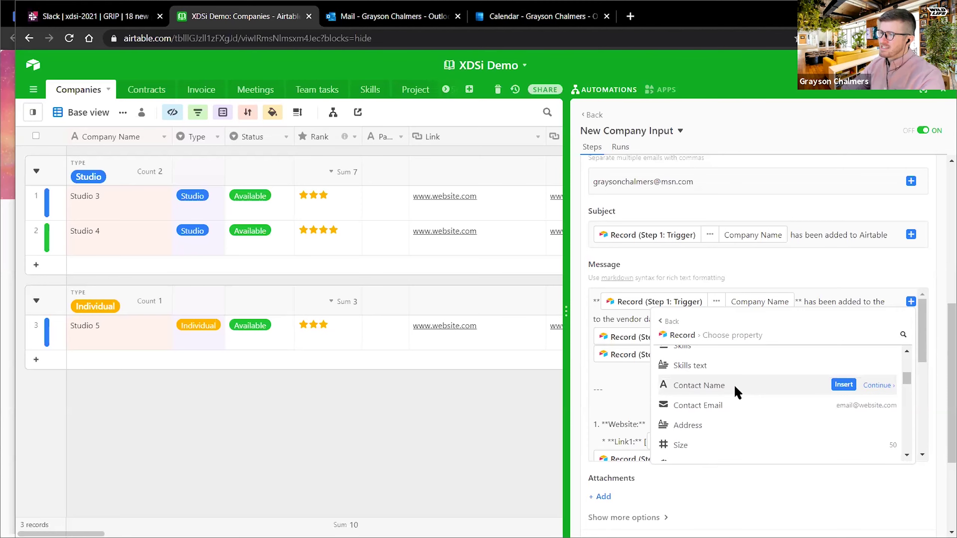
scroll(729, 384, "up", 10)
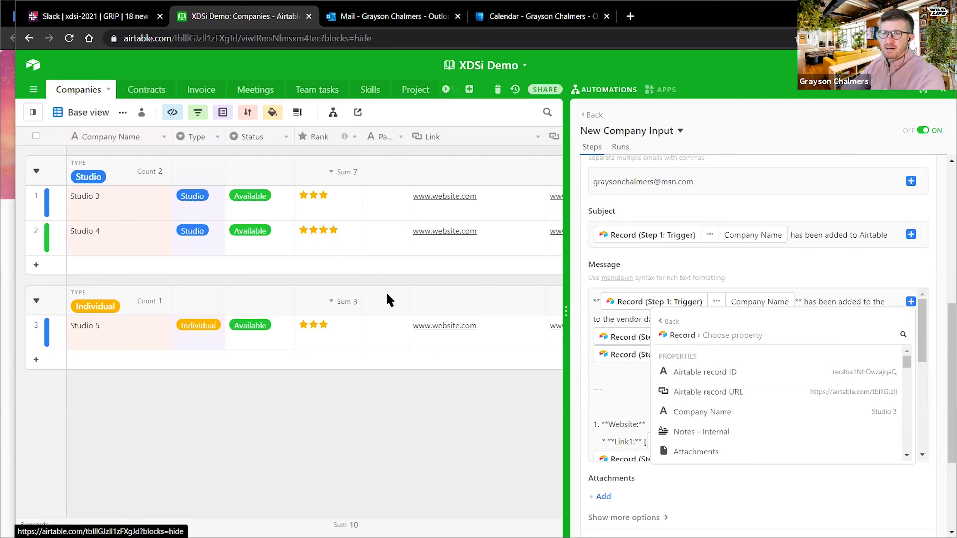
left_click(916, 272)
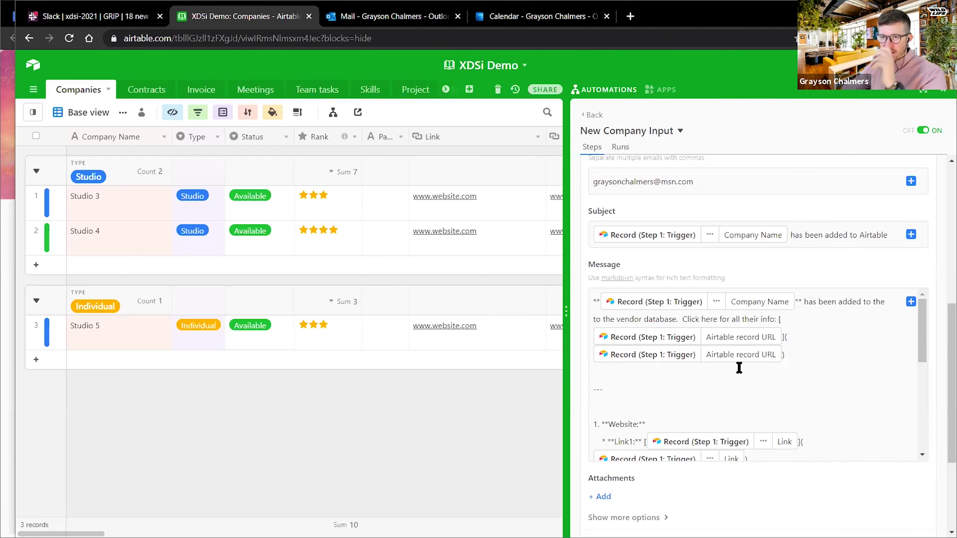
left_click(911, 302)
left_click(890, 358)
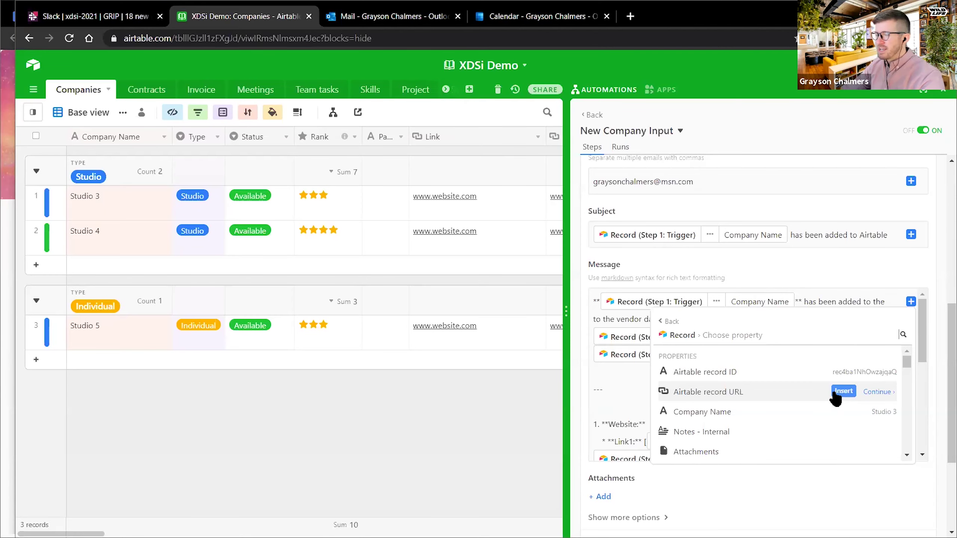
left_click(392, 16)
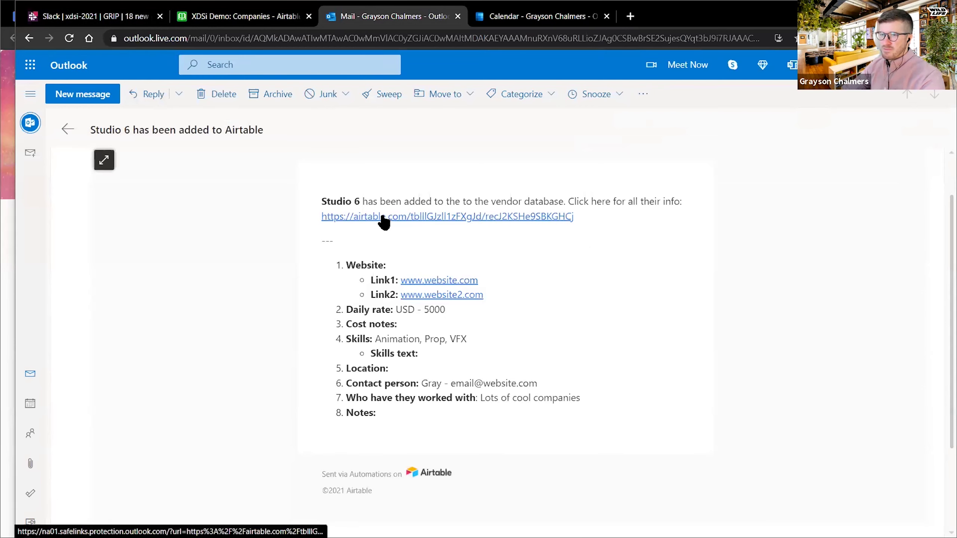
- Place a second Airtable window showing the XDSi Demo Spent chart dashboard beside Outlook's Studio 6 email
left_click(211, 17)
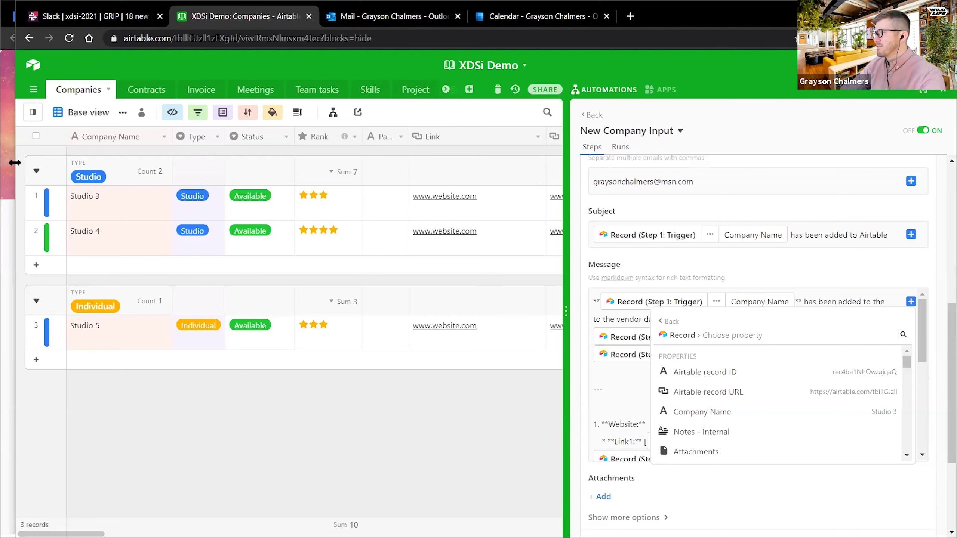
left_click_drag(15, 163, 526, 231)
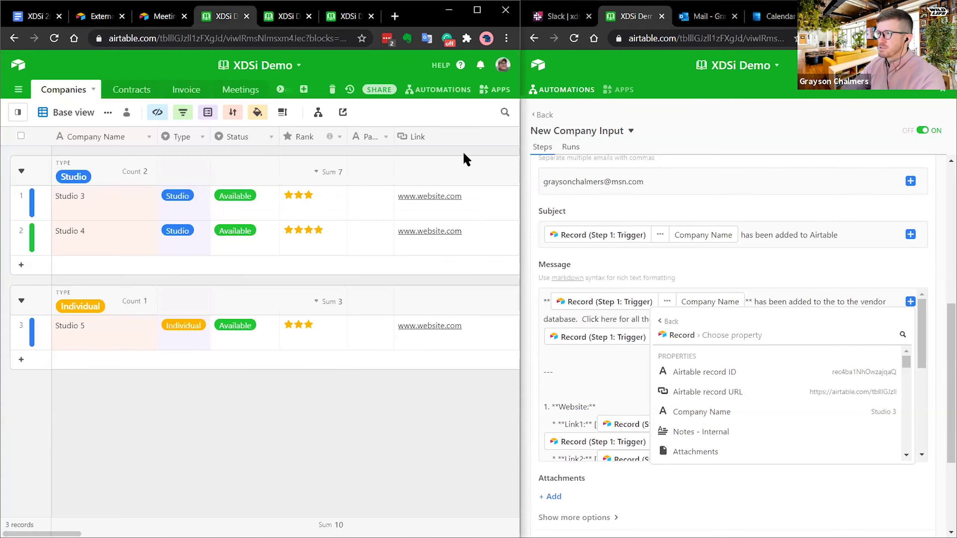
left_click(707, 111)
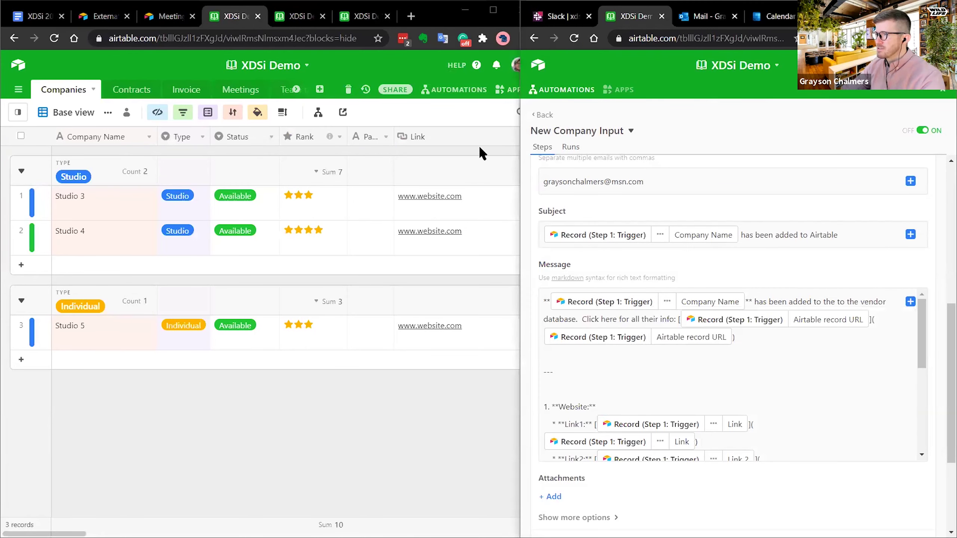
left_click(662, 15)
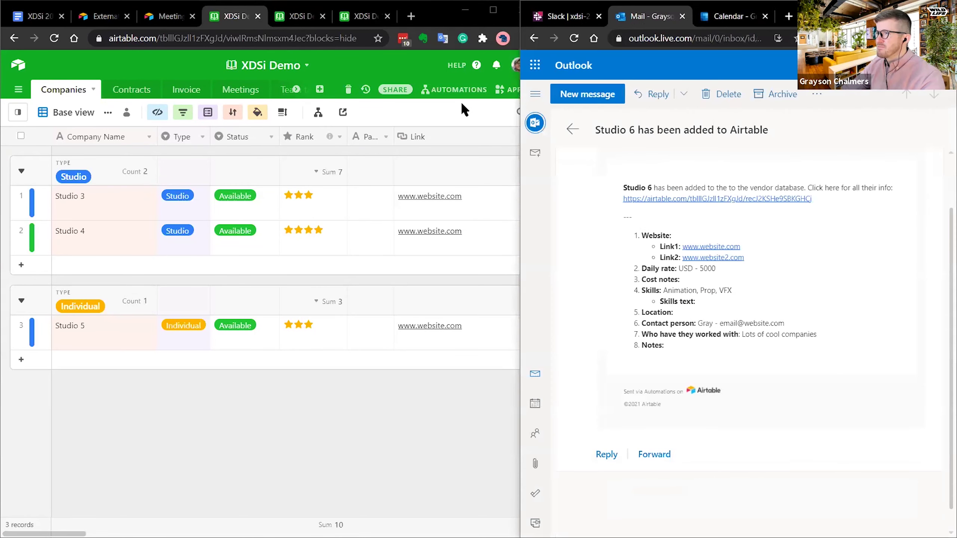
left_click(461, 101)
left_click(295, 16)
left_click(360, 15)
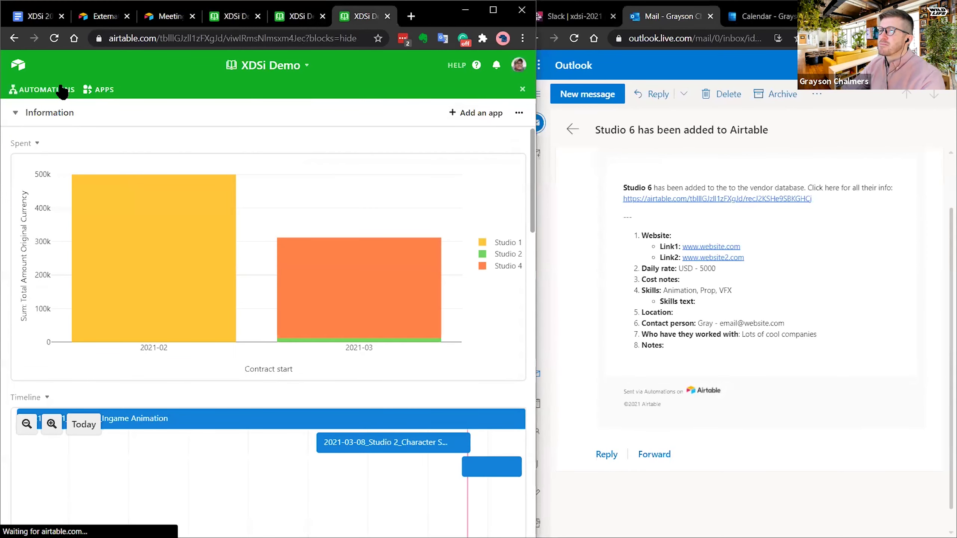
- Open the New Company Input automation and expand its Send an email action
left_click(62, 90)
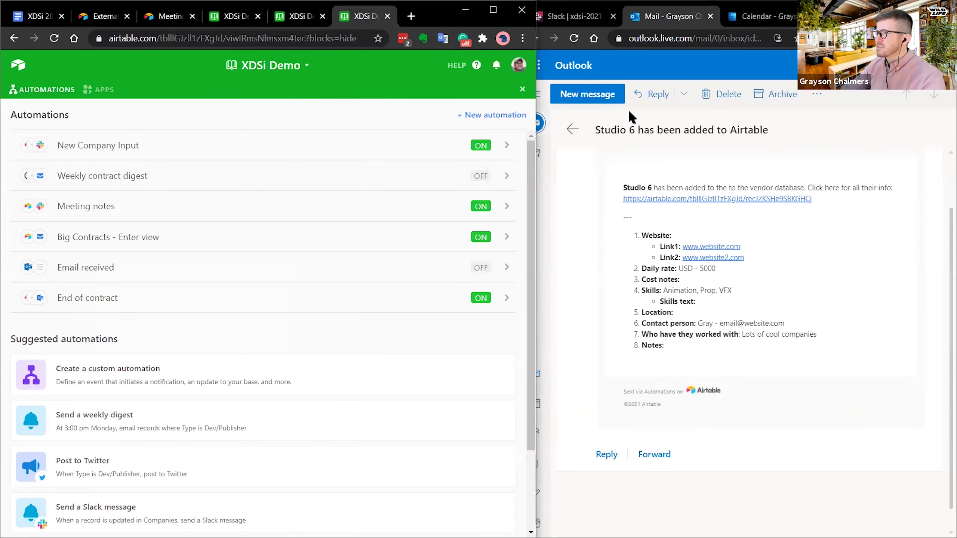
left_click(97, 147)
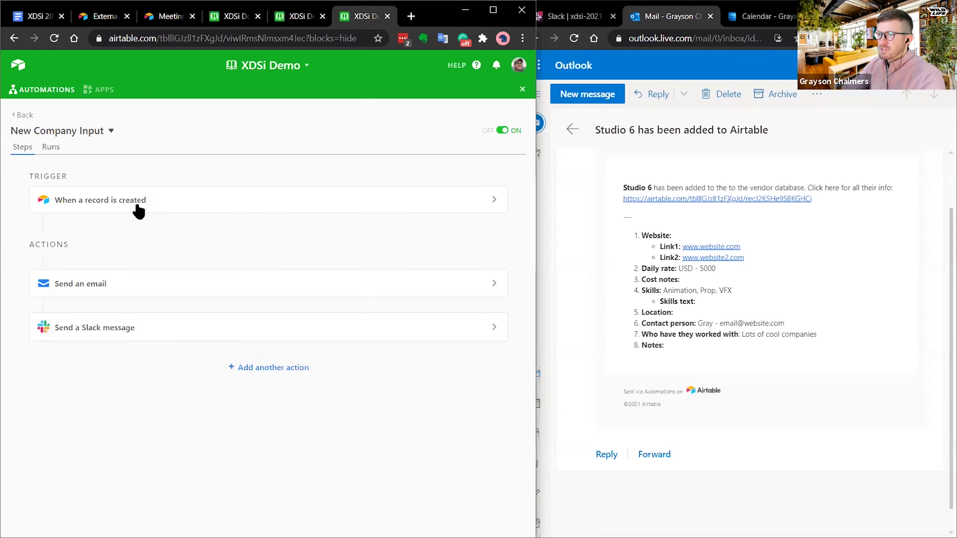
left_click(122, 292)
- Read through the email message template against the Studio 6 email, then collapse the action
scroll(156, 278, "down", 8)
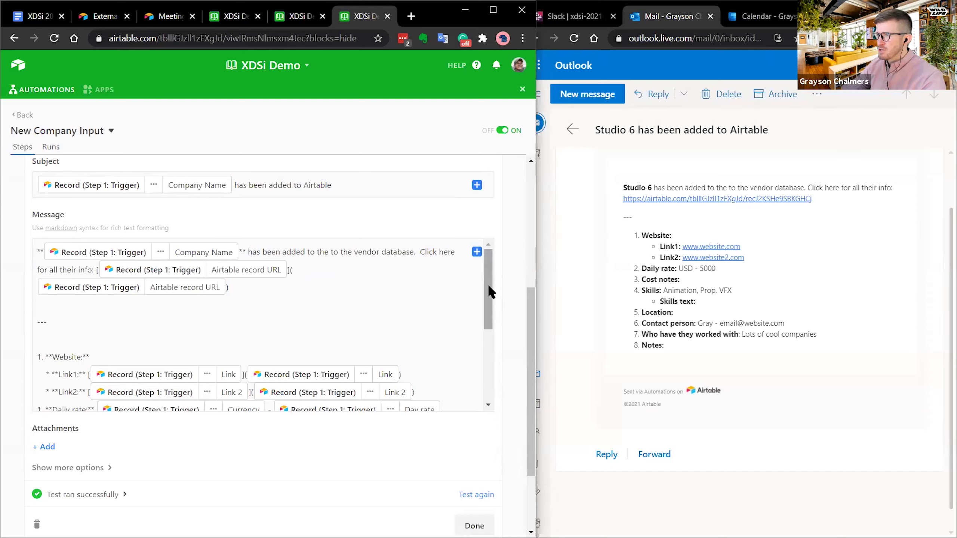
scroll(489, 321, "down", 3)
scroll(488, 321, "down", 2)
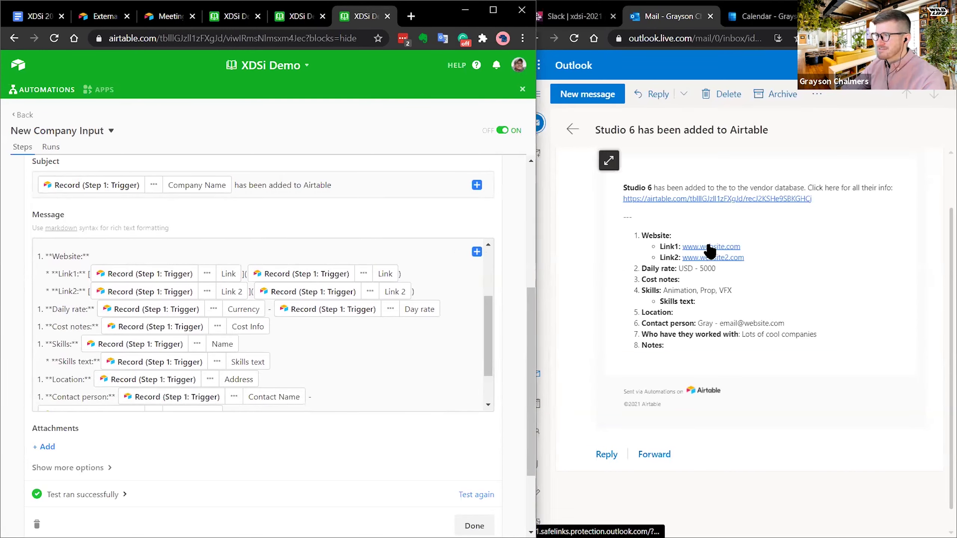
scroll(490, 362, "down", 2)
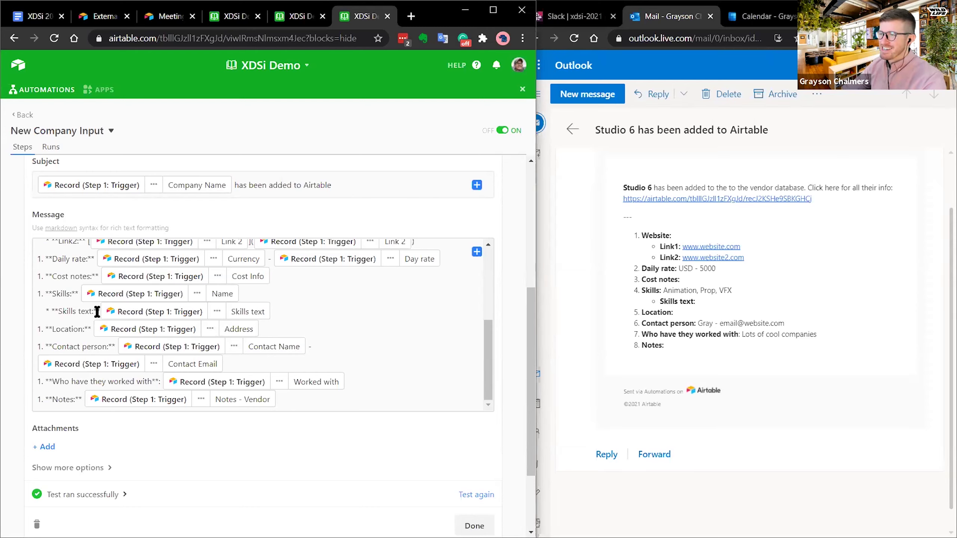
scroll(97, 312, "up", 5)
scroll(97, 304, "up", 2)
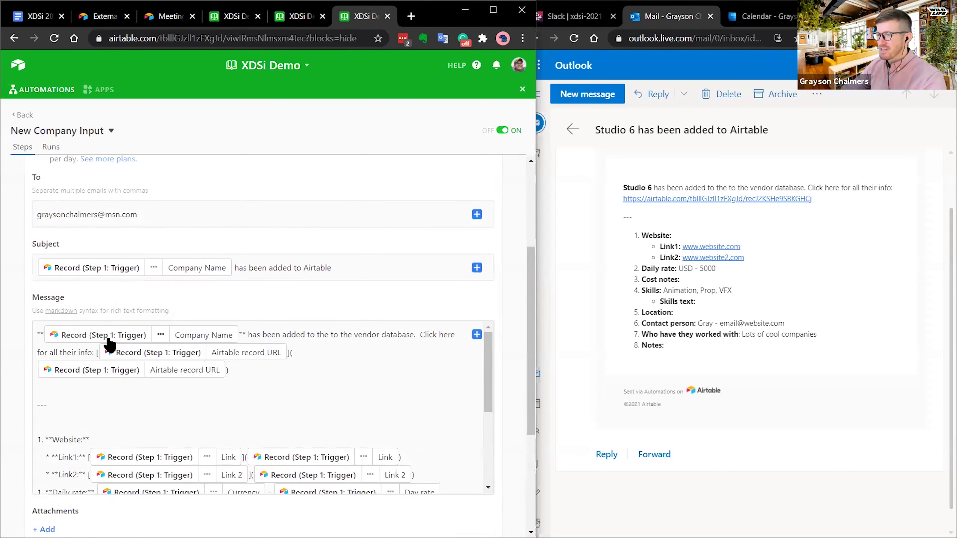
scroll(498, 289, "down", 5)
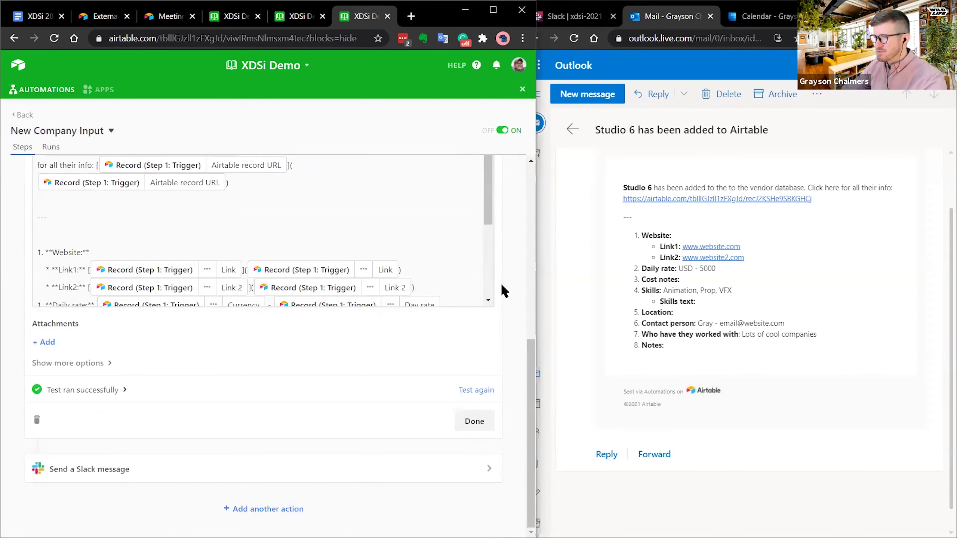
scroll(95, 367, "up", 8)
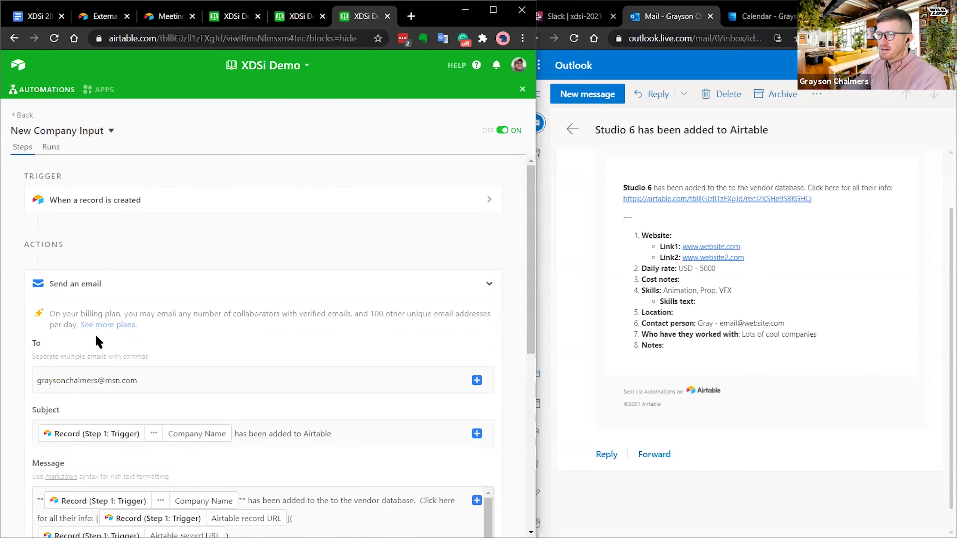
left_click(155, 289)
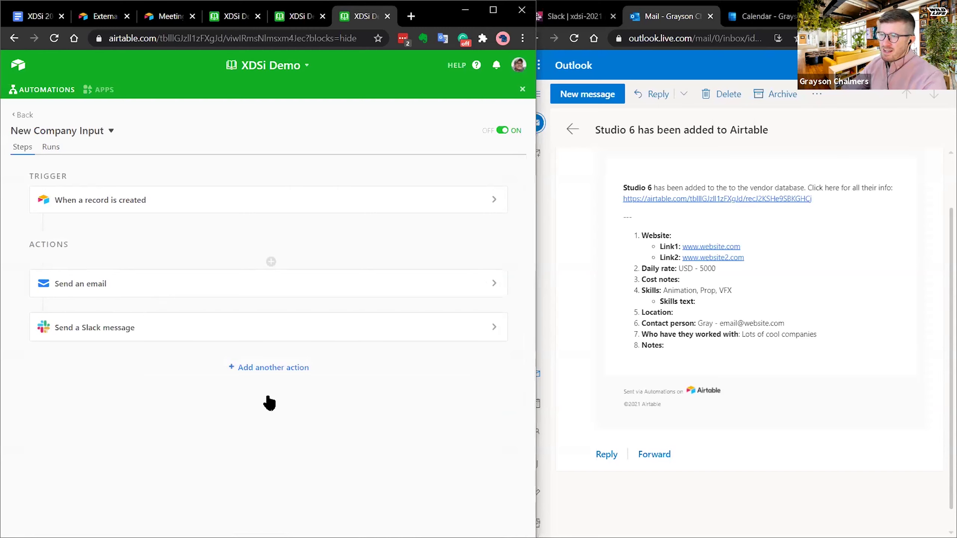
left_click(256, 369)
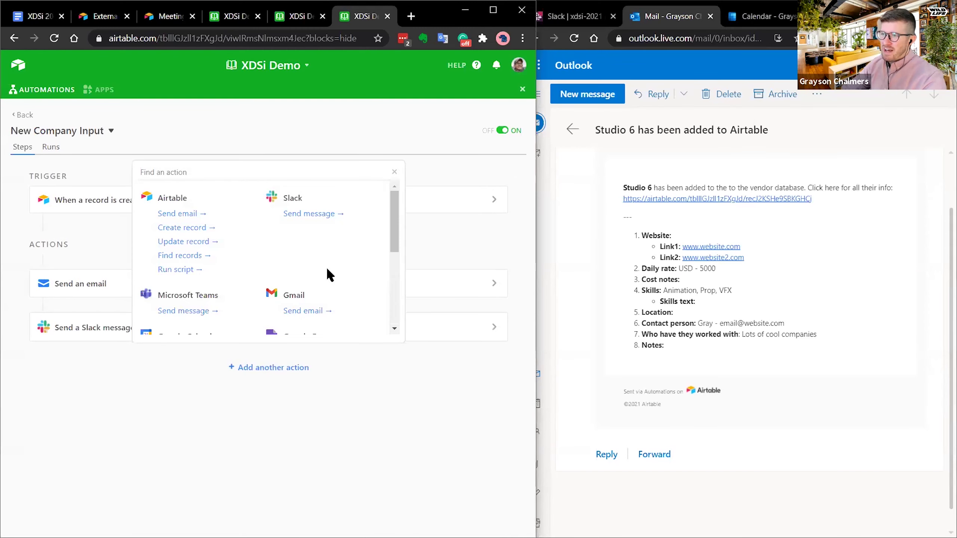
left_click_drag(394, 207, 396, 210)
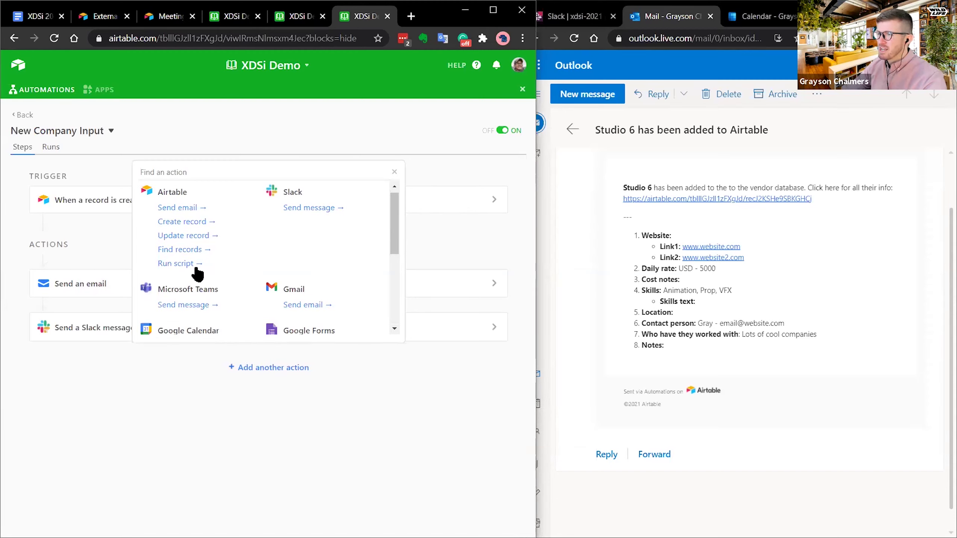
left_click_drag(396, 225, 399, 226)
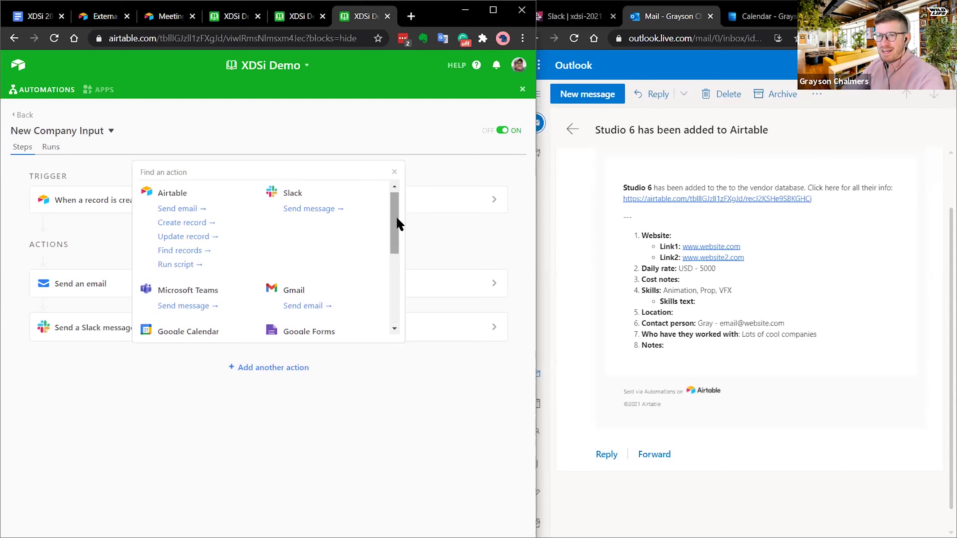
scroll(170, 242, "down", 1)
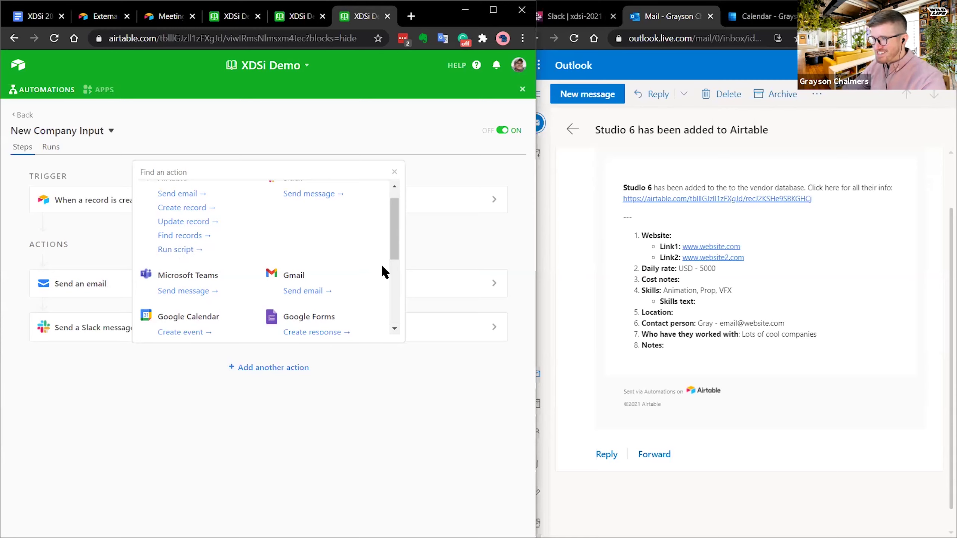
left_click_drag(395, 237, 397, 260)
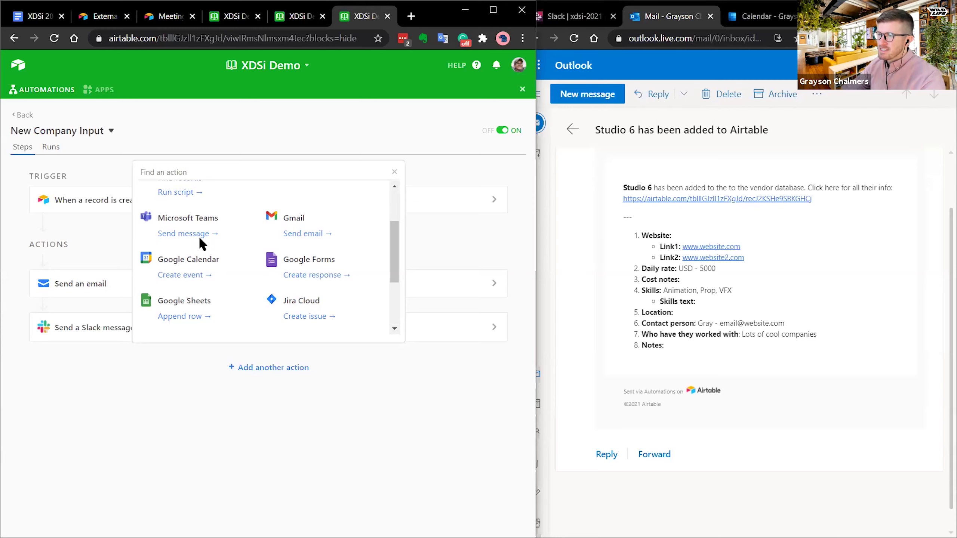
left_click_drag(397, 256, 399, 267)
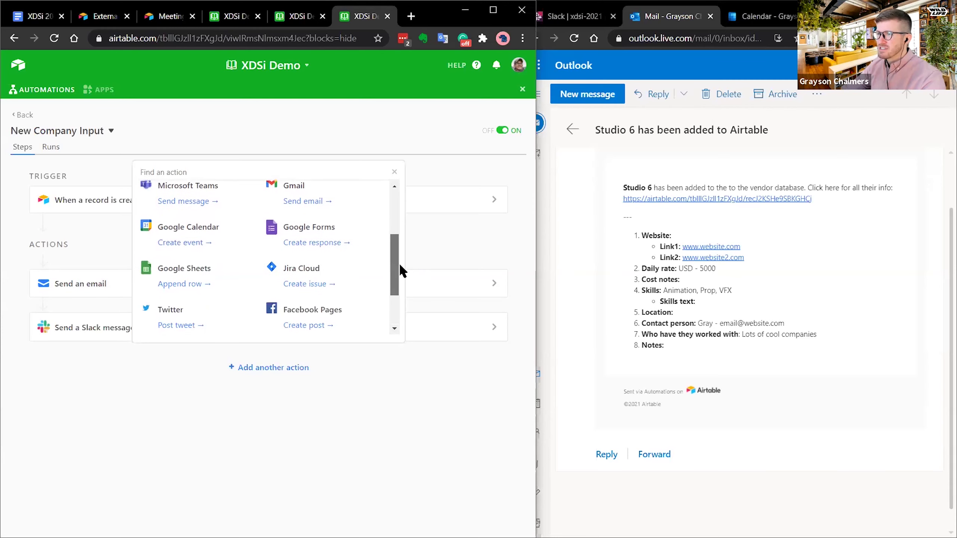
left_click_drag(395, 258, 393, 293)
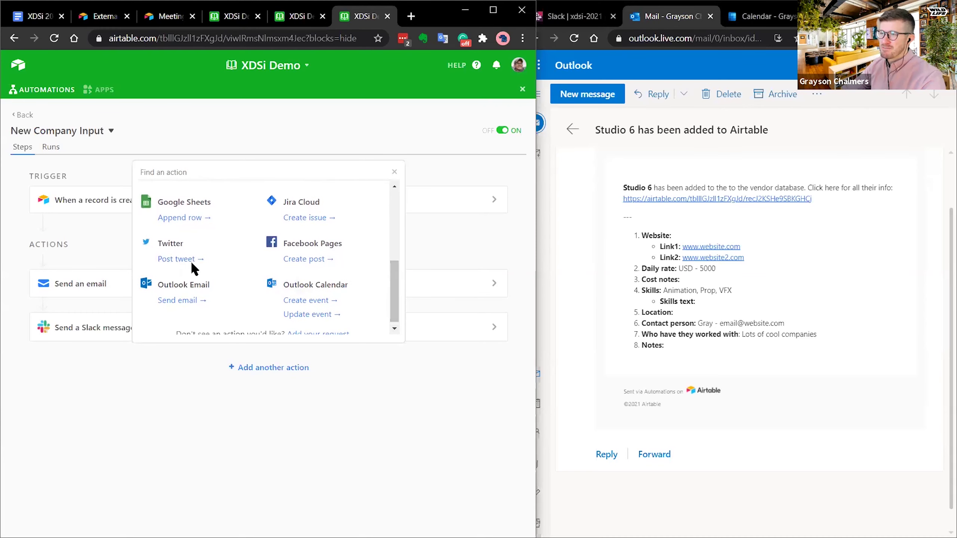
scroll(393, 274, "down", 2)
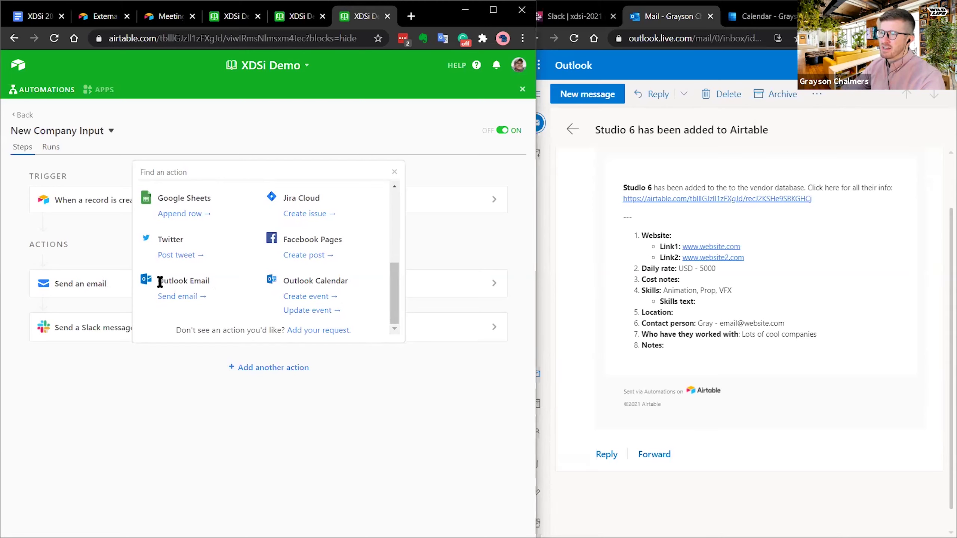
left_click_drag(393, 282, 404, 196)
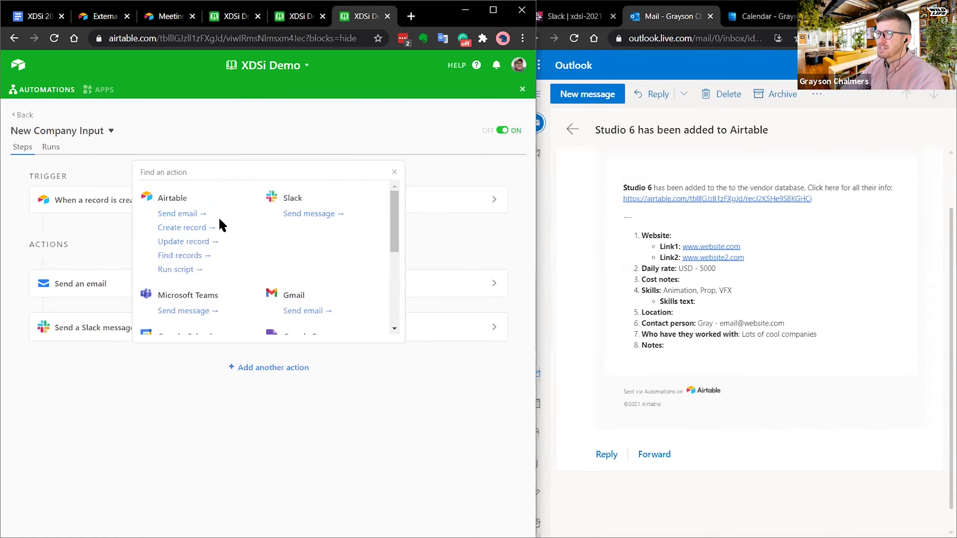
left_click(395, 172)
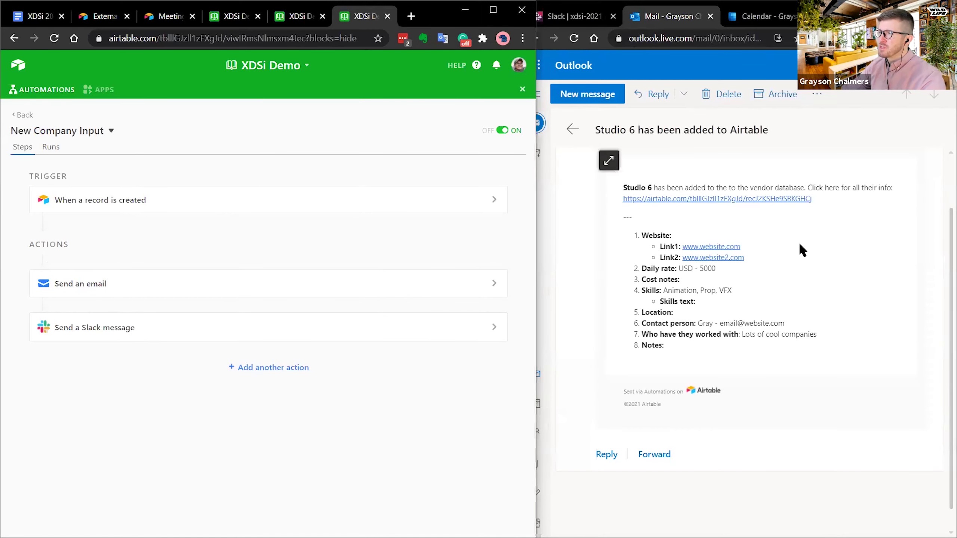
- Show Slack's #xdsi-2021 Studio 6 post beside Airtable's list of six automations
left_click(752, 218)
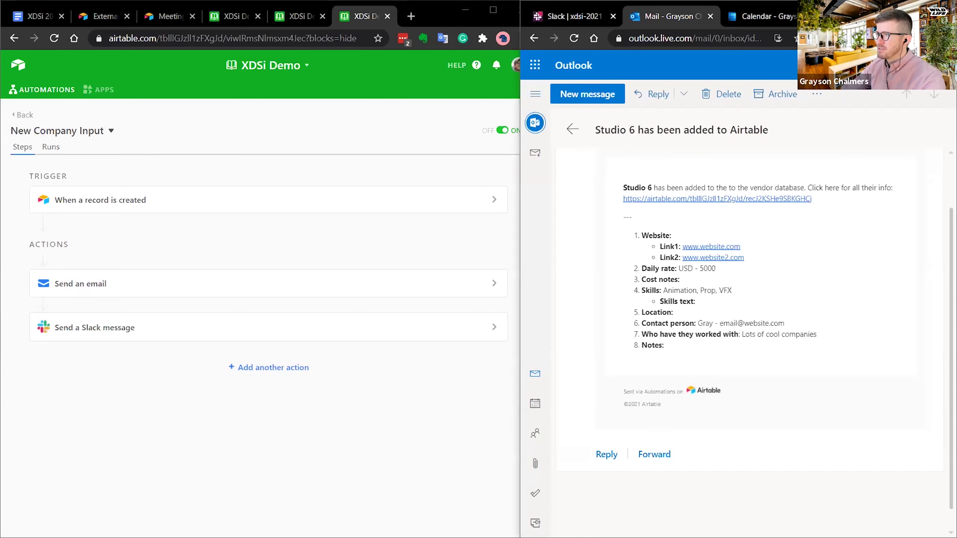
left_click(573, 16)
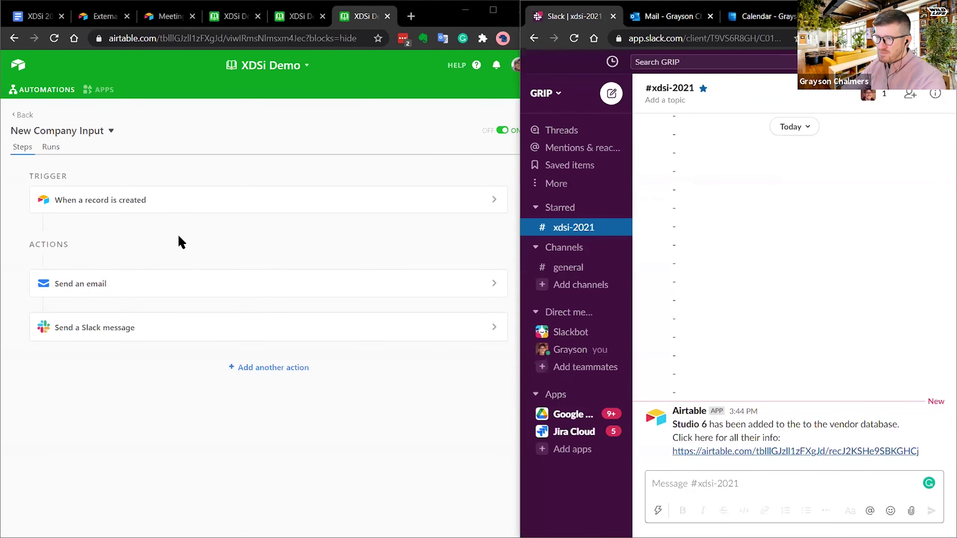
left_click(151, 447)
left_click(23, 116)
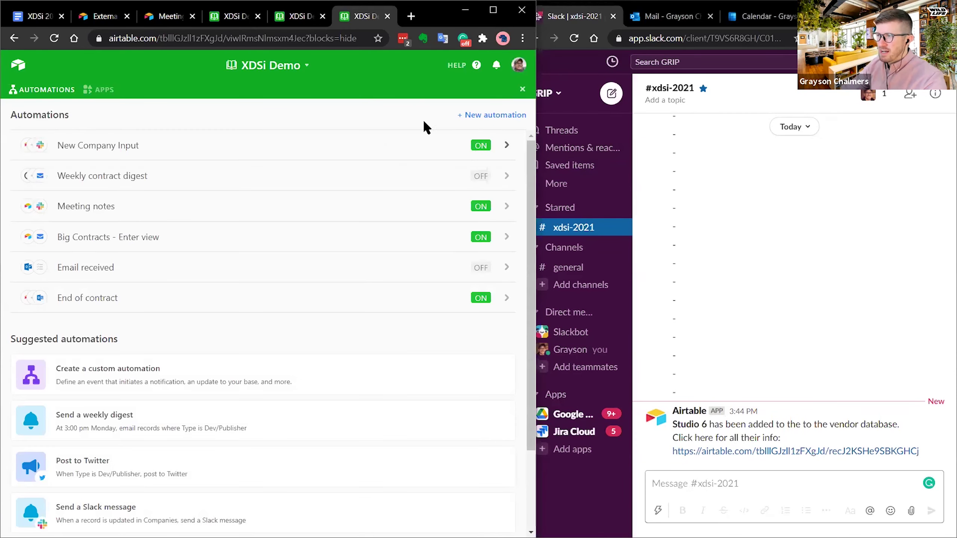
- Create an automation named 'NEw company rebuild' and bring up its list of triggers
left_click(489, 115)
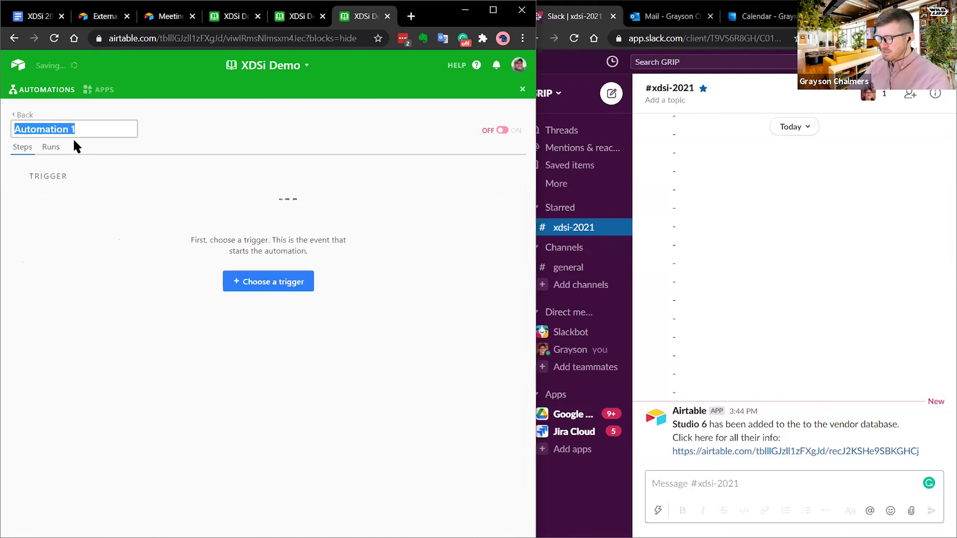
type("NEw compan")
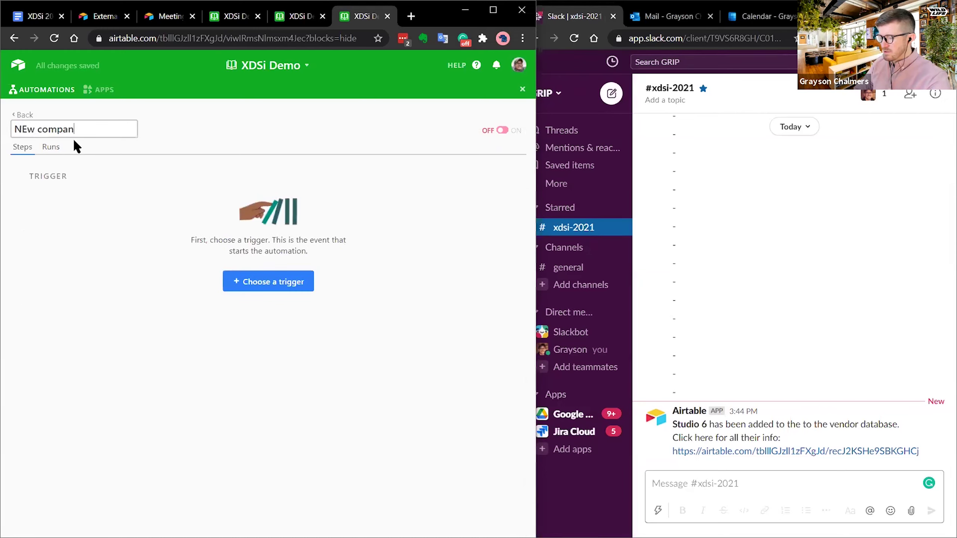
type("y rebuild")
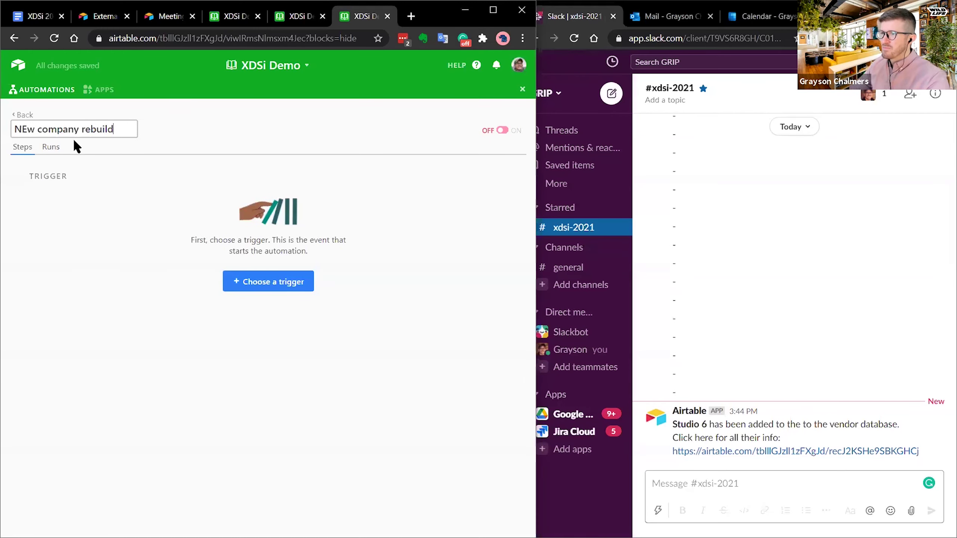
key("Return")
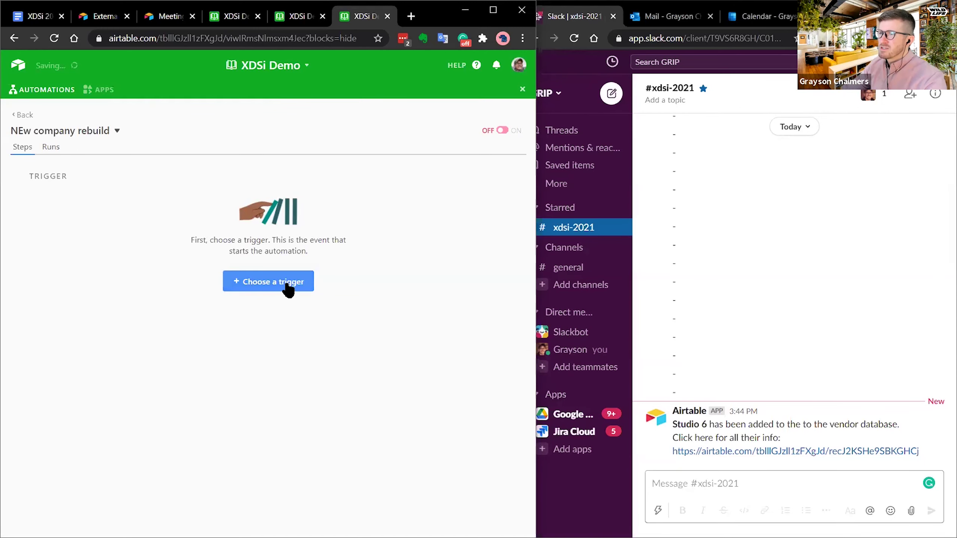
left_click(286, 286)
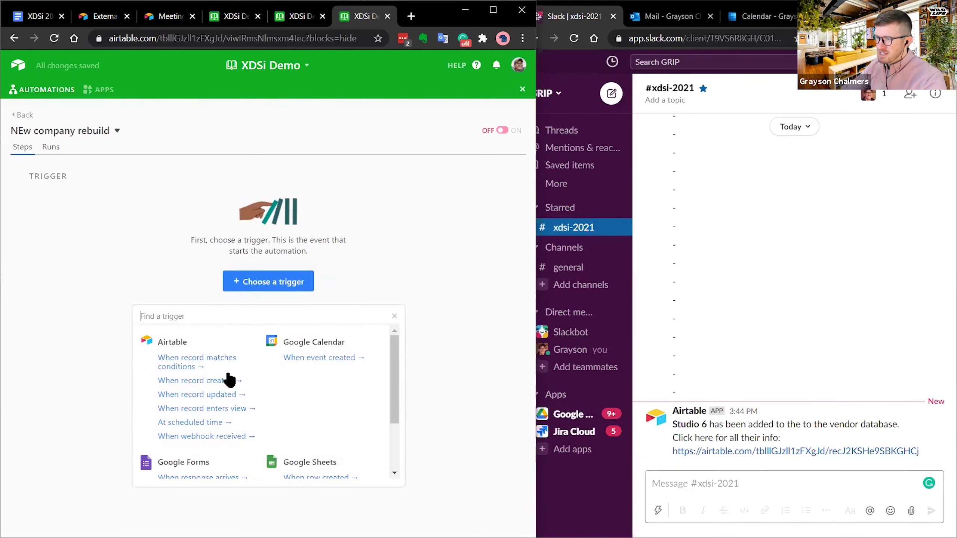
scroll(395, 352, "down", 2)
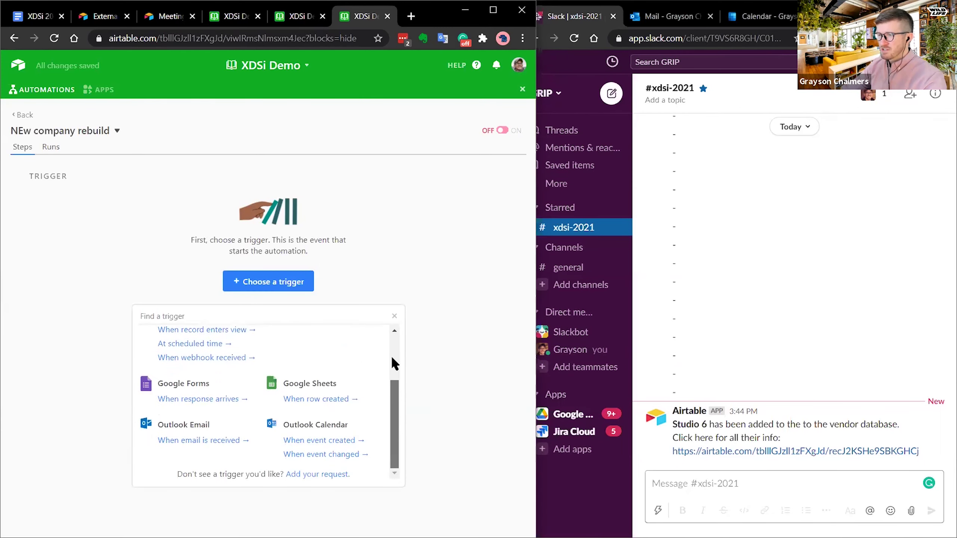
scroll(392, 364, "up", 3)
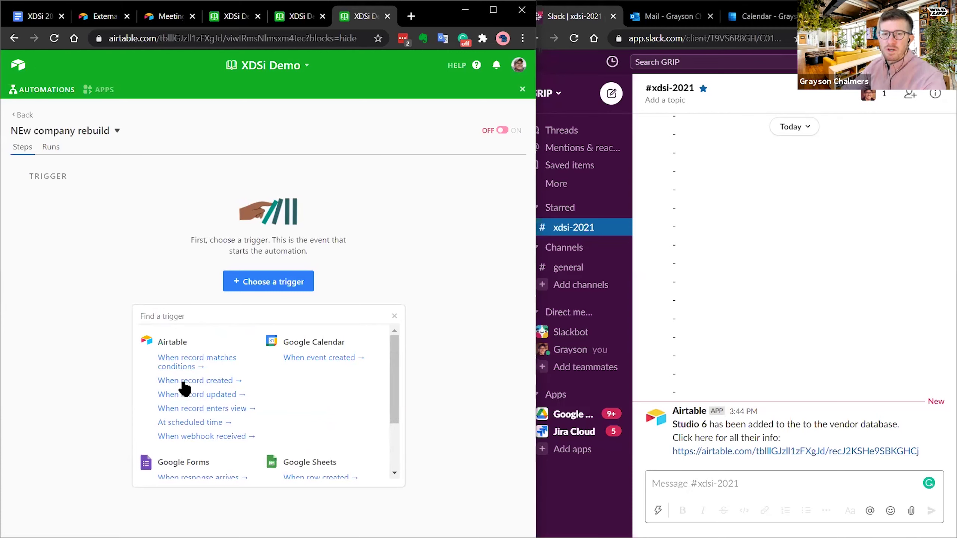
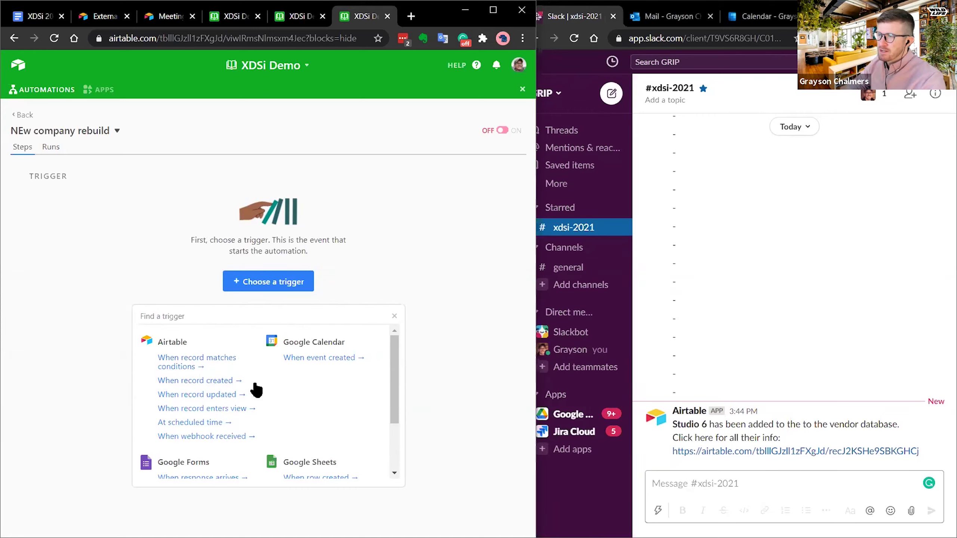
- Set the trigger to 'When record created' on the Companies table
scroll(340, 375, "down", 3)
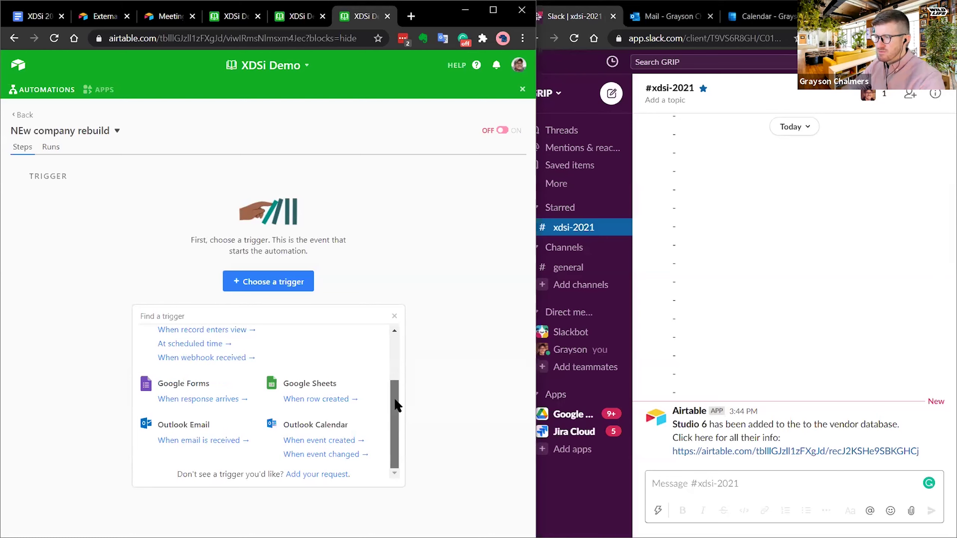
left_click_drag(397, 405, 393, 380)
scroll(294, 413, "up", 2)
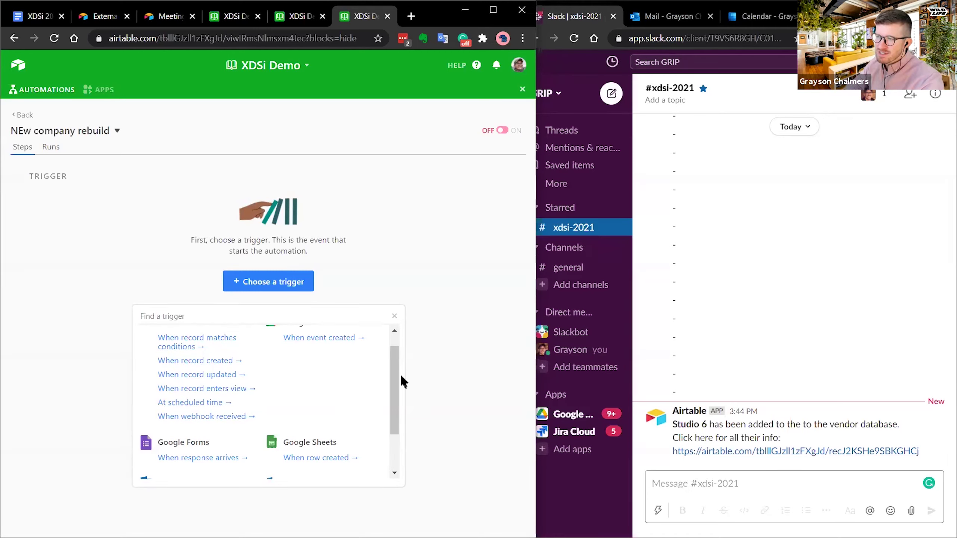
scroll(395, 371, "up", 1)
left_click_drag(395, 370, 395, 356)
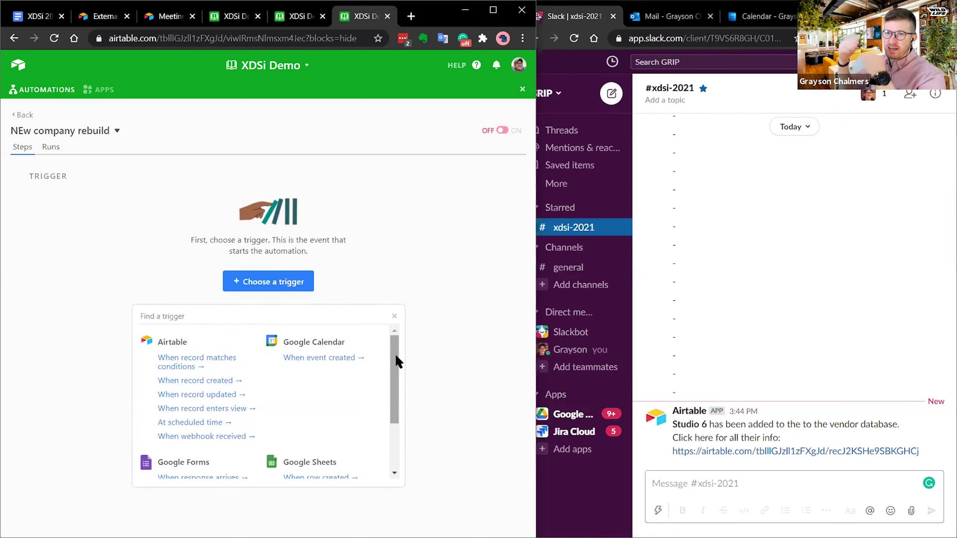
scroll(396, 358, "down", 2)
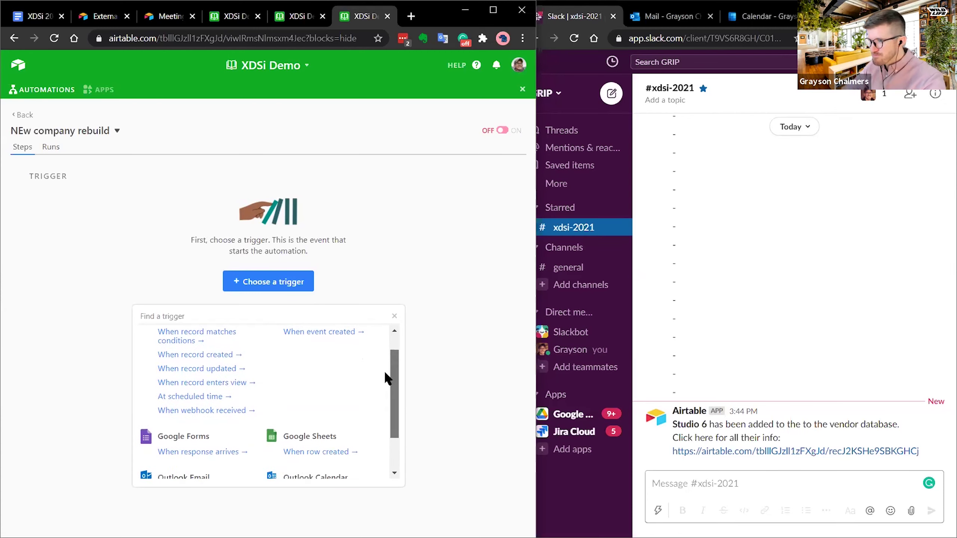
scroll(387, 369, "up", 1)
mouse_move(391, 368)
left_mouse_down()
mouse_move(395, 411)
mouse_move(401, 354)
left_mouse_up()
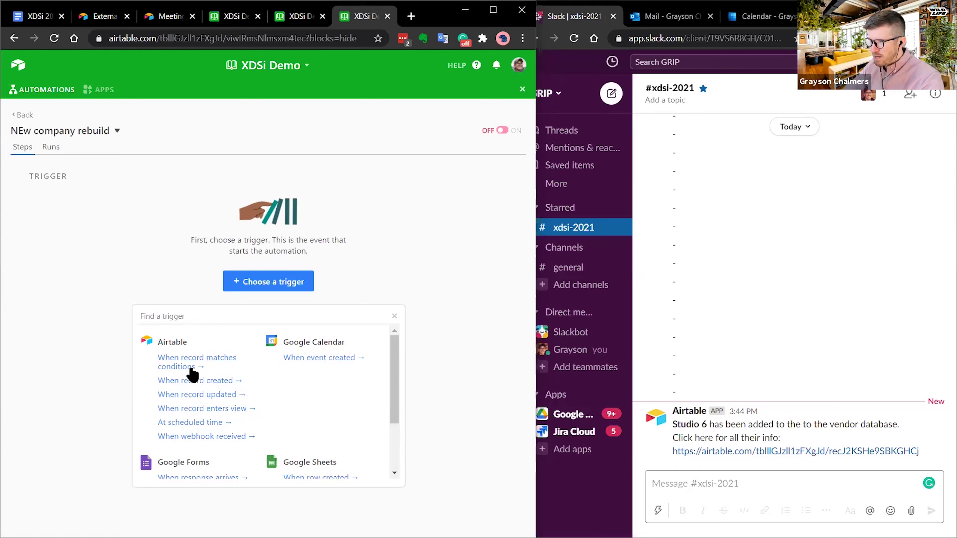
left_click(218, 384)
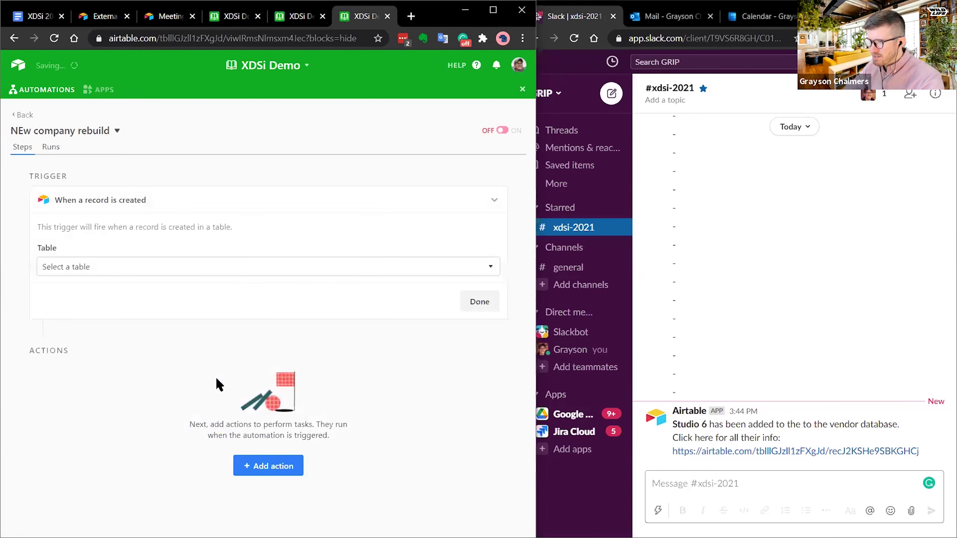
left_click(116, 268)
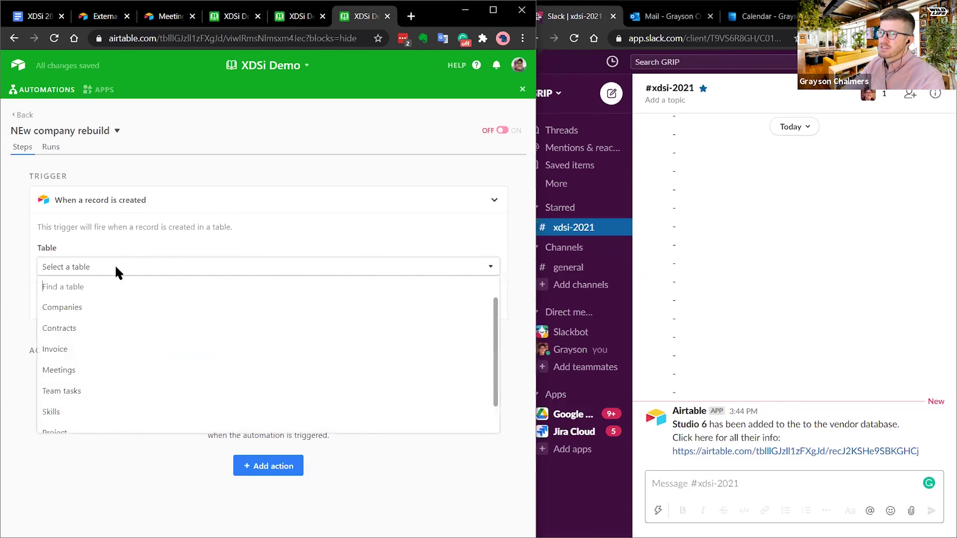
left_click(88, 308)
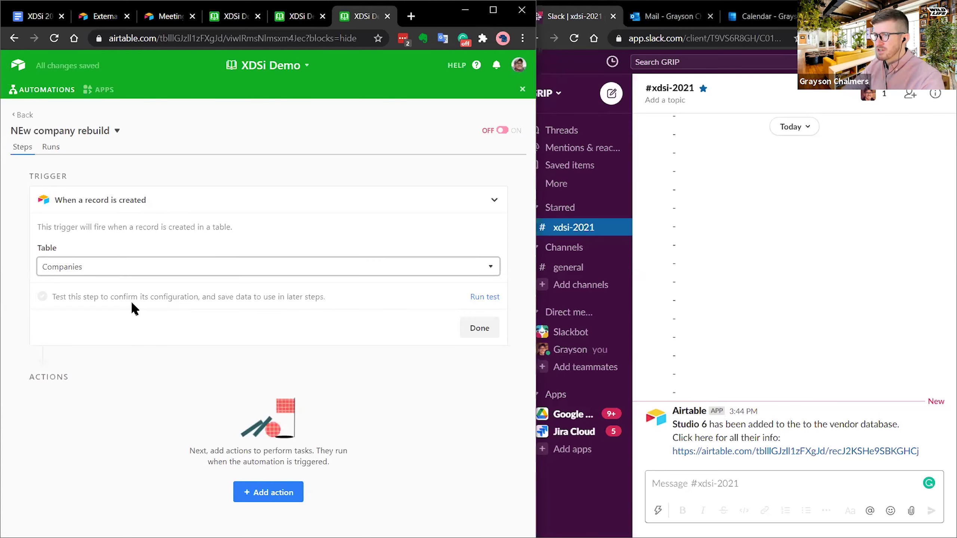
- Run the trigger test and review the successfully found record's details
left_click(486, 298)
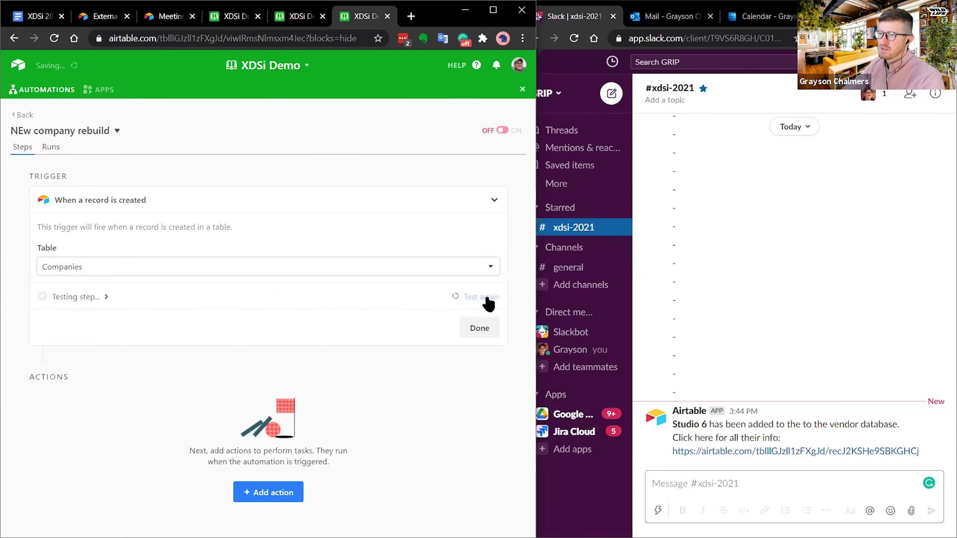
left_click(129, 297)
scroll(171, 314, "down", 2)
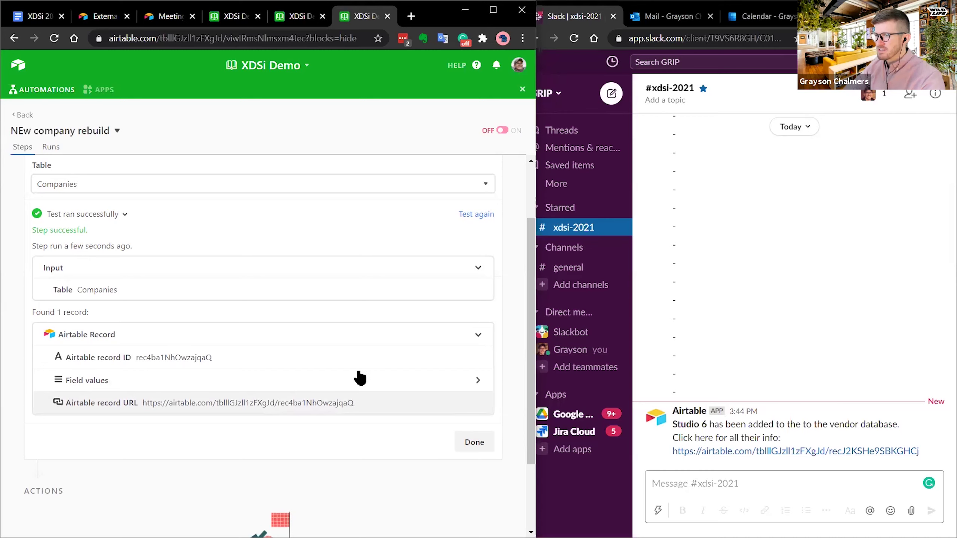
scroll(158, 232, "down", 1)
scroll(156, 234, "down", 3)
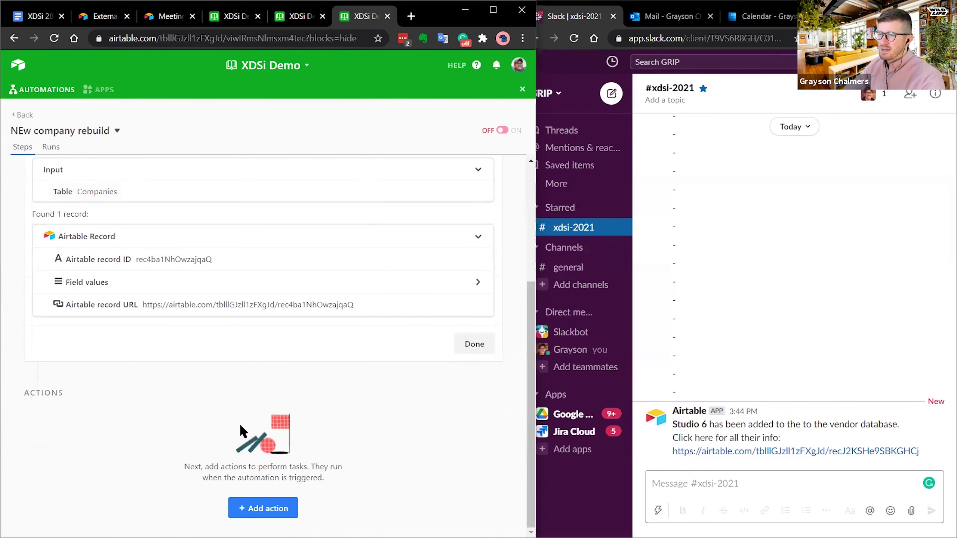
scroll(234, 422, "up", 5)
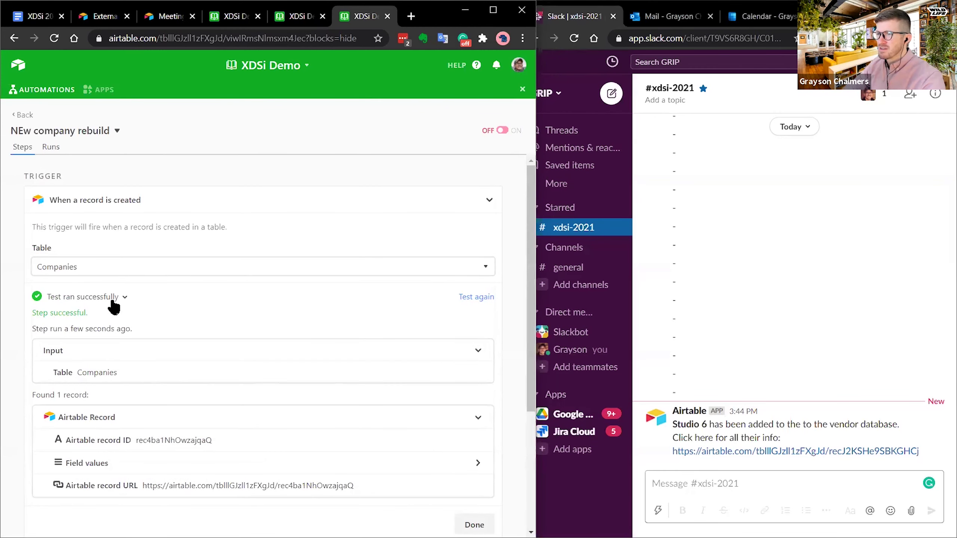
left_click(123, 297)
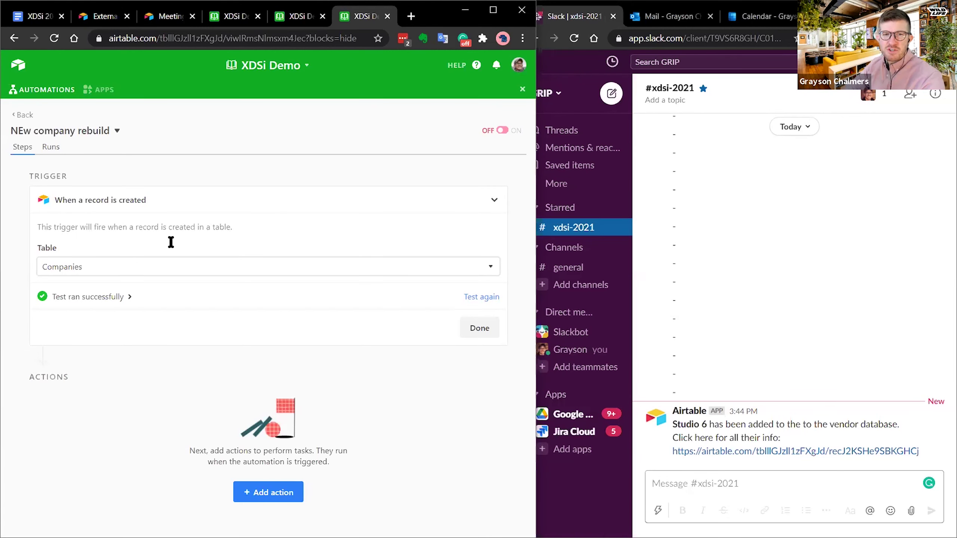
- Add a Slack 'Send message' action to the automation
left_click(279, 492)
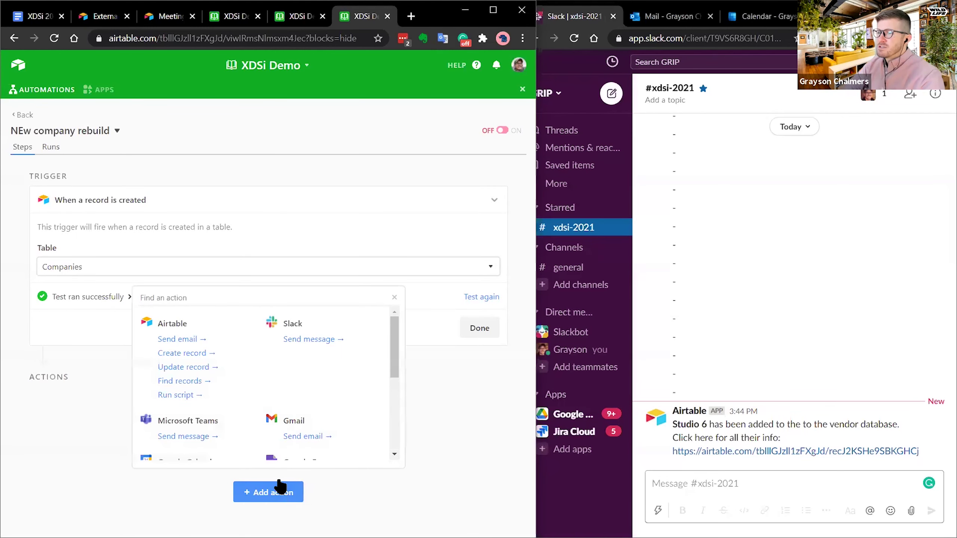
scroll(394, 338, "down", 1)
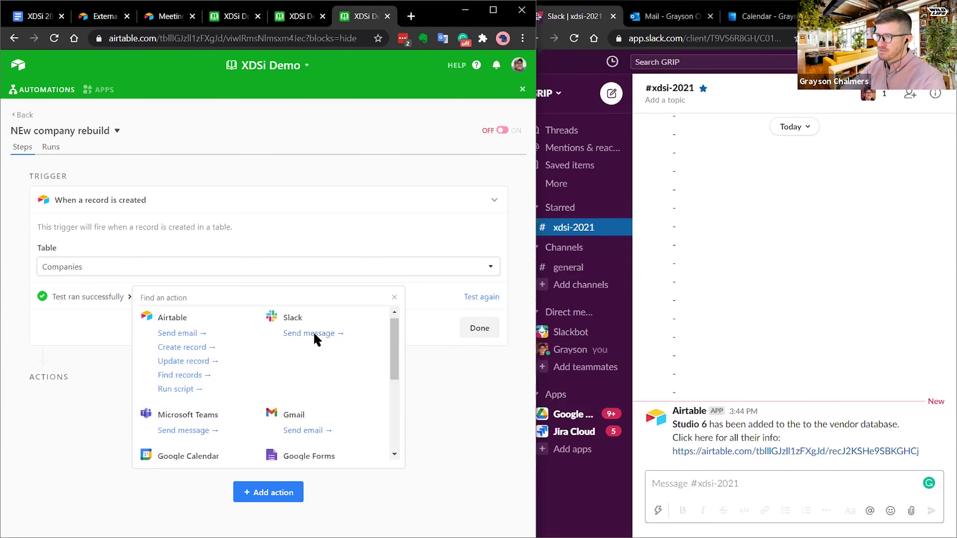
left_click(314, 332)
scroll(181, 364, "down", 2)
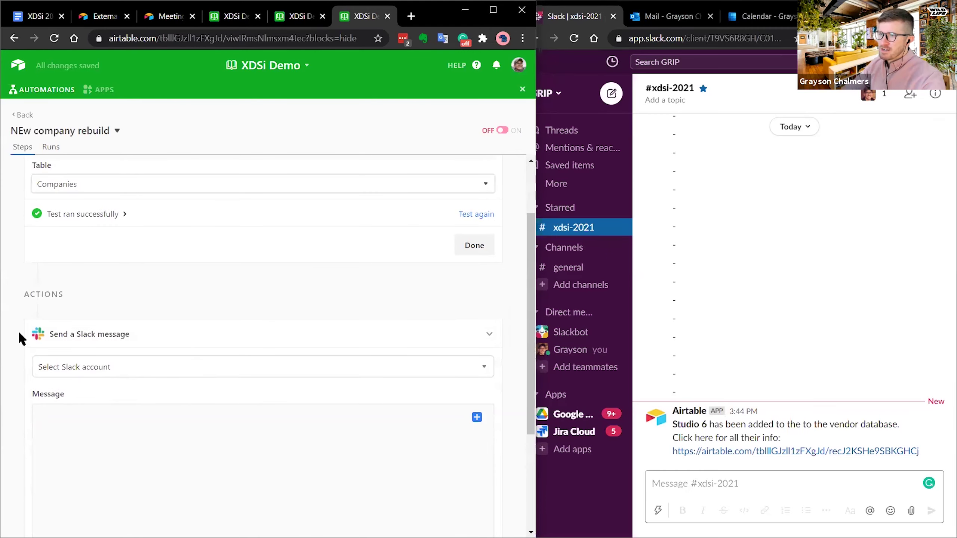
scroll(92, 246, "down", 4)
- Send it through the Slack - Demo account to the xdsi-2021 channel
left_click(100, 212)
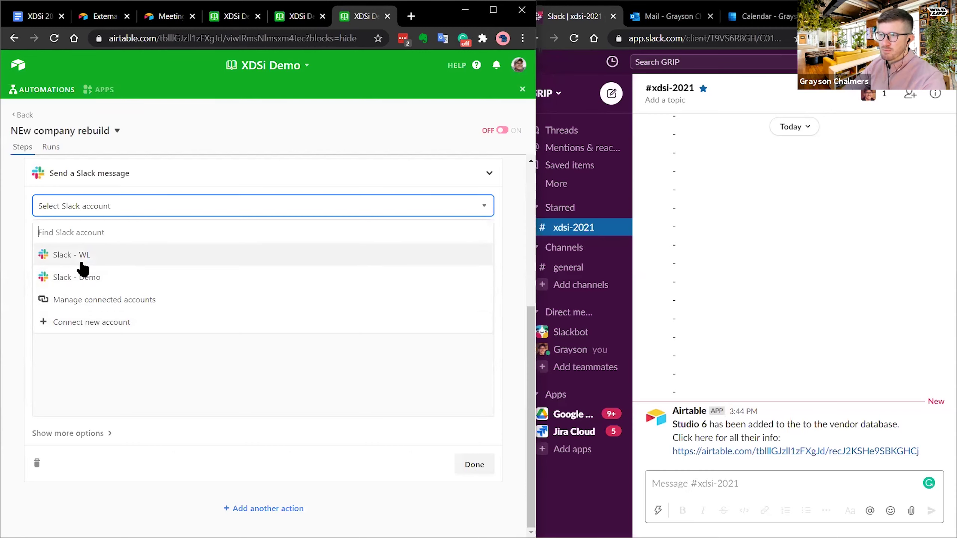
left_click(101, 278)
left_click(113, 255)
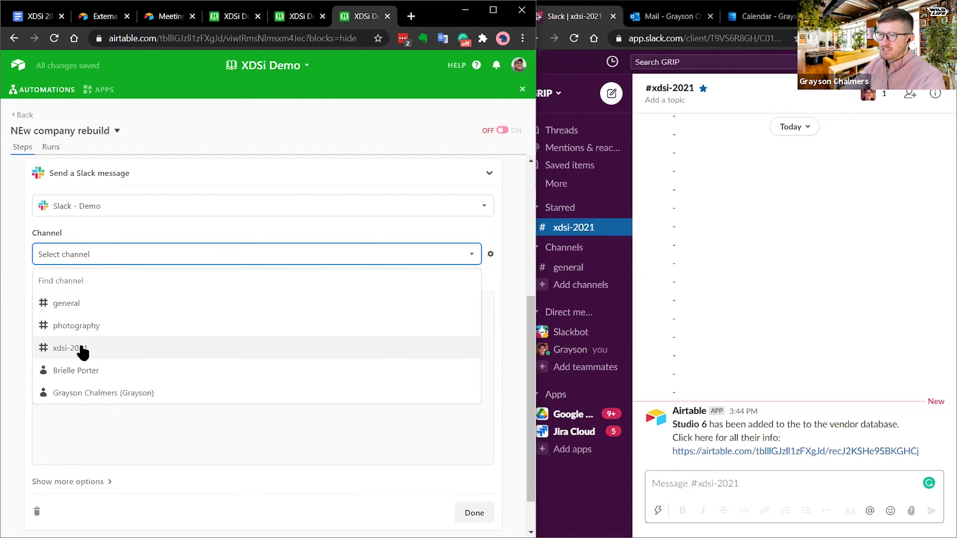
left_click(81, 347)
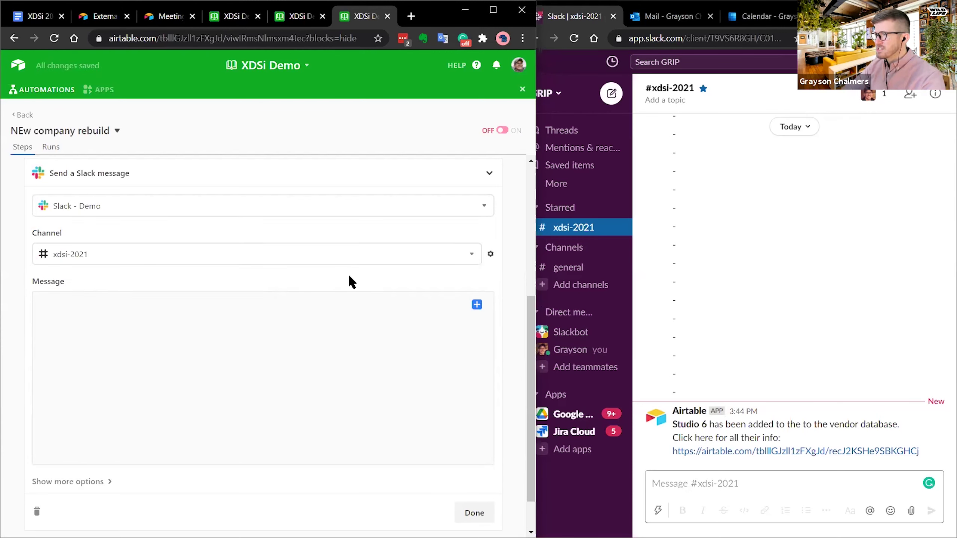
left_click(157, 360)
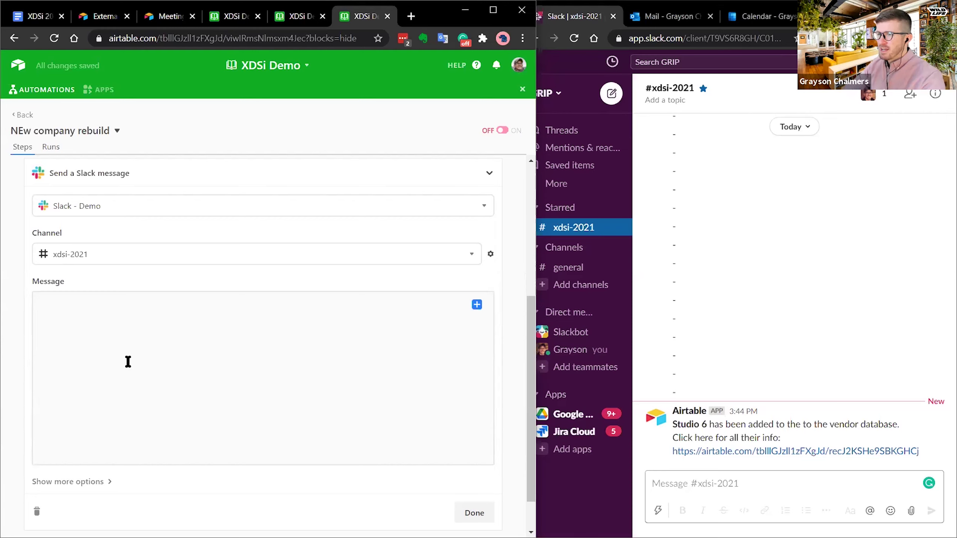
left_click(478, 306)
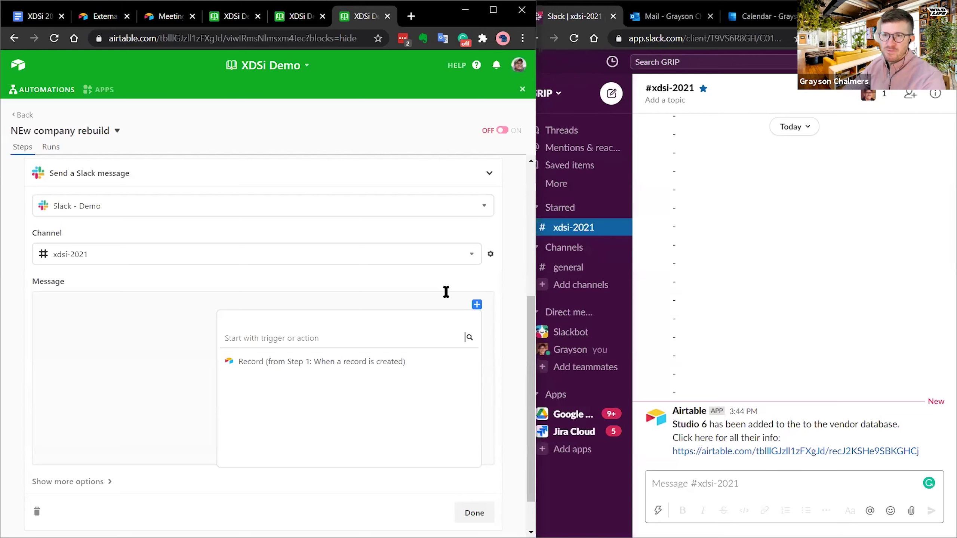
- Insert the record's Company Name followed by 'Has been added to the DB!' into the message
mouse_move(454, 368)
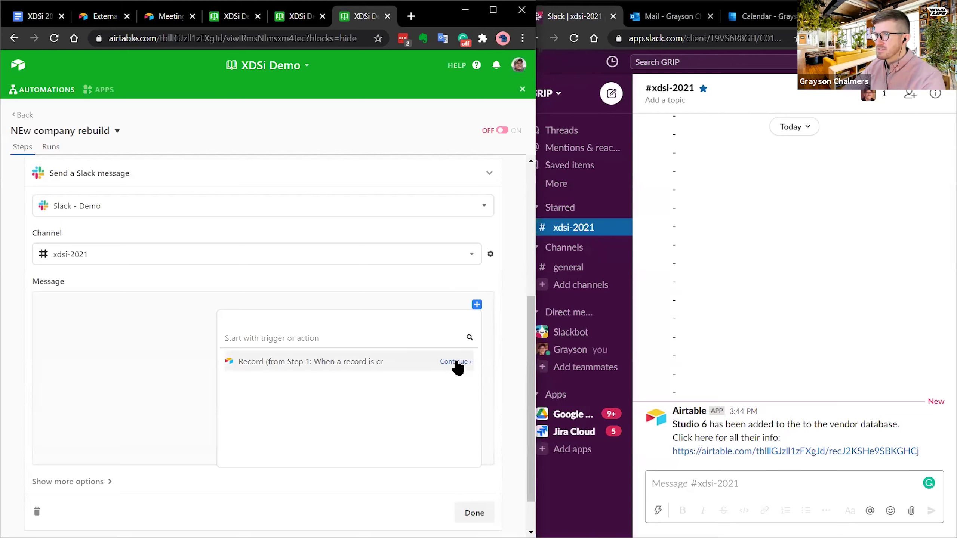
left_click(456, 363)
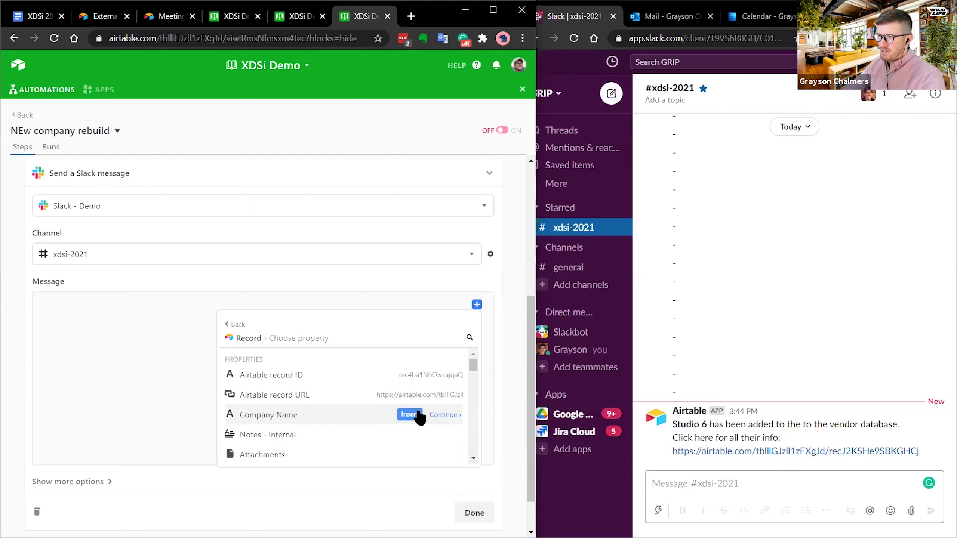
left_click(409, 415)
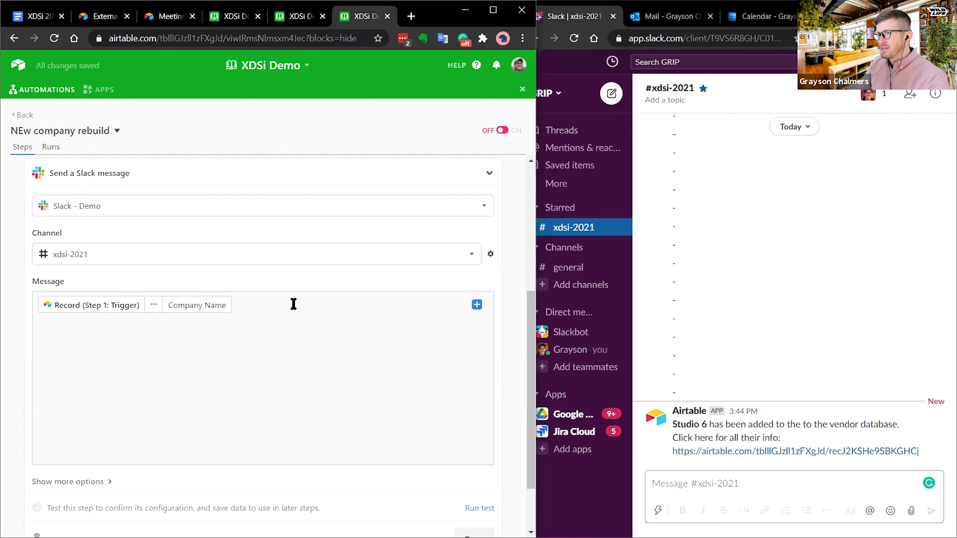
type("Has been added to the DB")
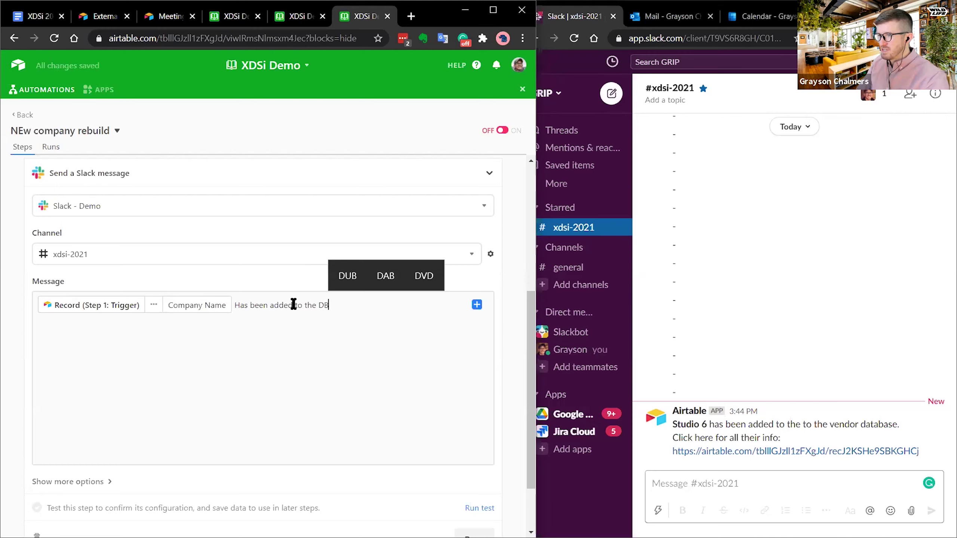
type("!")
key("Return")
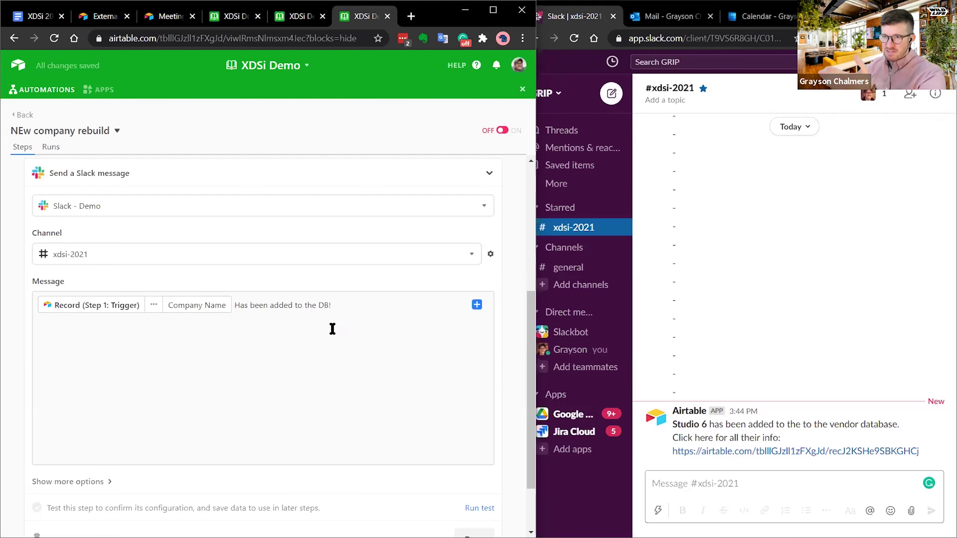
- Browse the trigger record's properties again for more data to insert
left_click(478, 307)
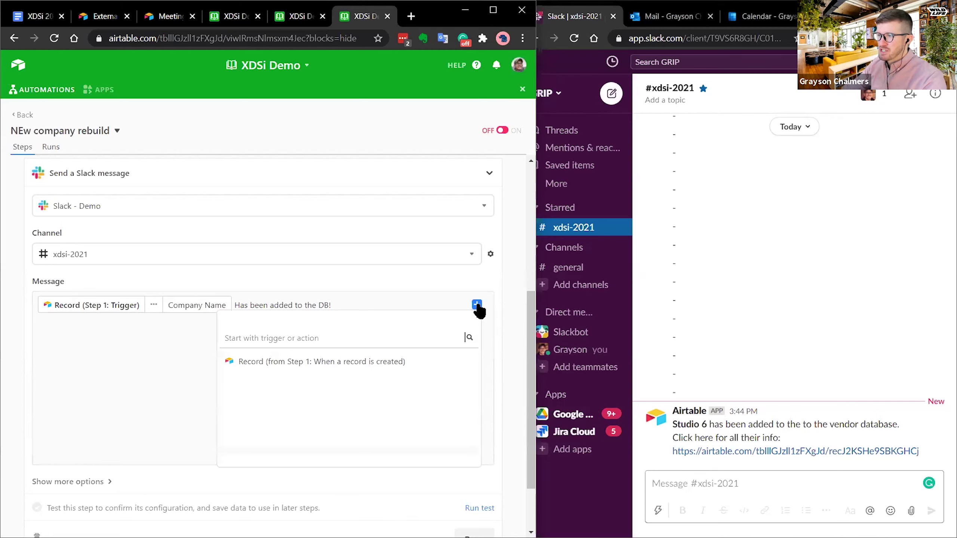
left_click(455, 365)
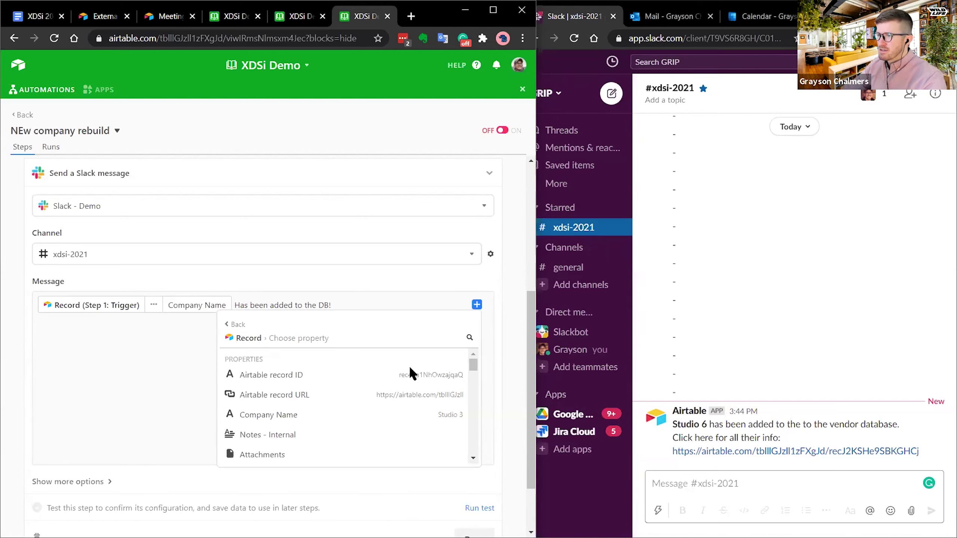
mouse_move(301, 403)
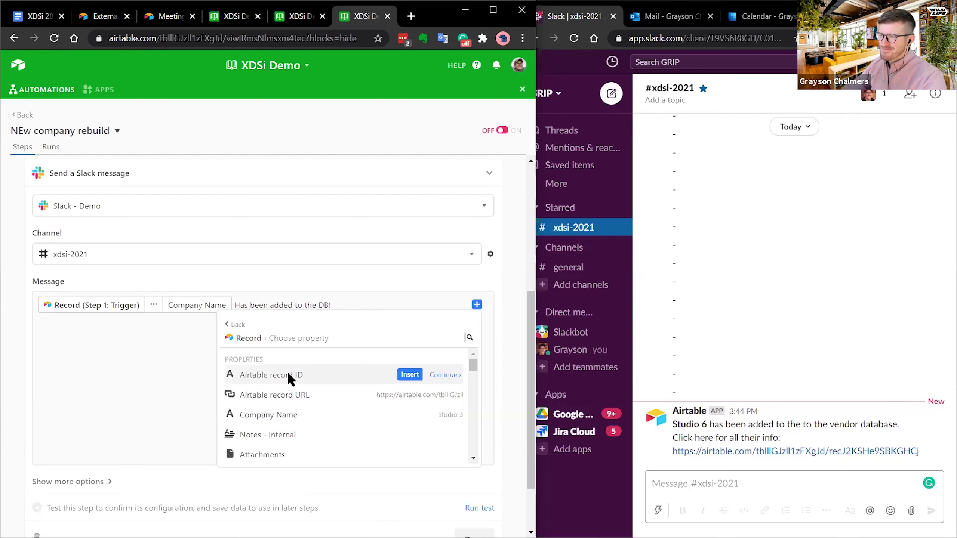
mouse_move(472, 362)
left_mouse_down()
mouse_move(475, 375)
mouse_move(474, 362)
left_mouse_up()
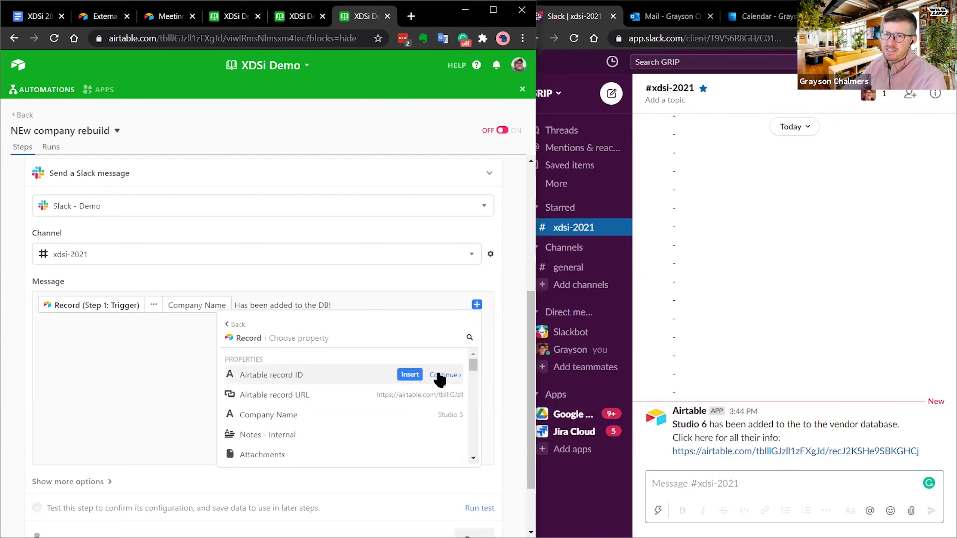
mouse_move(475, 364)
left_mouse_down()
mouse_move(480, 451)
mouse_move(480, 346)
left_mouse_up()
- Glance at the Meetings and Companies tables, then add 'More info here!' with the record URL
left_click(285, 27)
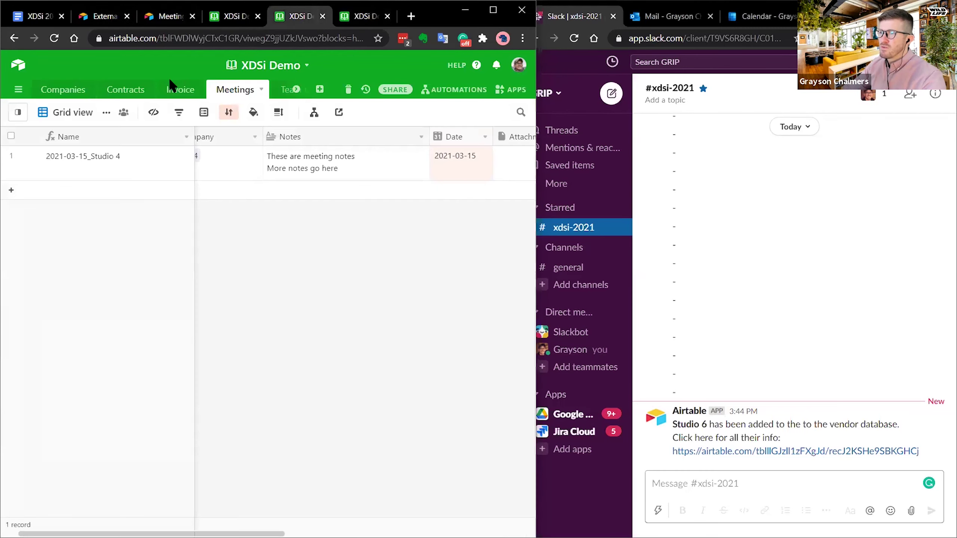
left_click(230, 16)
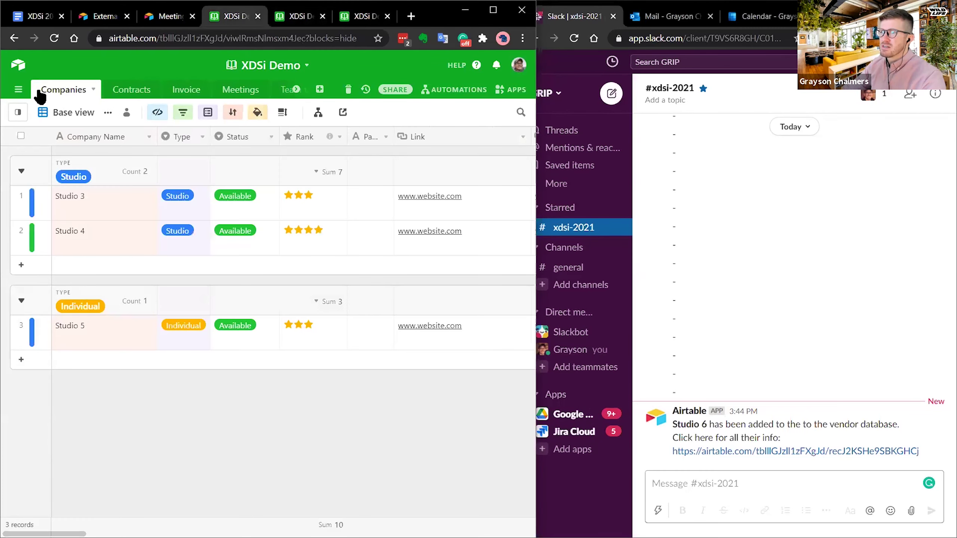
left_click(360, 15)
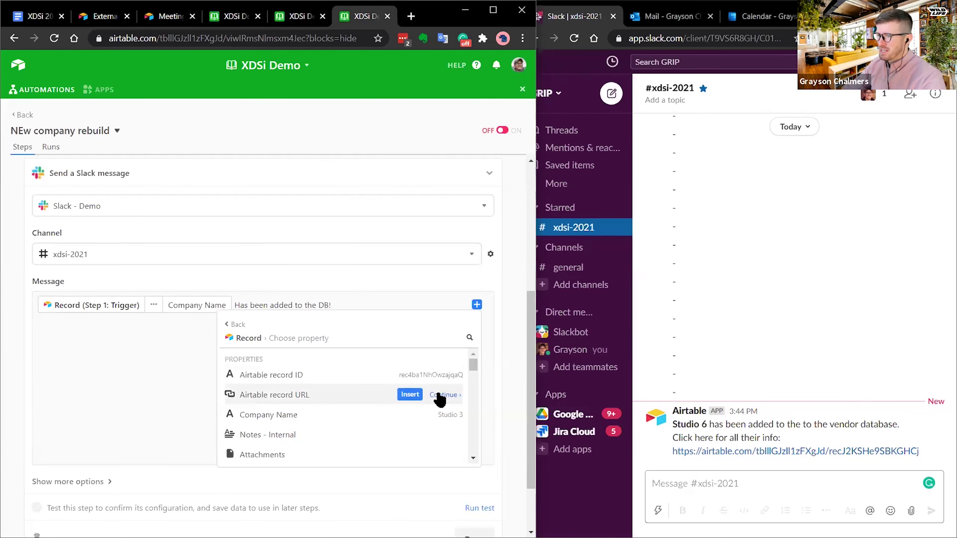
left_click(410, 395)
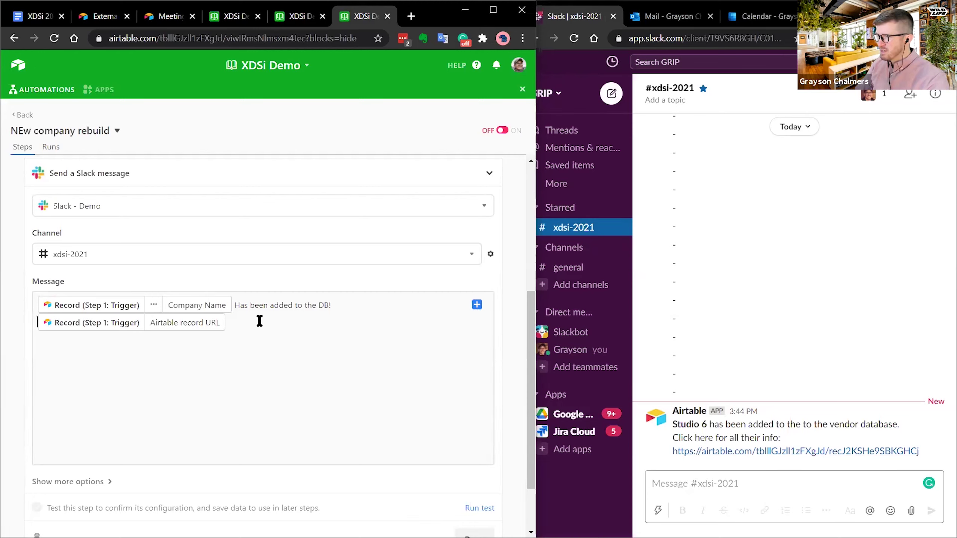
type("More info here")
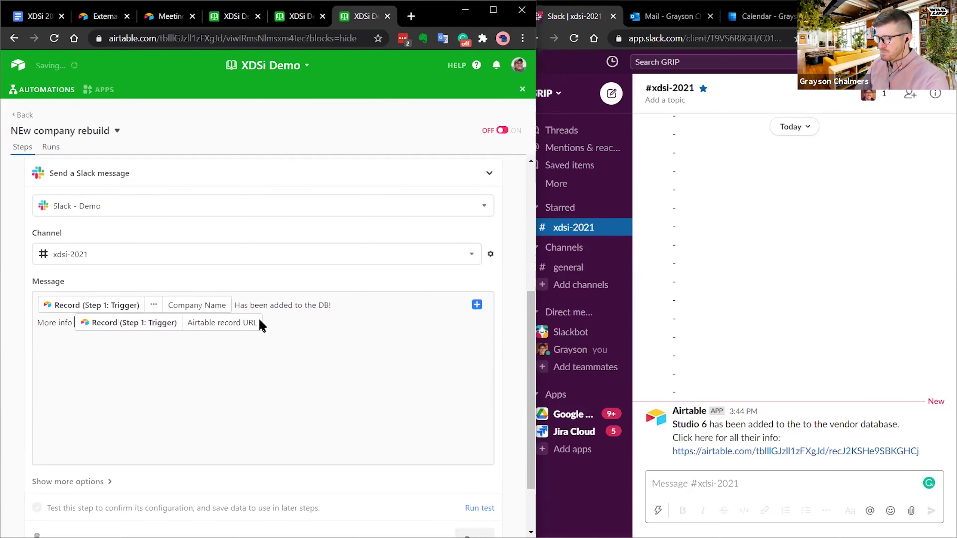
type("!")
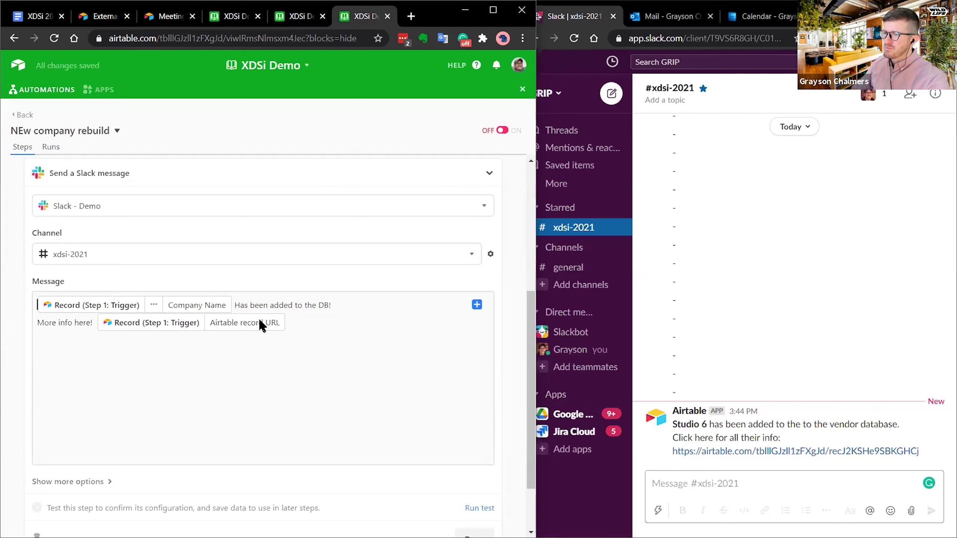
- Add 'V2' as a new first line of the Slack message
key("ctrl+Home")
key("Return")
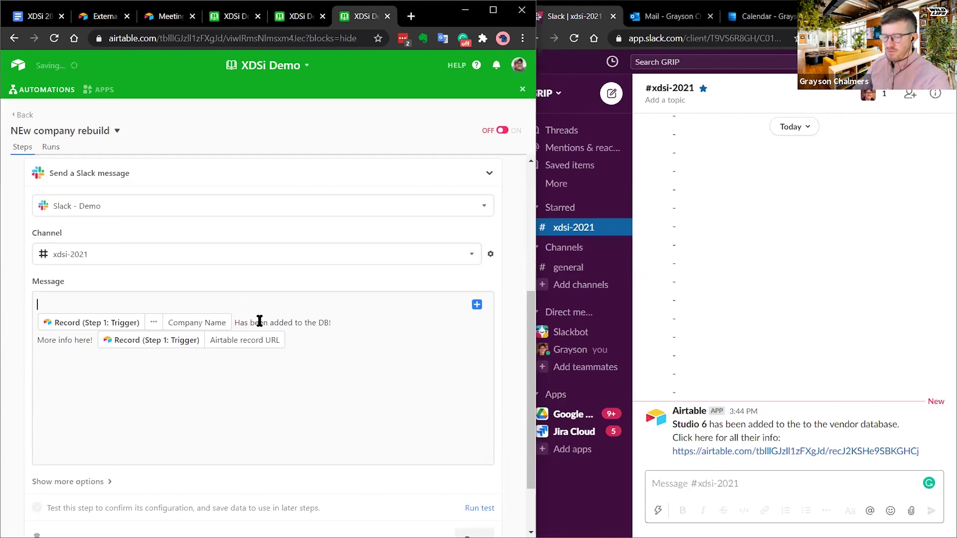
type("V2")
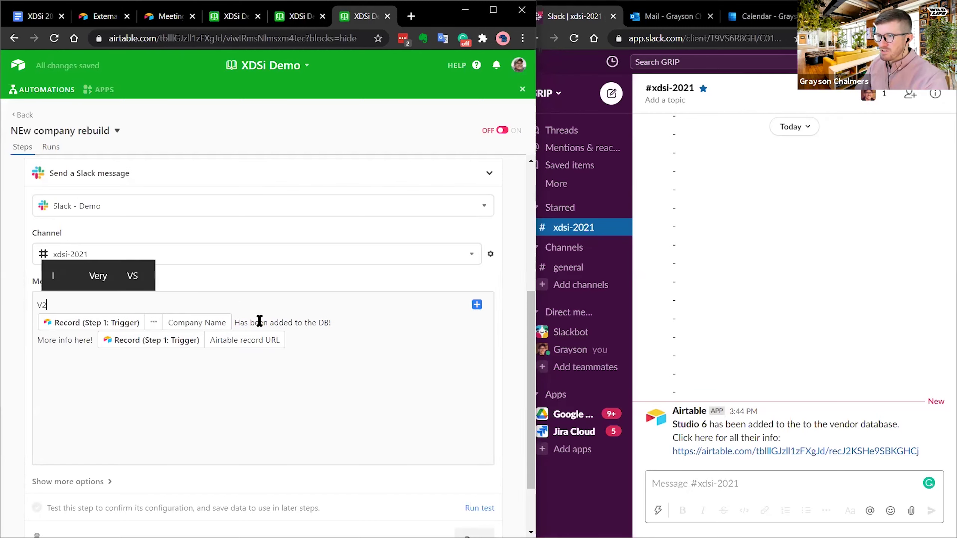
left_click(422, 322)
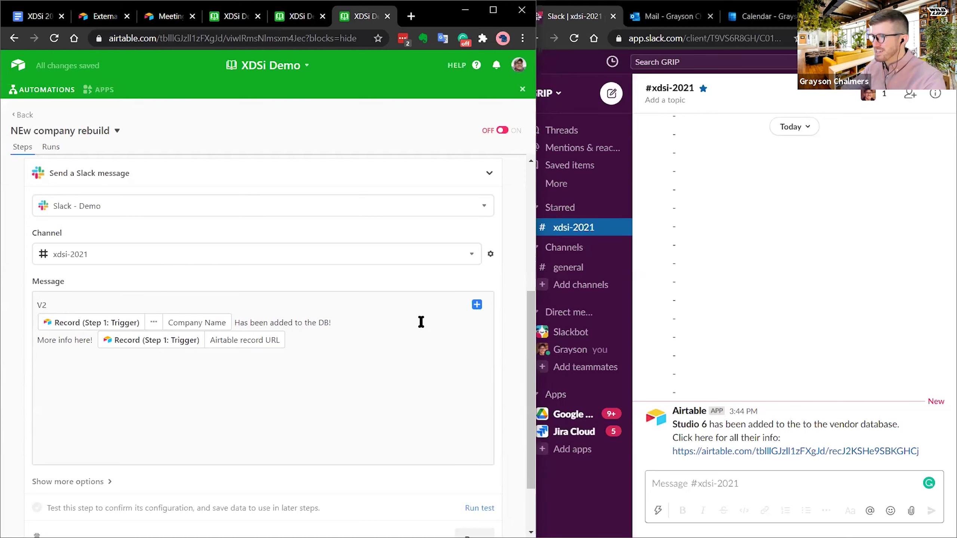
scroll(415, 335, "down", 2)
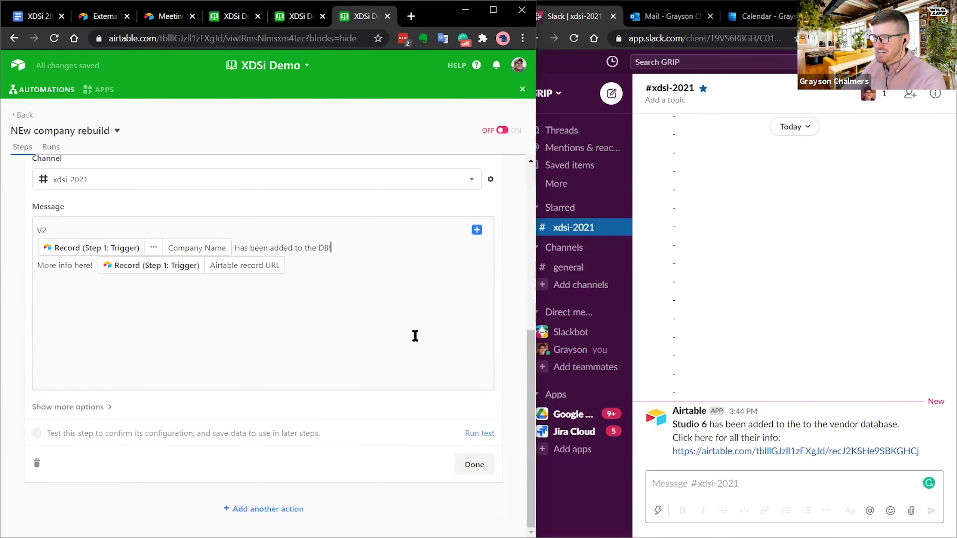
scroll(415, 335, "up", 2)
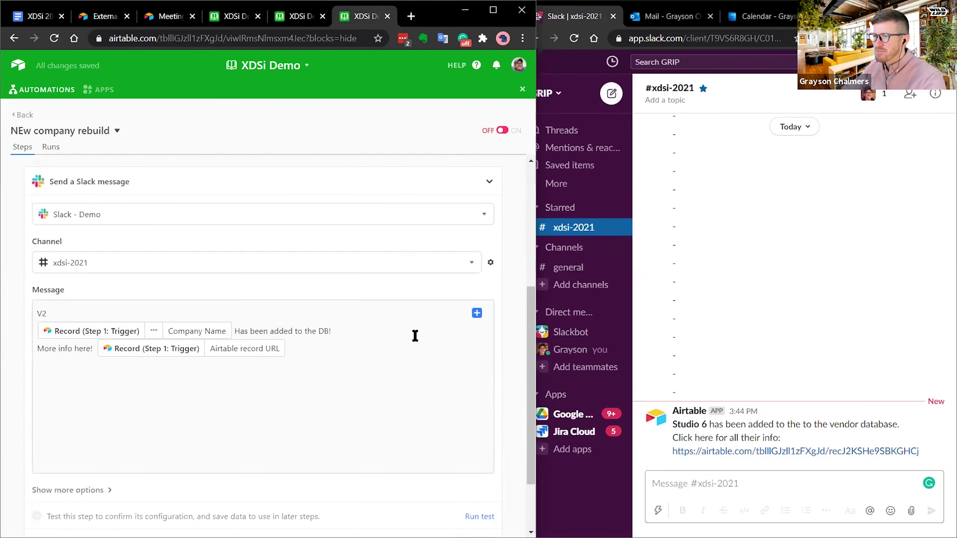
- Fix the automation name from 'NEw company rebuild' to 'New company rebuild'
left_click(490, 183)
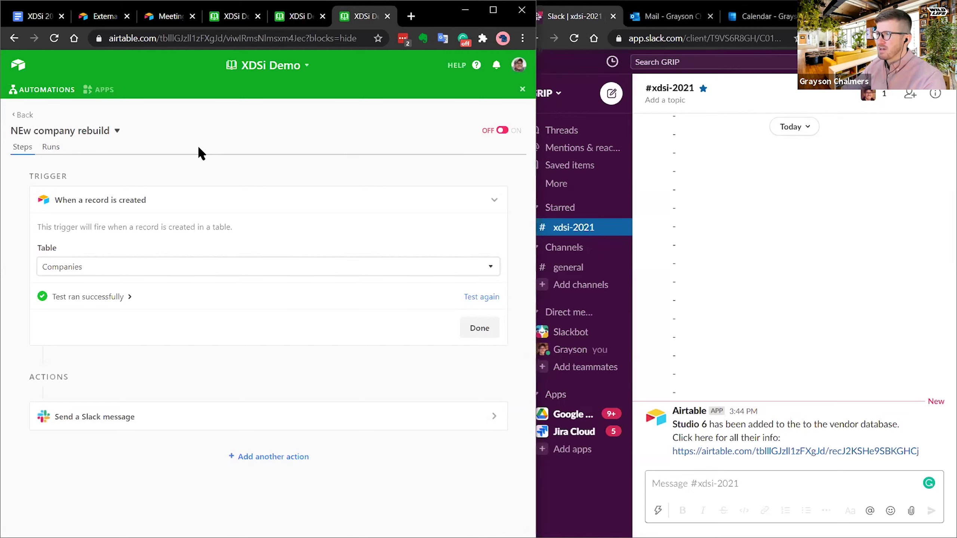
left_click(116, 131)
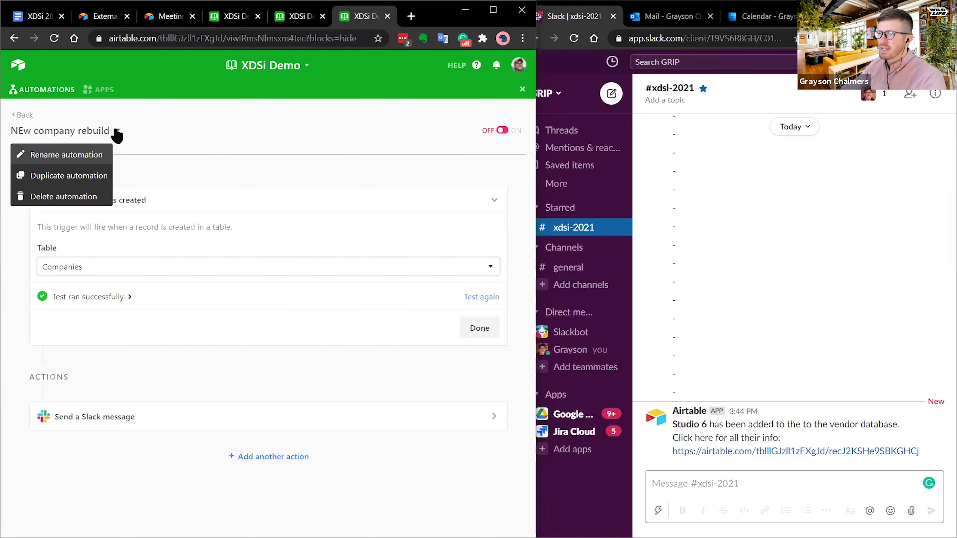
left_click(84, 155)
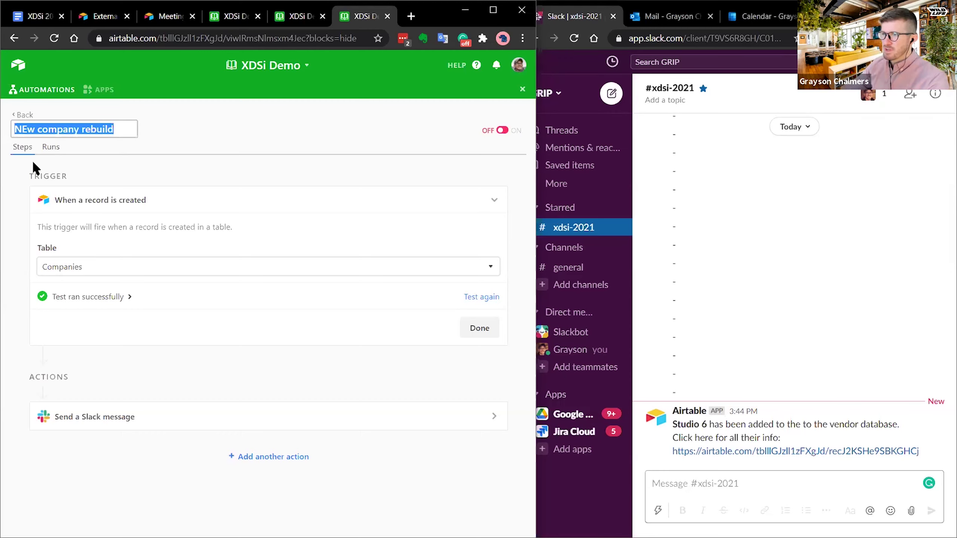
left_click(27, 129)
key("BackSpace")
type("e")
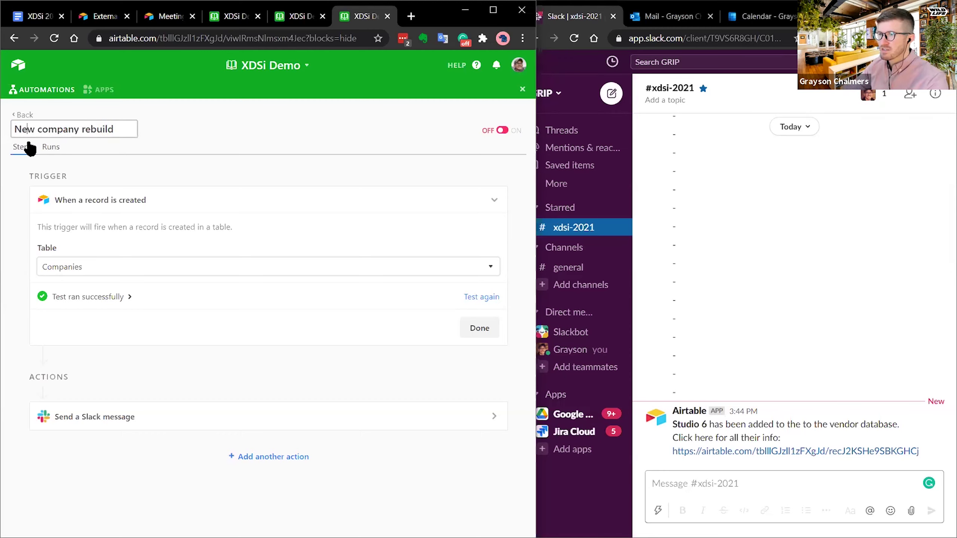
left_click(210, 124)
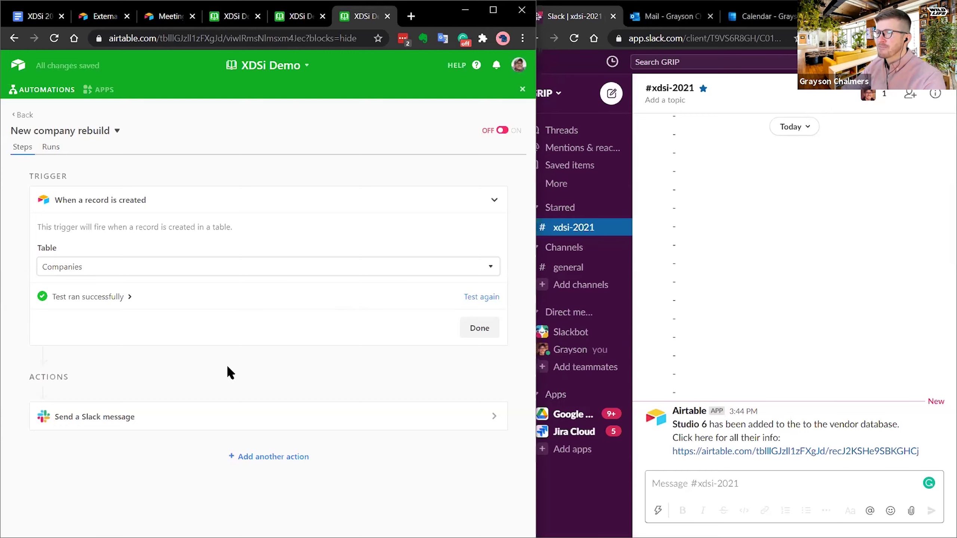
left_click(213, 414)
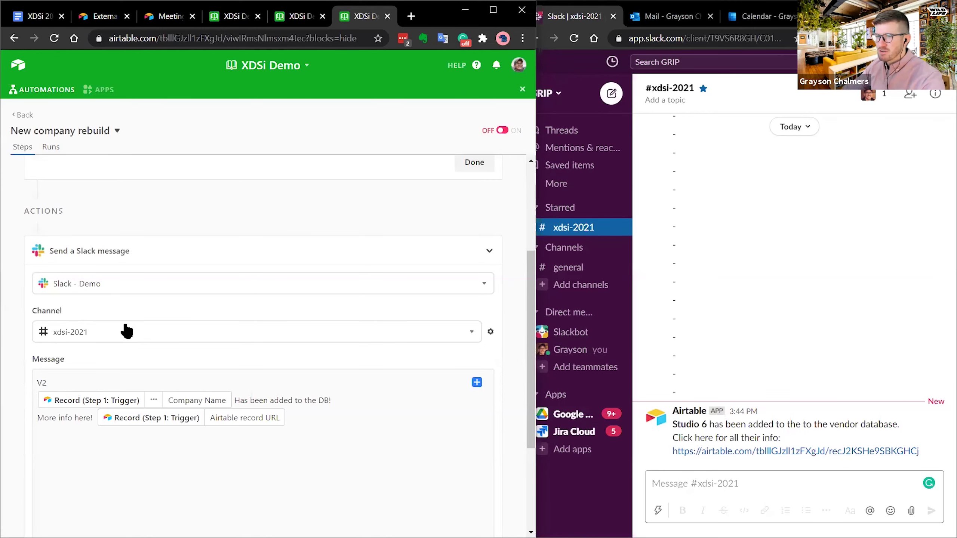
- Test the Slack step, posting the V2 Studio 3 message to xdsi-2021
scroll(298, 340, "down", 4)
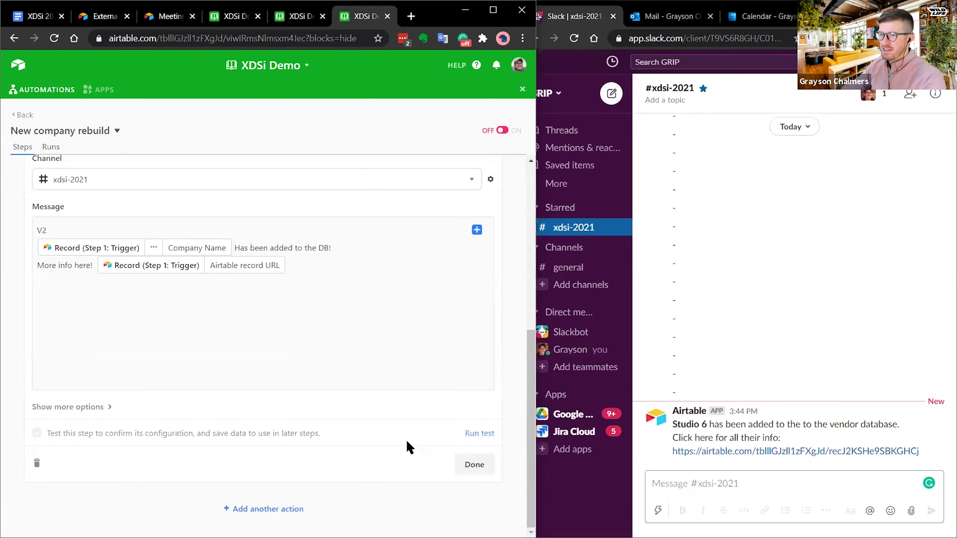
scroll(527, 329, "up", 8)
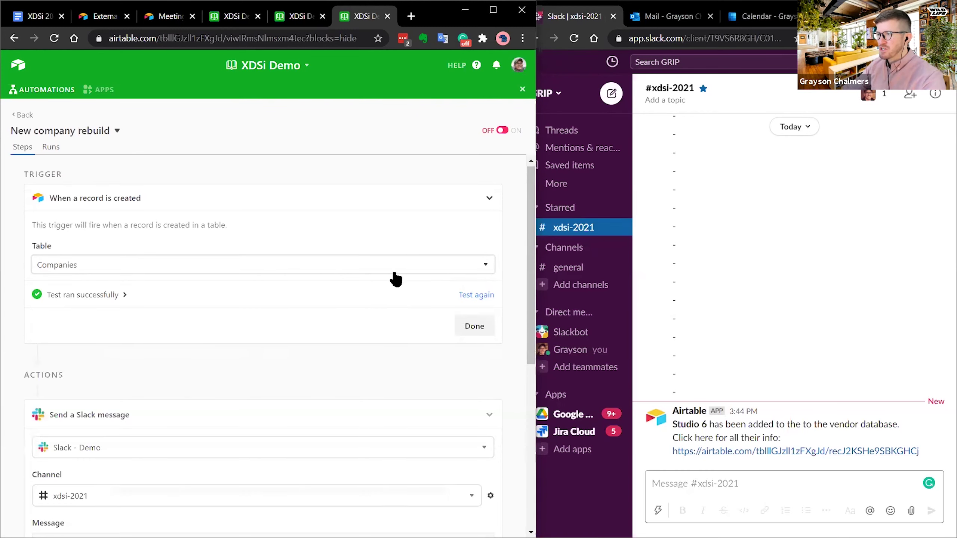
scroll(393, 278, "down", 7)
scroll(482, 502, "down", 2)
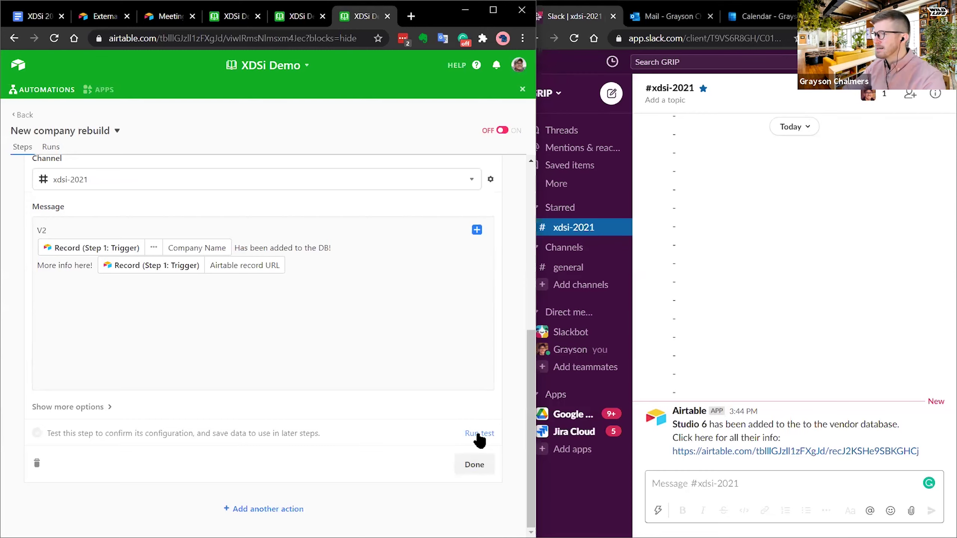
scroll(456, 424, "up", 6)
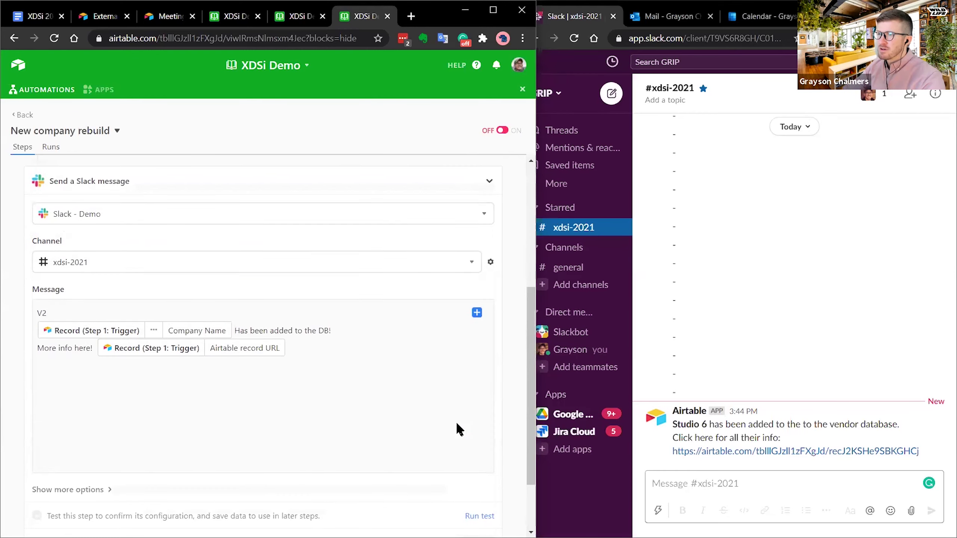
scroll(472, 440, "down", 6)
left_click(477, 434)
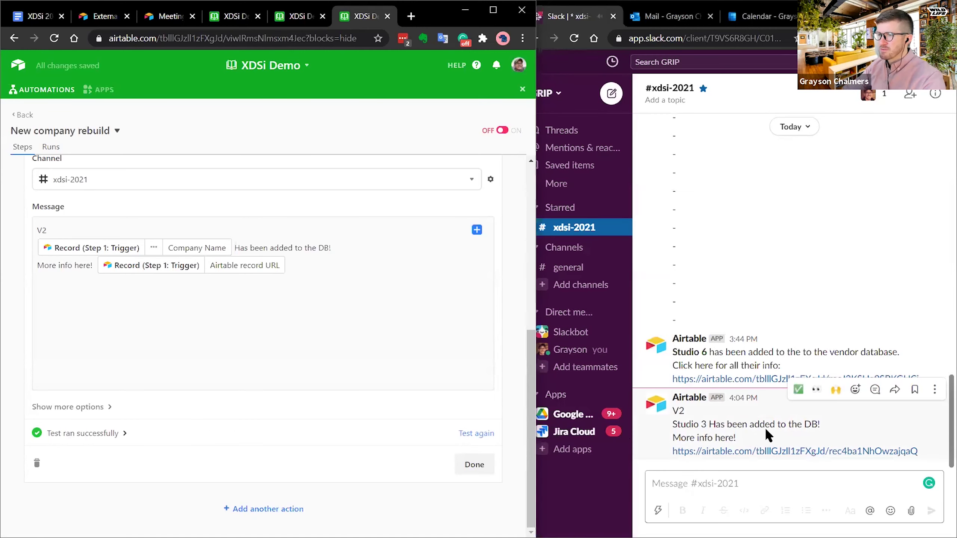
- Review the Slack test details, then widen the Airtable window beside Slack
left_click(122, 434)
scroll(151, 377, "down", 3)
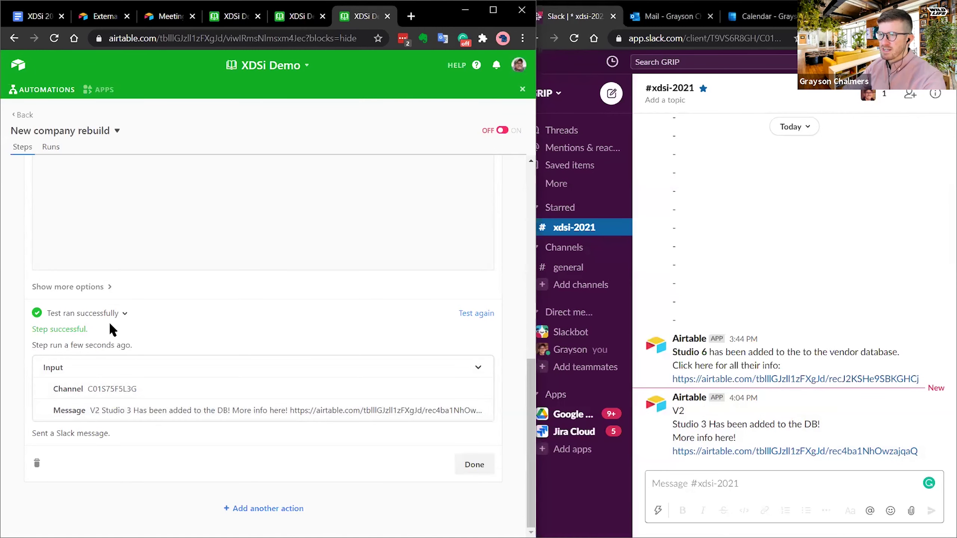
left_click(124, 312)
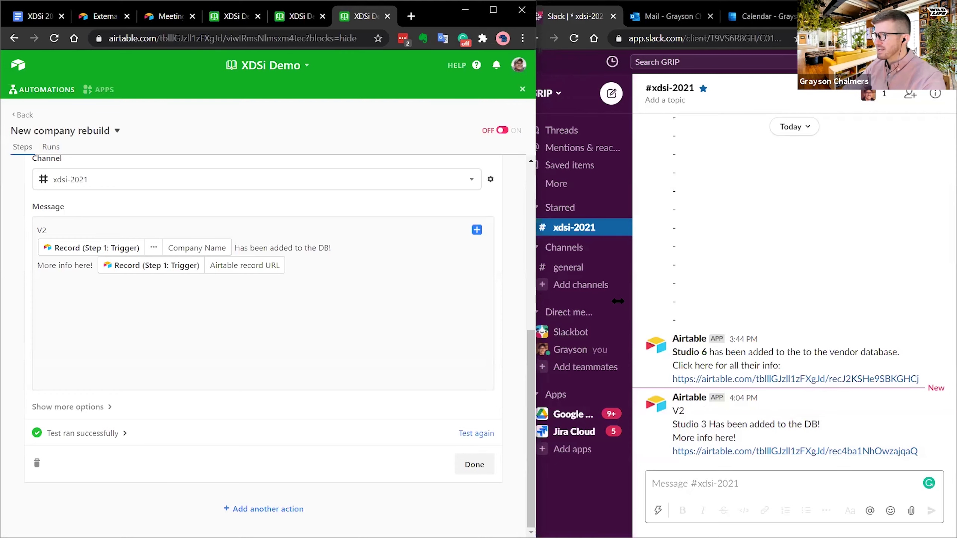
left_click_drag(538, 297, 618, 296)
left_click(789, 411)
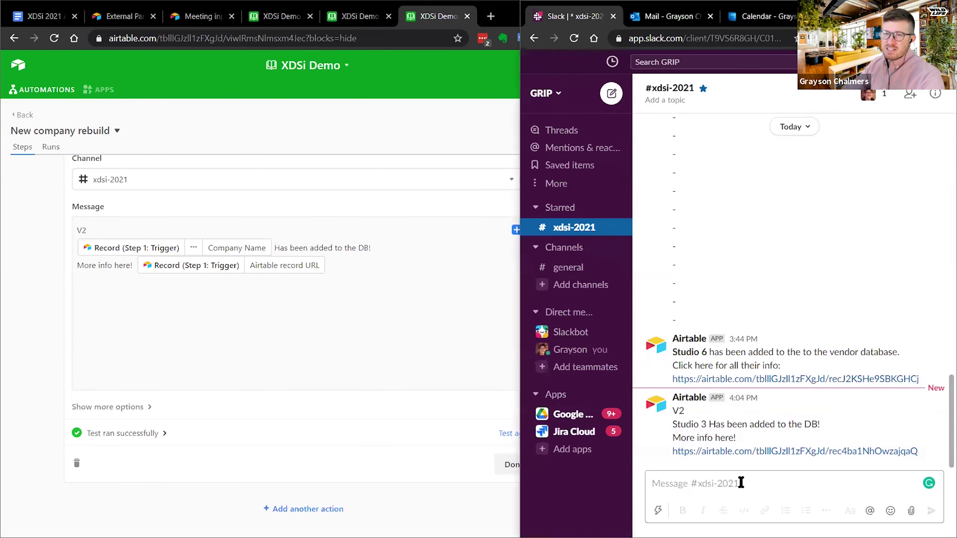
left_click(741, 483)
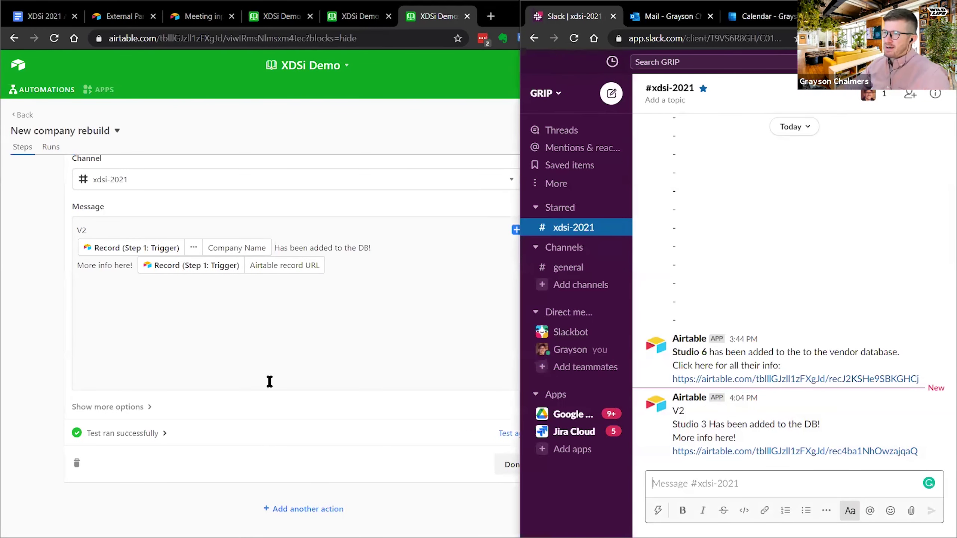
left_click(270, 347)
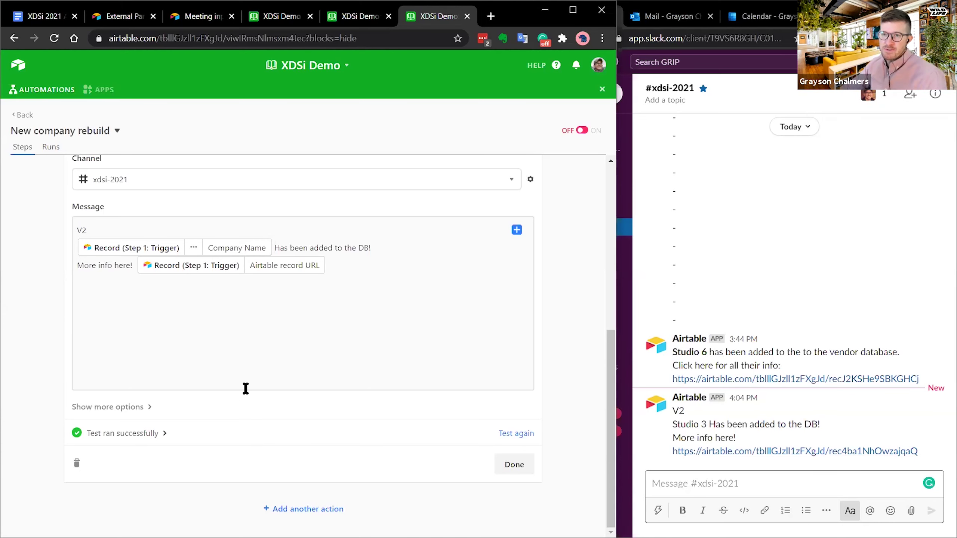
- Add a second action, Outlook Email 'Send email', after the Slack step
scroll(201, 344, "up", 6)
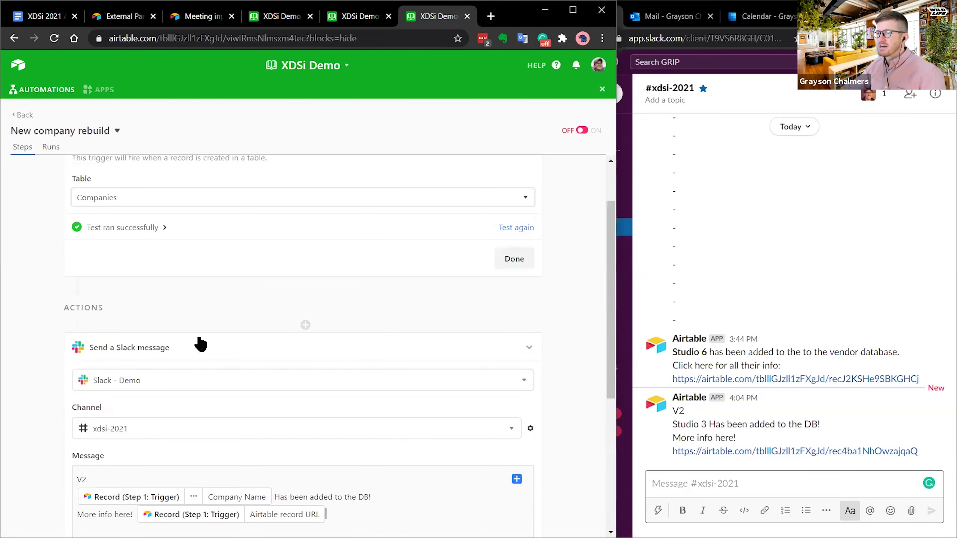
left_click(531, 350)
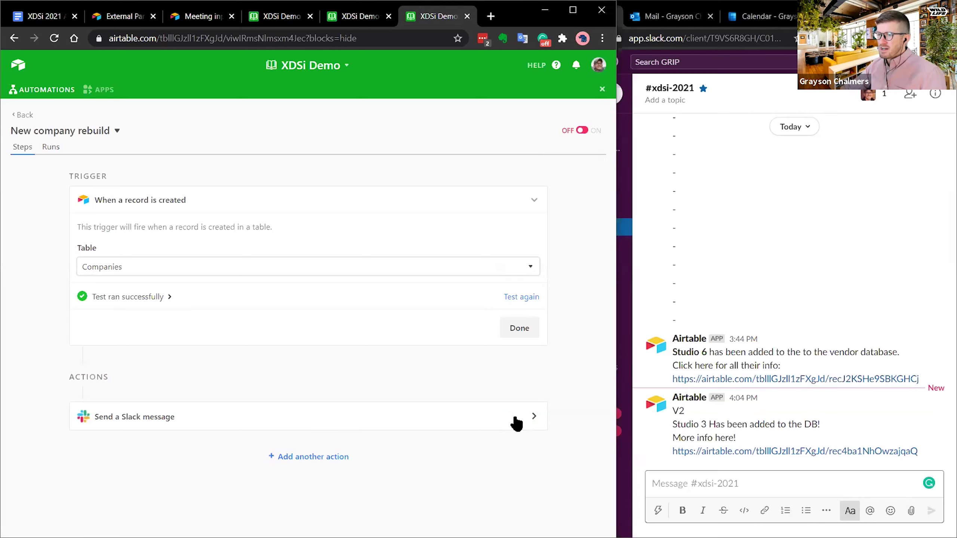
left_click(314, 456)
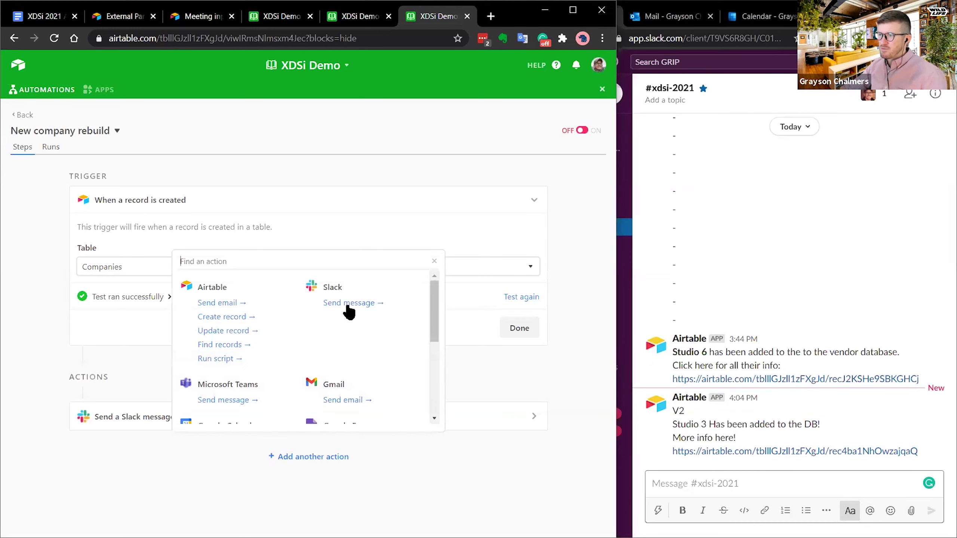
scroll(351, 376, "down", 4)
scroll(258, 341, "up", 2)
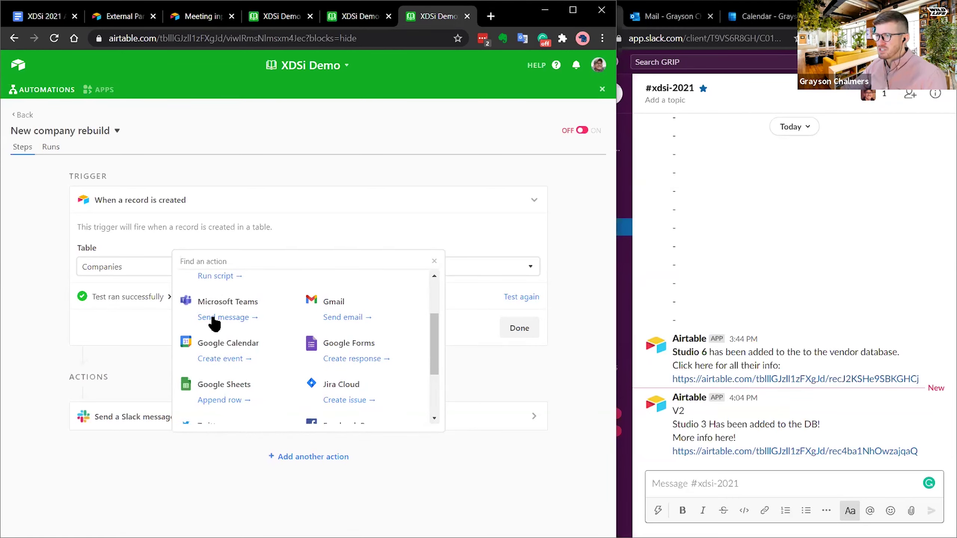
scroll(436, 363, "down", 1)
scroll(436, 367, "down", 2)
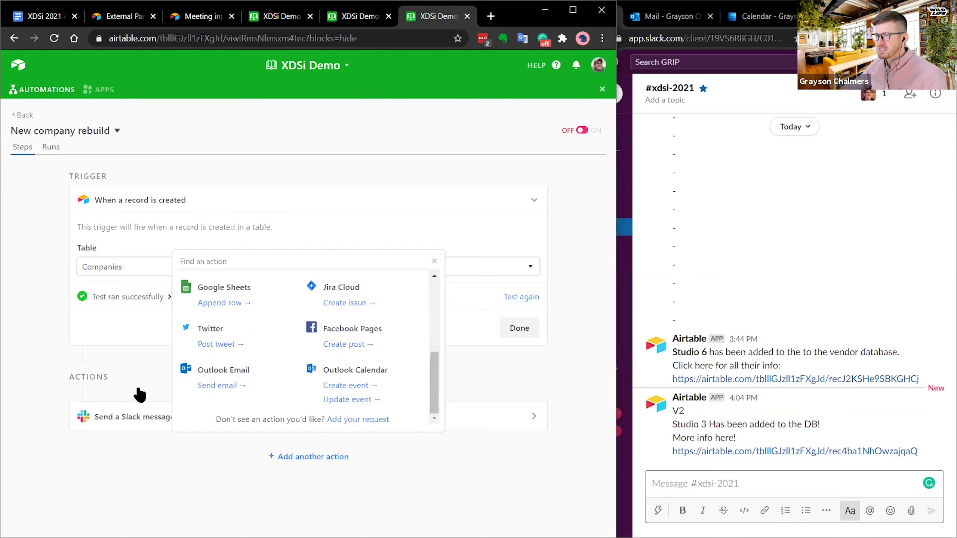
left_click(209, 386)
scroll(211, 377, "down", 4)
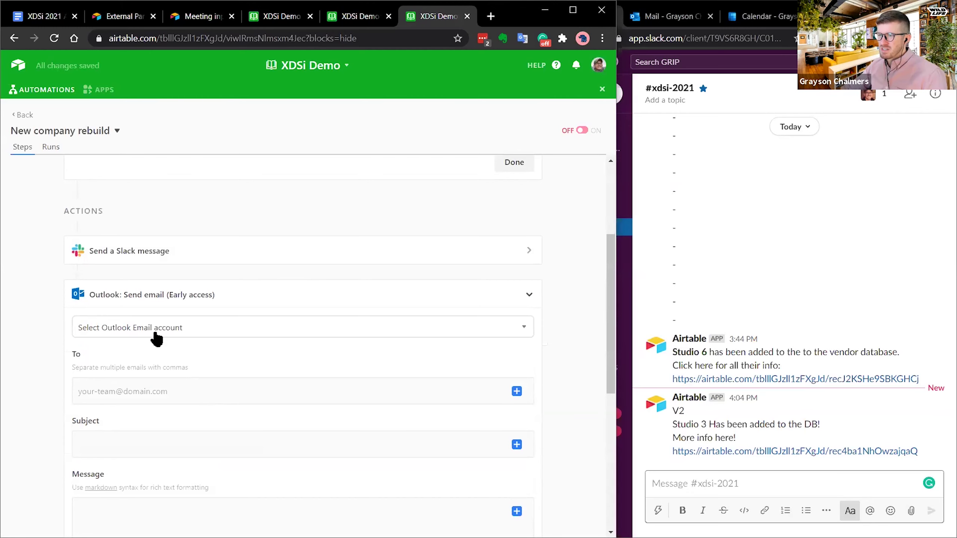
- Connect the Outlook action to the Outlook Email account
left_click(165, 327)
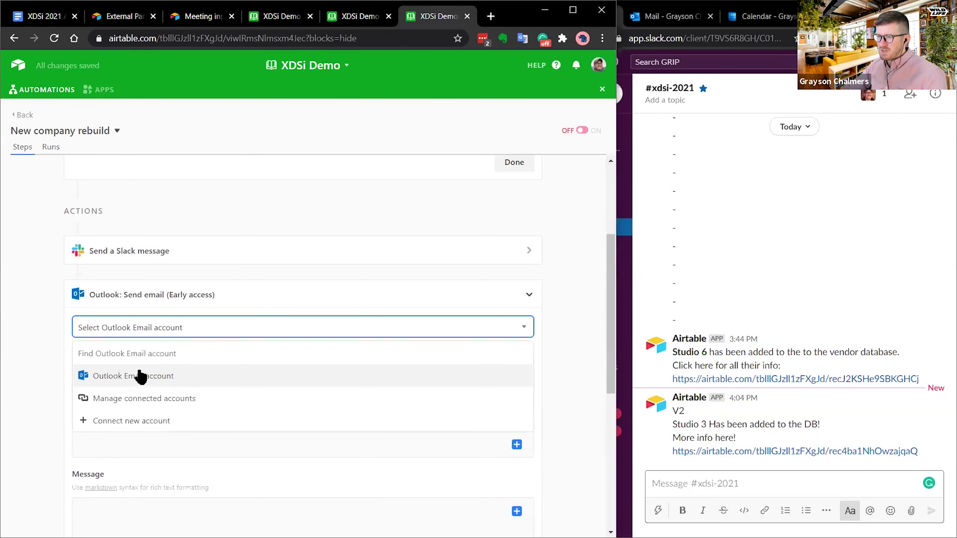
left_click(143, 377)
left_click(148, 389)
left_click(147, 439)
scroll(572, 272, "down", 4)
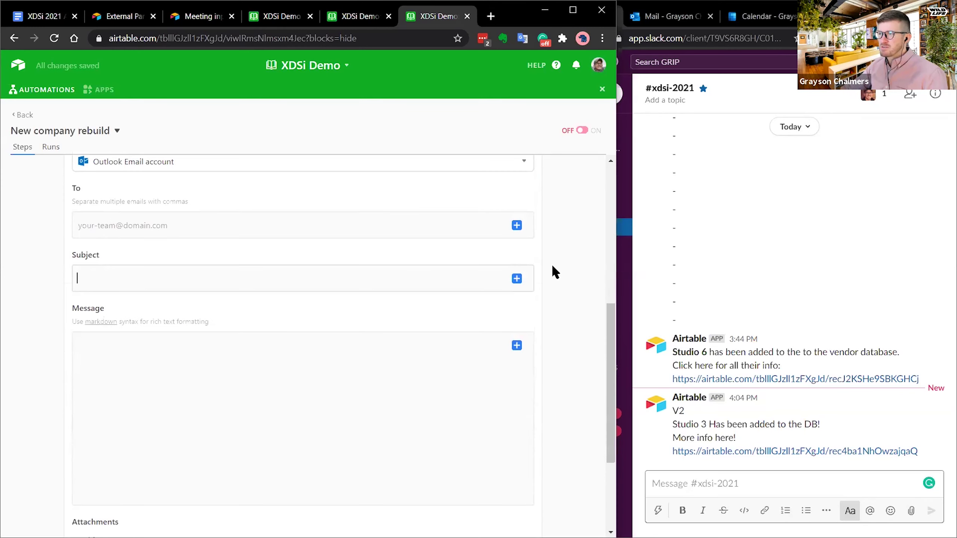
- Open the trigger record's fields to insert into the email subject
left_click(517, 226)
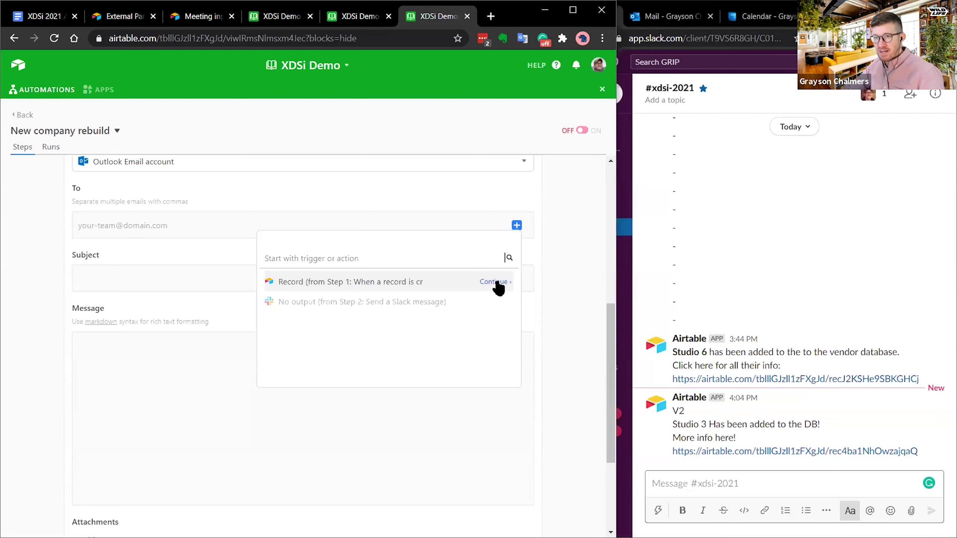
left_click(172, 228)
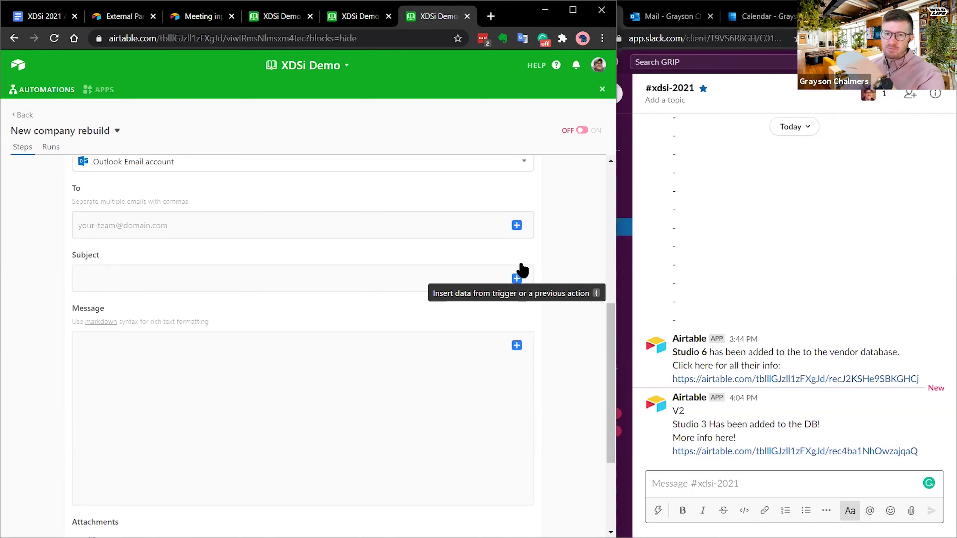
left_click(517, 278)
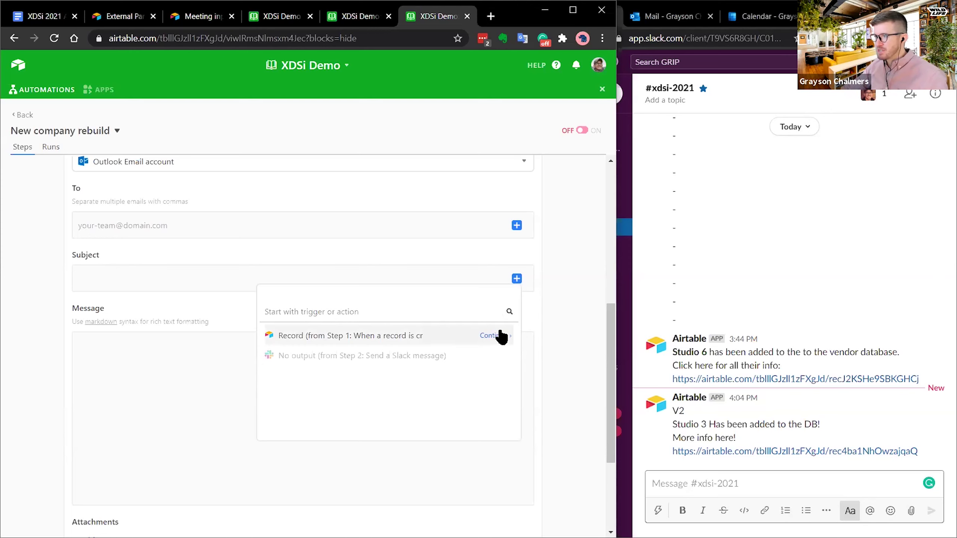
left_click(501, 335)
left_click(767, 16)
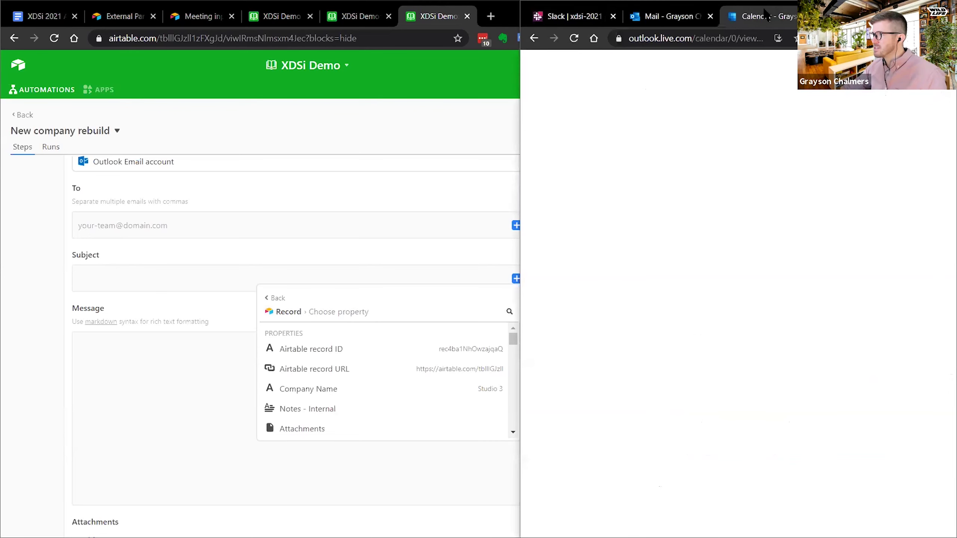
- Check the earlier notification email's subject line for reference
left_click(666, 16)
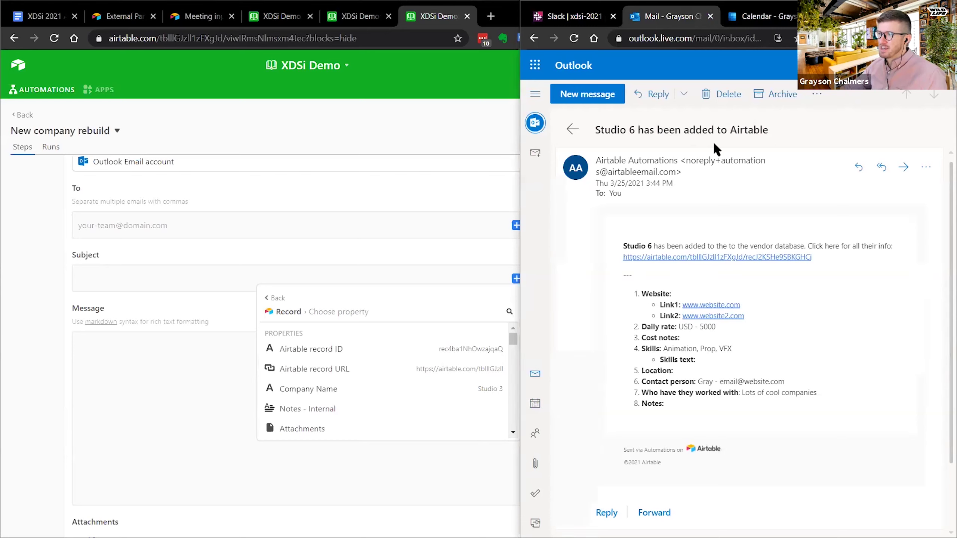
triple_click(605, 132)
left_click_drag(638, 133, 784, 139)
left_click(224, 403)
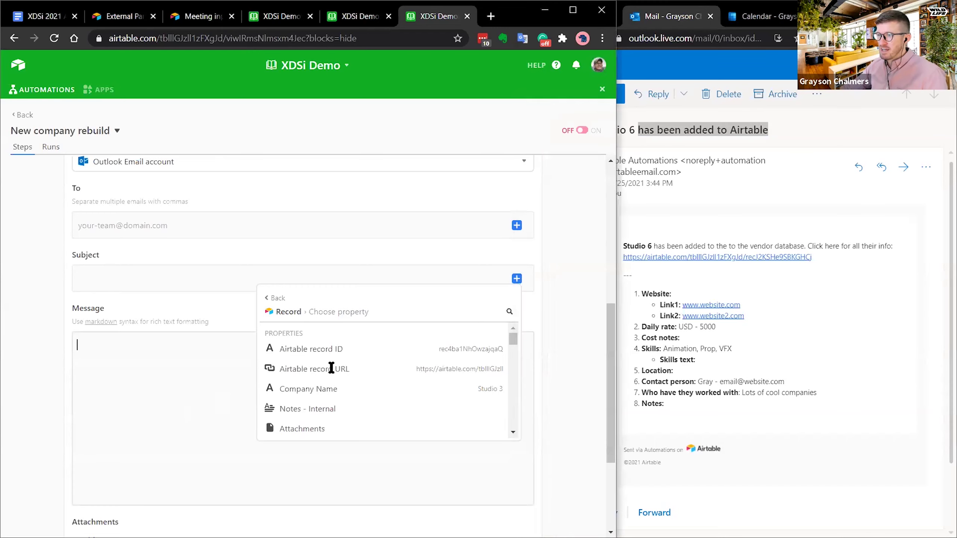
- Insert the record's Company Name on the first line of the email message
left_click(517, 346)
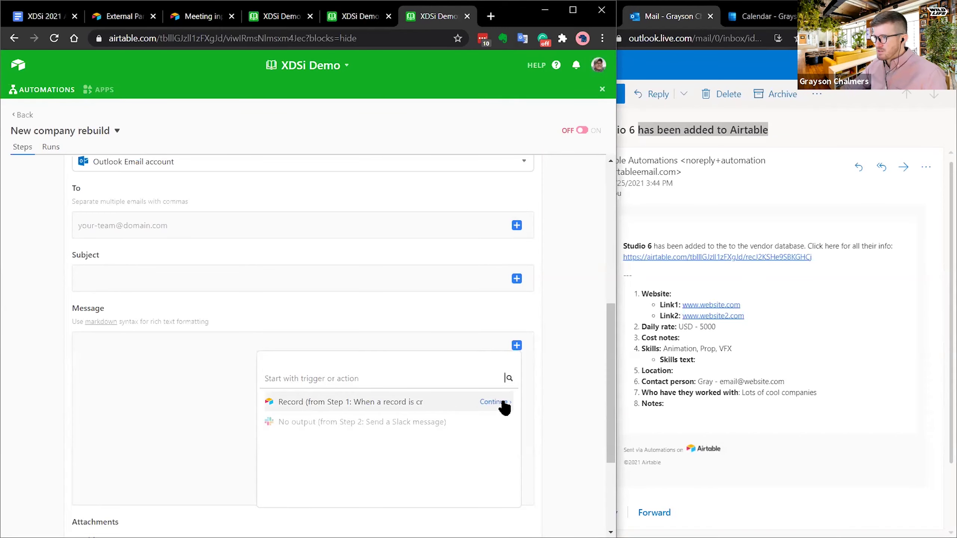
left_click(503, 403)
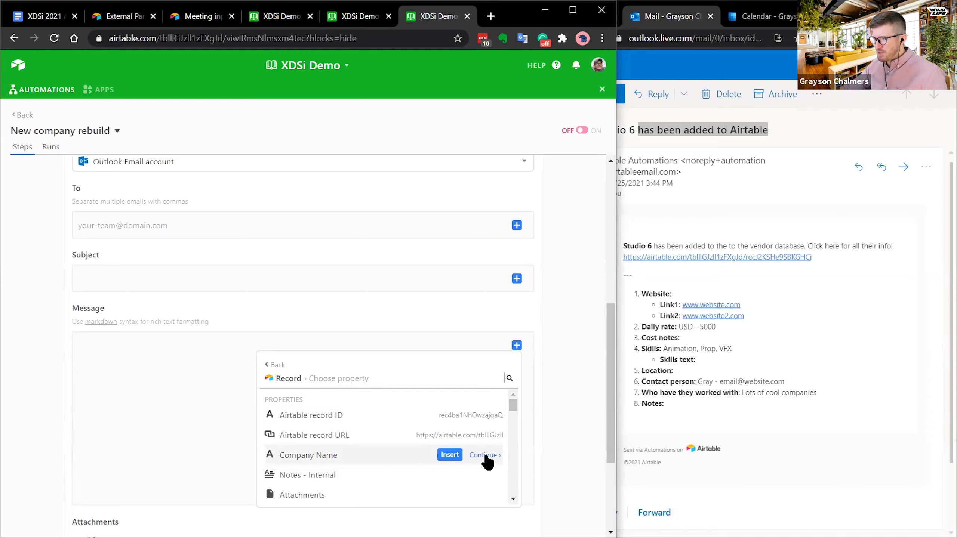
left_click(449, 455)
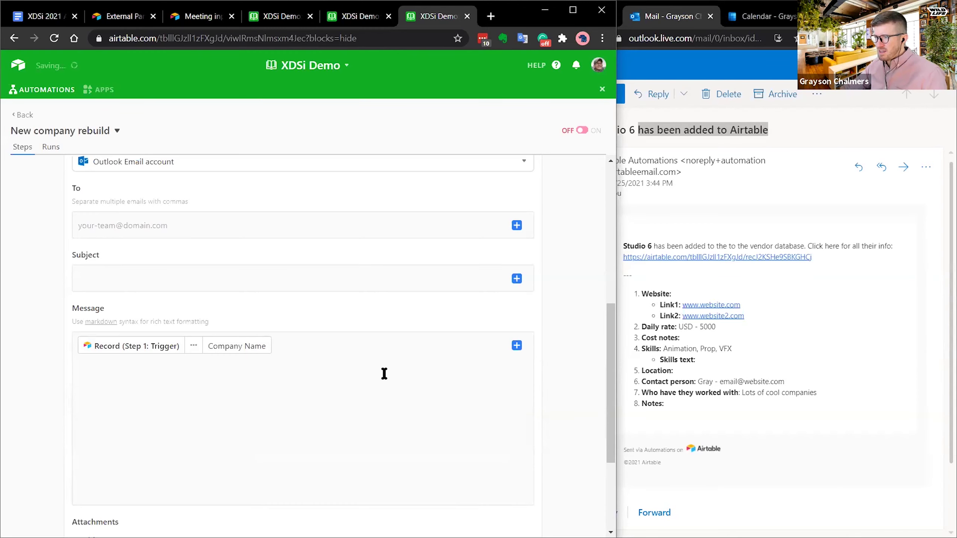
left_click(336, 364)
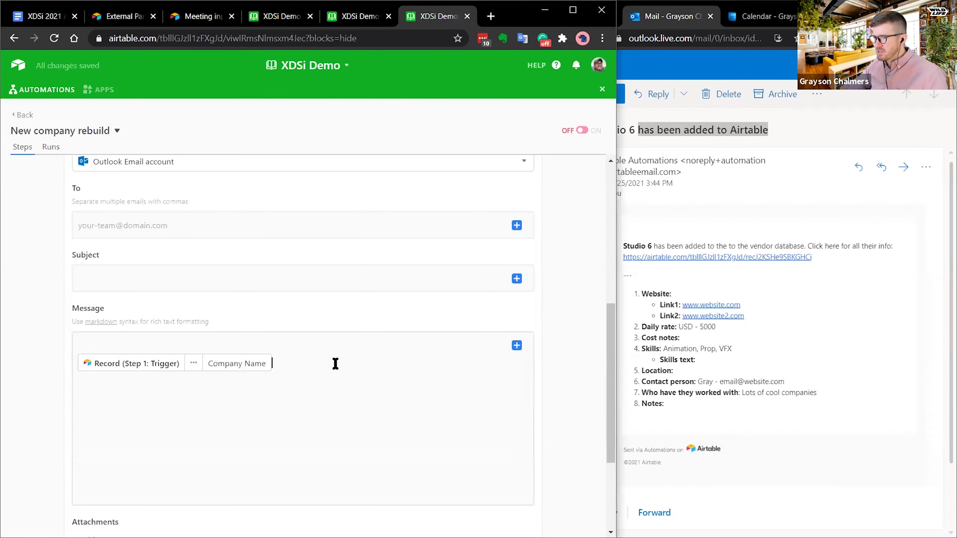
key("Return")
key("BackSpace")
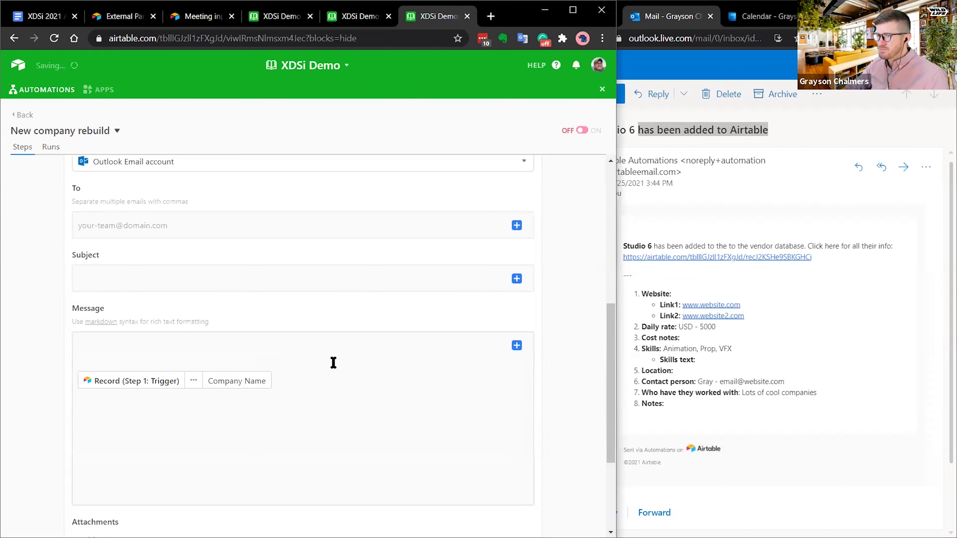
key("BackSpace")
key("BackSpace")
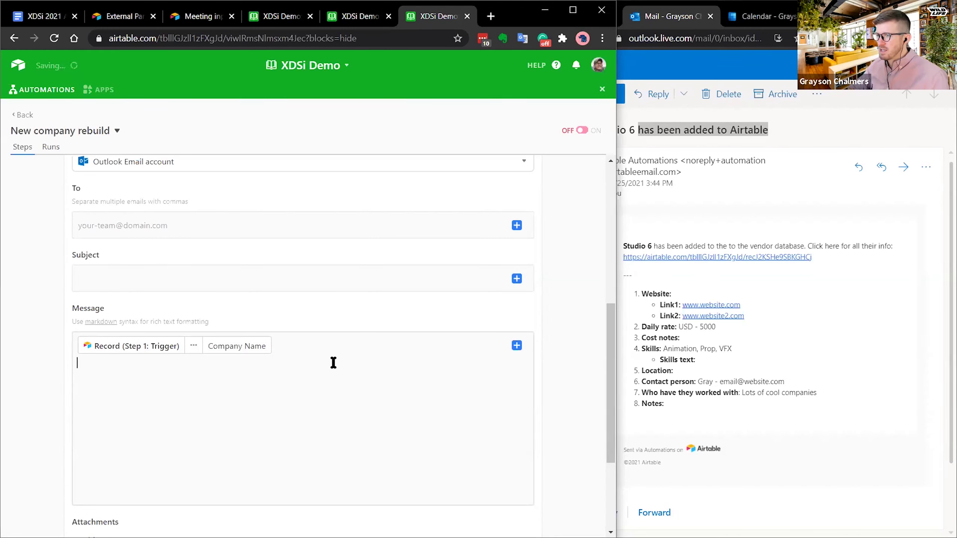
- Add the Airtable record URL to the message on its own line
left_click(513, 346)
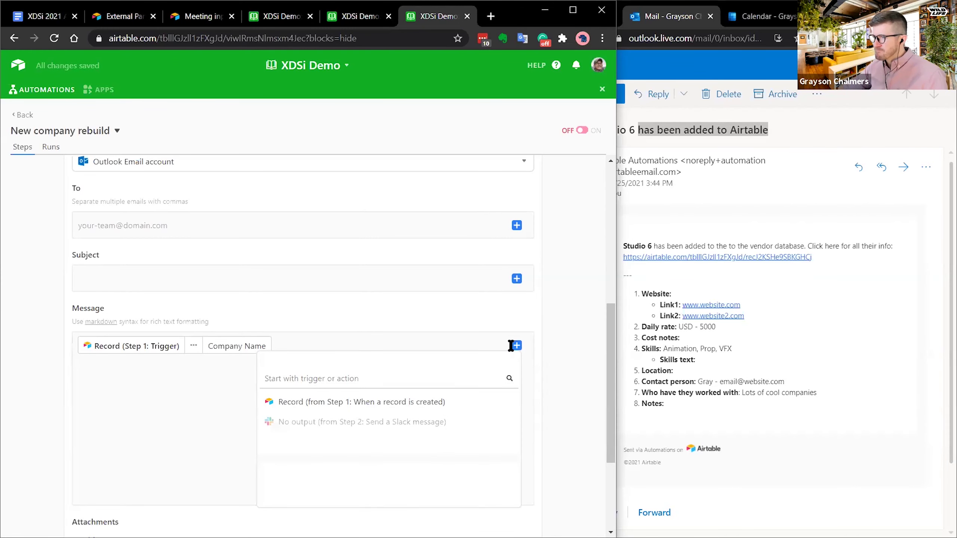
left_click(505, 402)
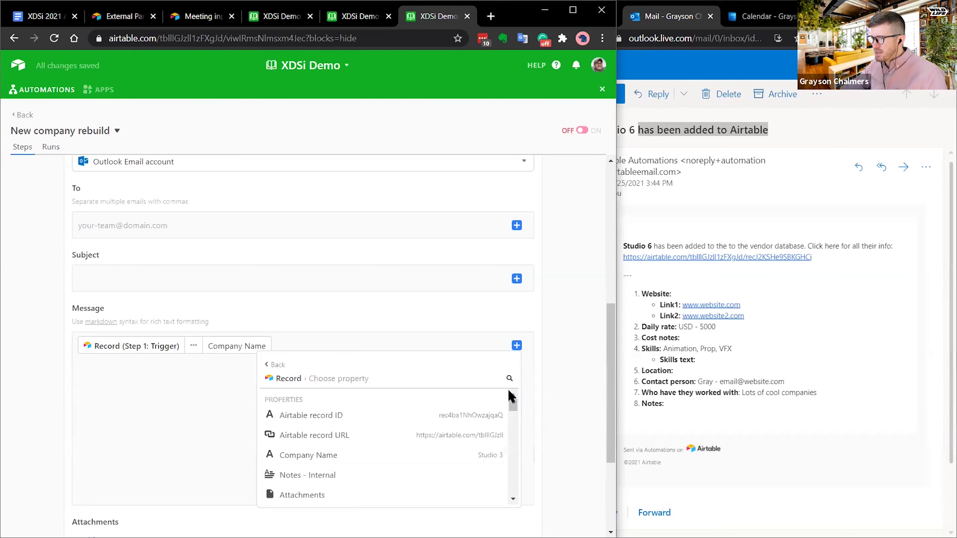
mouse_move(486, 440)
left_click(450, 436)
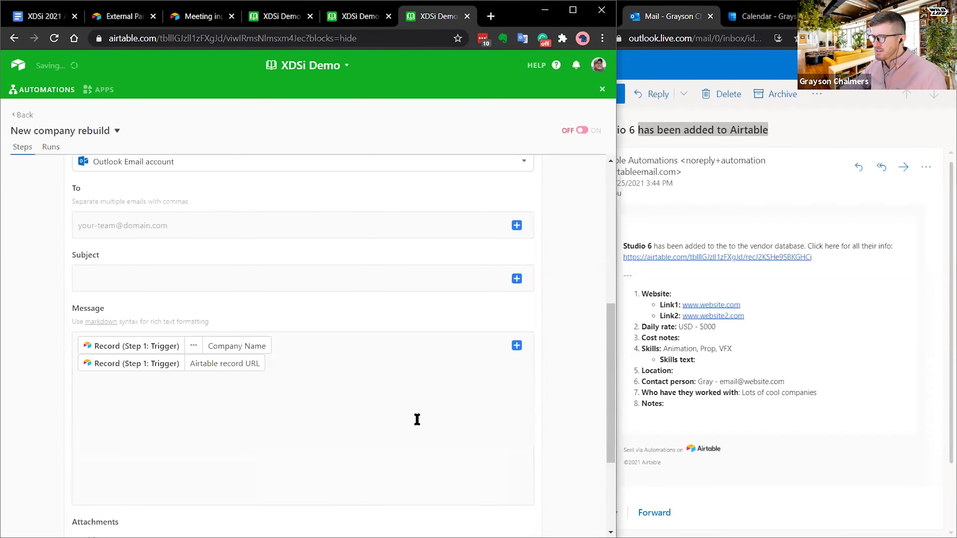
key("Return")
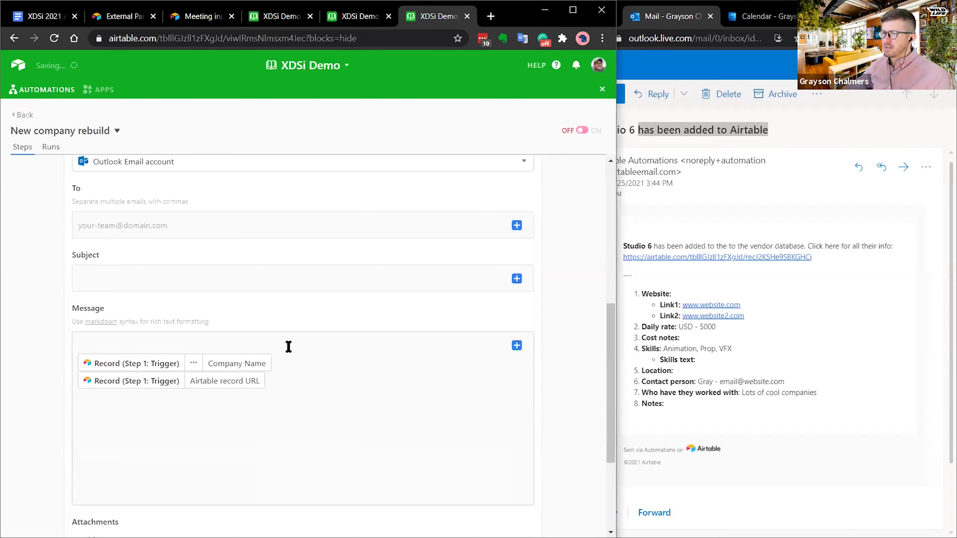
key("Return")
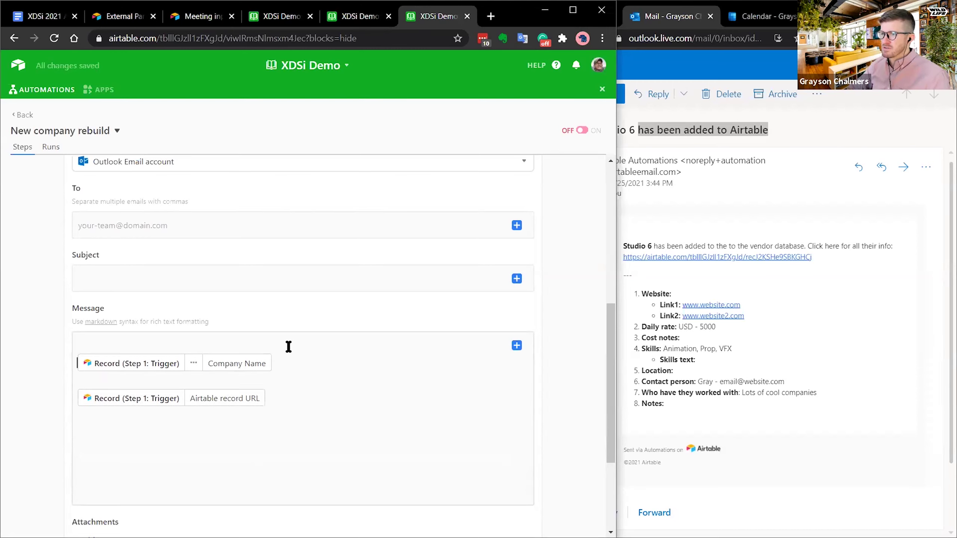
key("BackSpace")
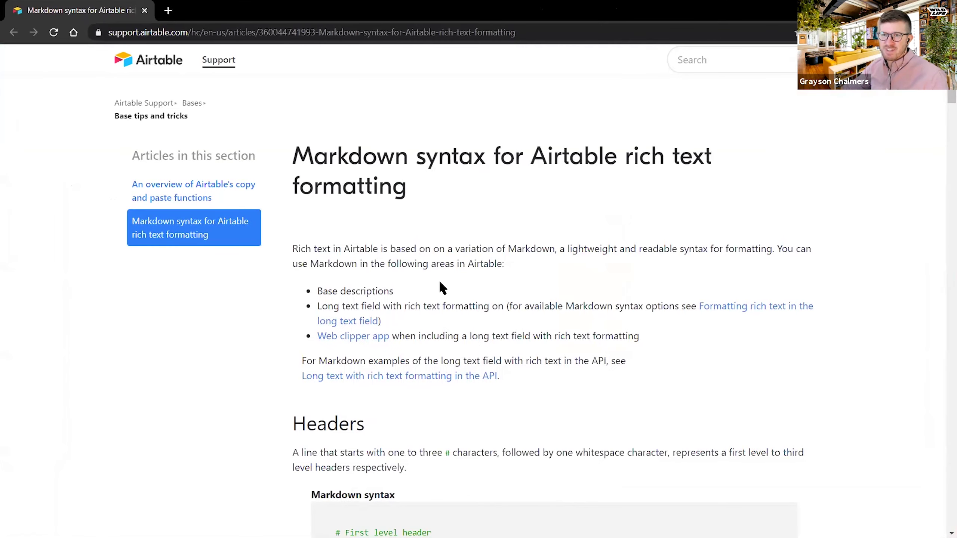
scroll(471, 259, "down", 5)
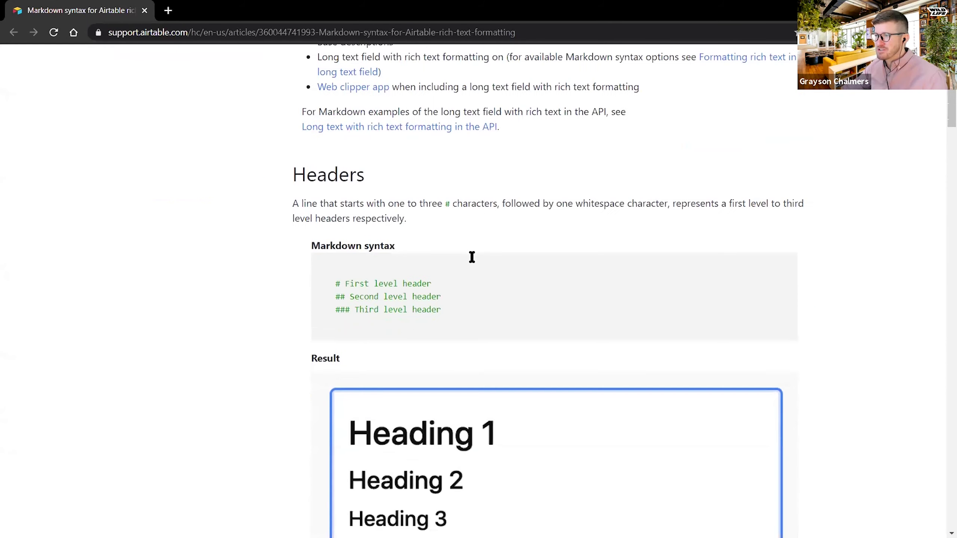
scroll(345, 346, "down", 15)
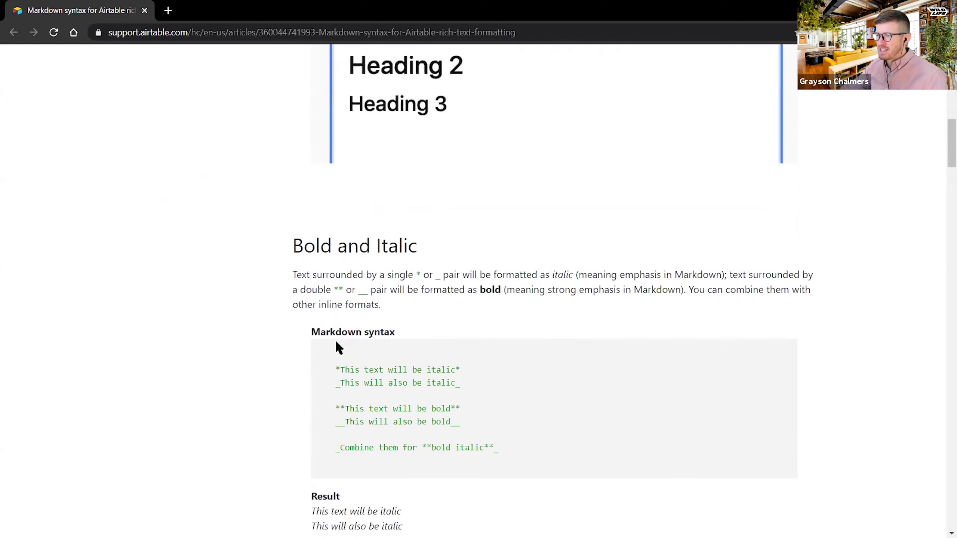
scroll(299, 338, "down", 12)
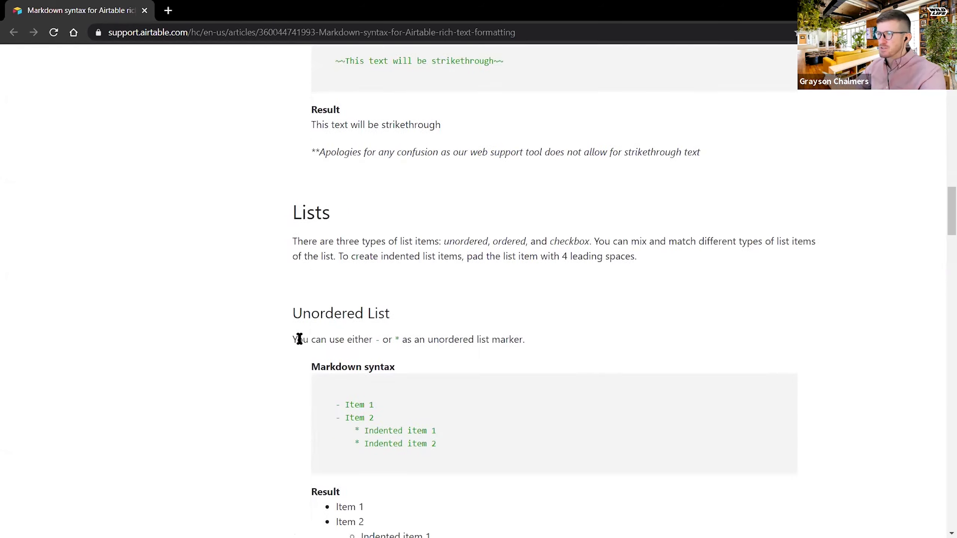
scroll(301, 341, "down", 2)
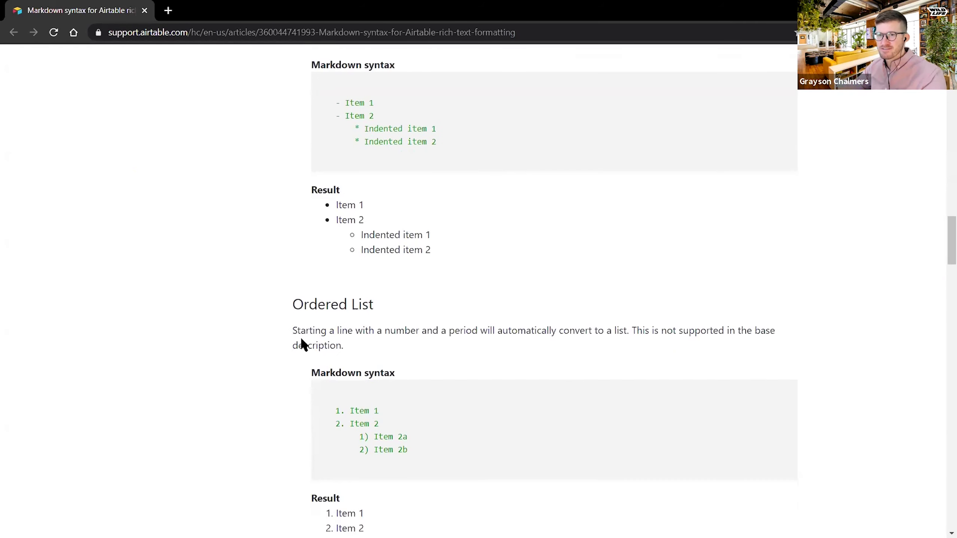
scroll(300, 340, "down", 4)
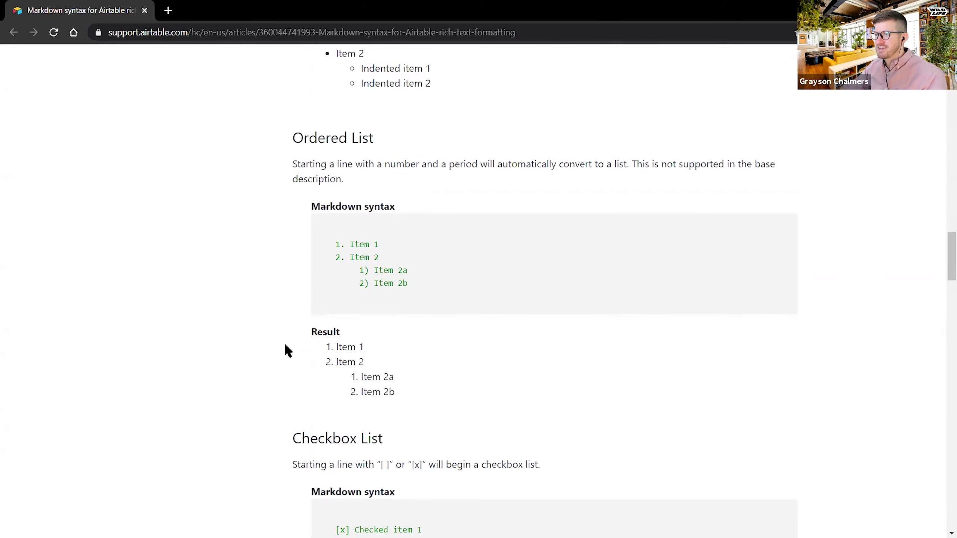
scroll(285, 348, "down", 4)
scroll(276, 345, "down", 1)
scroll(267, 342, "down", 4)
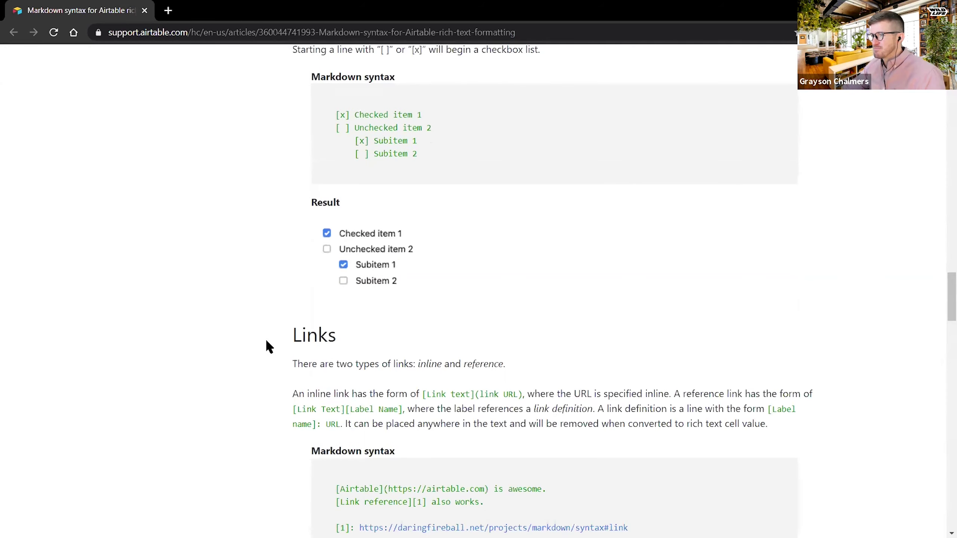
scroll(239, 339, "down", 4)
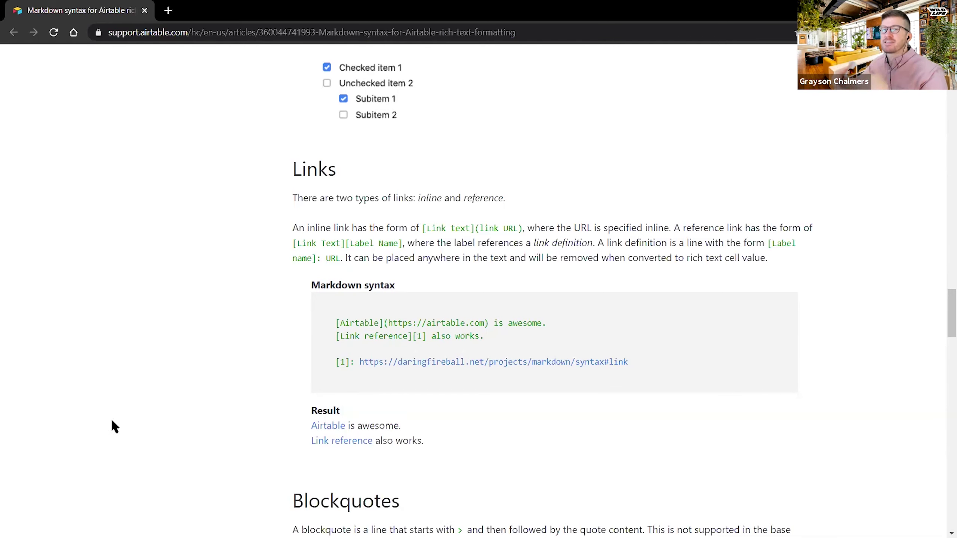
scroll(204, 357, "down", 6)
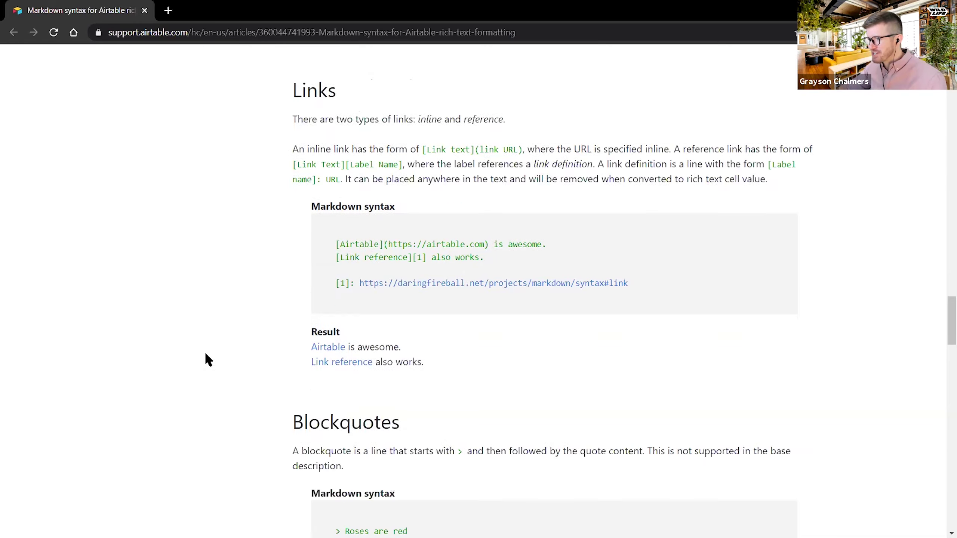
scroll(224, 354, "down", 6)
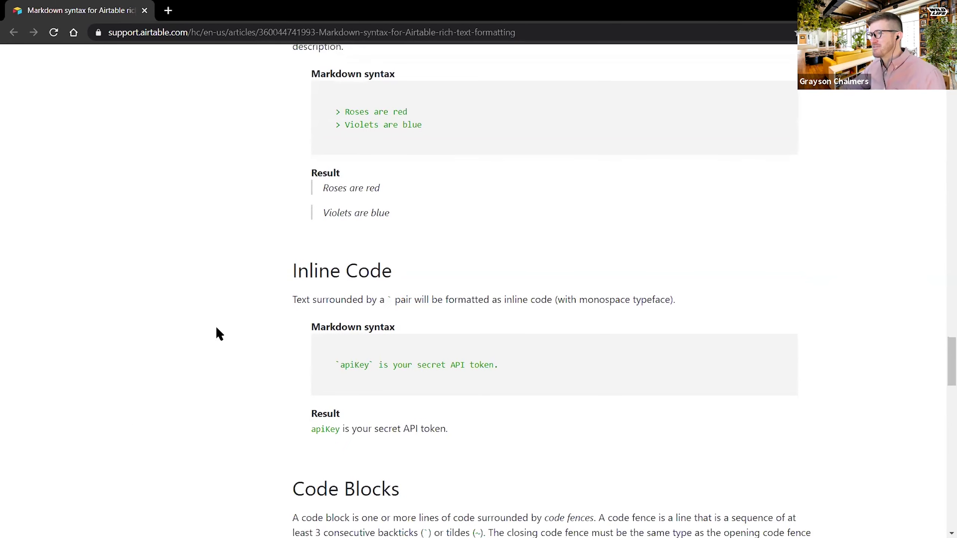
scroll(226, 326, "down", 10)
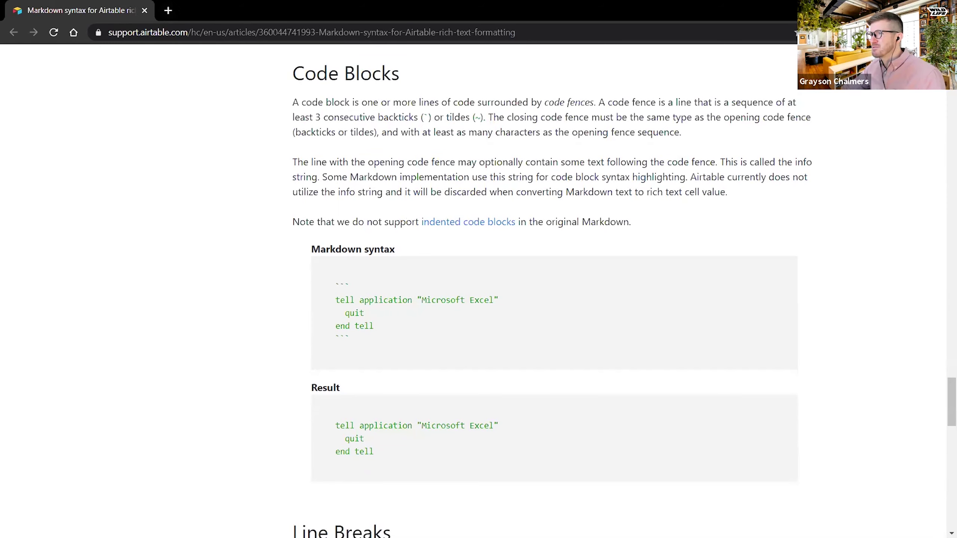
- Wrap the Company Name line in ** markers so it shows bold in the Outlook message
key("ctrl+w")
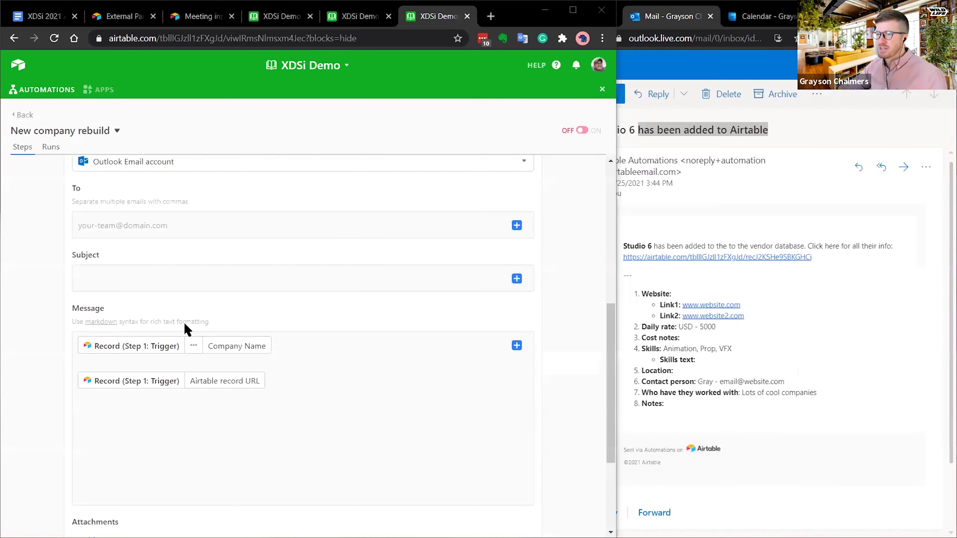
left_click(292, 347)
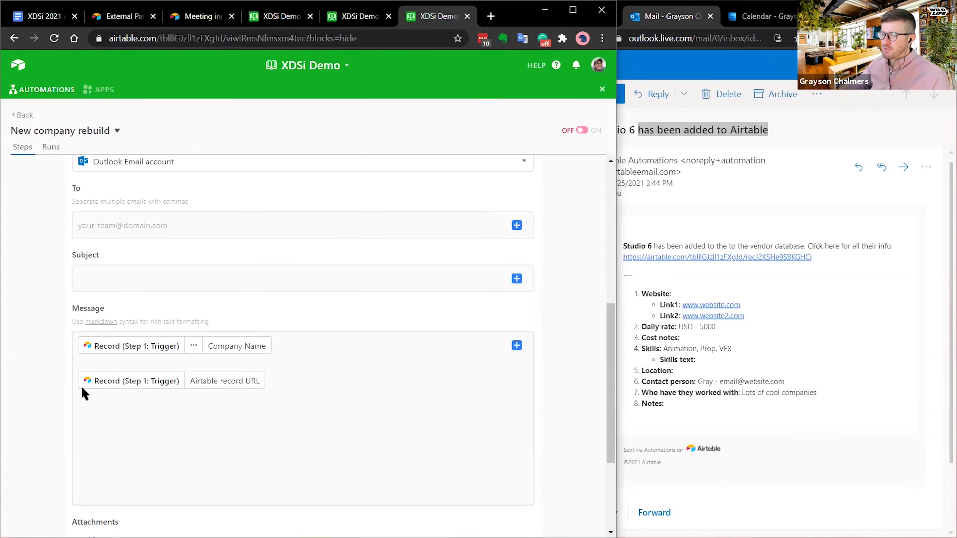
type("**")
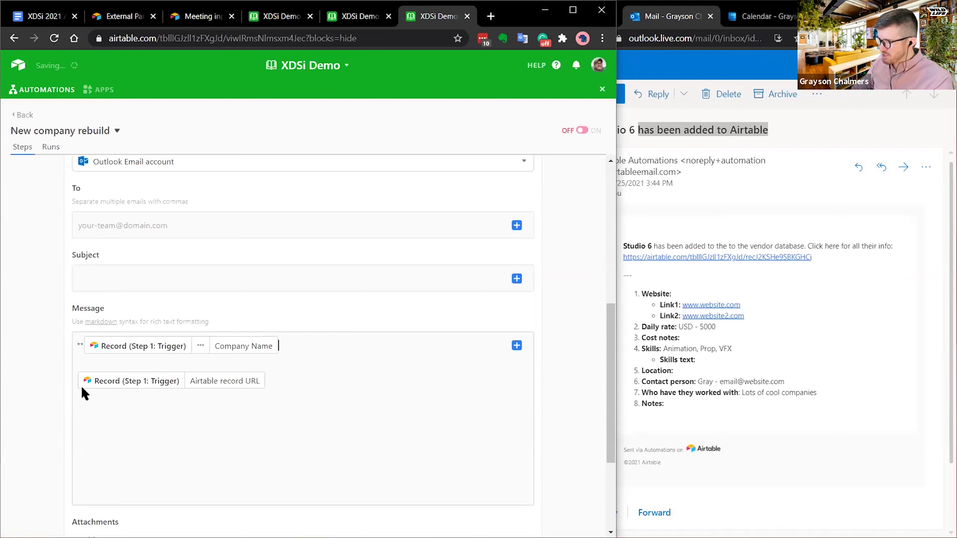
key("End")
type("**")
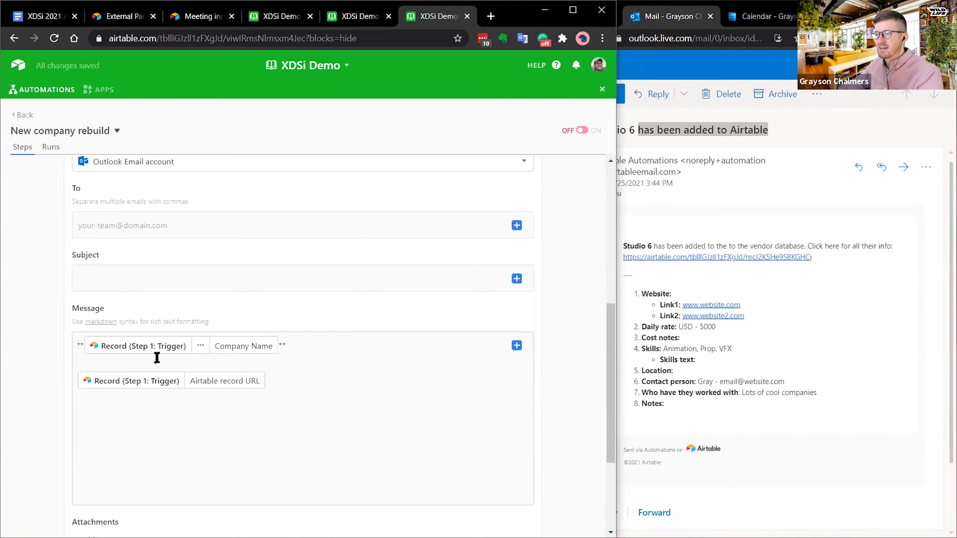
- Browse the triggering record's fields in the insert-data list, then close it without inserting anything
left_click(517, 346)
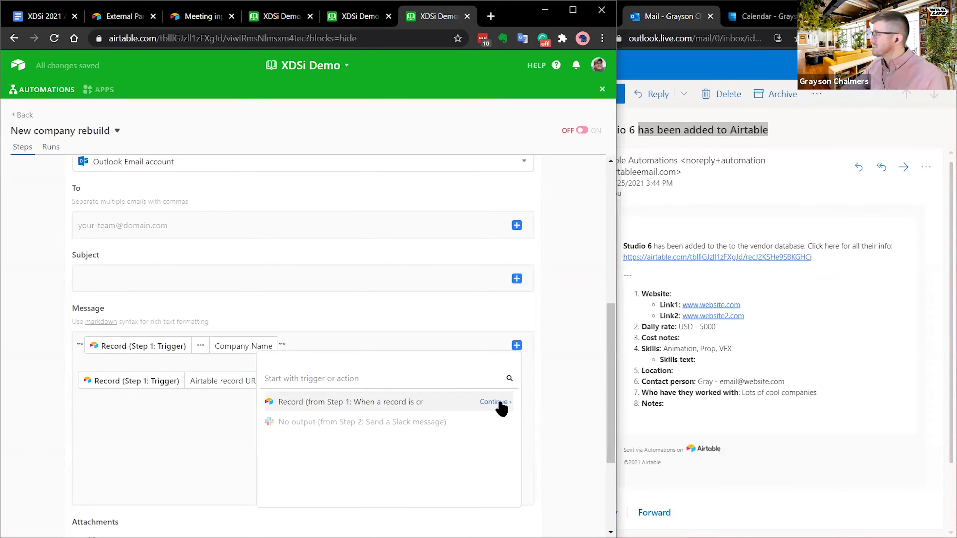
left_click(501, 403)
scroll(358, 457, "down", 4)
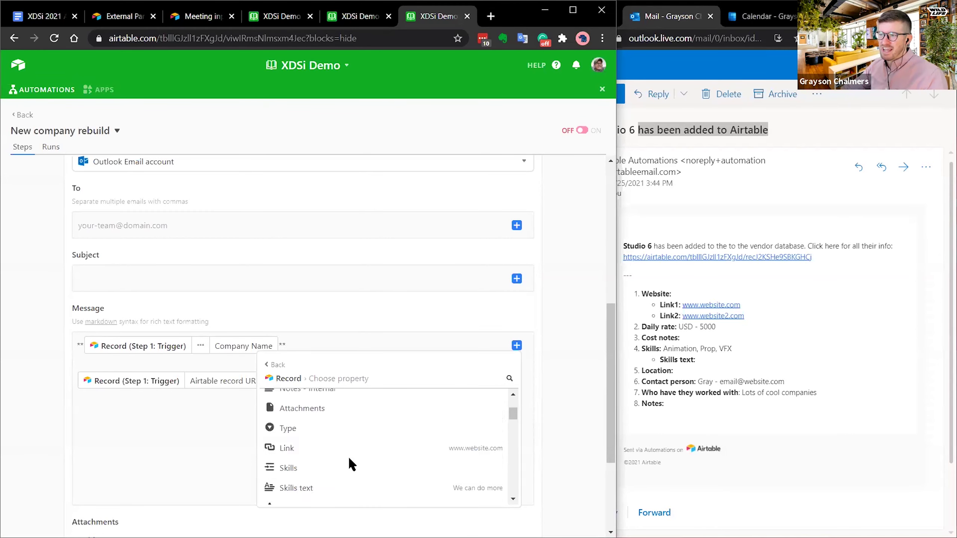
scroll(331, 437, "down", 2)
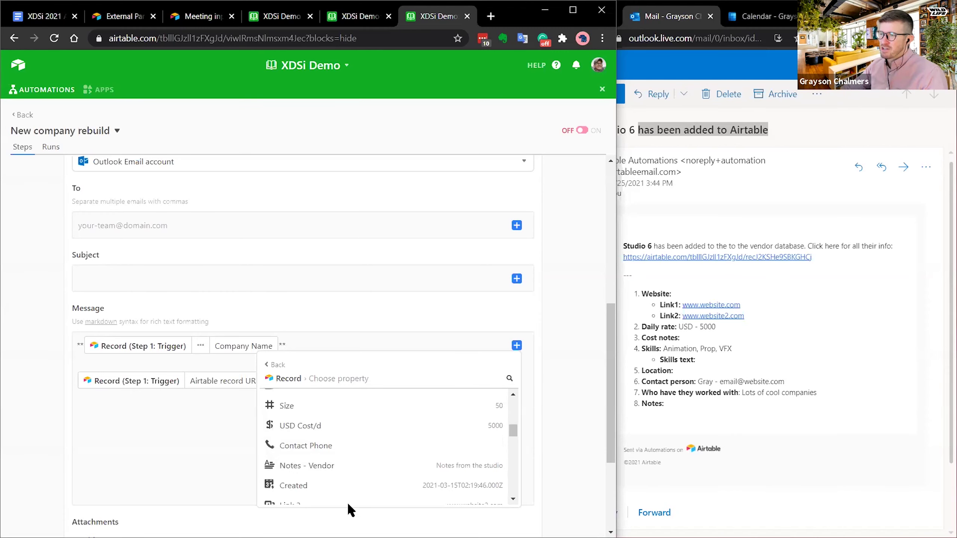
scroll(315, 449, "down", 2)
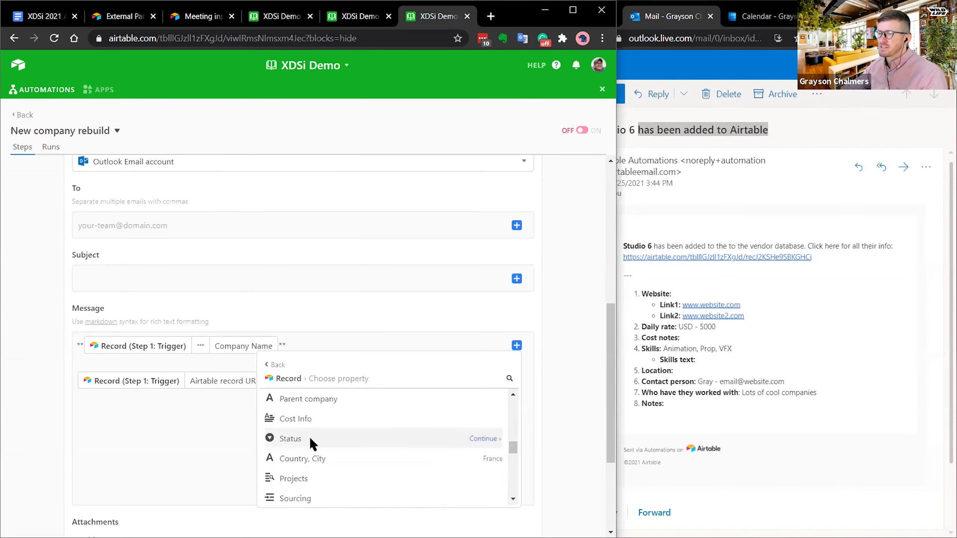
scroll(314, 449, "down", 2)
left_click(249, 446)
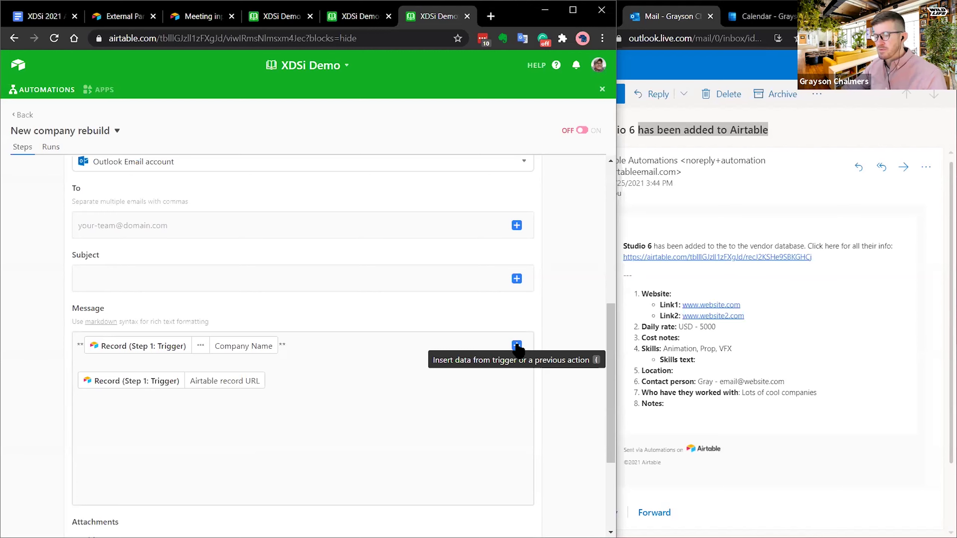
scroll(538, 328, "down", 4)
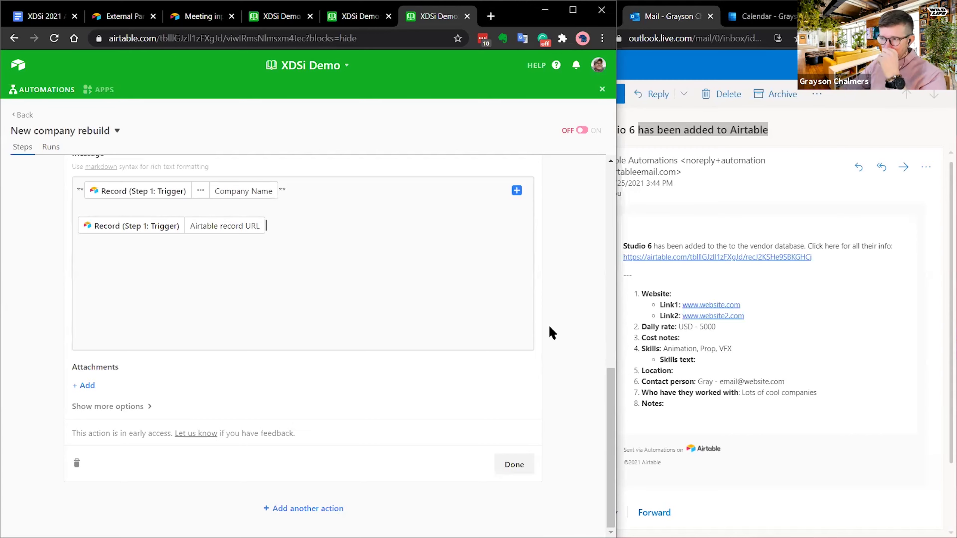
- Close and reopen the Outlook: Send email step to review its settings
scroll(396, 381, "up", 2)
scroll(402, 376, "down", 2)
left_click(520, 465)
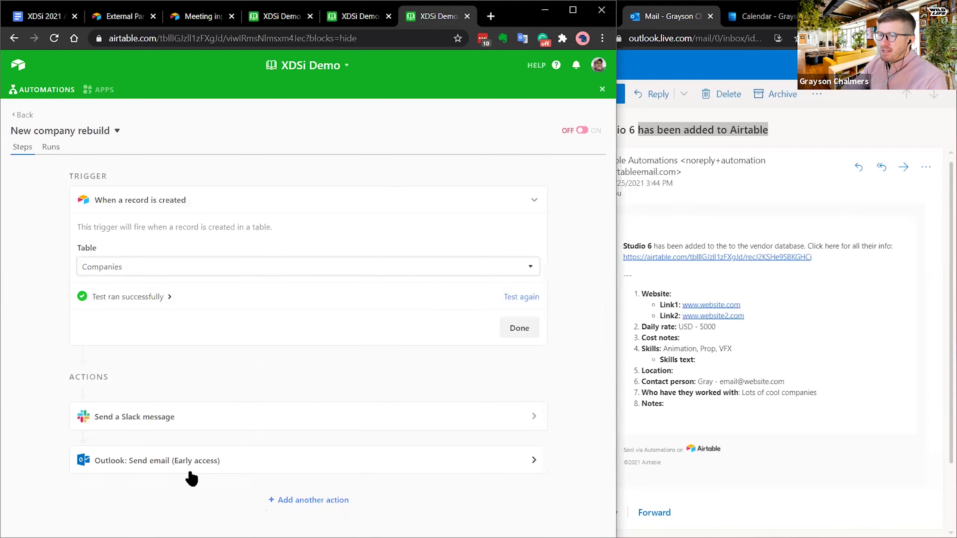
left_click(473, 468)
scroll(535, 377, "down", 5)
scroll(157, 209, "up", 2)
scroll(75, 240, "up", 4)
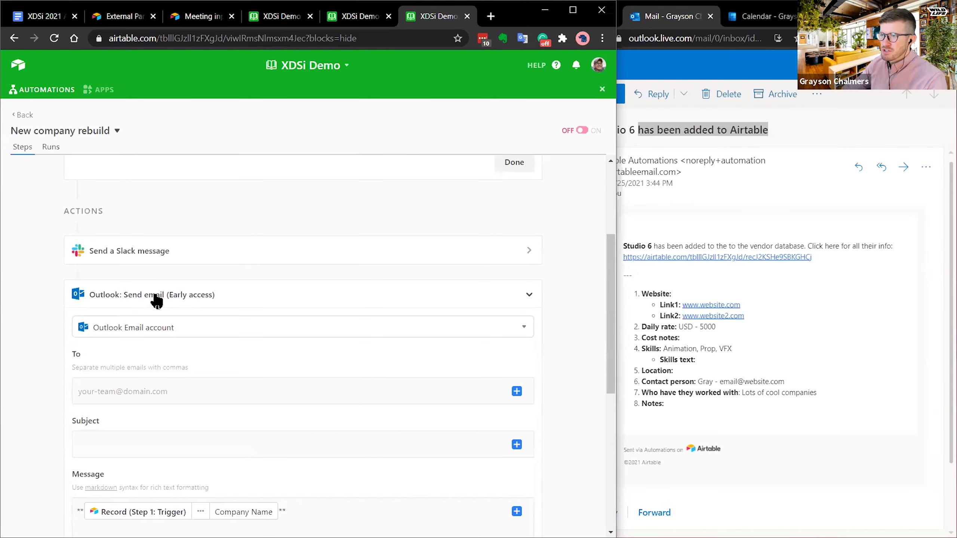
scroll(49, 339, "down", 6)
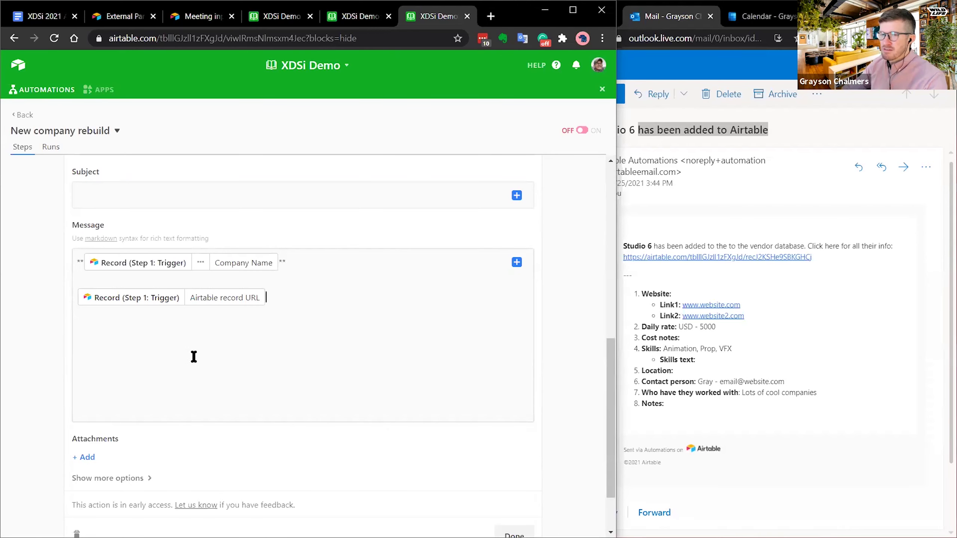
scroll(170, 456, "down", 2)
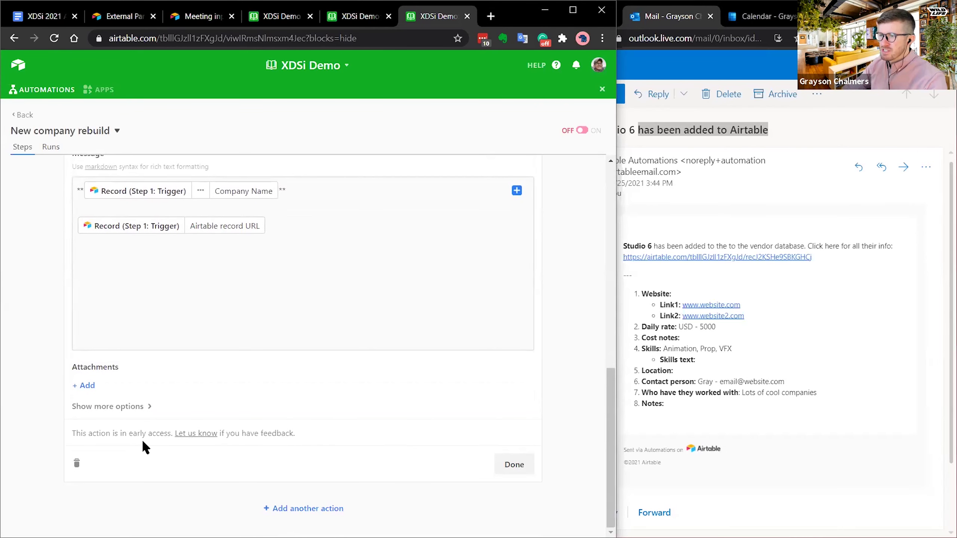
scroll(496, 362, "up", 8)
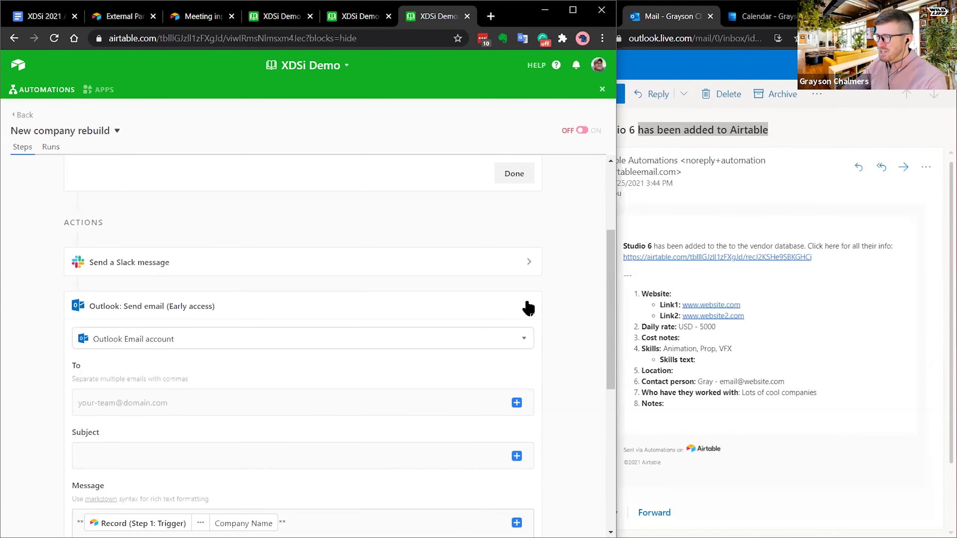
left_click(530, 306)
left_click(534, 461)
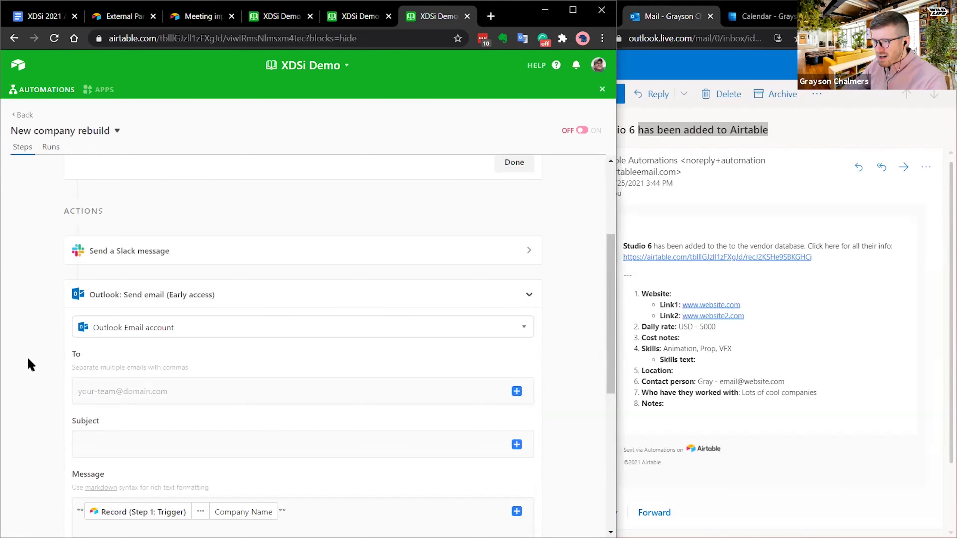
- Choose the Outlook Email account for the send-email step and save it
left_click(138, 331)
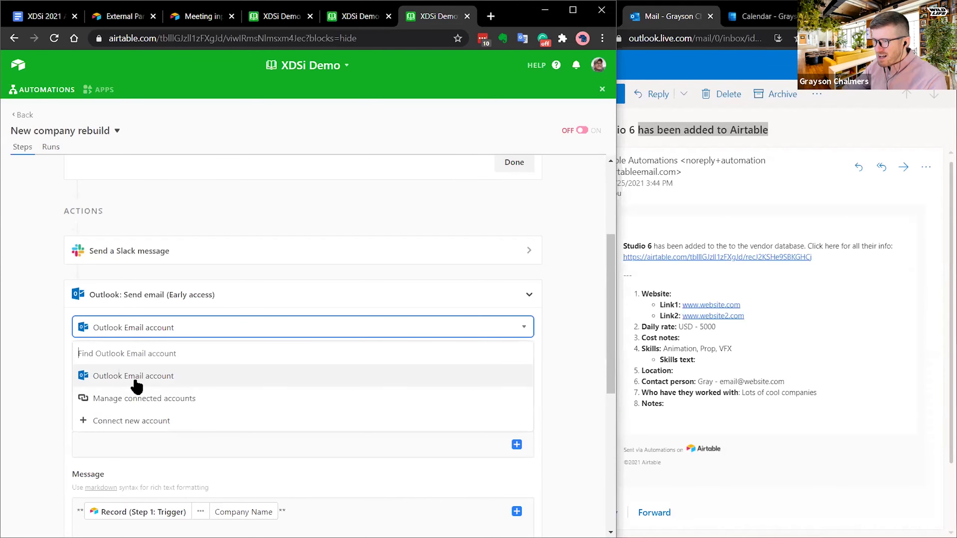
left_click(134, 374)
scroll(46, 369, "down", 5)
scroll(50, 366, "down", 2)
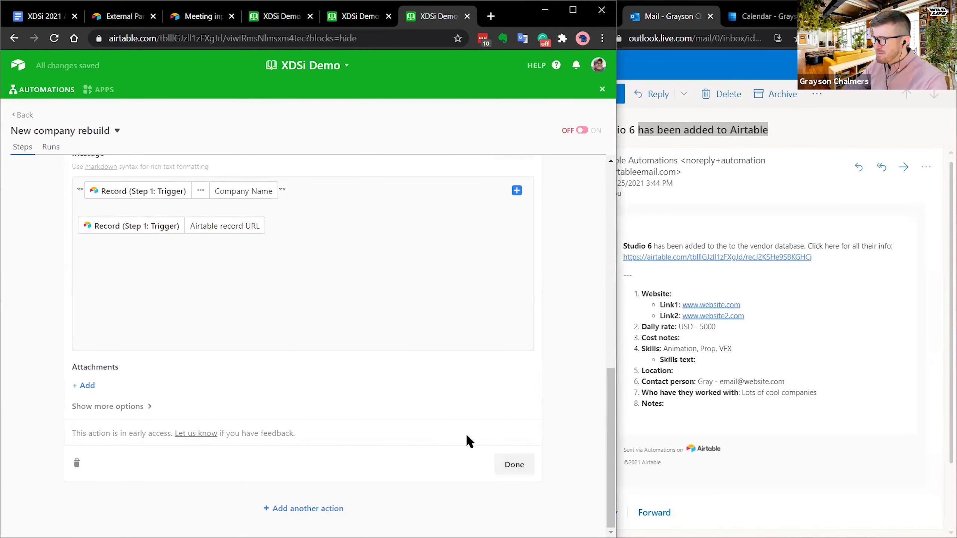
left_click(507, 463)
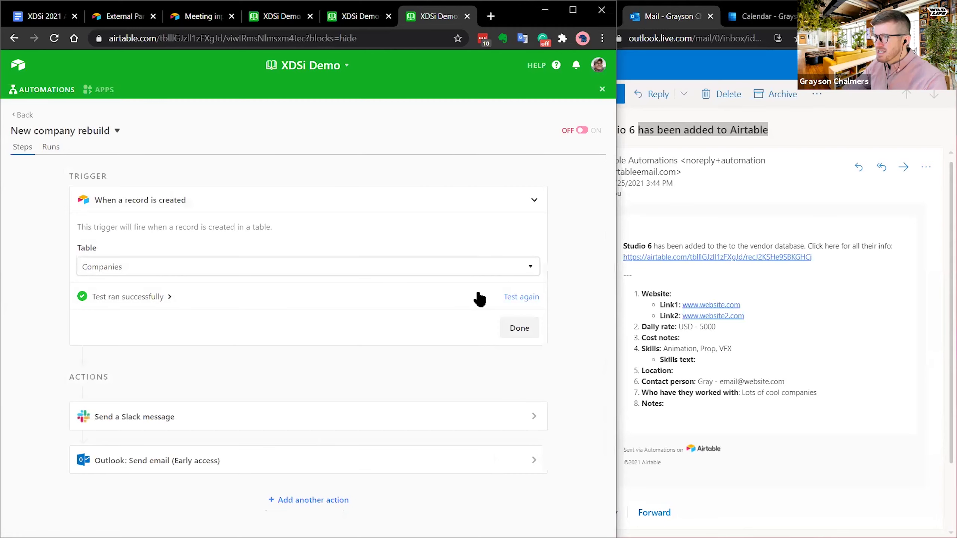
- Open the New company rebuild automation and review its trigger and actions
left_click(21, 114)
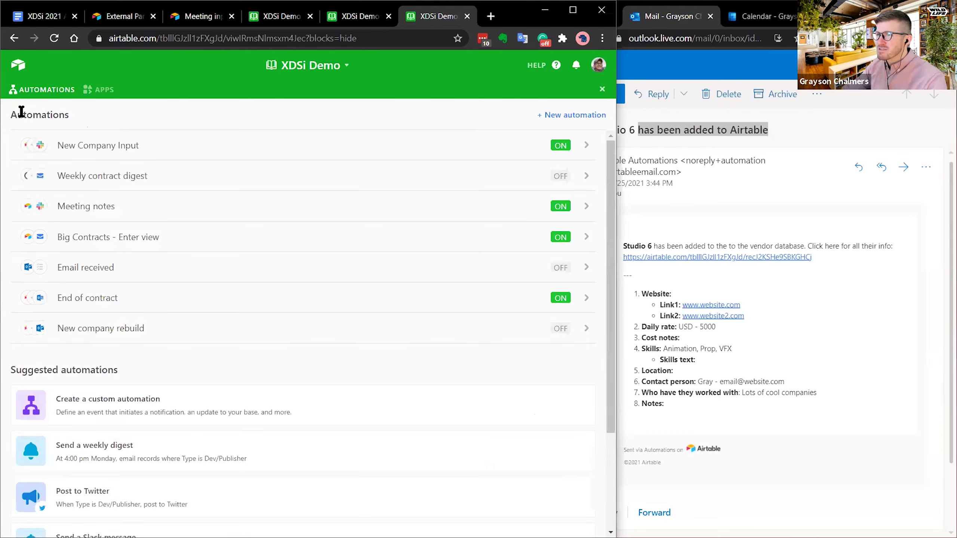
left_click(190, 328)
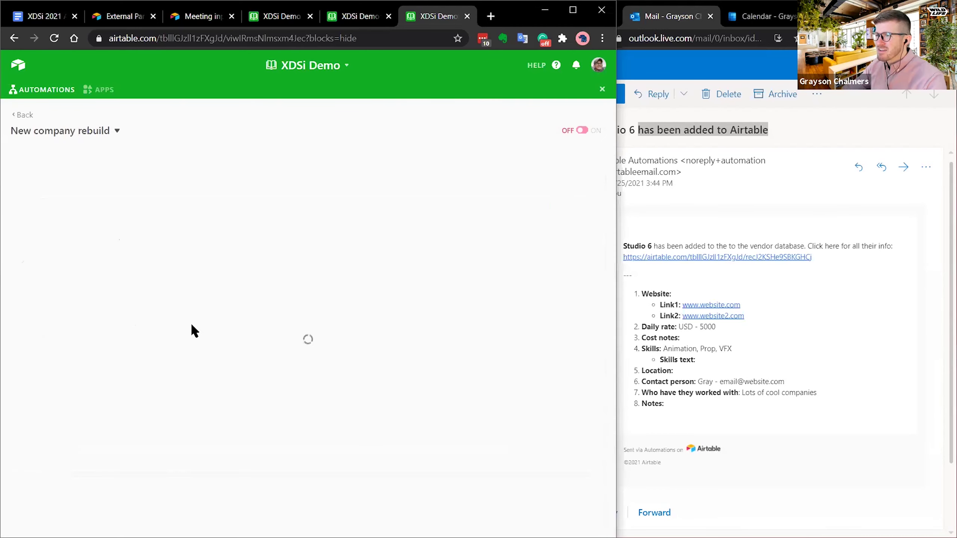
scroll(422, 394, "down", 6)
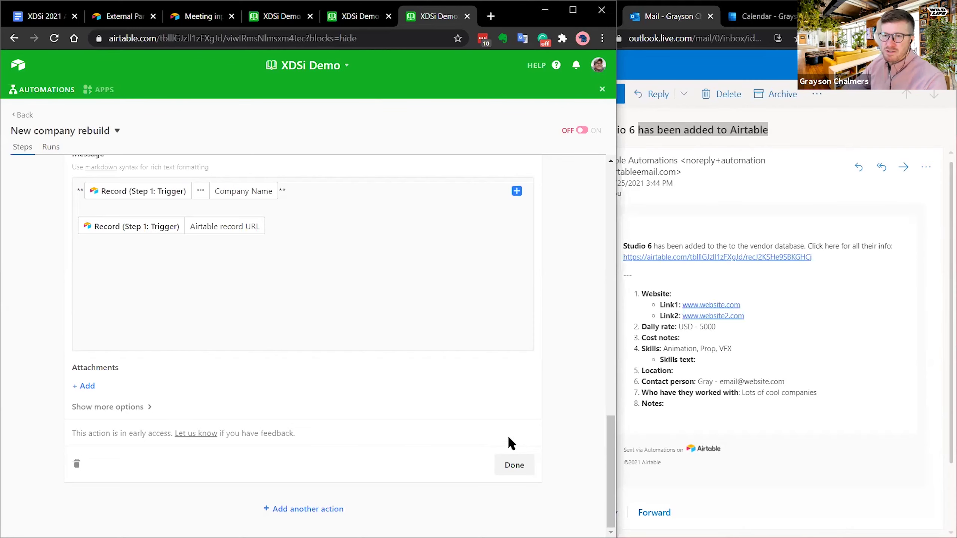
scroll(504, 441, "up", 8)
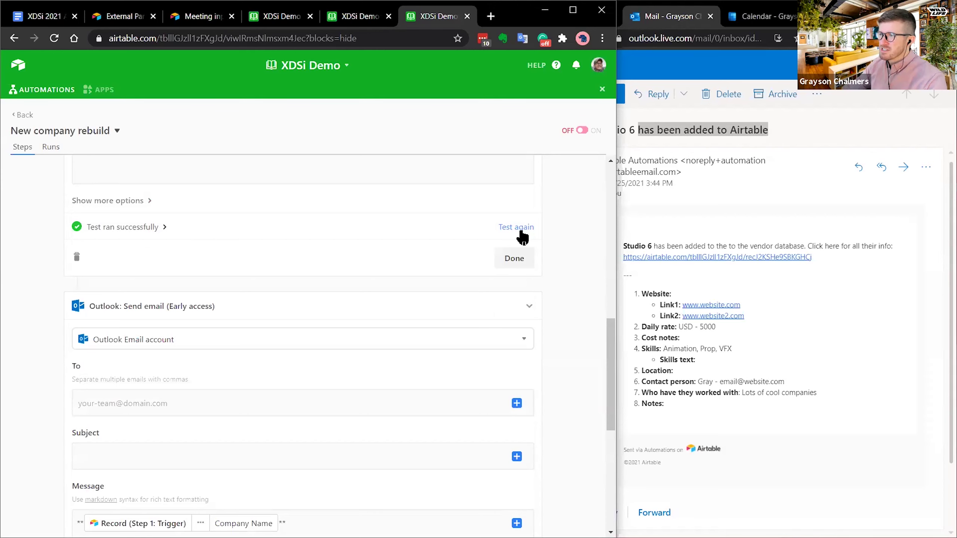
scroll(503, 444, "down", 8)
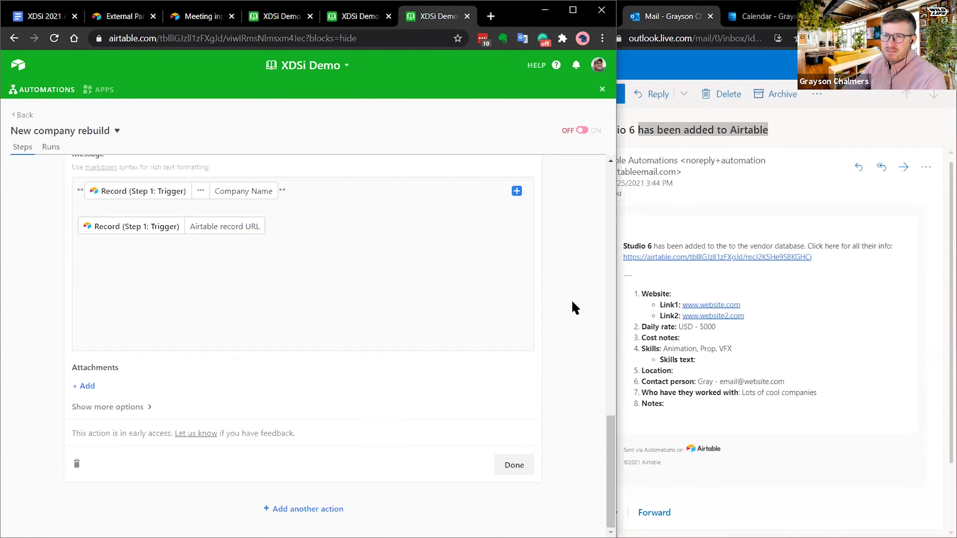
scroll(564, 308, "up", 20)
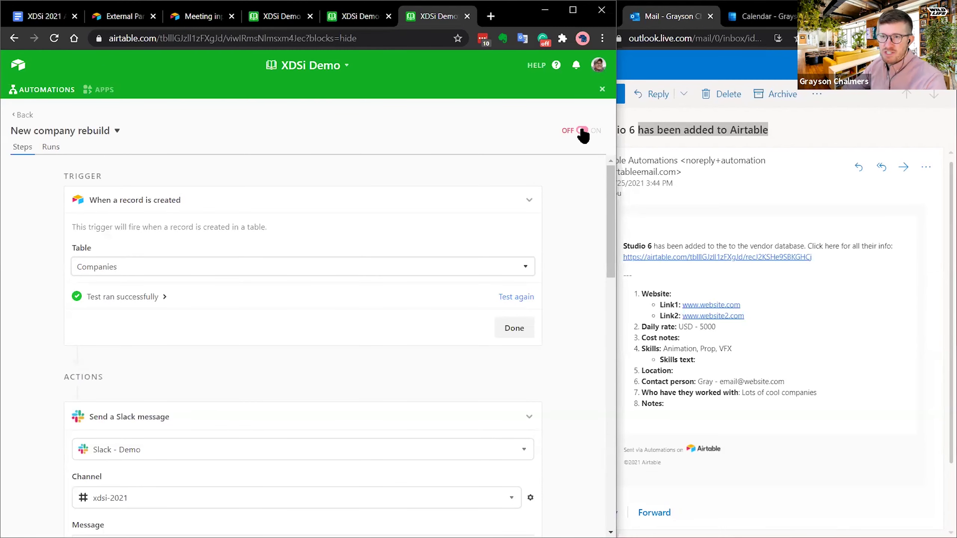
left_click(22, 116)
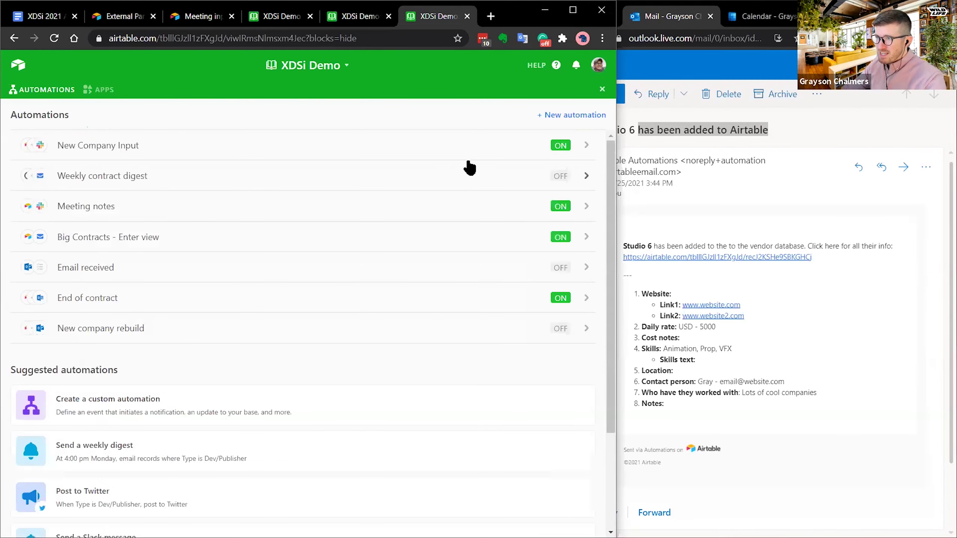
left_click(219, 332)
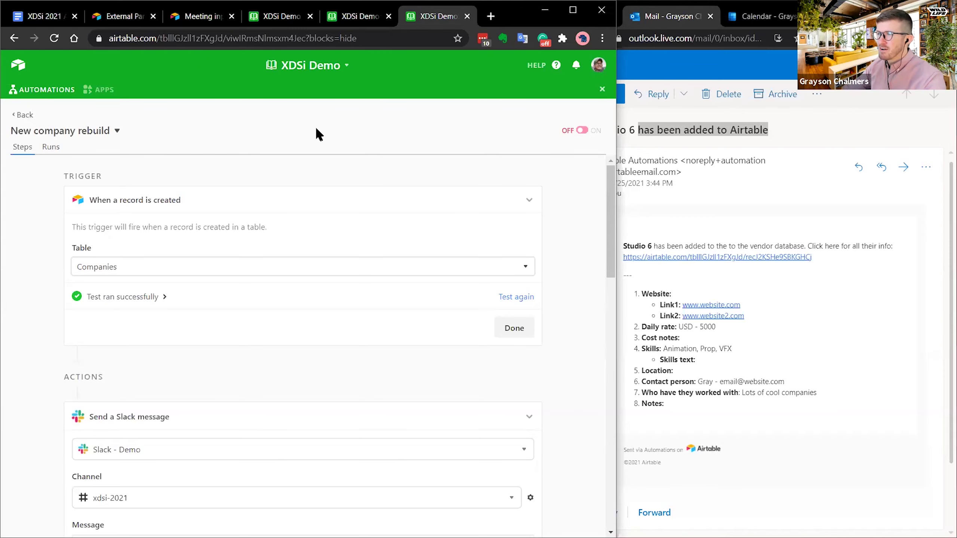
scroll(546, 264, "down", 10)
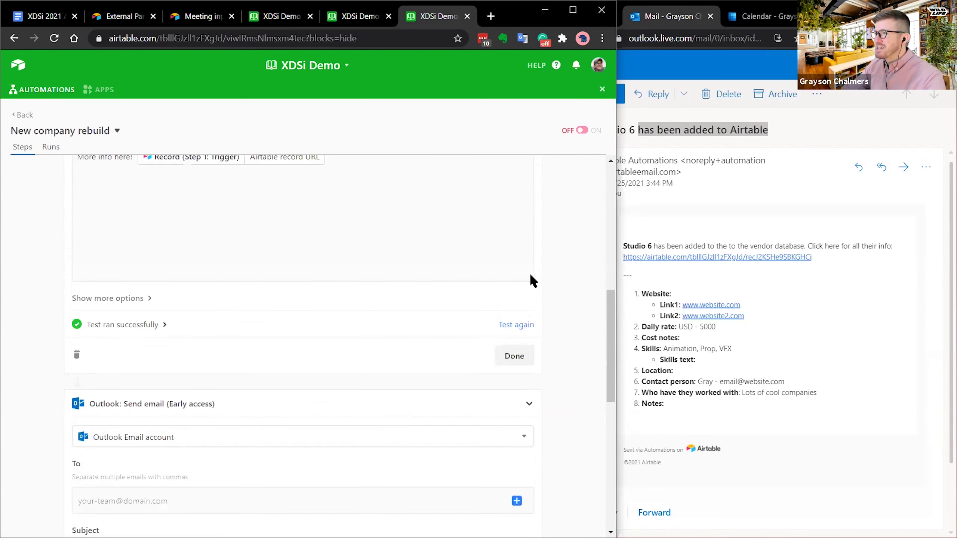
scroll(537, 268, "up", 1)
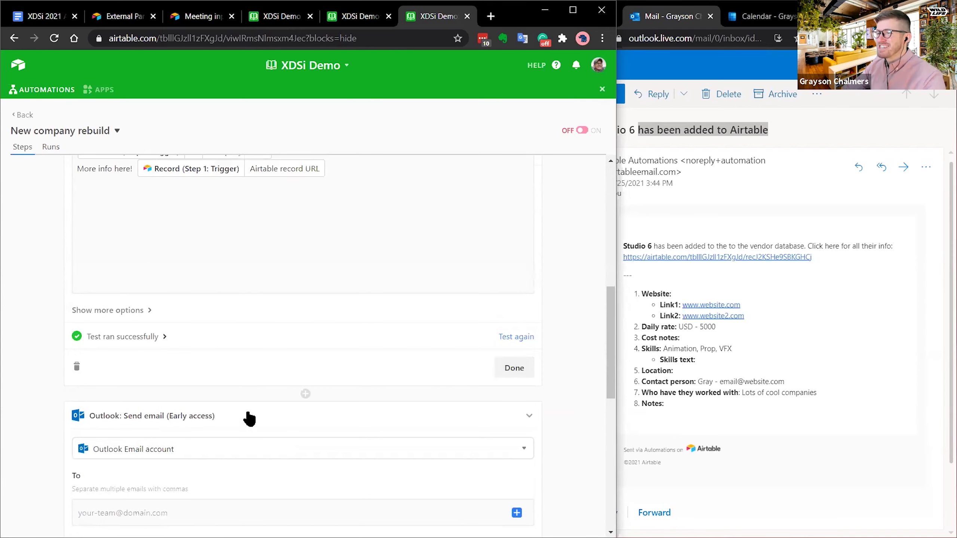
- Delete the Outlook send-email step from New company rebuild
left_click(530, 420)
left_click(261, 466)
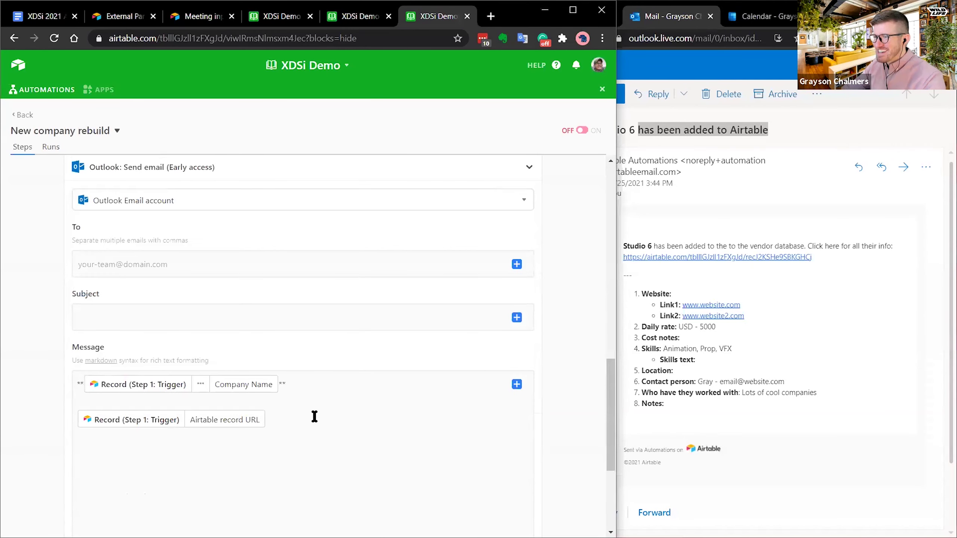
scroll(511, 245, "down", 5)
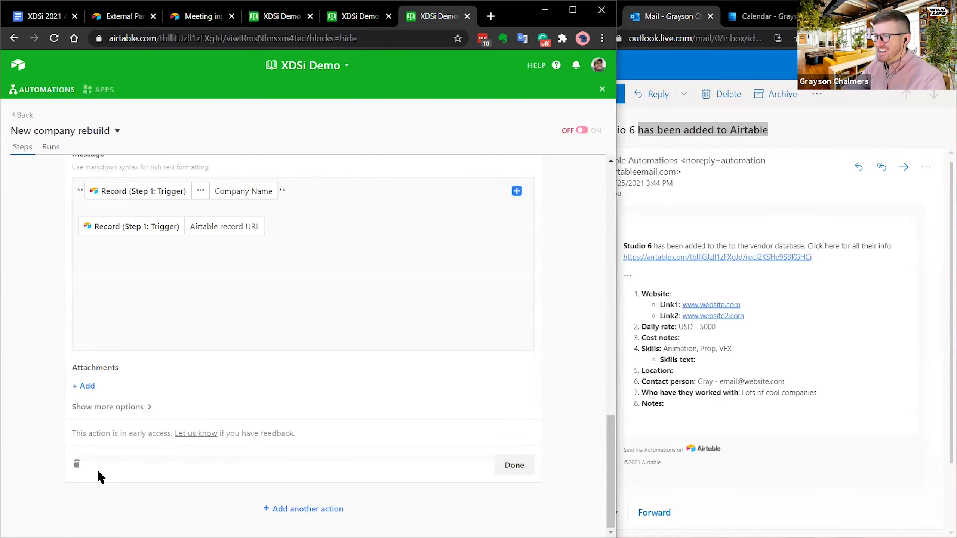
left_click(75, 466)
left_click(188, 451)
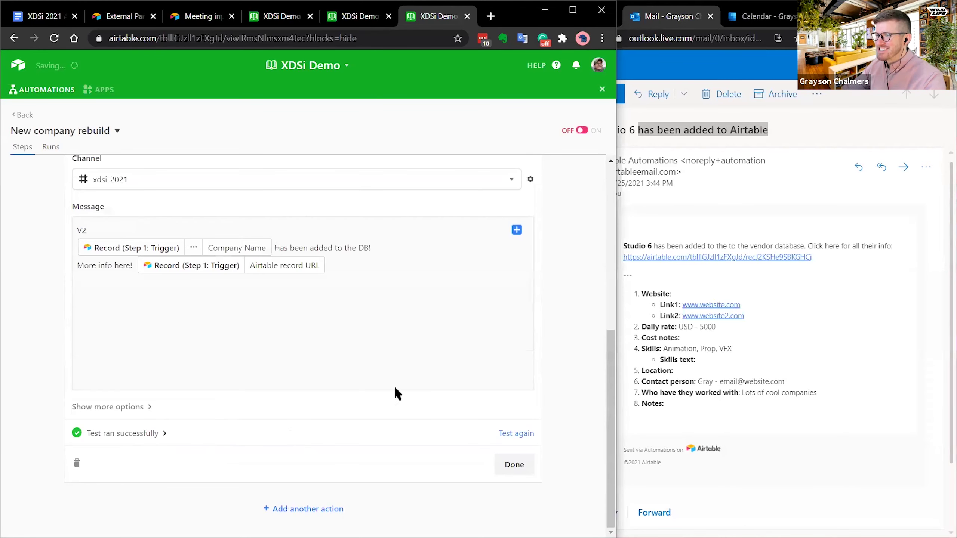
- Toggle New company rebuild on and back off, then return to the automations list
left_click(584, 131)
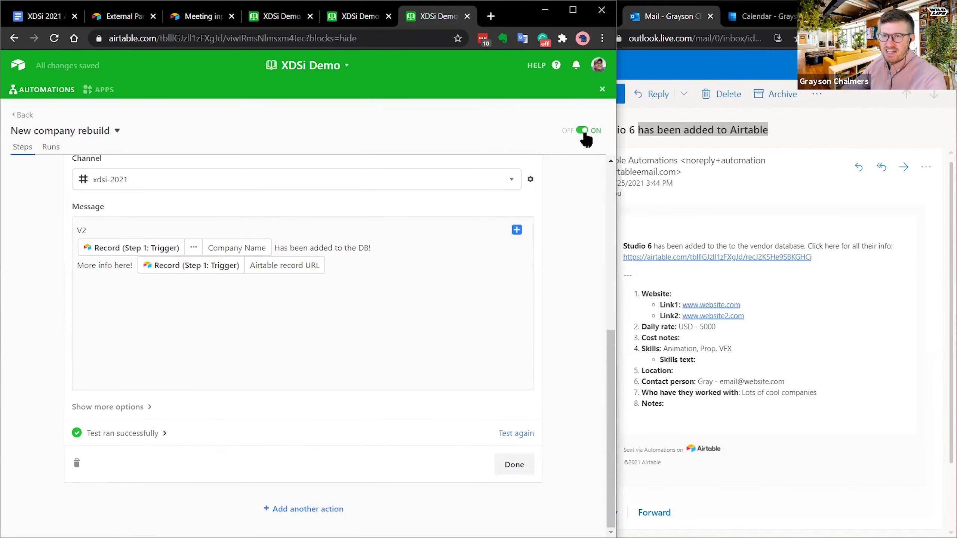
left_click(582, 131)
scroll(590, 226, "up", 10)
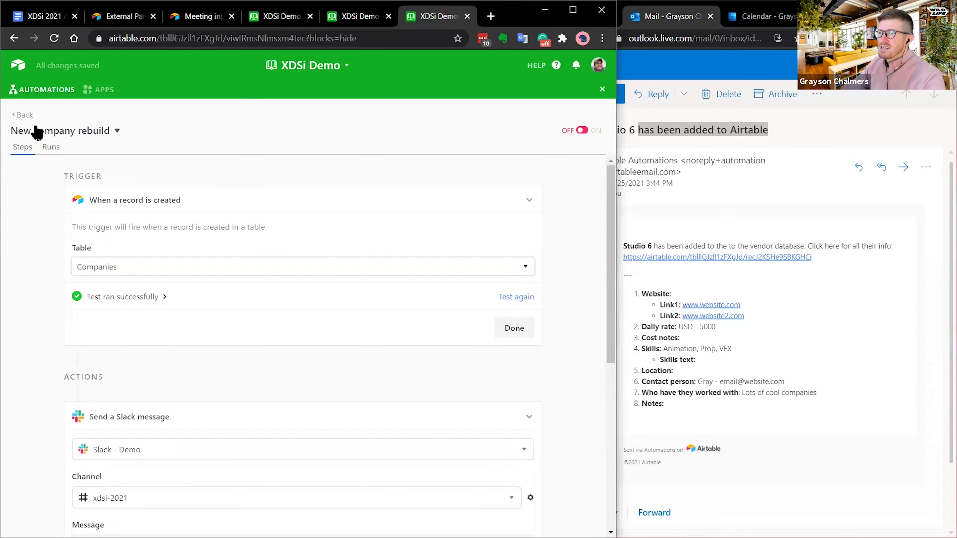
left_click(23, 115)
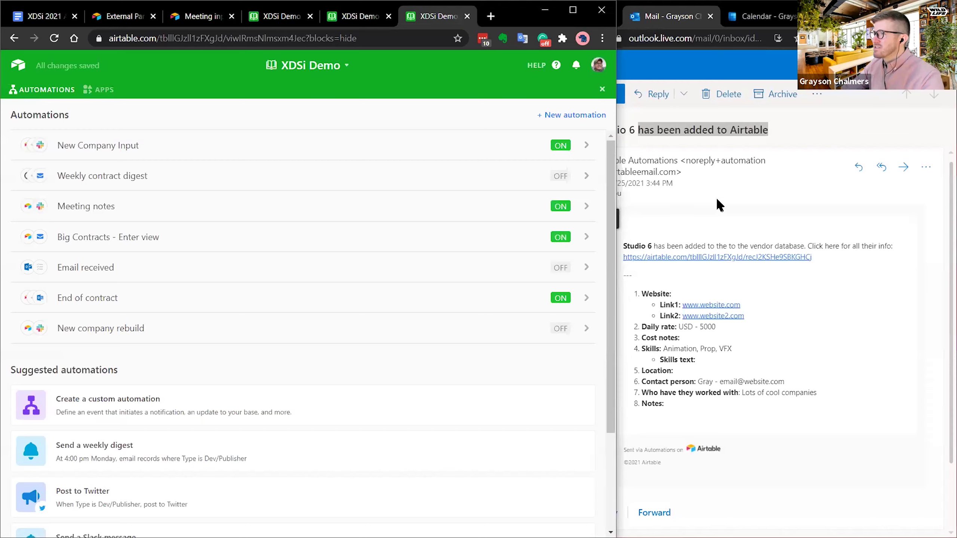
- Highlight the End of Contract notification item in the presentation outline, then return to the Companies table
left_click(702, 186)
left_click(274, 26)
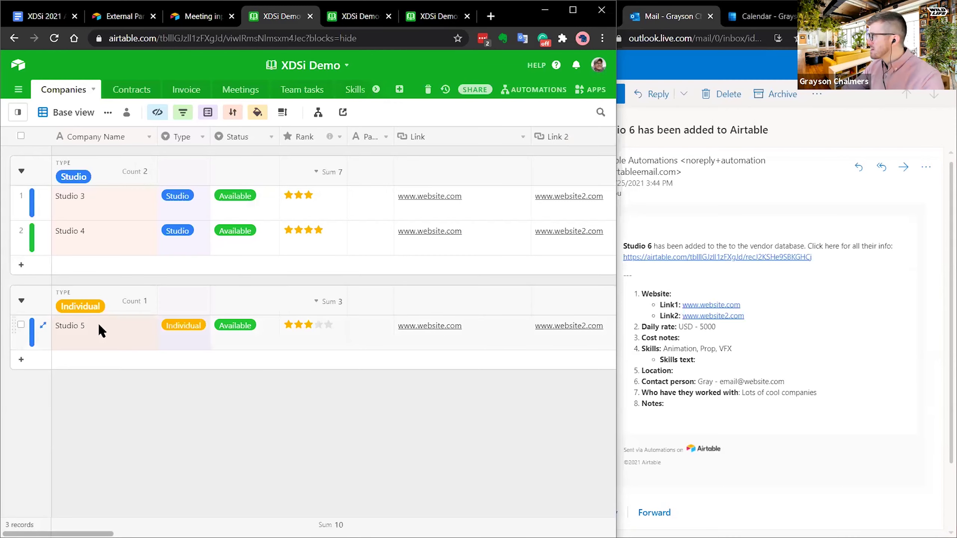
left_click(44, 15)
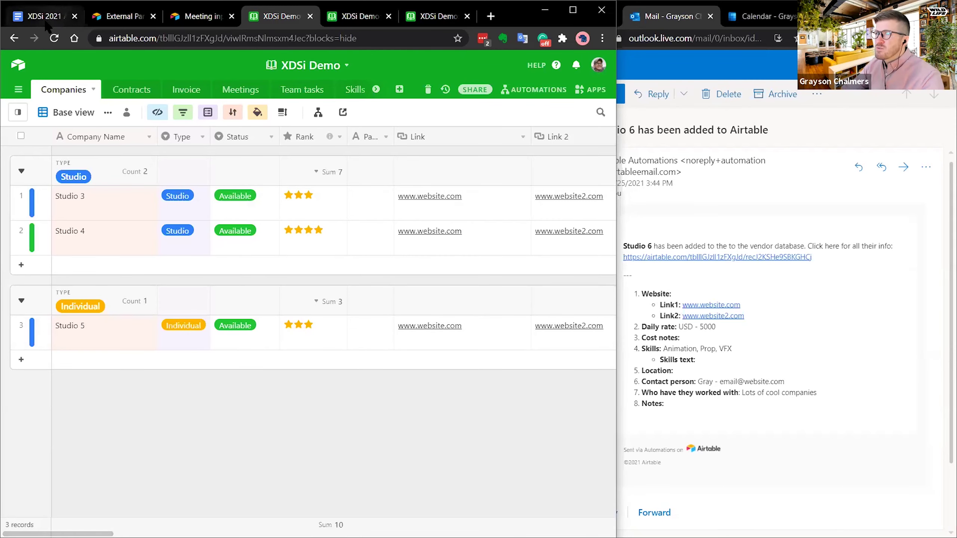
left_click_drag(129, 358, 436, 359)
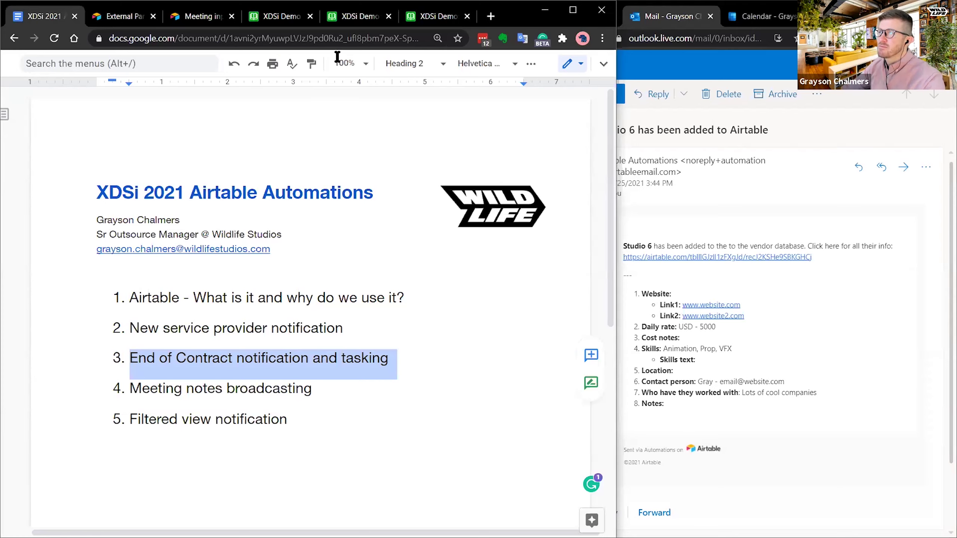
left_click(345, 22)
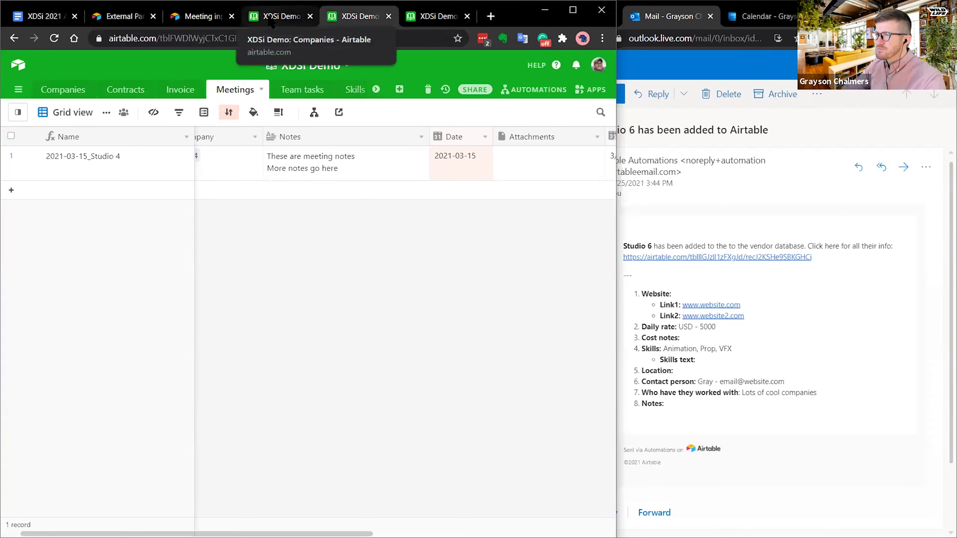
left_click(274, 18)
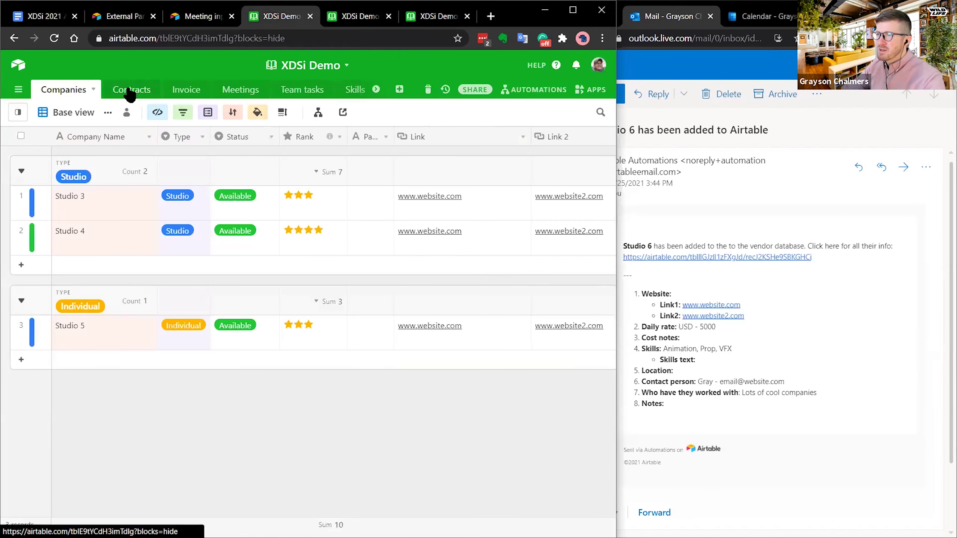
- Open the Contracts table's Approvals needed view and expand the first contract record
left_click(128, 91)
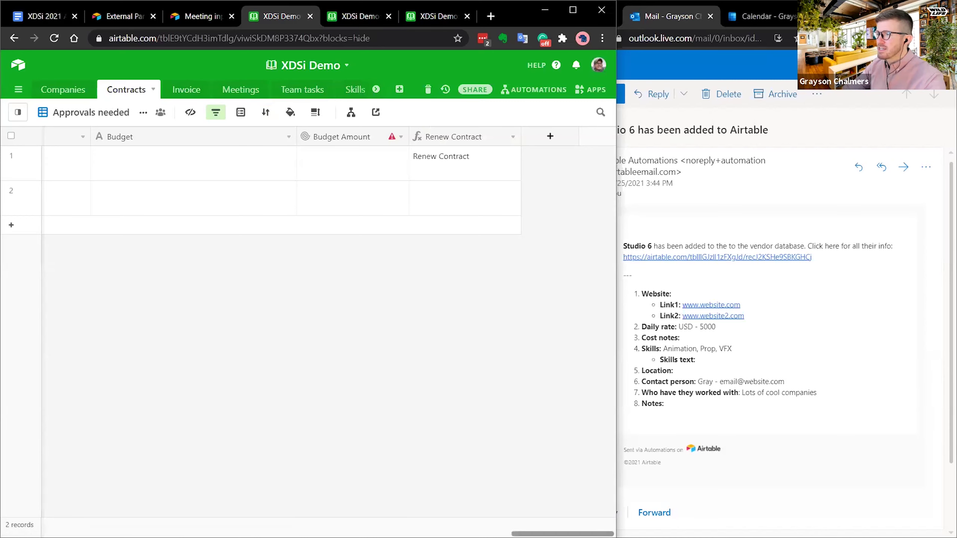
scroll(284, 263, "left", 10)
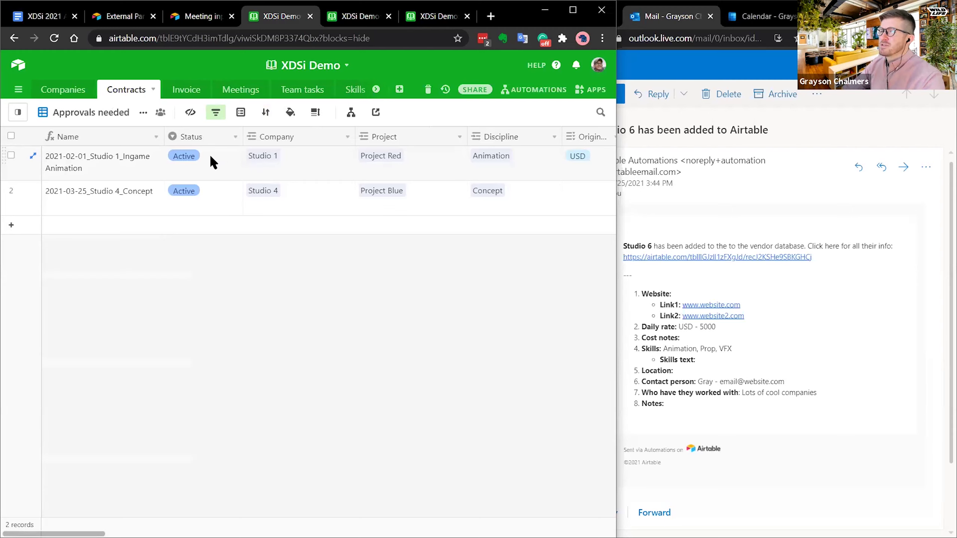
left_click(384, 154)
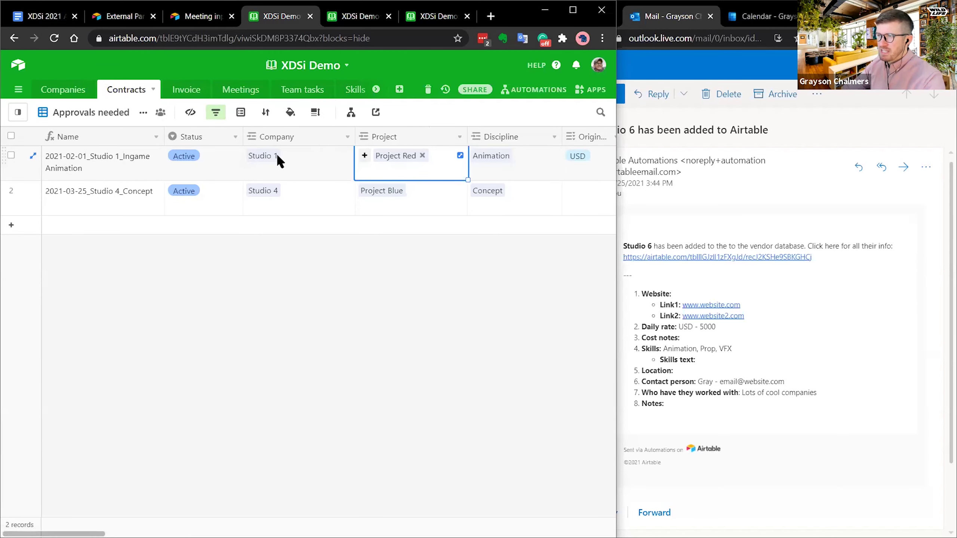
key("space")
left_click(478, 100)
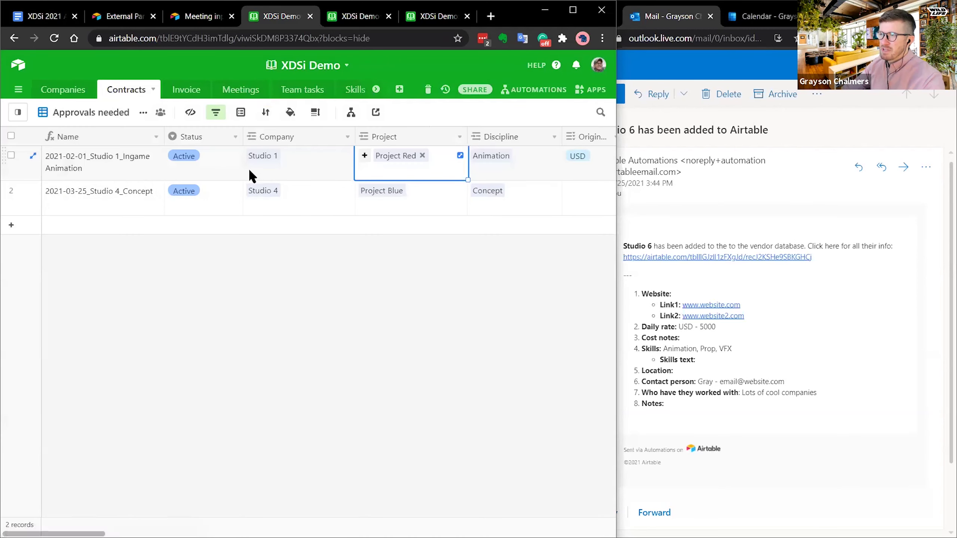
- Inspect the first contract's linked Studio 1 company and Project Red records
left_click(263, 159)
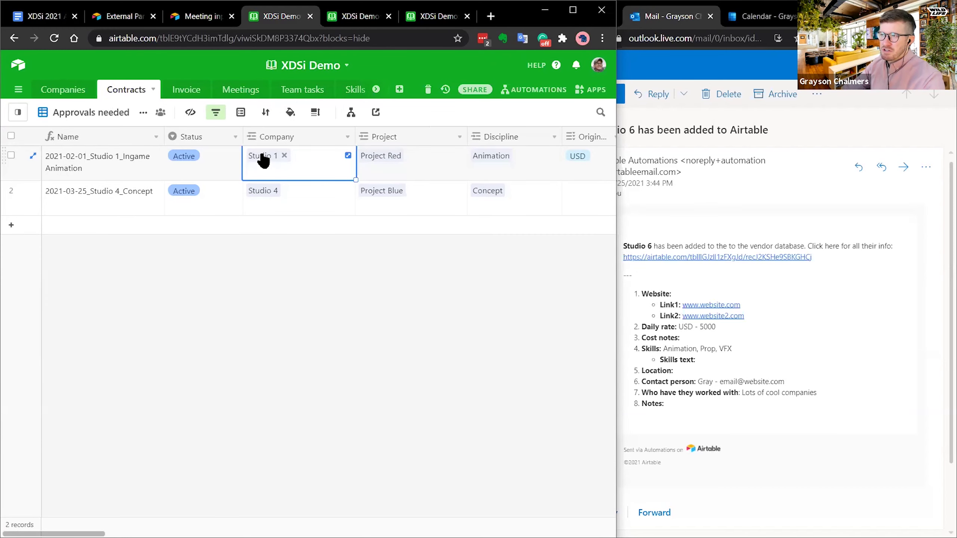
left_click(261, 156)
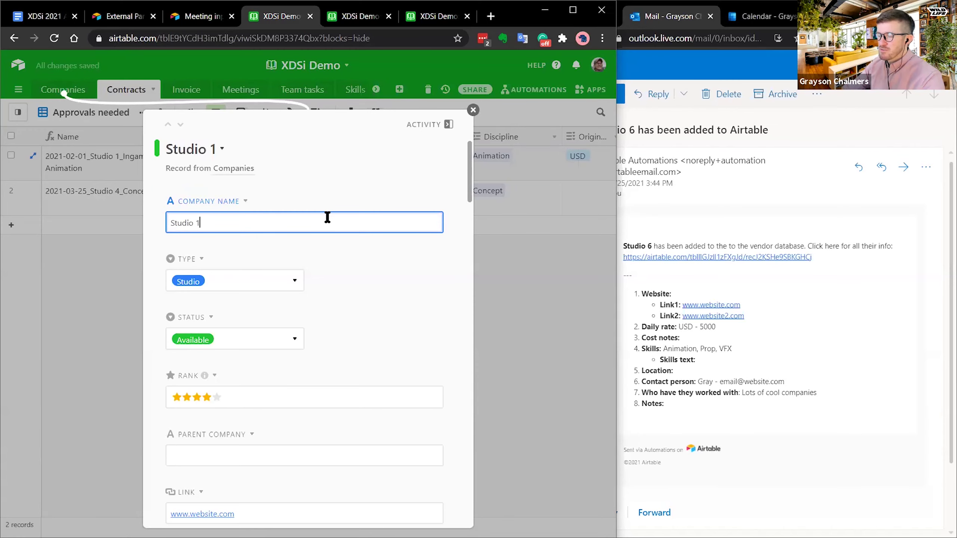
scroll(377, 285, "down", 15)
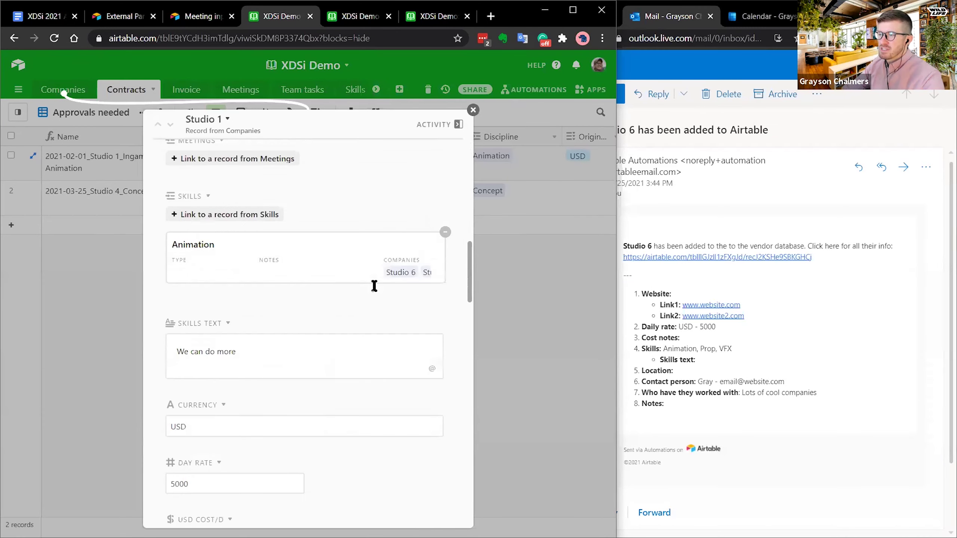
left_click(473, 110)
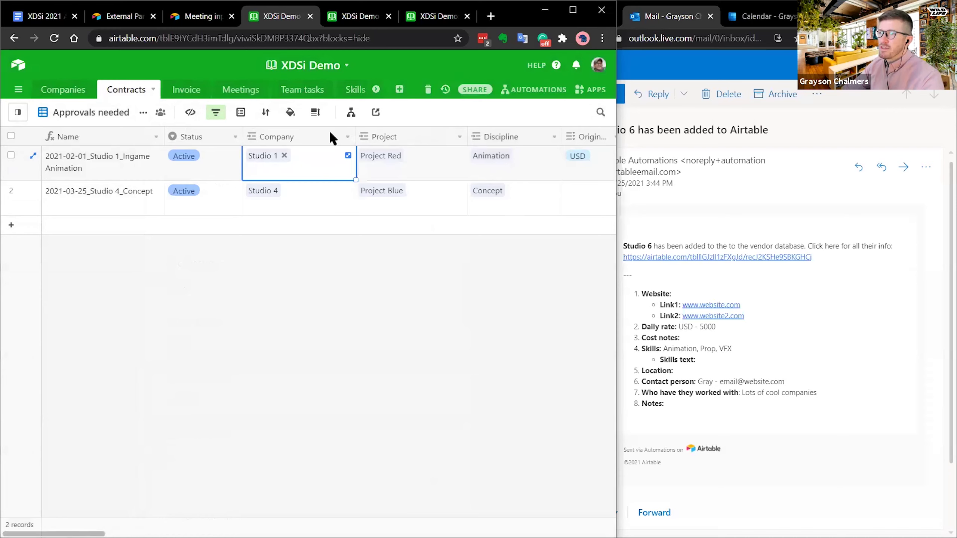
left_click(383, 154)
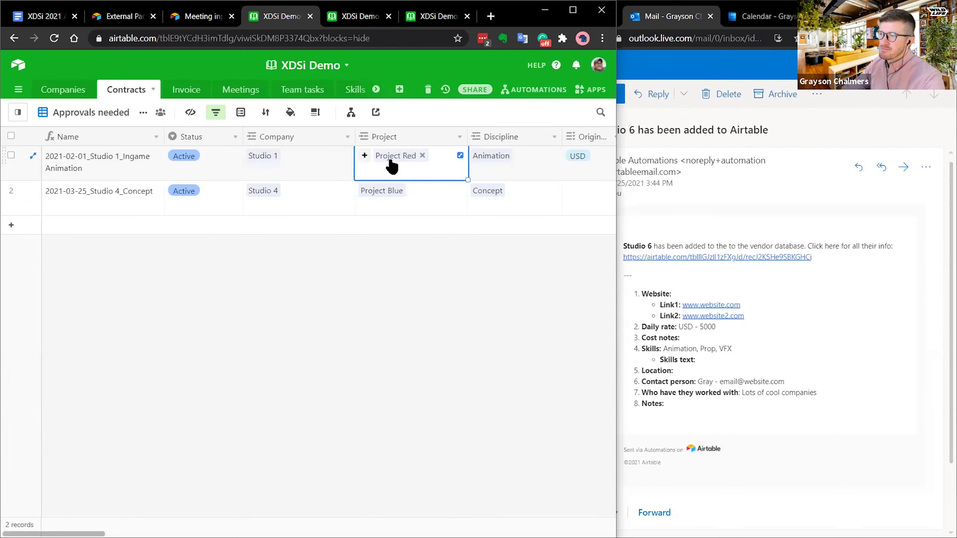
left_click(388, 159)
left_click(400, 90)
- Glance at the Project and Companies tables, return to Contracts, and widen the window
left_click(376, 89)
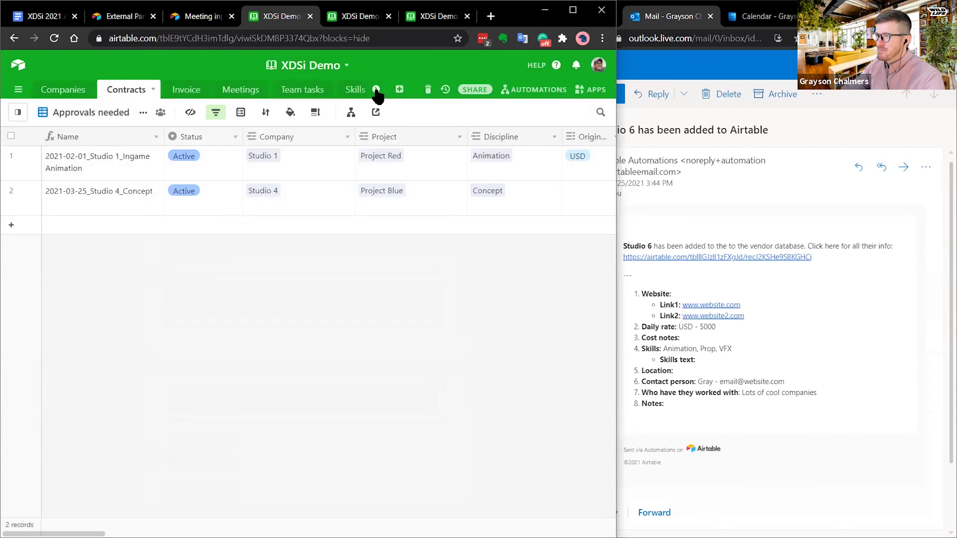
left_click(304, 90)
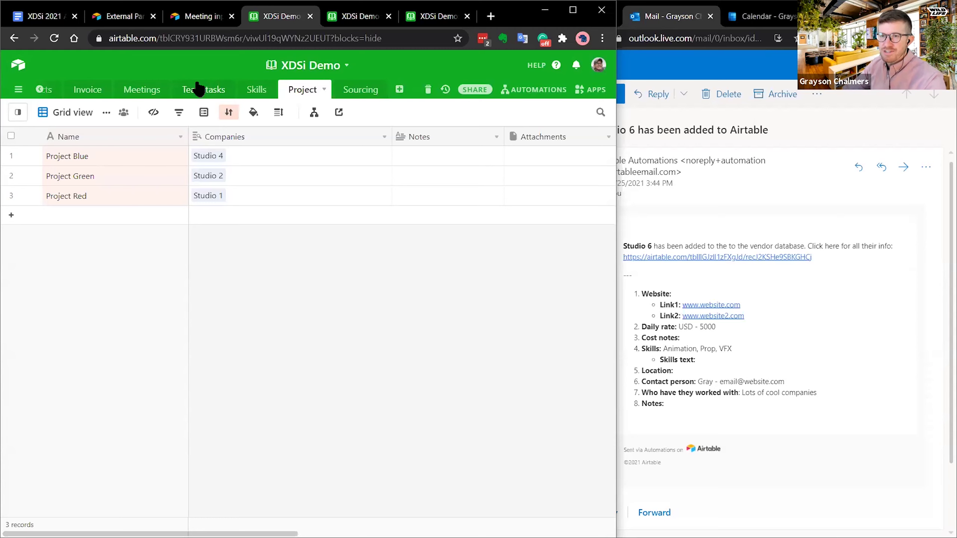
left_click(39, 89)
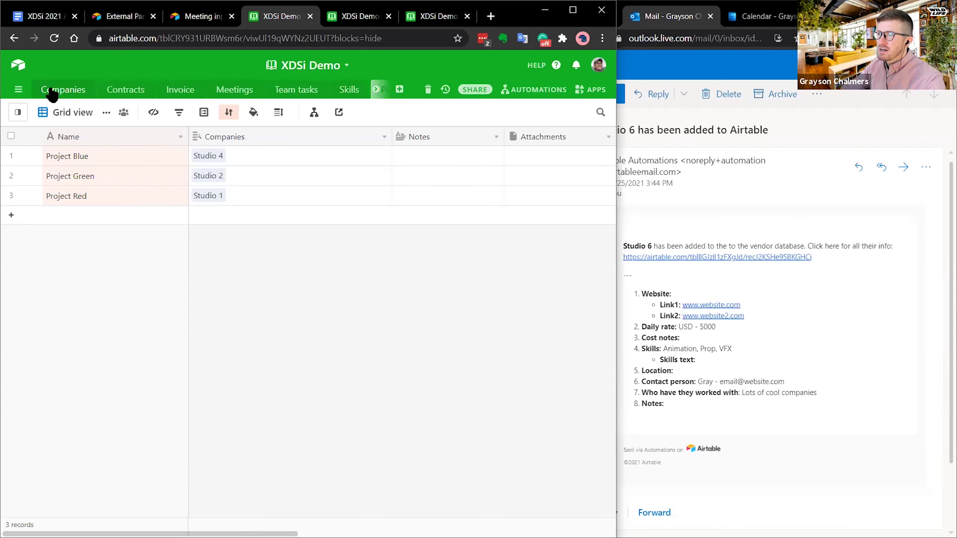
left_click(52, 90)
left_click(125, 89)
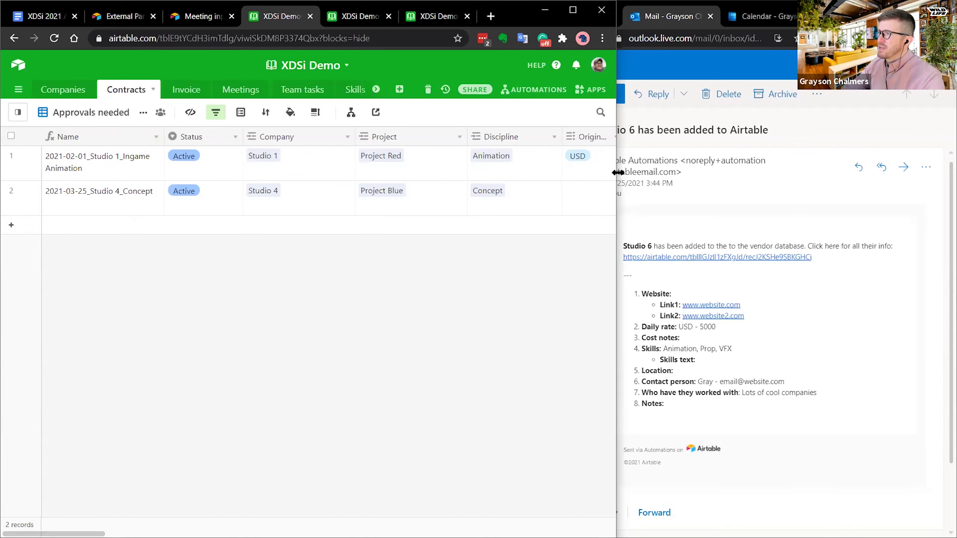
left_click_drag(618, 172, 898, 177)
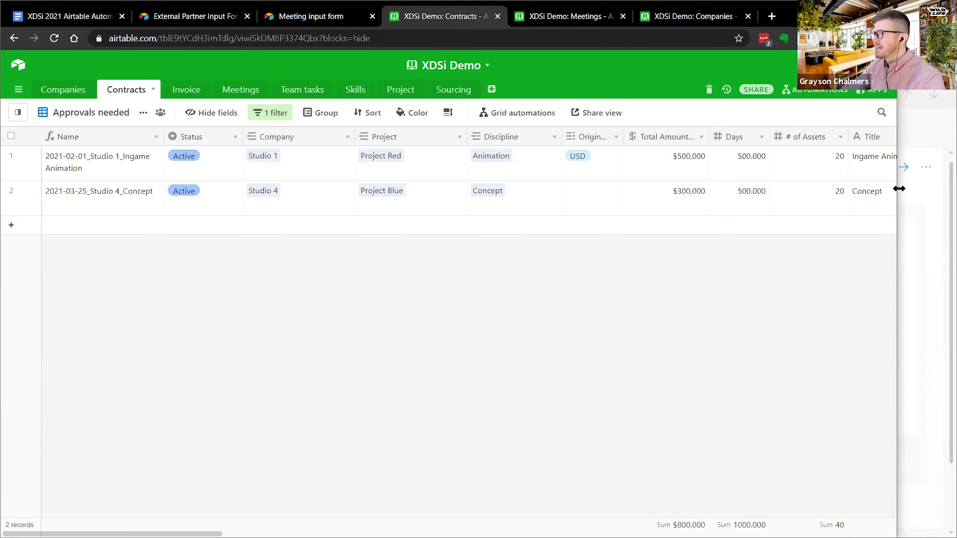
left_click_drag(899, 188, 865, 194)
- Step across the first contract's row to its Contract start and Contract finished dates, then list the automations
left_click(113, 174)
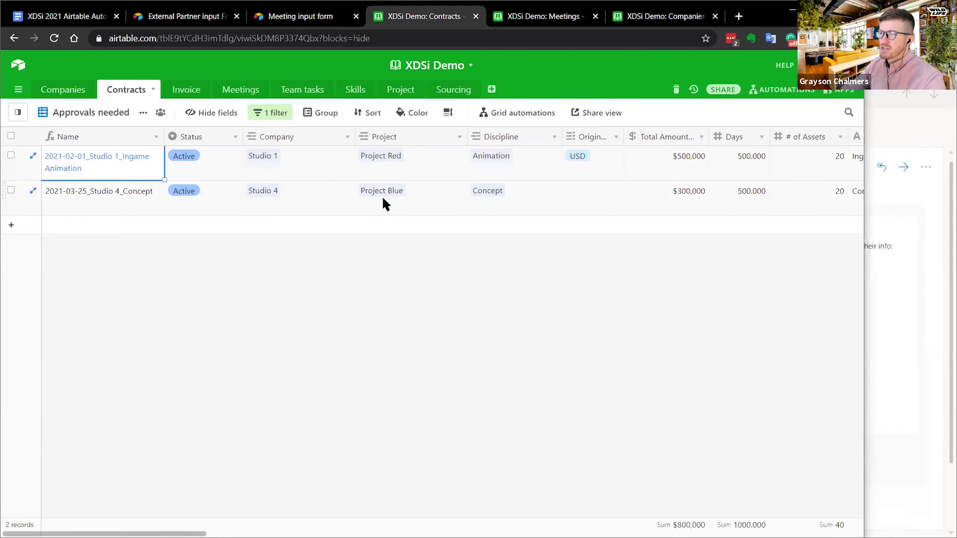
key("Right")
key("Right")
key("Right")
key("Right")
key("Right")
key("Right")
key("Right")
key("Right")
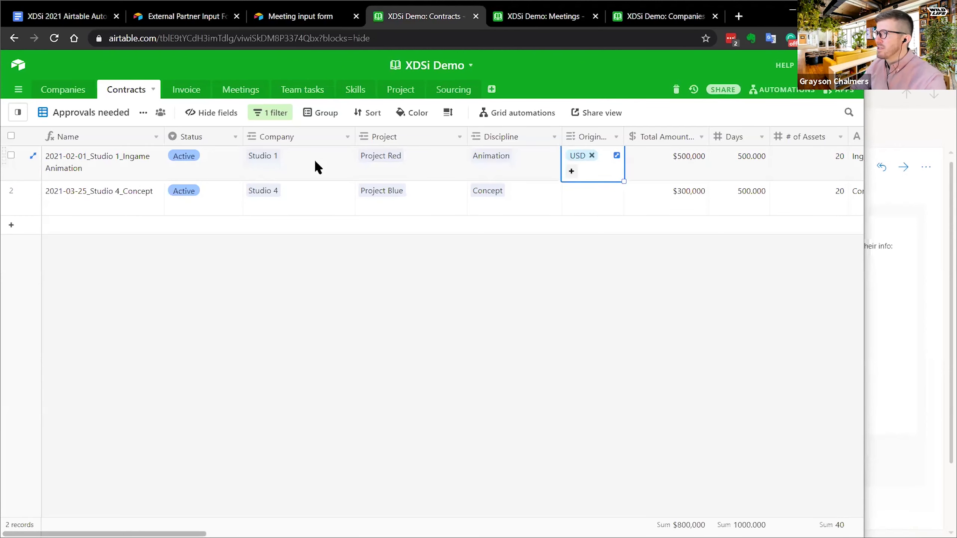
key("Right")
key("Right")
key("Right")
key("Right")
key("Right")
key("Left")
key("Left")
key("Left")
key("Left")
key("Left")
key("Right")
key("Right")
key("Left")
key("Right")
key("Right")
key("Left")
key("Right")
key("Right")
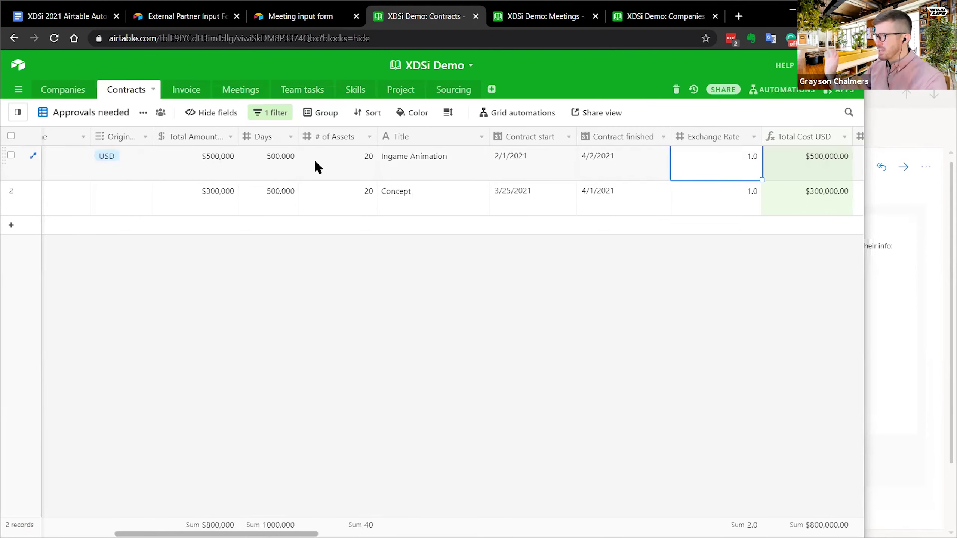
left_click(765, 91)
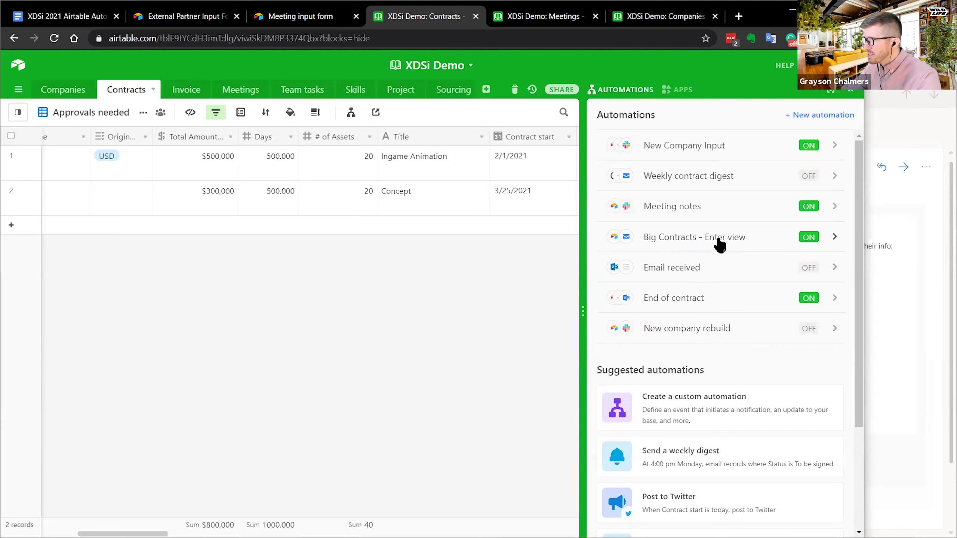
- Open the End of contract automation with its panel widened beside the Contracts grid
left_click(717, 301)
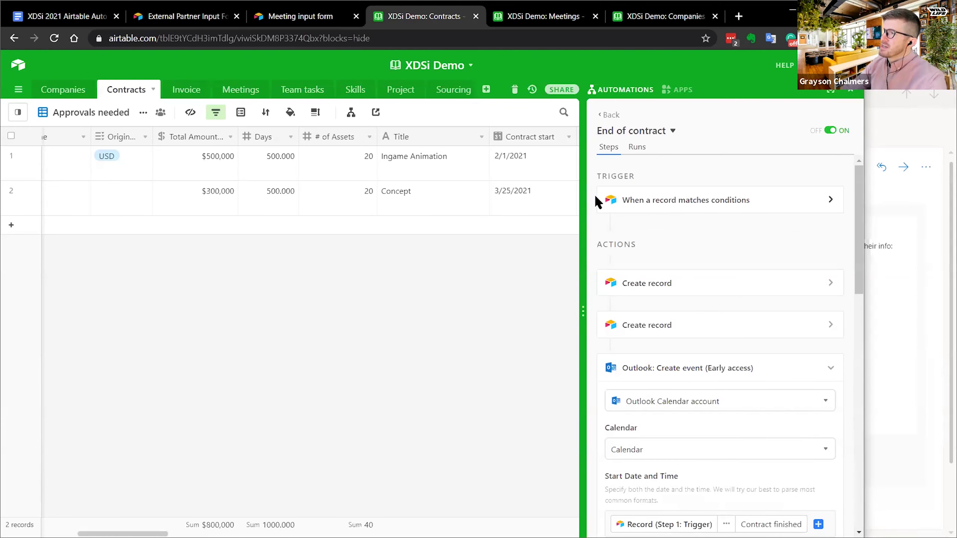
left_click_drag(581, 205, 517, 216)
left_click(547, 16)
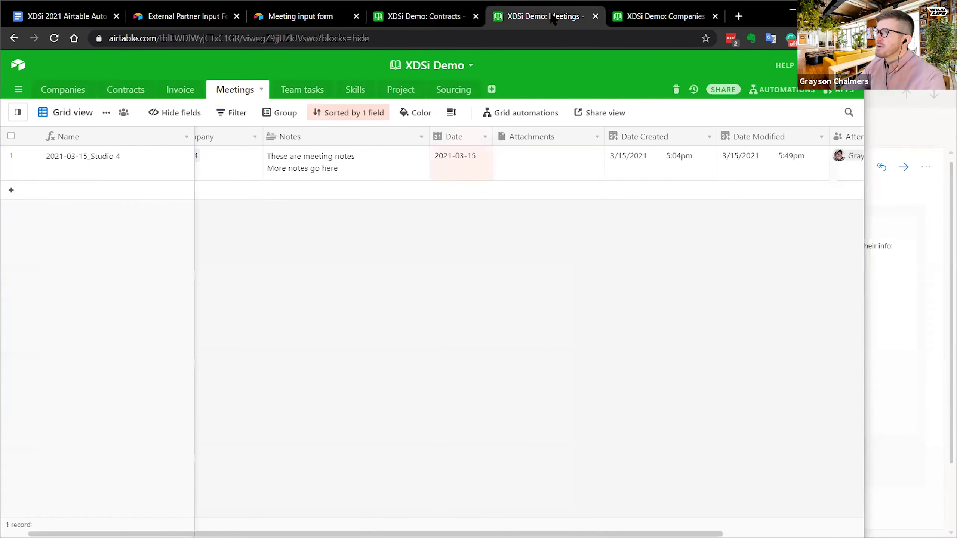
left_click(467, 18)
left_click_drag(524, 222, 374, 230)
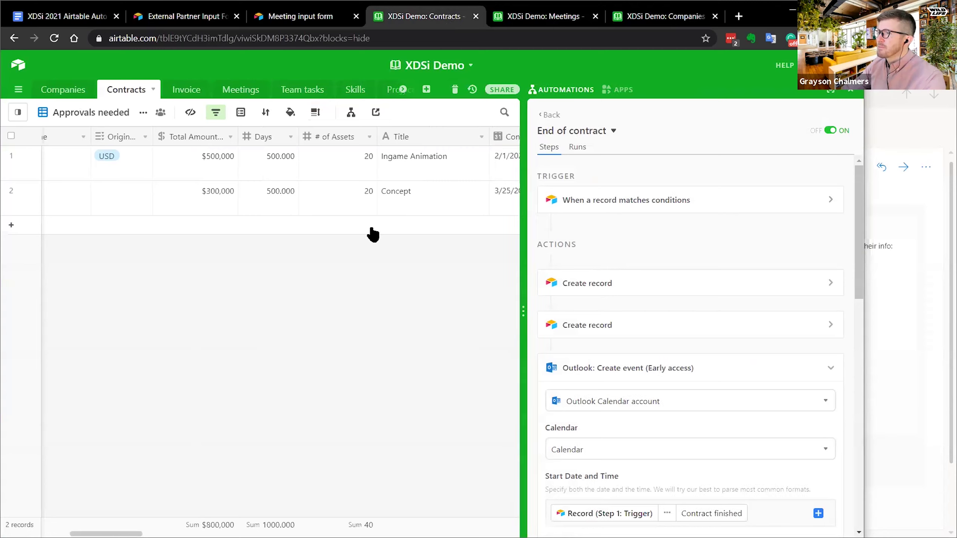
- Expand the 'When a record matches conditions' trigger and set its table to Contracts
left_click(611, 199)
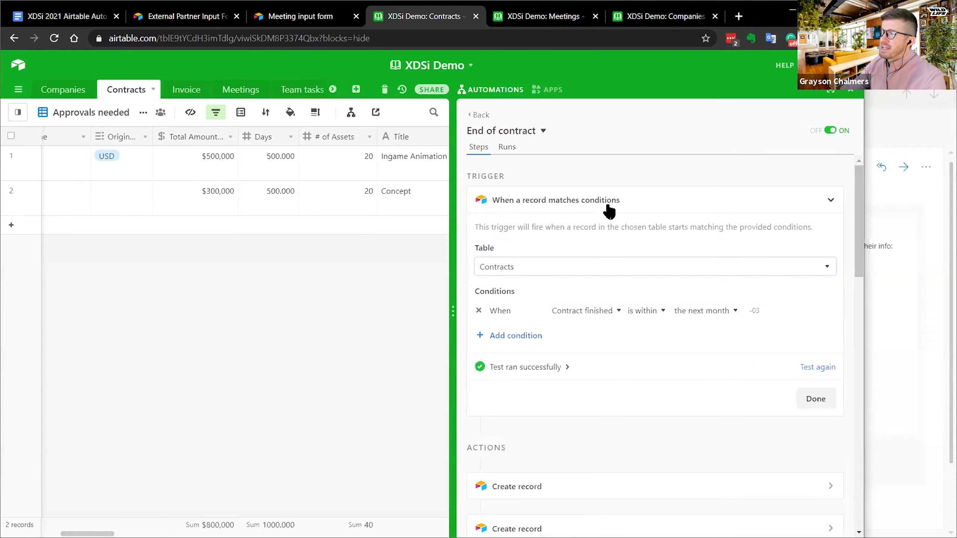
left_click(597, 202)
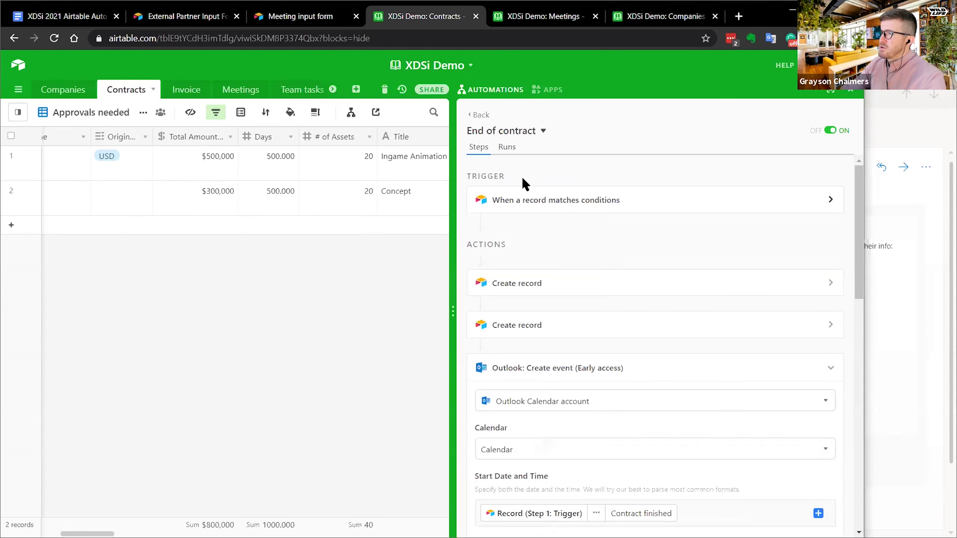
left_click(569, 203)
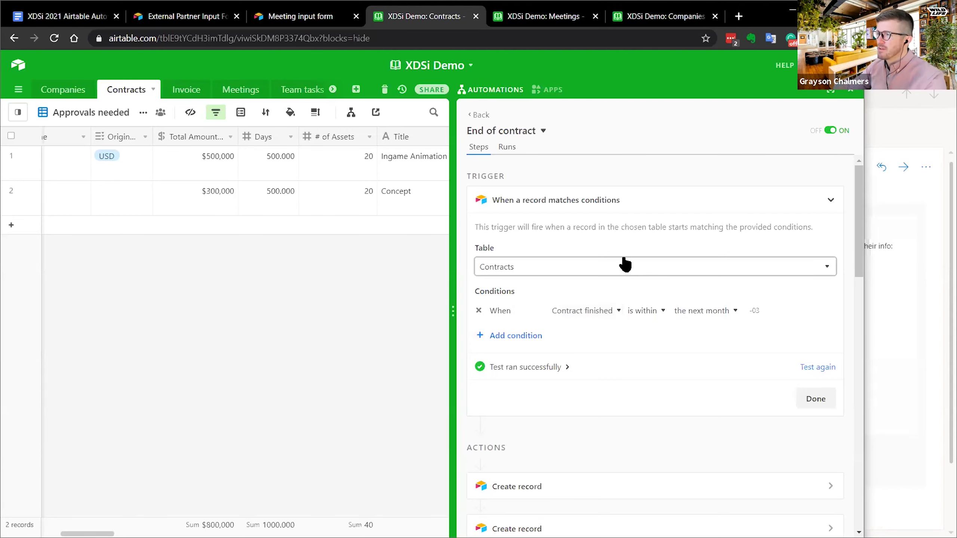
left_click(584, 271)
left_click(528, 332)
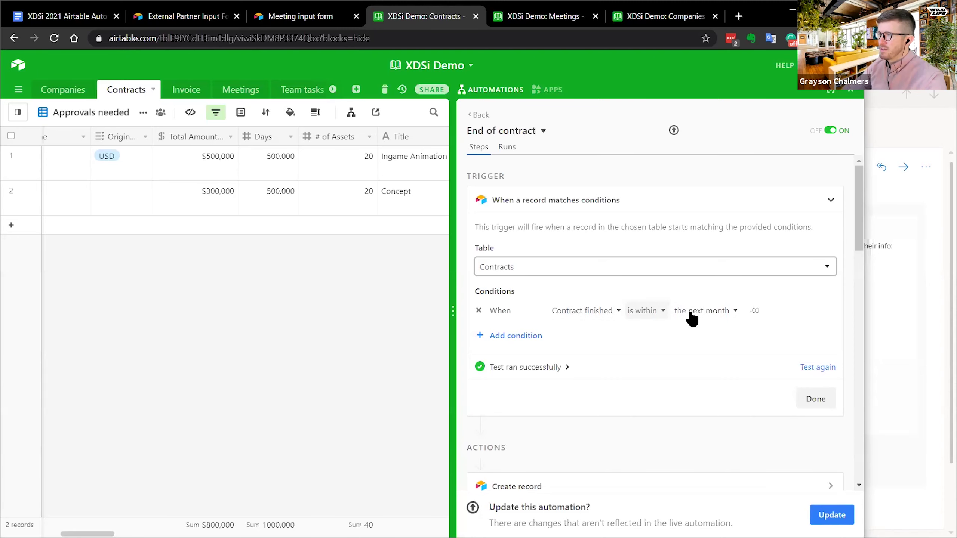
- Collapse the trigger and expand the first Create record action creating a 'Contract Renew:' Team tasks record
scroll(770, 278, "down", 4)
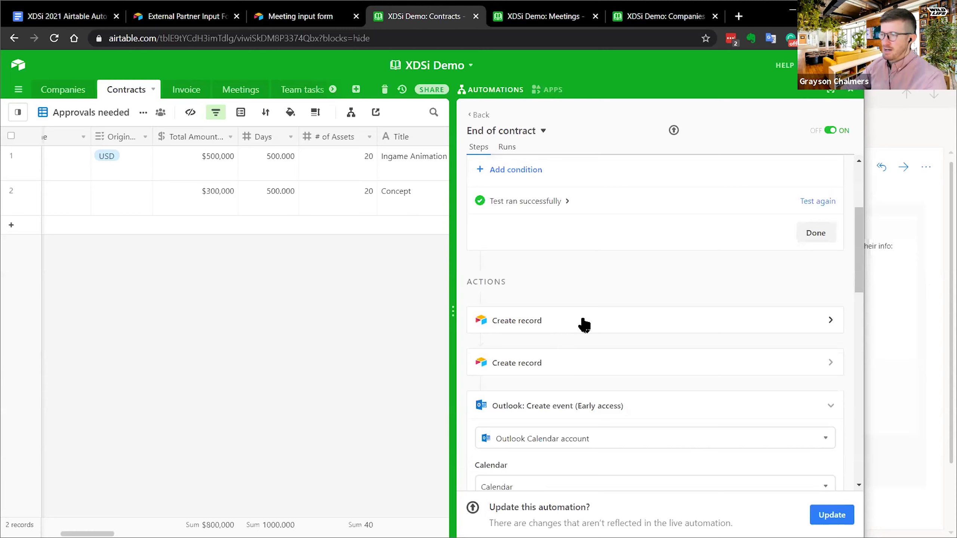
scroll(571, 267, "up", 4)
left_click(673, 203)
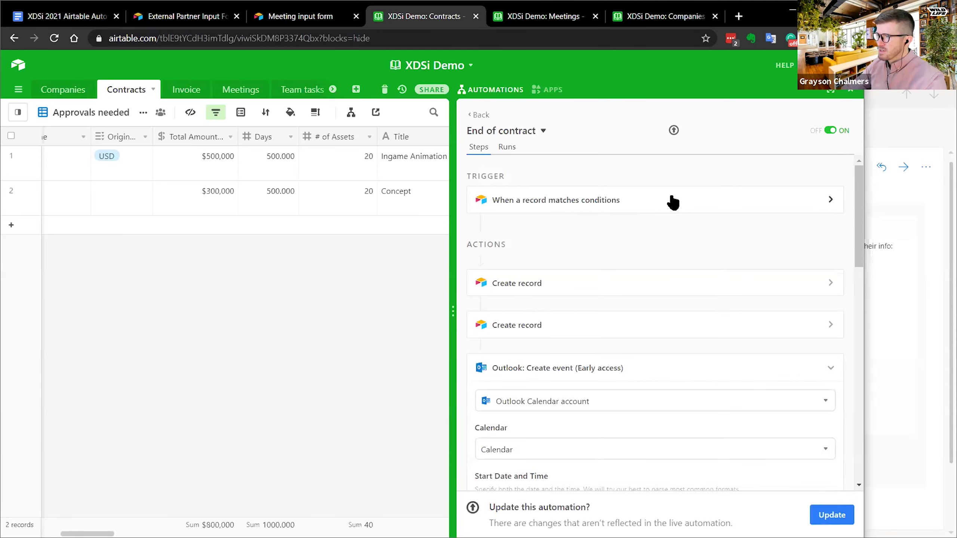
left_click(581, 286)
scroll(609, 251, "down", 4)
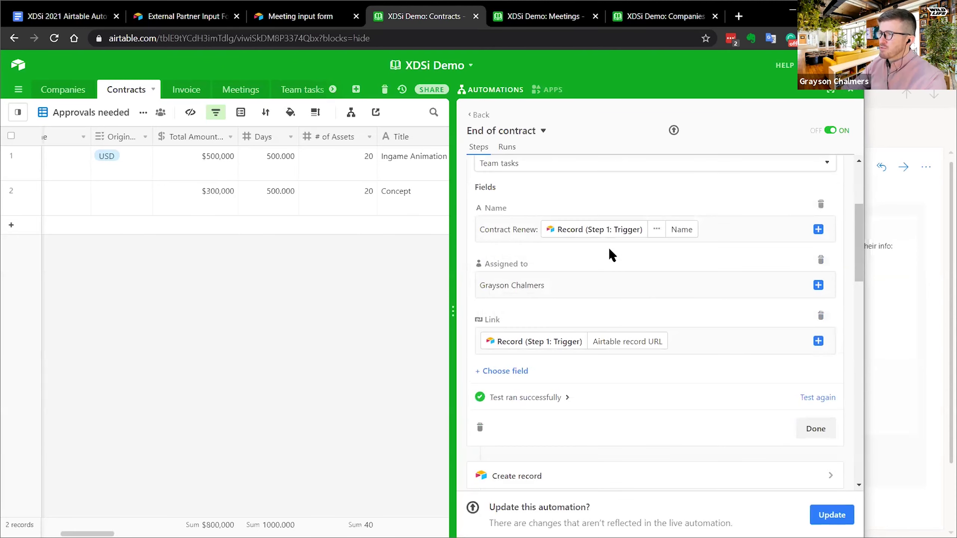
scroll(639, 264, "up", 2)
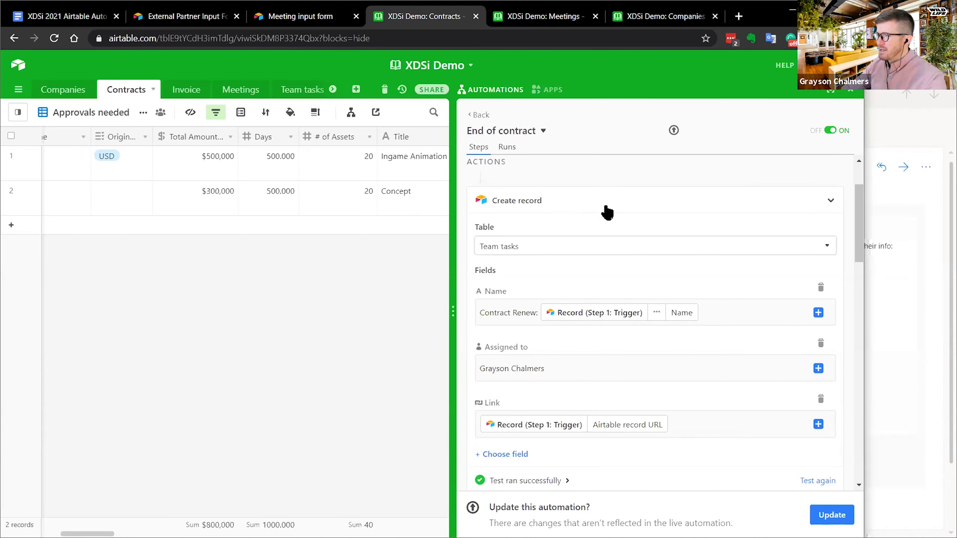
scroll(565, 250, "up", 3)
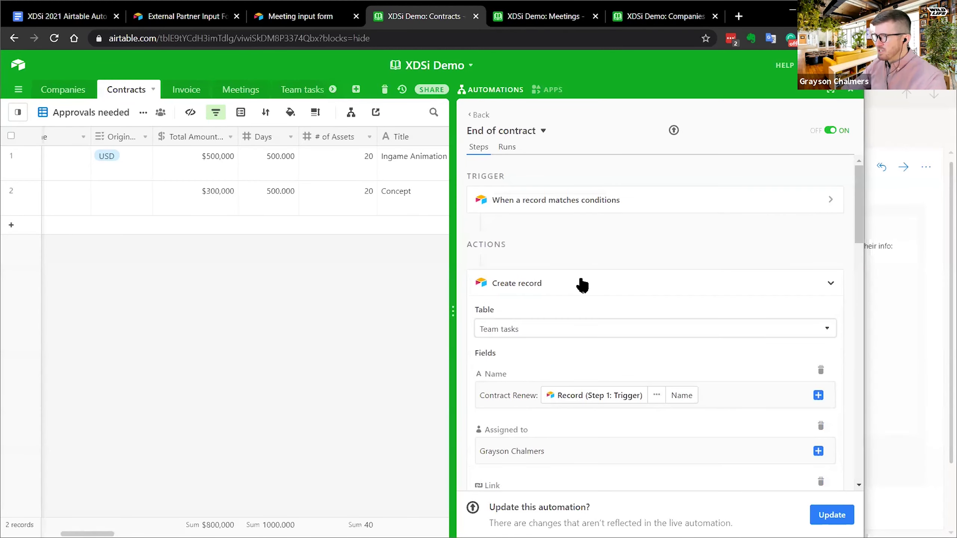
left_click(576, 284)
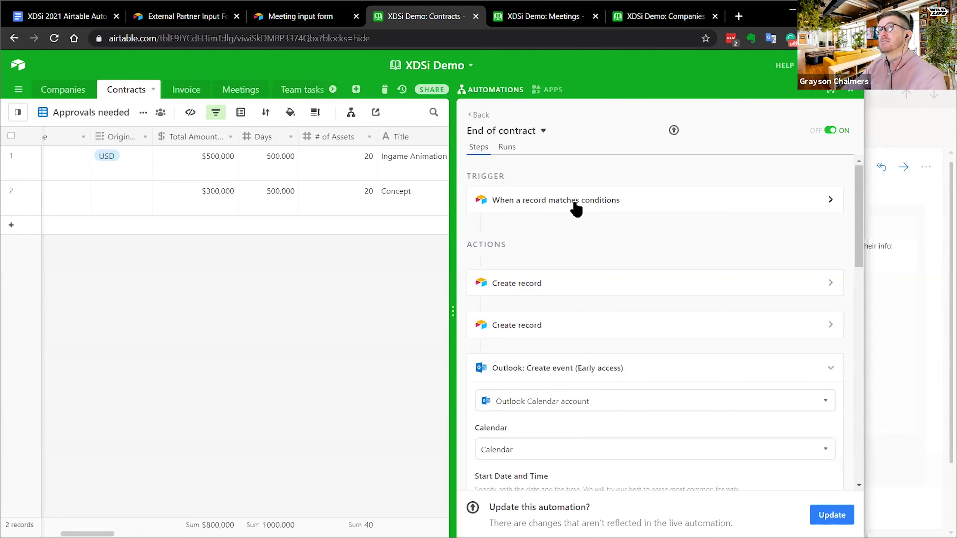
left_click(560, 289)
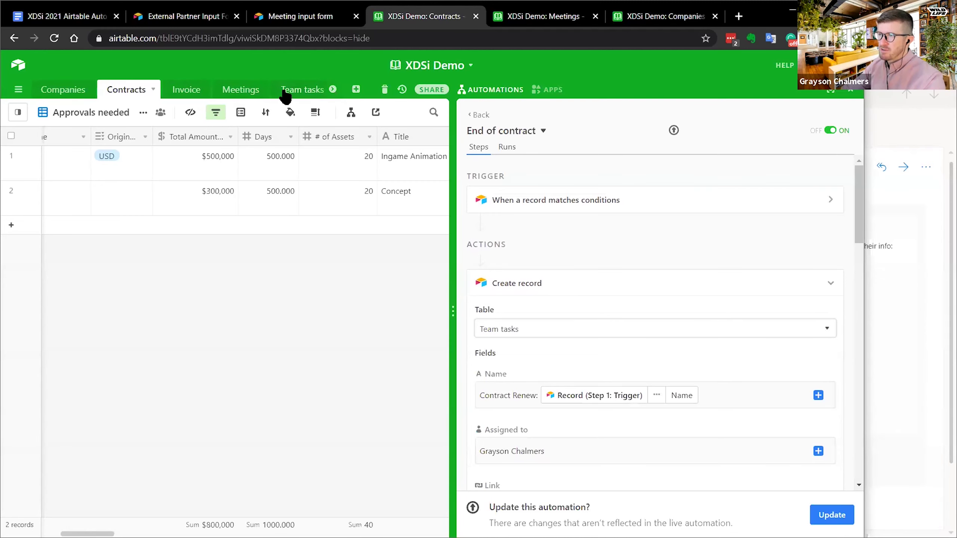
- View the Team tasks kanban with the Done column shown and the empty Uncategorized stack collapsed
left_click(286, 91)
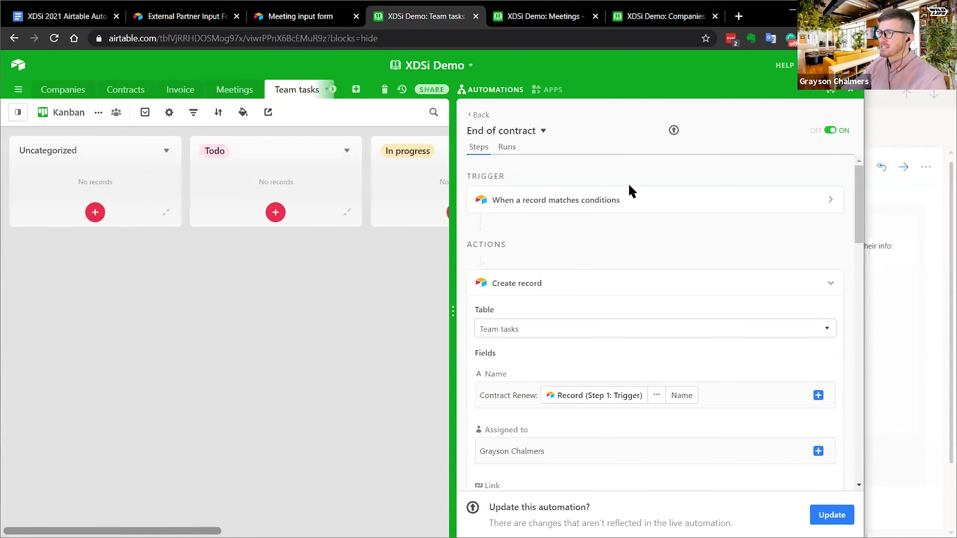
left_click_drag(453, 298, 722, 284)
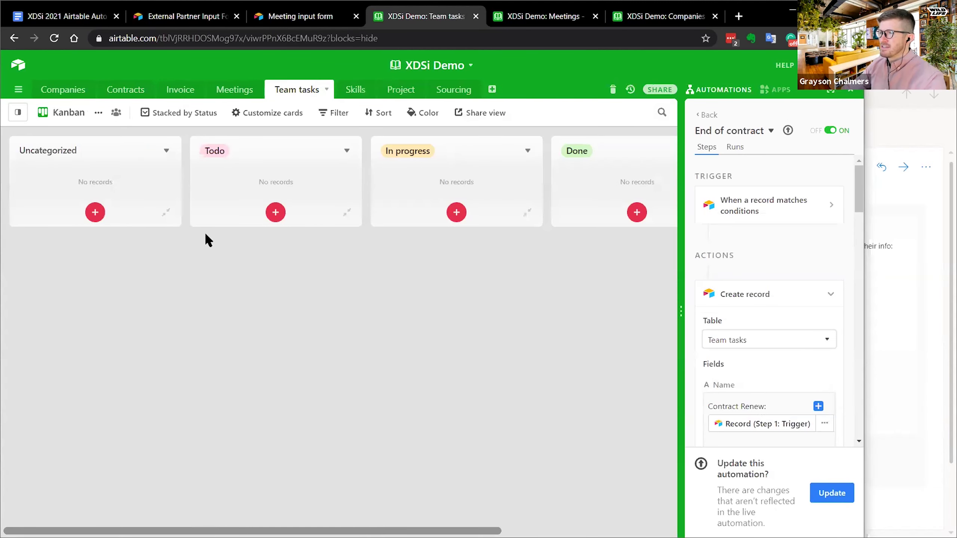
left_click(166, 213)
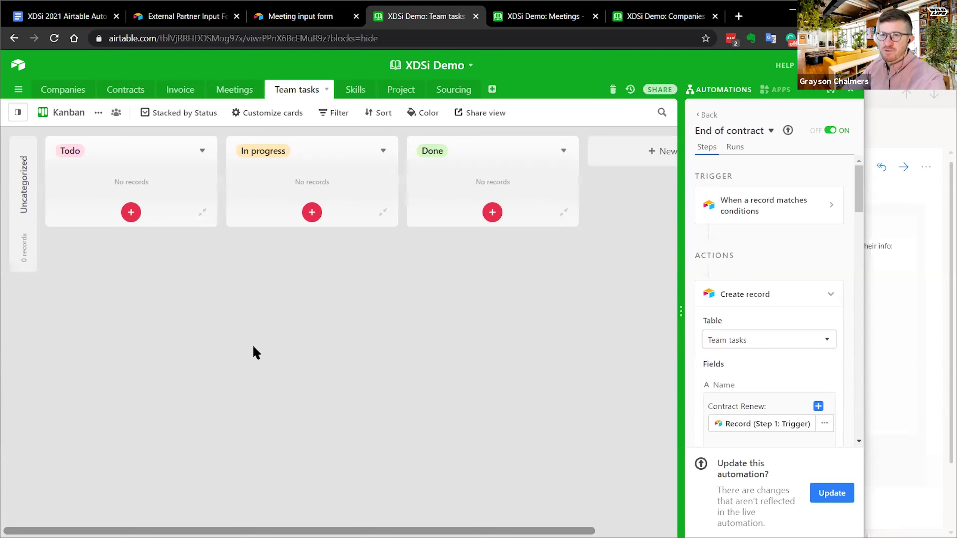
left_click_drag(681, 229, 514, 257)
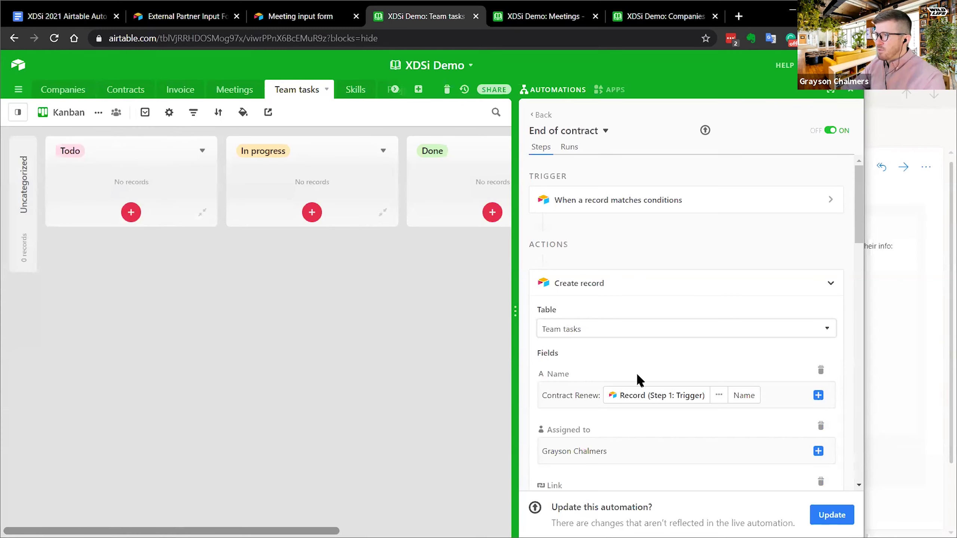
- Inspect the 'Contract Renew:' task name and its Name field path, then return to Contracts
scroll(626, 302, "down", 2)
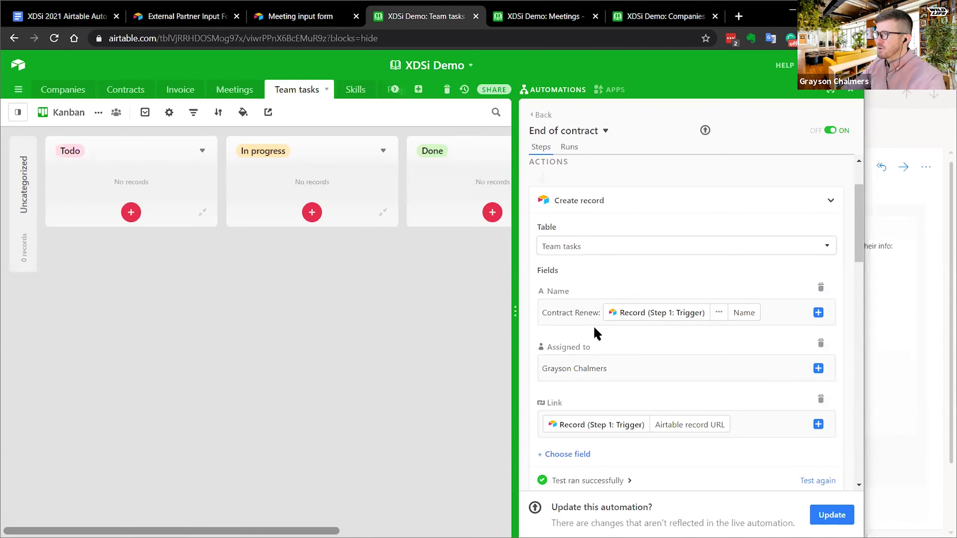
left_click(617, 200)
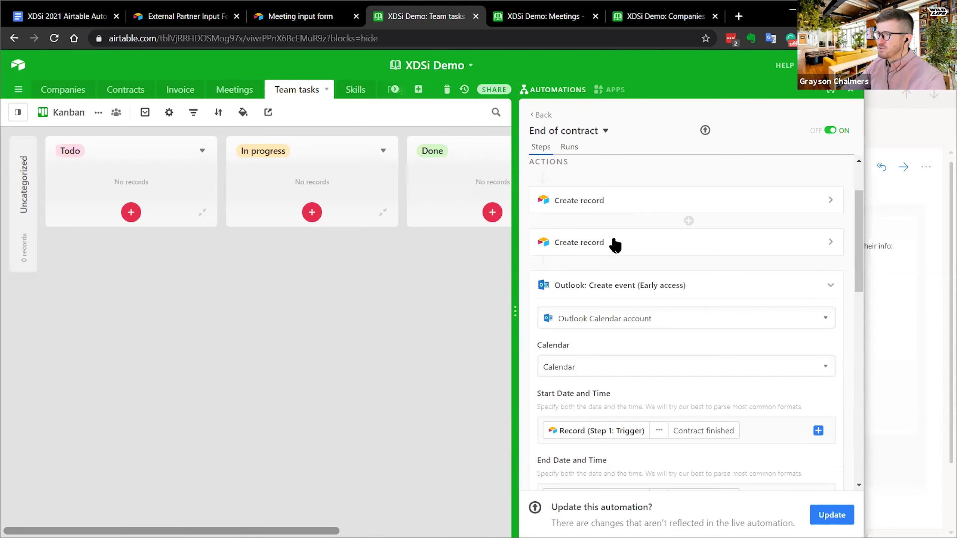
left_click(613, 204)
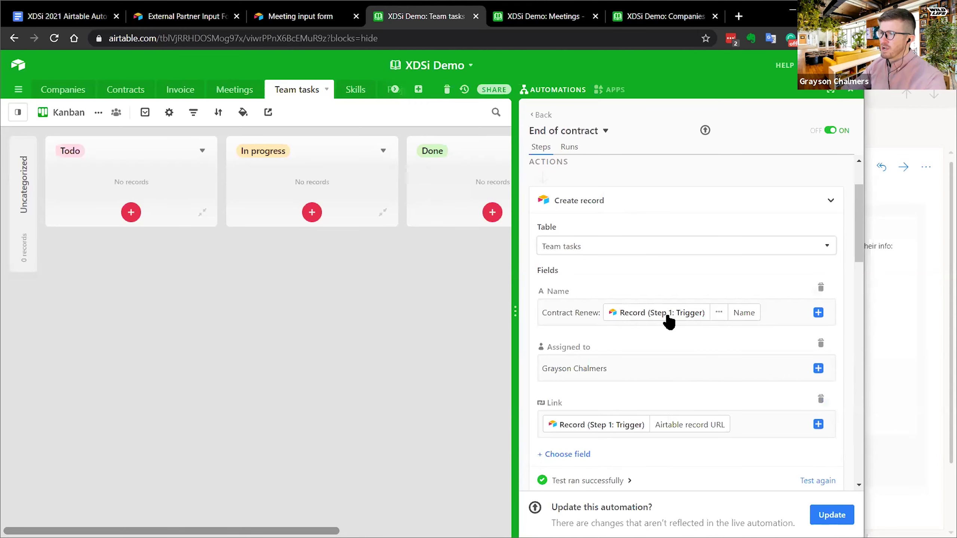
left_click_drag(546, 313, 641, 322)
left_click(720, 313)
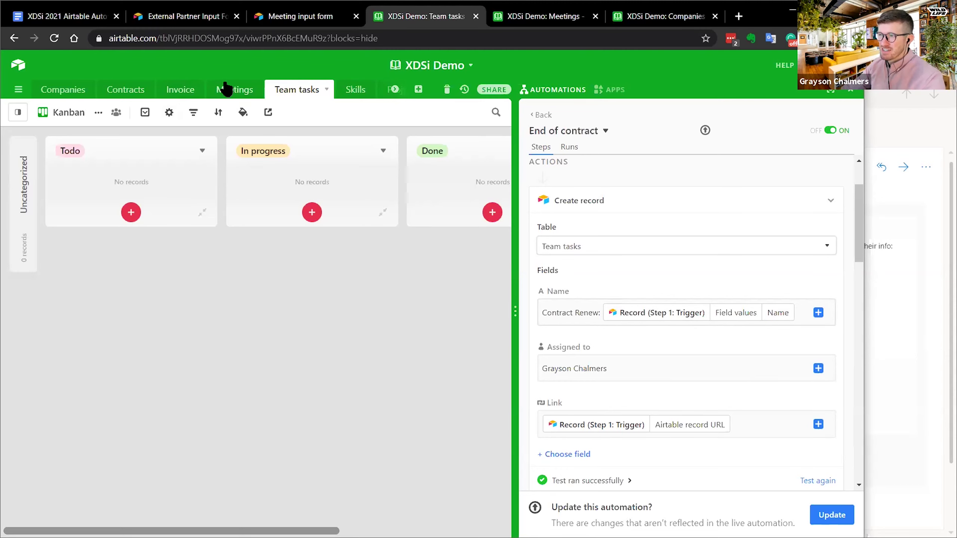
left_click(131, 90)
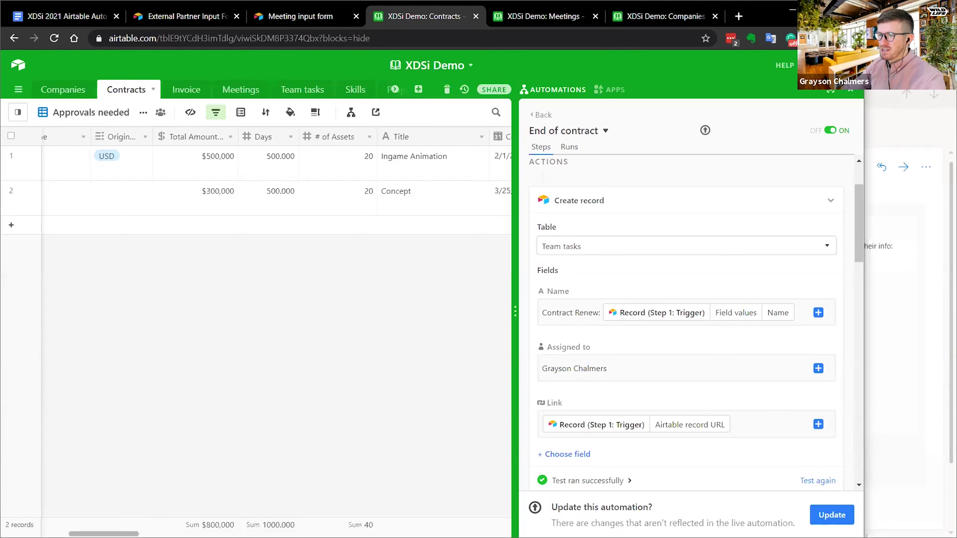
left_click(94, 163)
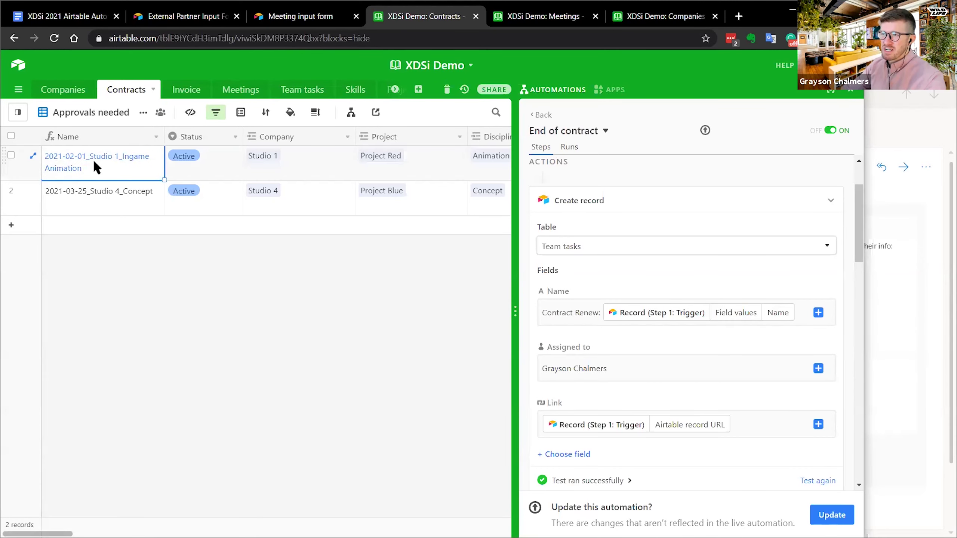
right_click(104, 142)
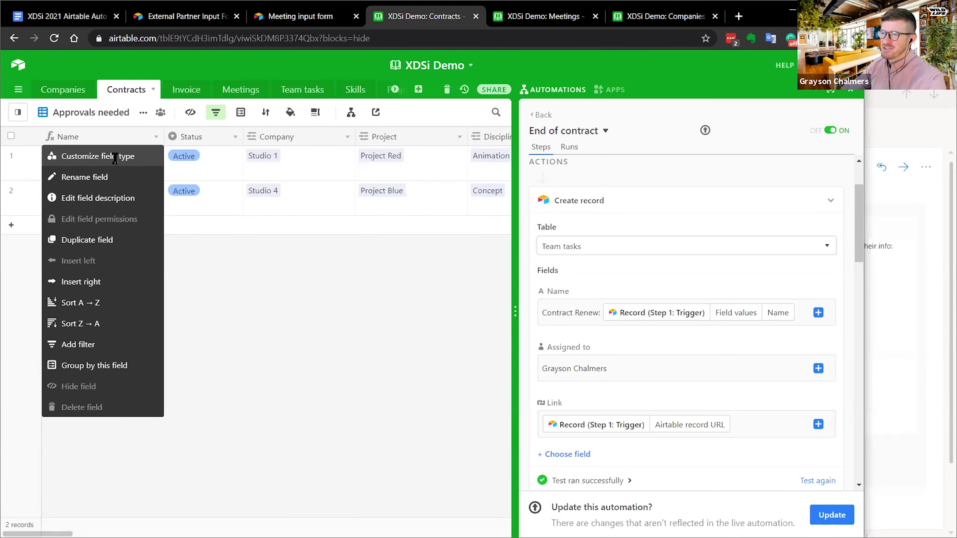
left_click(112, 156)
left_click_drag(55, 314, 195, 325)
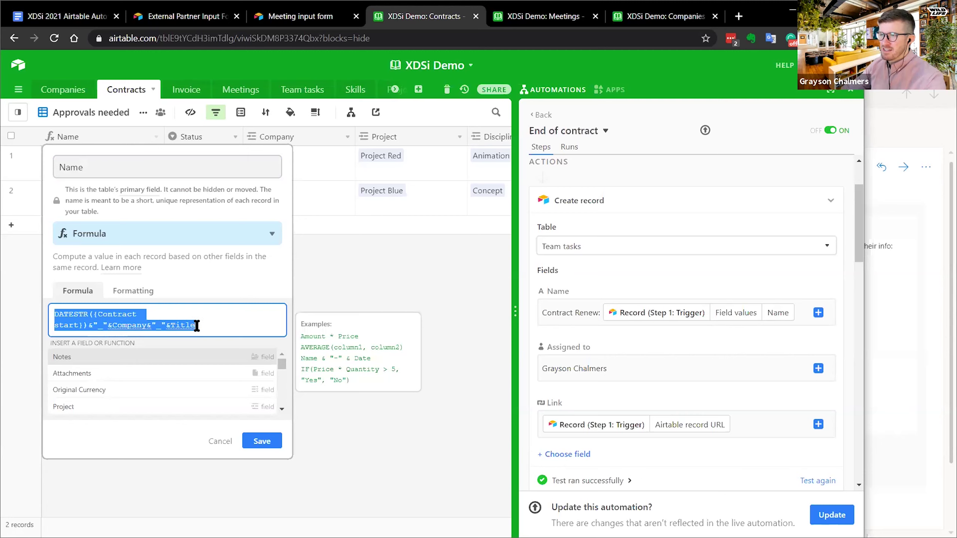
left_click(394, 274)
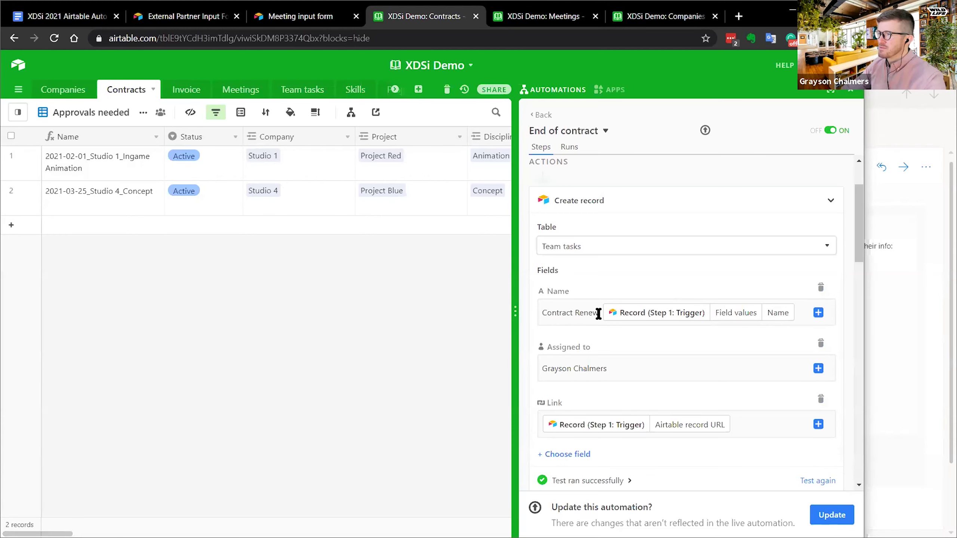
left_click(304, 90)
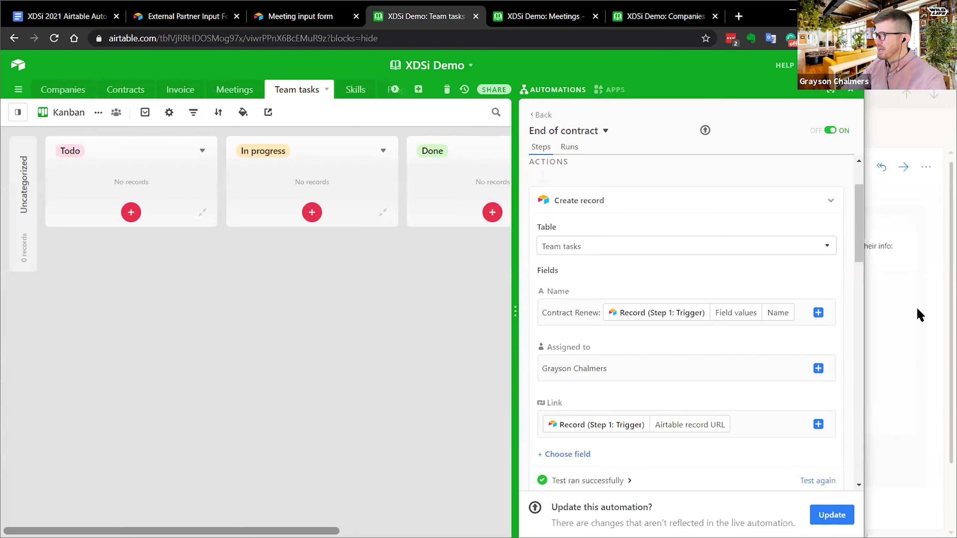
- Check the Assigned to value, then expand the second Create record step for 'Process invoice for:' tasks
left_click(624, 373)
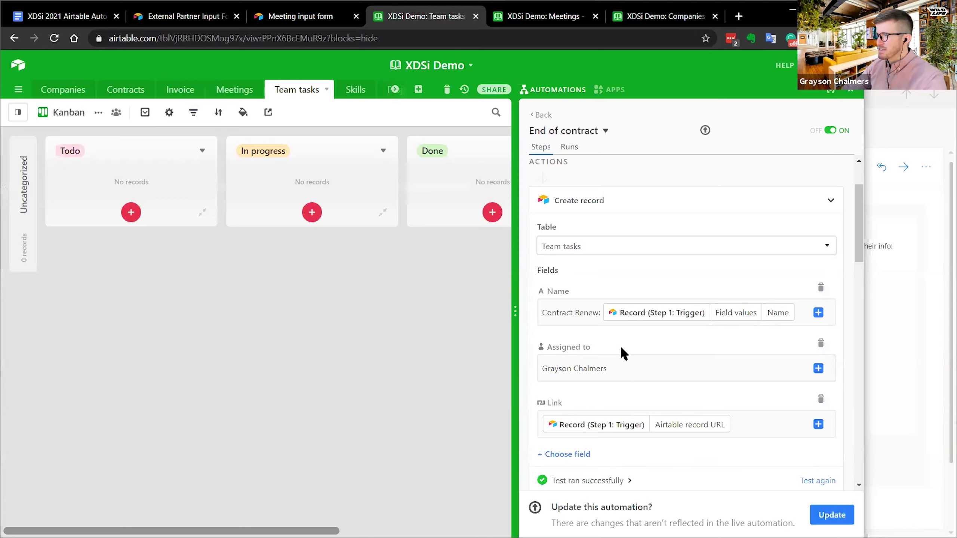
scroll(622, 348, "down", 4)
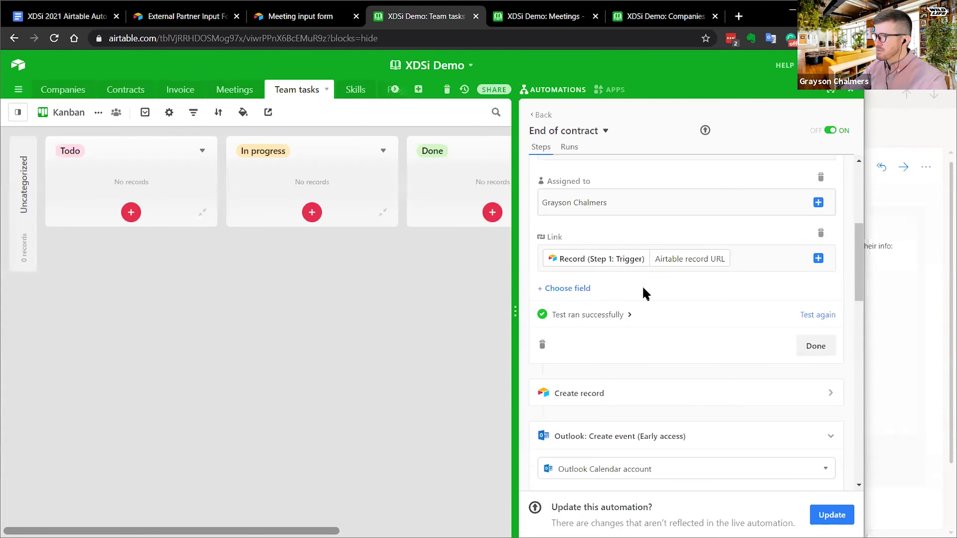
scroll(641, 287, "down", 4)
scroll(663, 259, "up", 2)
scroll(656, 261, "up", 6)
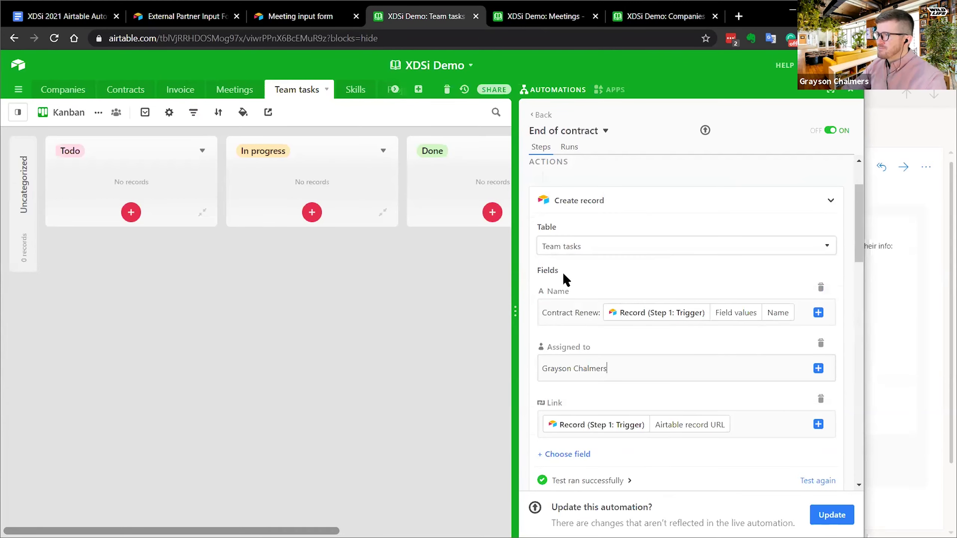
scroll(588, 312, "down", 6)
left_click(626, 310)
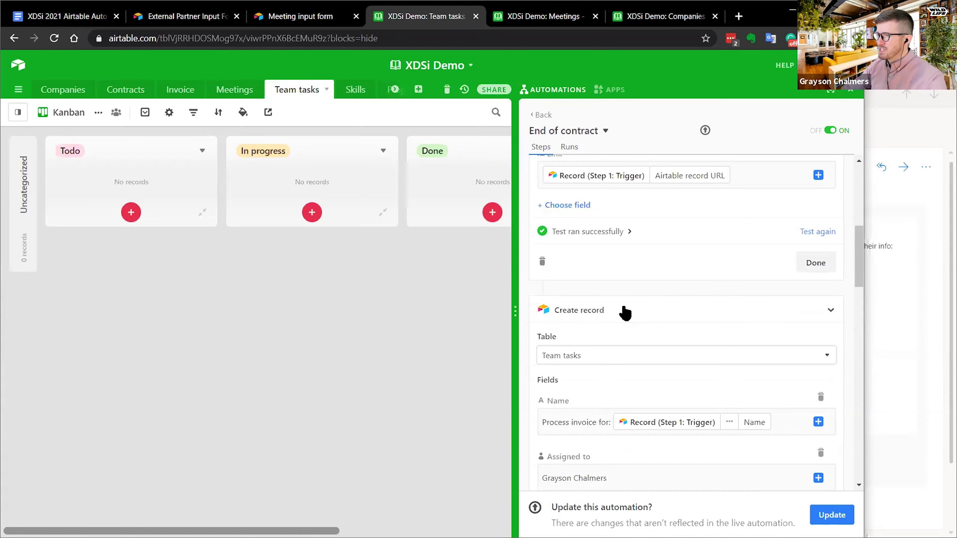
scroll(629, 304, "down", 2)
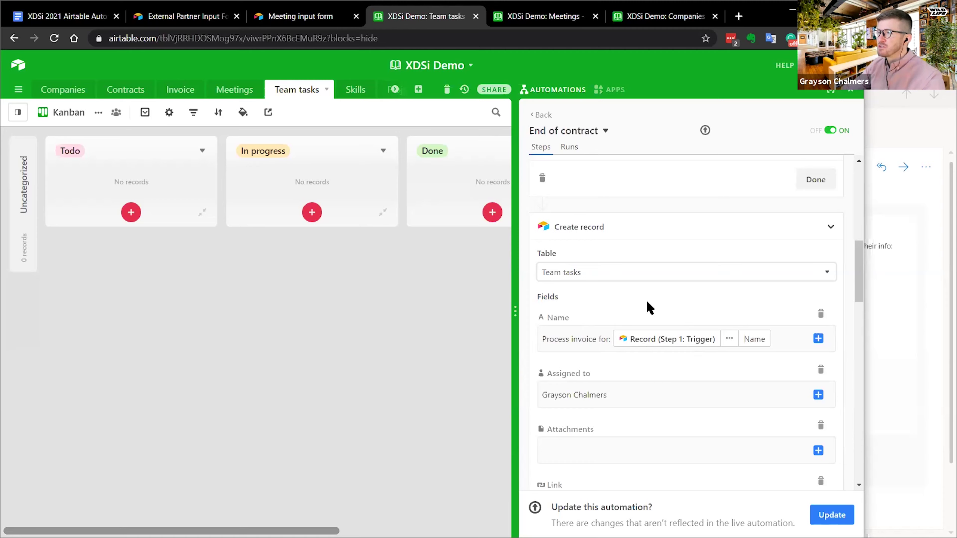
scroll(621, 272, "down", 2)
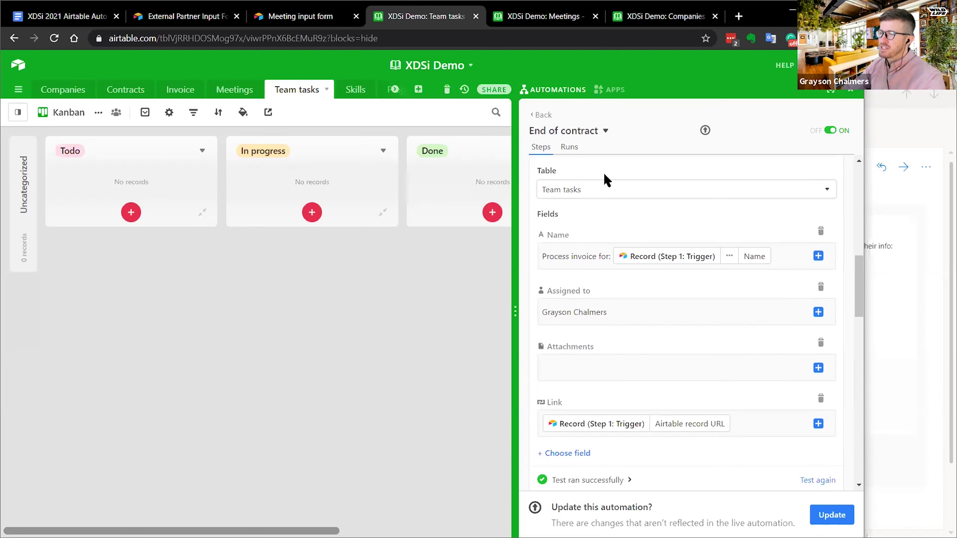
scroll(604, 214, "up", 4)
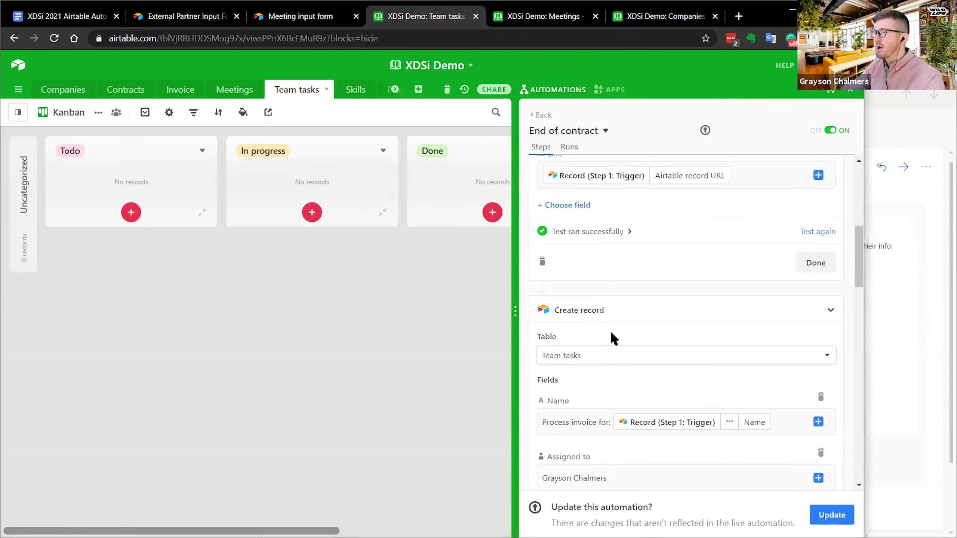
scroll(611, 331, "down", 4)
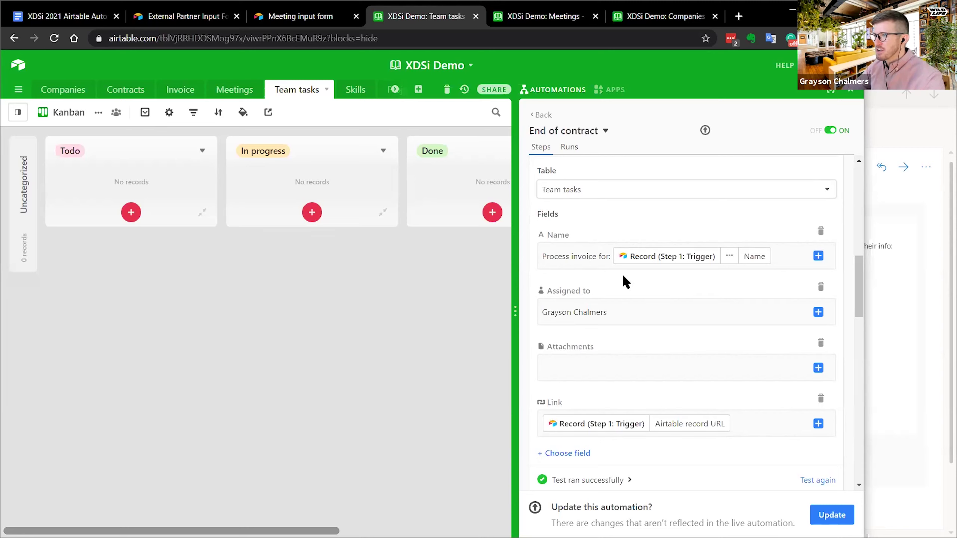
scroll(622, 275, "down", 2)
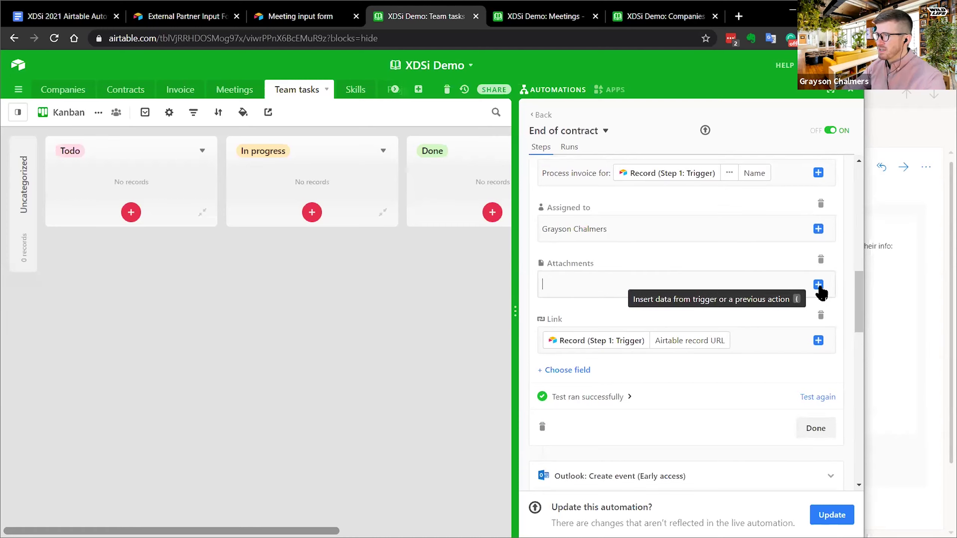
- Switch from the Invoice table to the Contracts table's Approvals needed grid
left_click(818, 286)
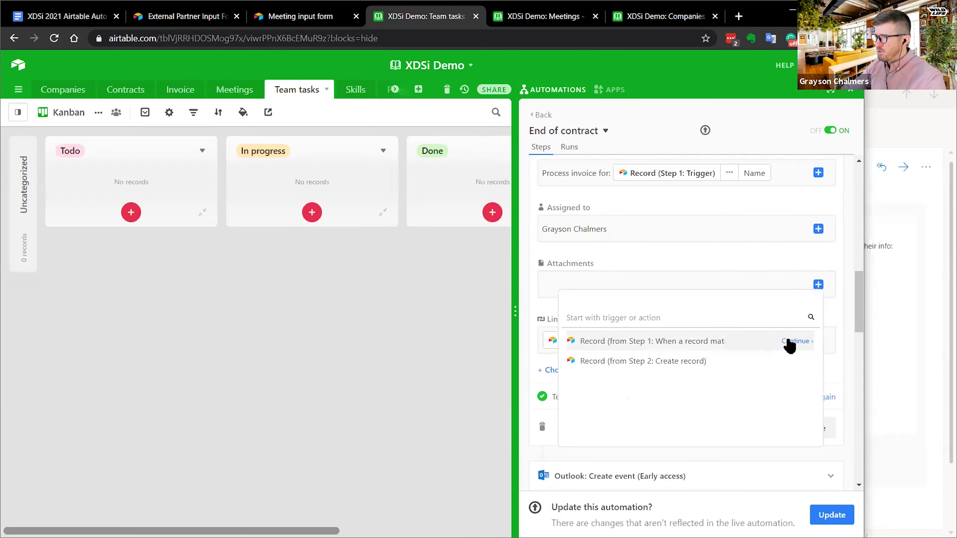
left_click(181, 90)
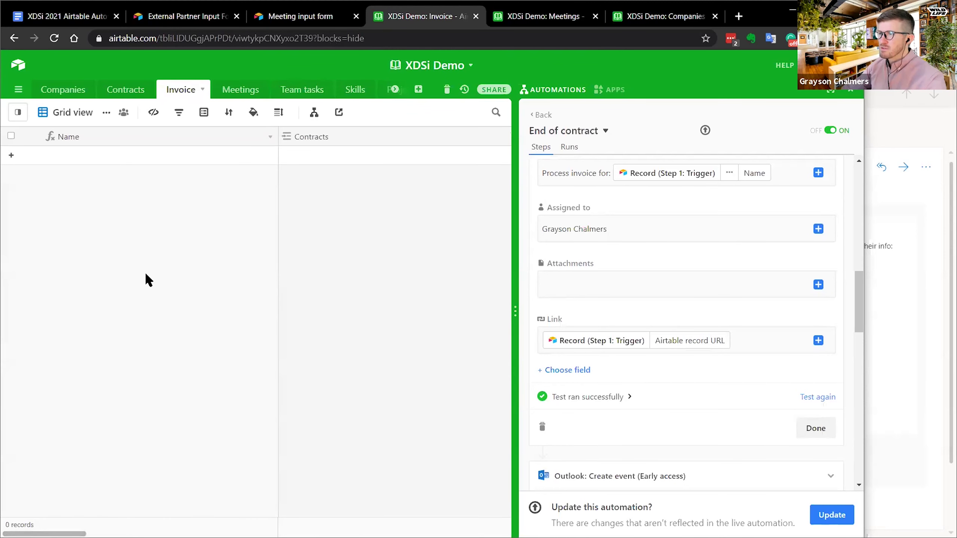
left_click(18, 112)
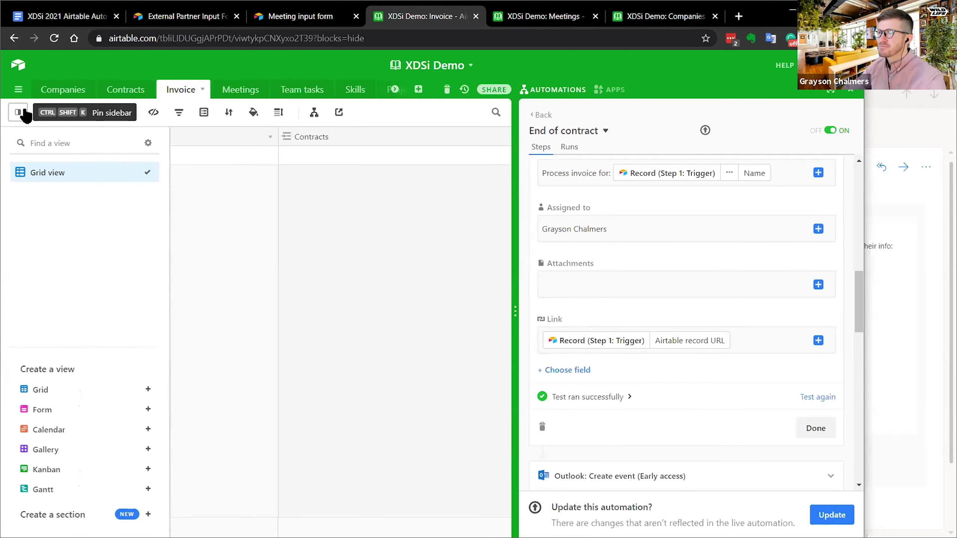
left_click(149, 90)
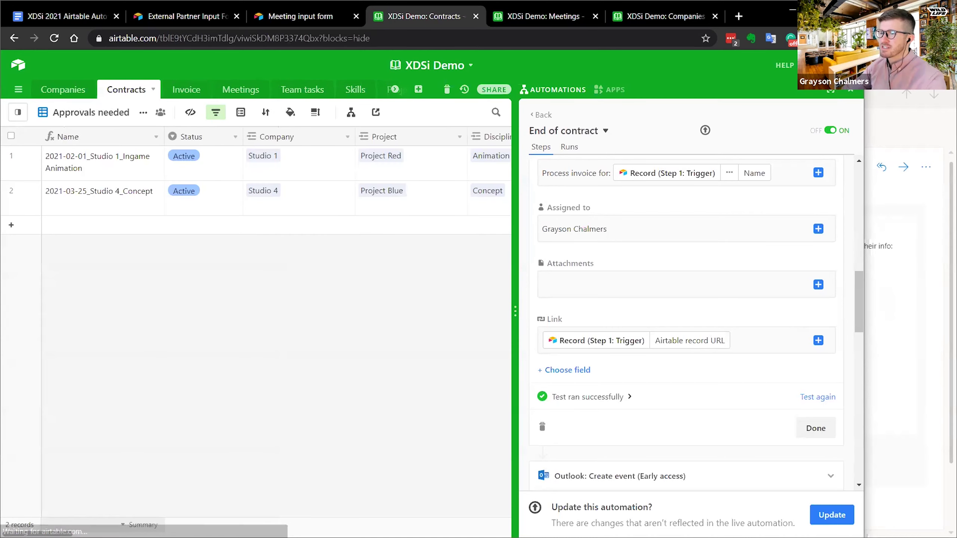
- Check the first contract's Attachments cell, glance at Team tasks, then return to Contracts
scroll(256, 302, "right", 15)
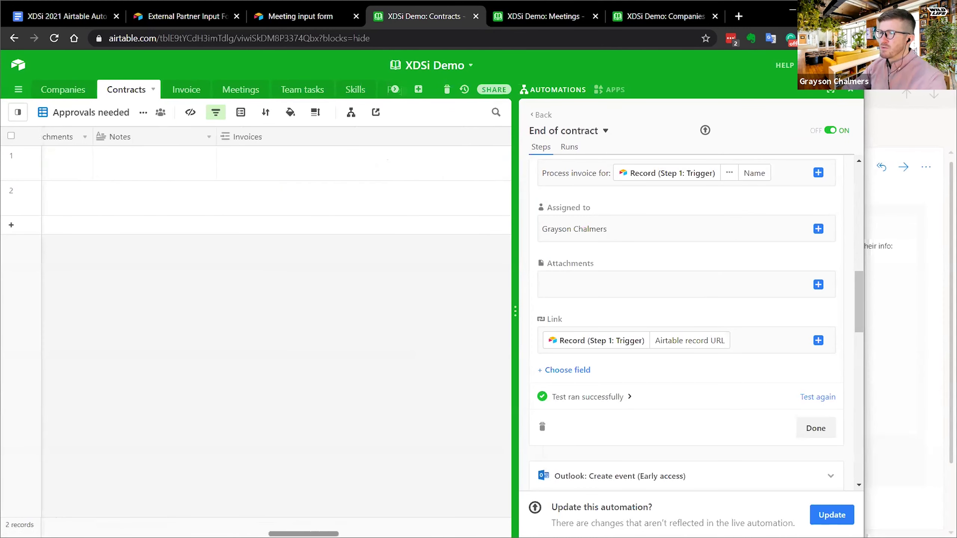
scroll(256, 301, "right", 15)
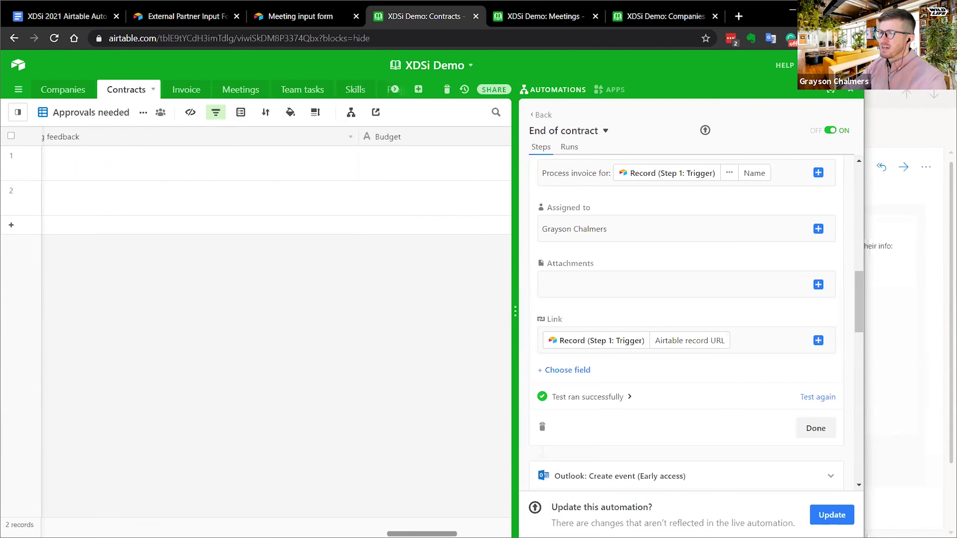
scroll(256, 301, "left", 10)
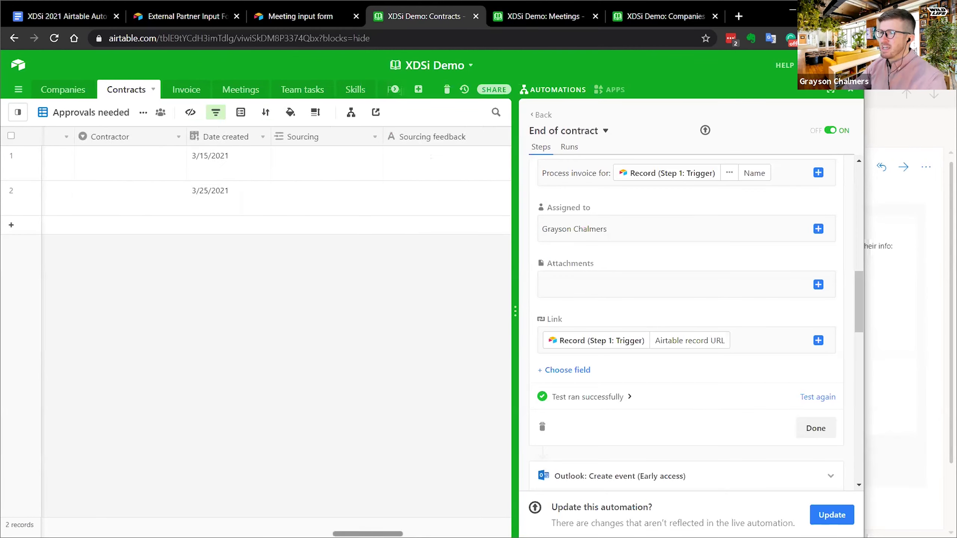
scroll(162, 161, "left", 10)
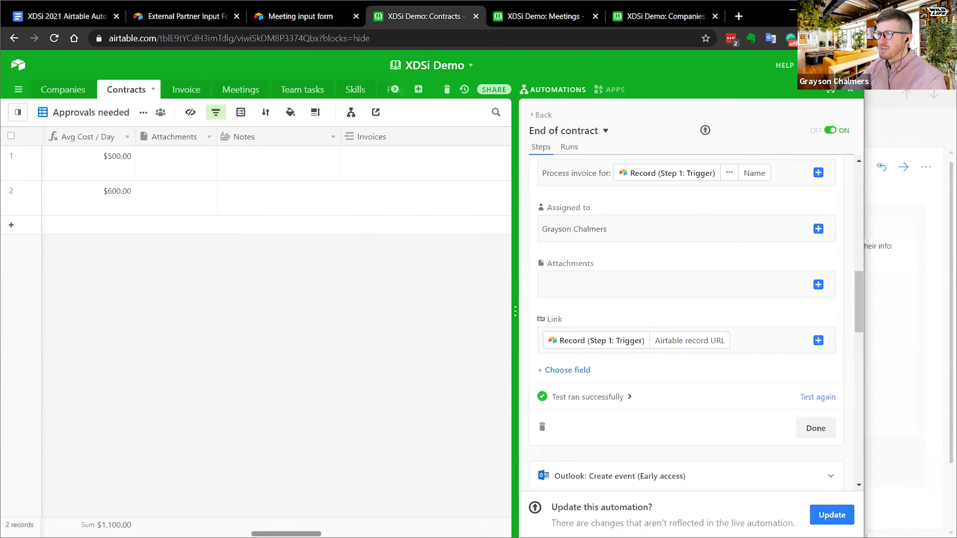
left_click(182, 154)
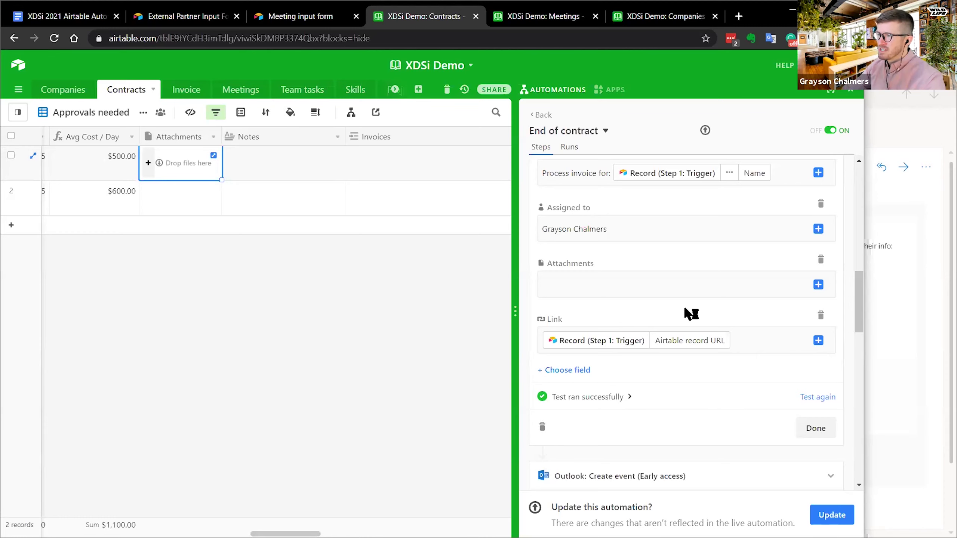
left_click(625, 288)
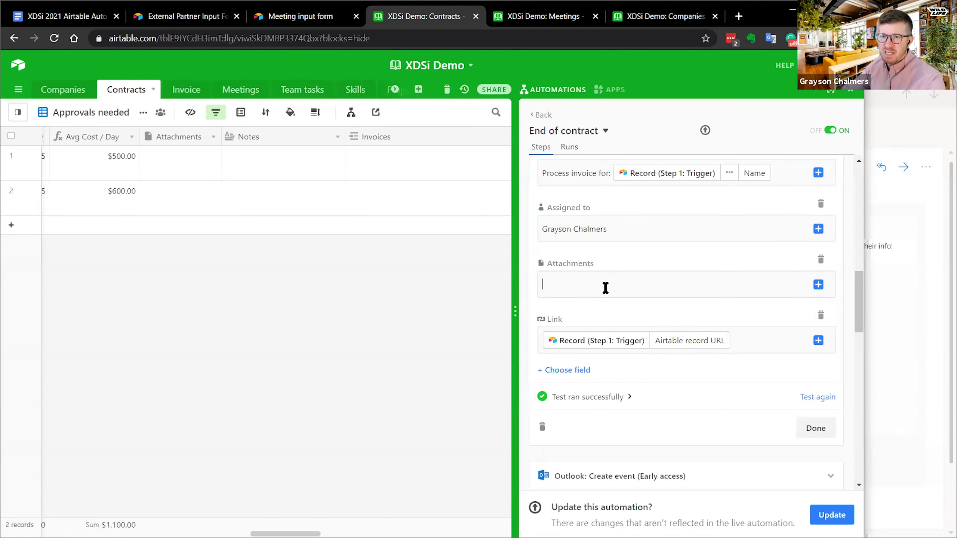
left_click(303, 90)
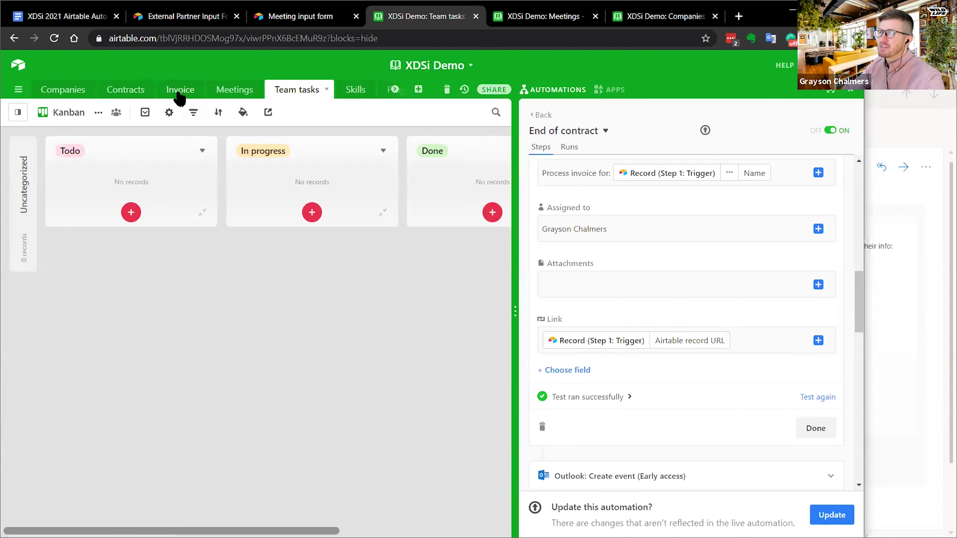
left_click(132, 90)
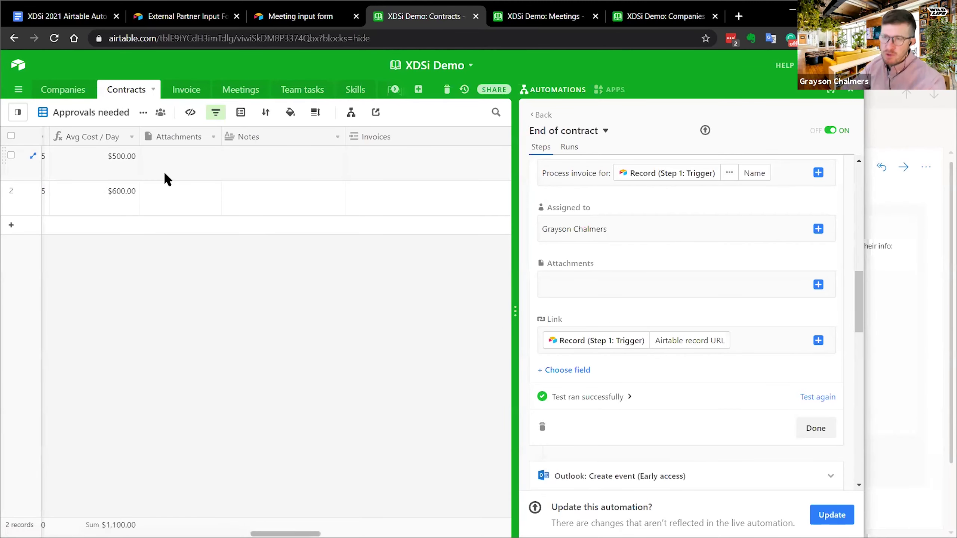
- Show the Team tasks board and browse the trigger record's dynamic values for Attachments
left_click(302, 90)
scroll(665, 313, "down", 2)
scroll(664, 302, "up", 2)
left_click(818, 285)
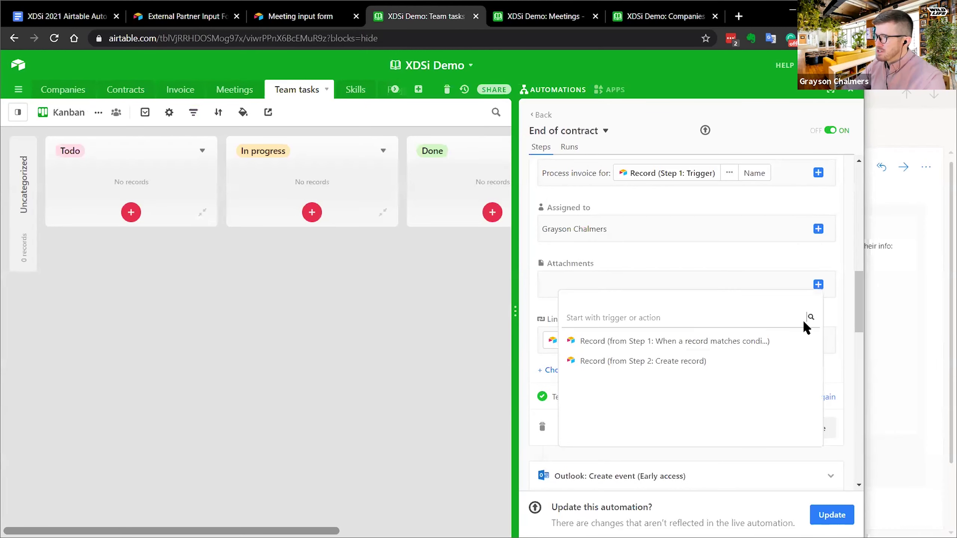
left_click(801, 344)
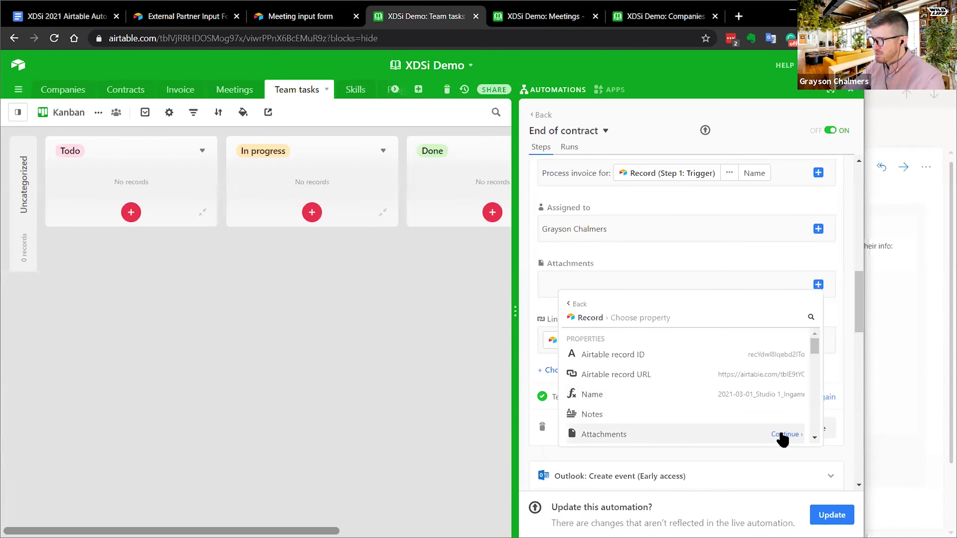
- Look through the record's Attachments properties, then close the picker without inserting anything
left_click(784, 436)
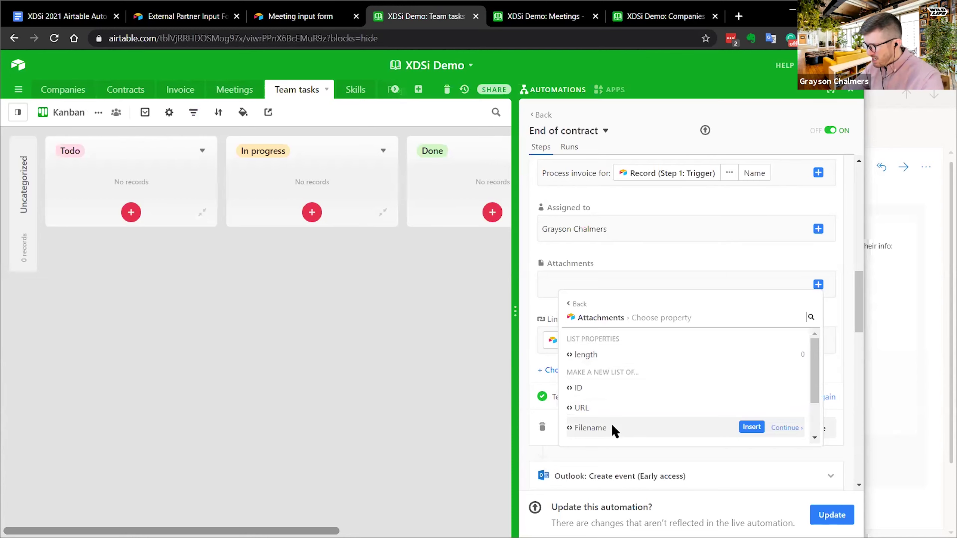
scroll(691, 389, "down", 2)
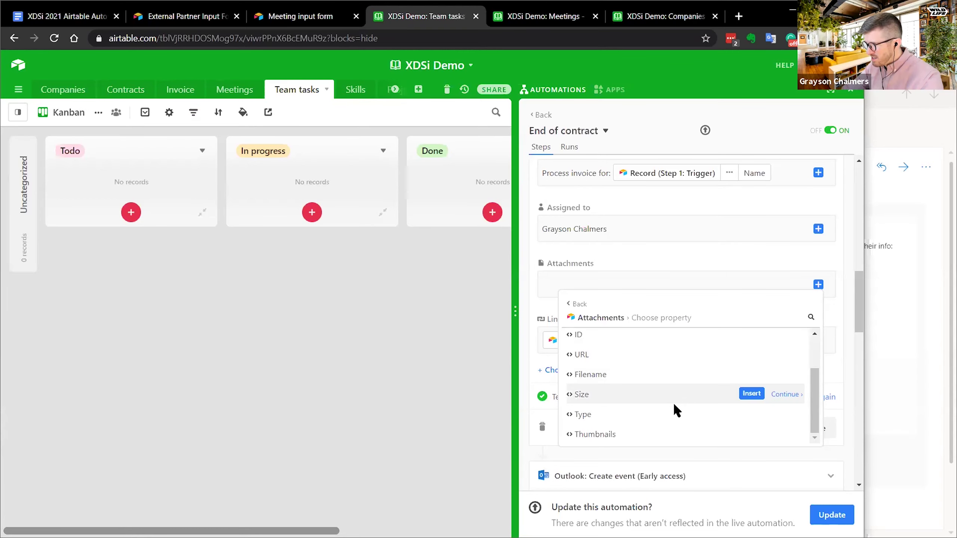
scroll(663, 414, "up", 2)
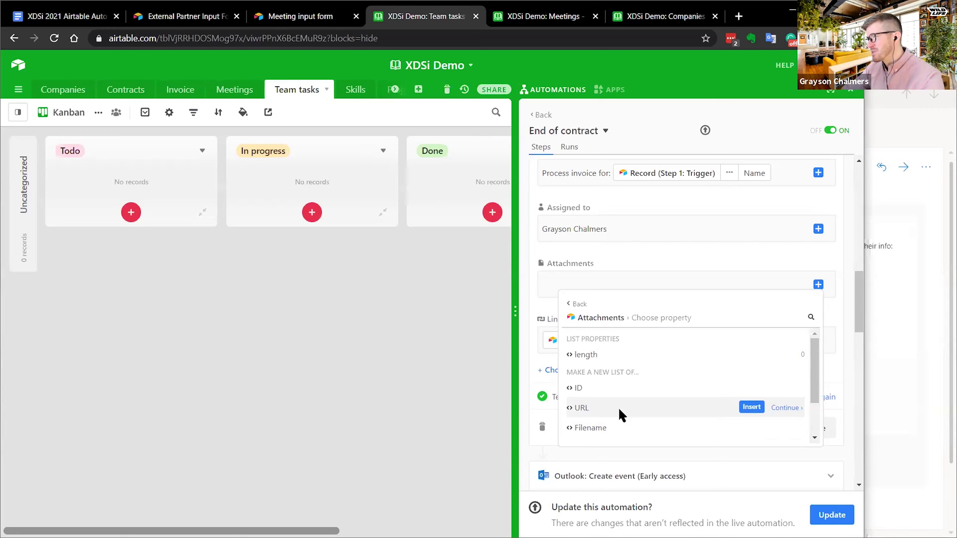
scroll(616, 407, "down", 2)
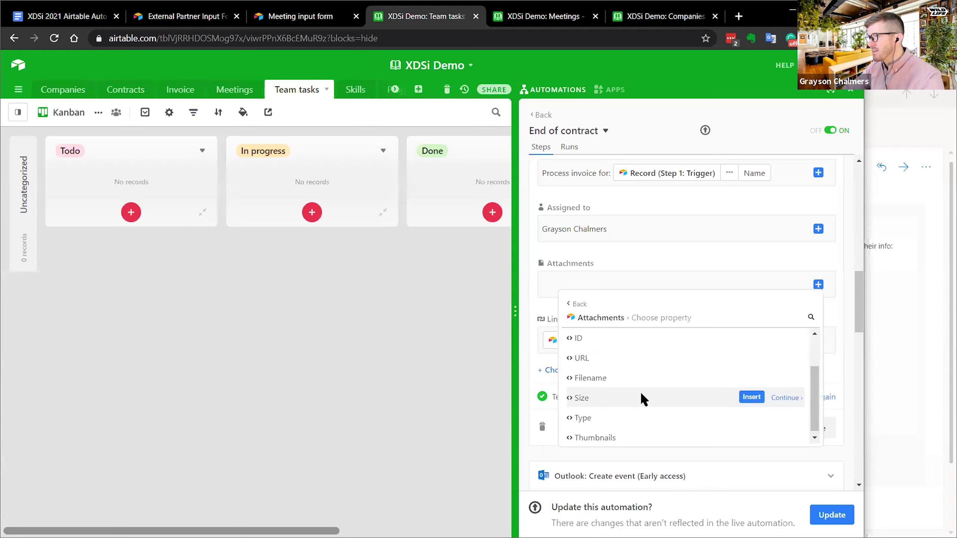
scroll(640, 392, "up", 2)
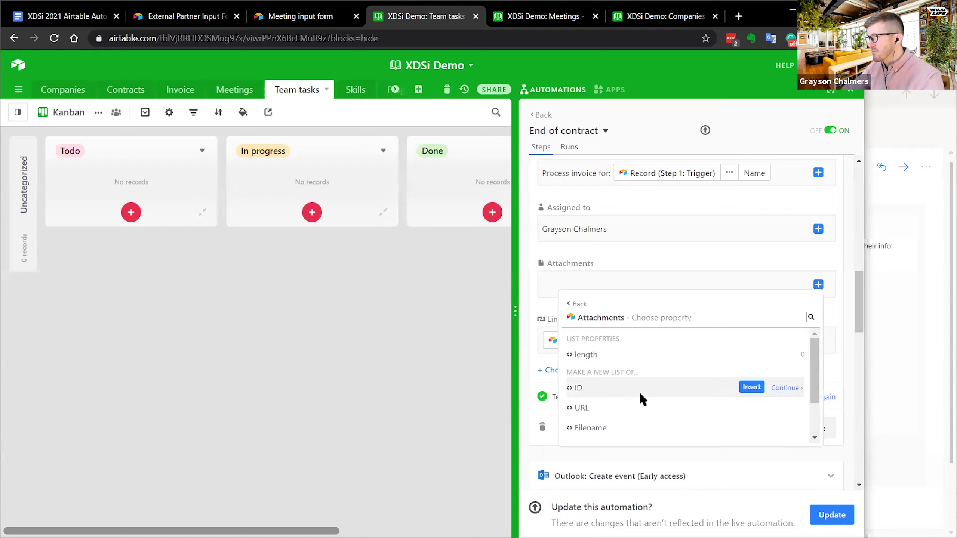
left_click(579, 306)
scroll(664, 381, "down", 2)
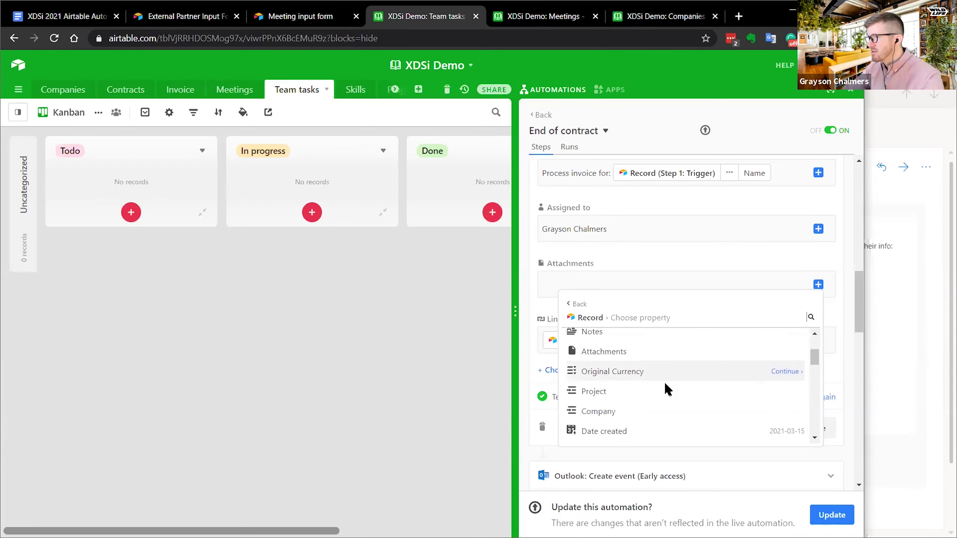
scroll(664, 385, "down", 5)
scroll(664, 387, "up", 10)
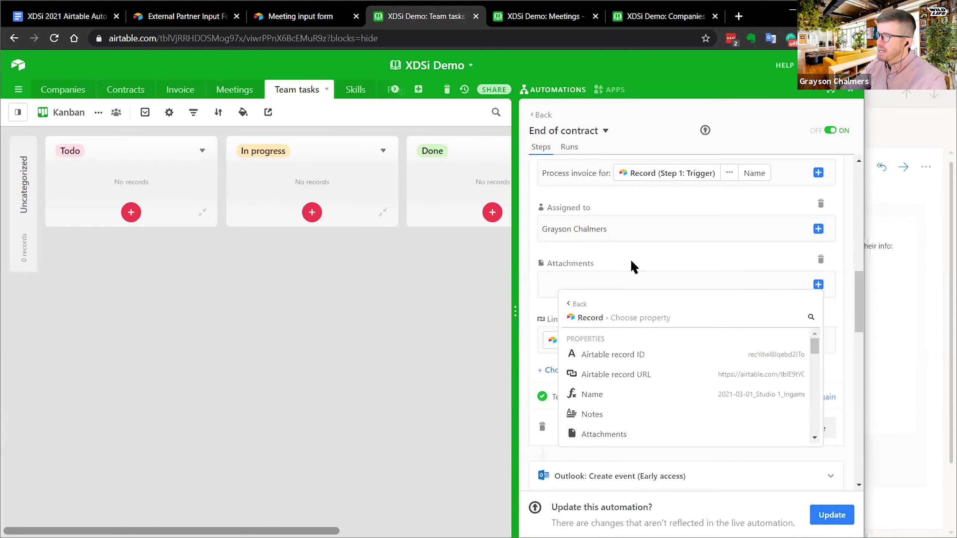
left_click(507, 333)
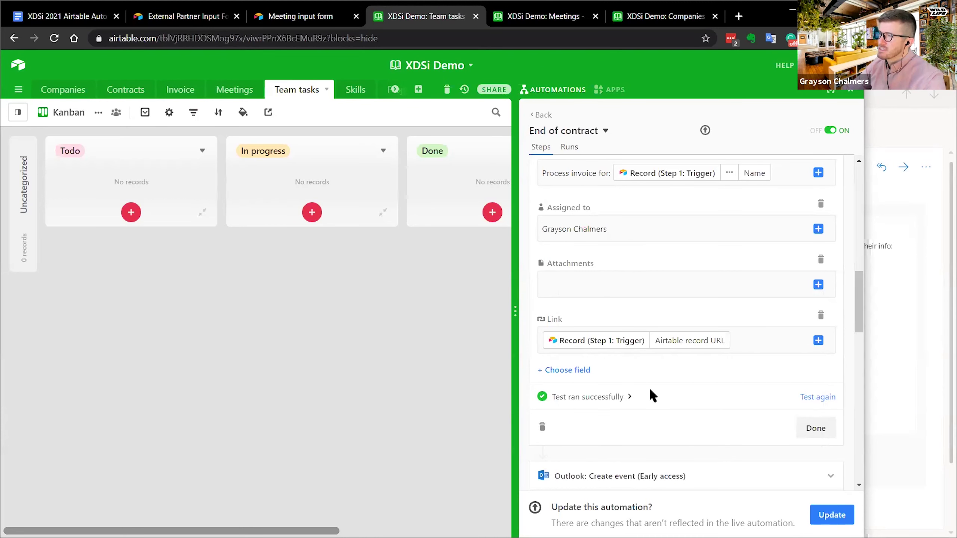
scroll(649, 369, "down", 4)
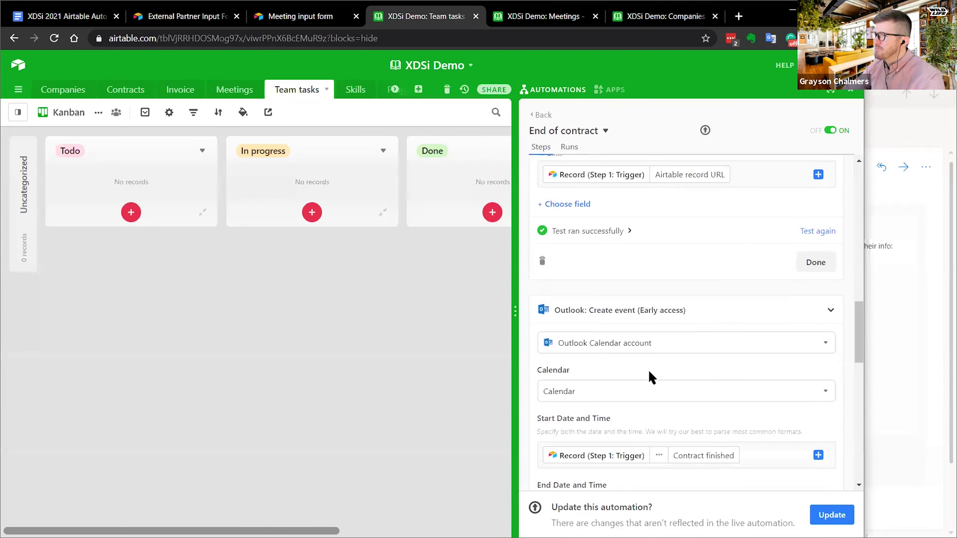
- Collapse both Create record actions and narrow the browser to show the Outlook mailbox alongside
scroll(671, 293, "up", 10)
left_click(658, 309)
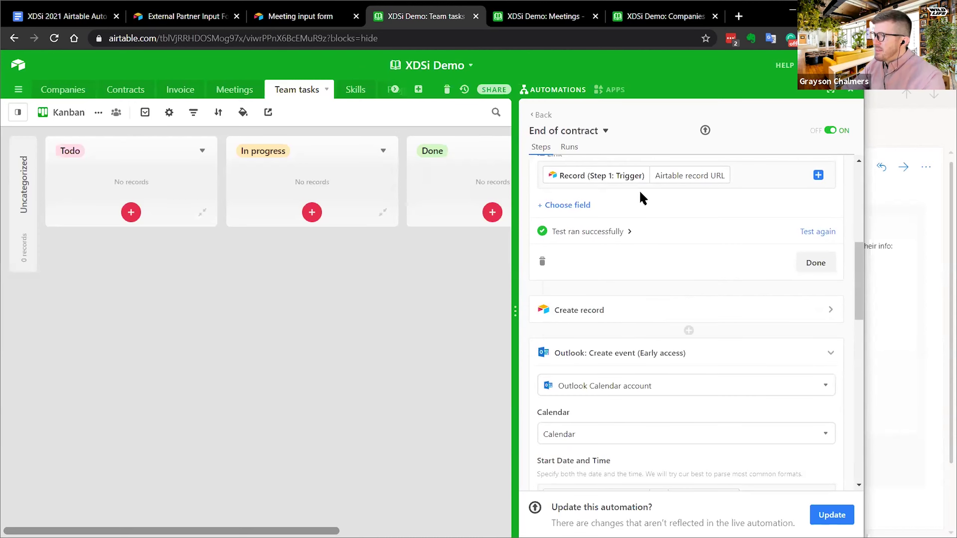
scroll(637, 245, "up", 4)
scroll(626, 215, "up", 3)
left_click(637, 206)
scroll(674, 234, "up", 2)
scroll(669, 249, "down", 2)
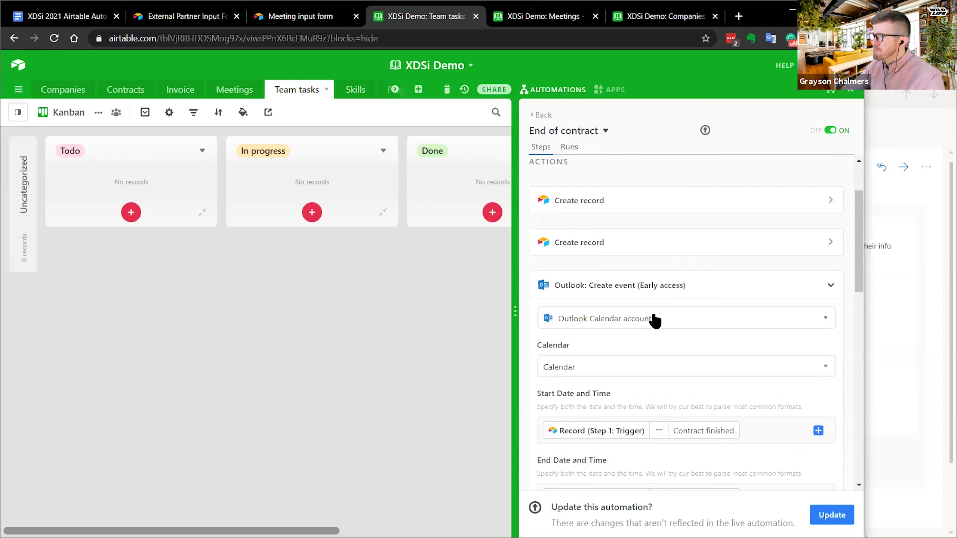
scroll(595, 358, "down", 2)
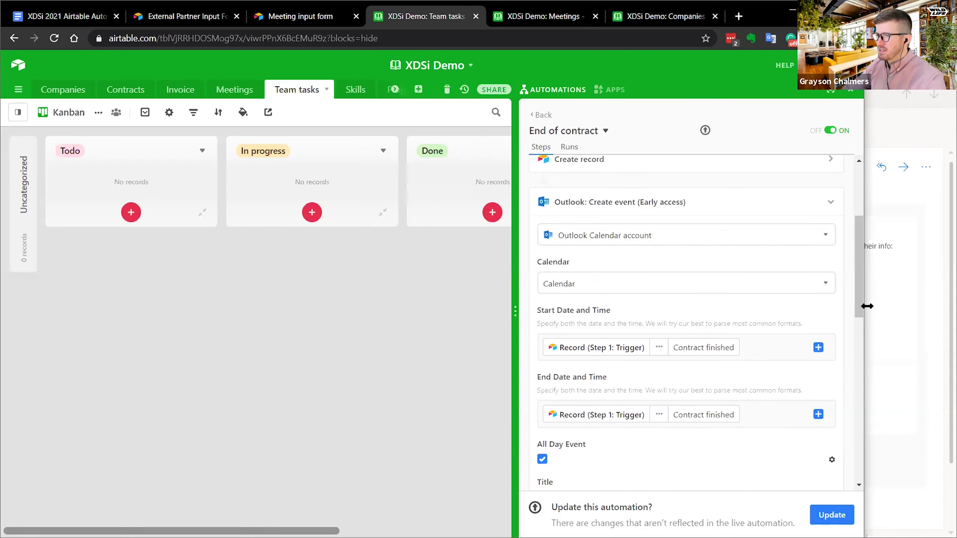
left_click_drag(867, 307, 605, 306)
scroll(379, 266, "up", 4)
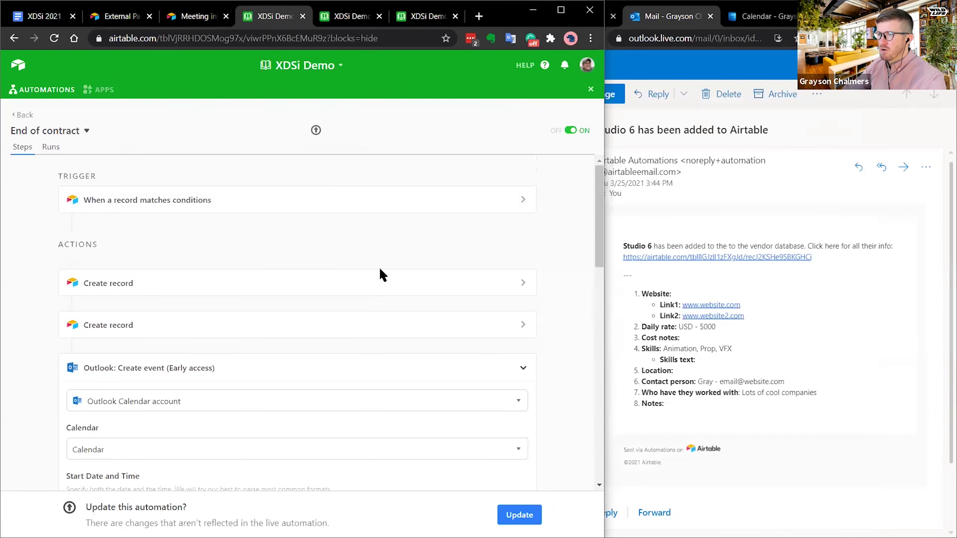
- Rerun the record-matches-conditions trigger test and check its results
left_click(523, 204)
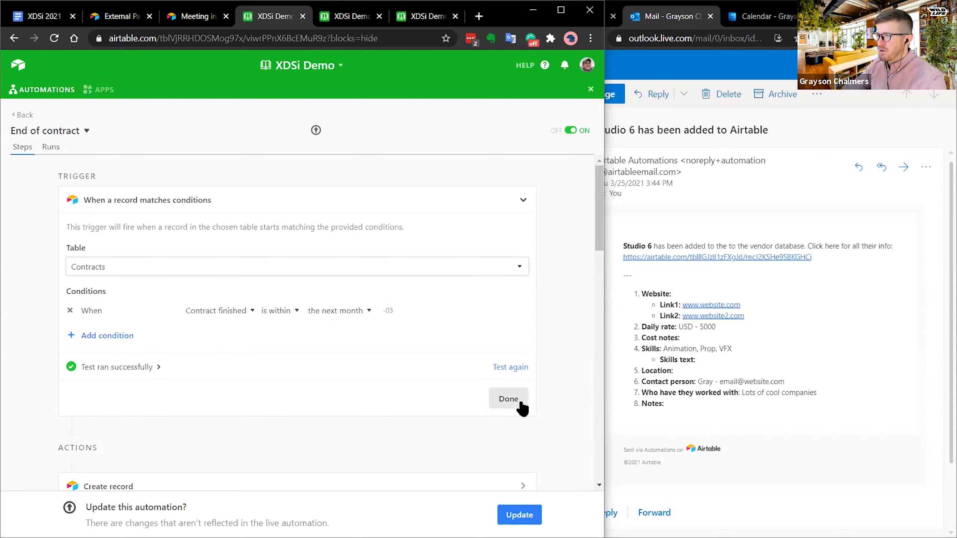
left_click(518, 367)
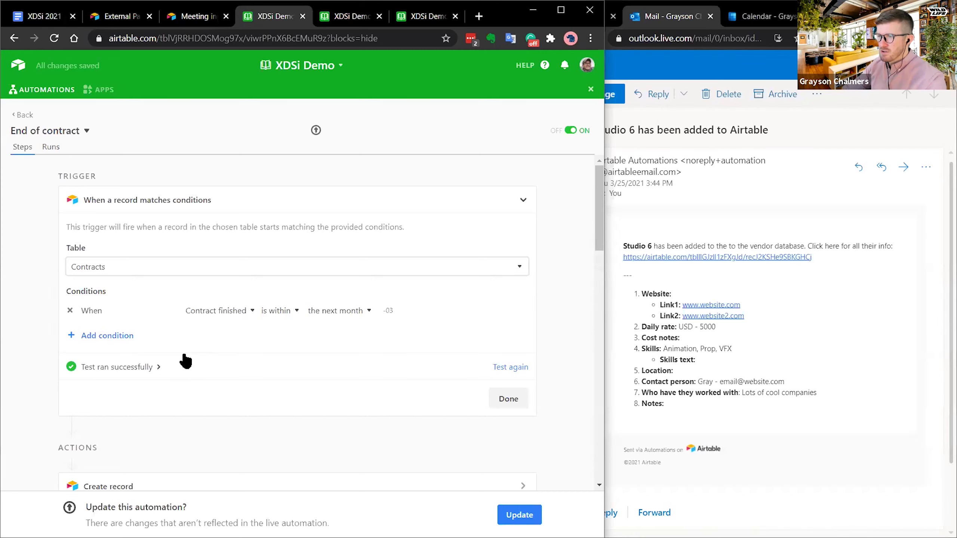
left_click(155, 368)
left_click(216, 367)
scroll(282, 275, "down", 5)
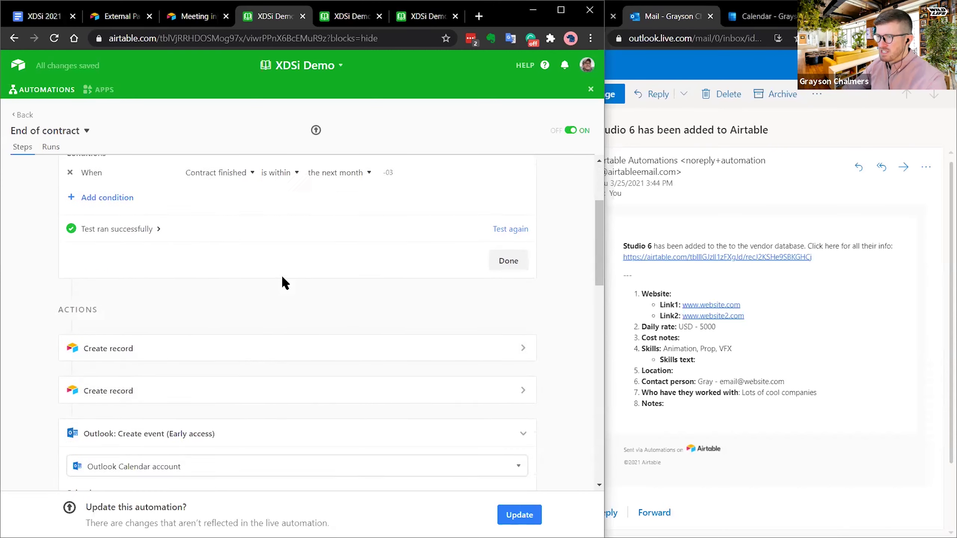
- Rerun the Contract Renew Create record test and widen the window to show the board
left_click(285, 237)
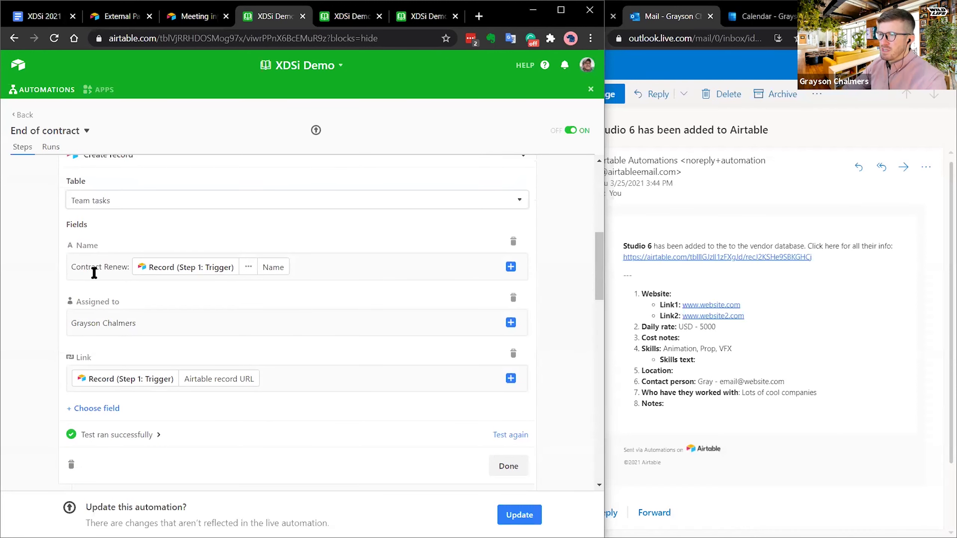
left_click(517, 436)
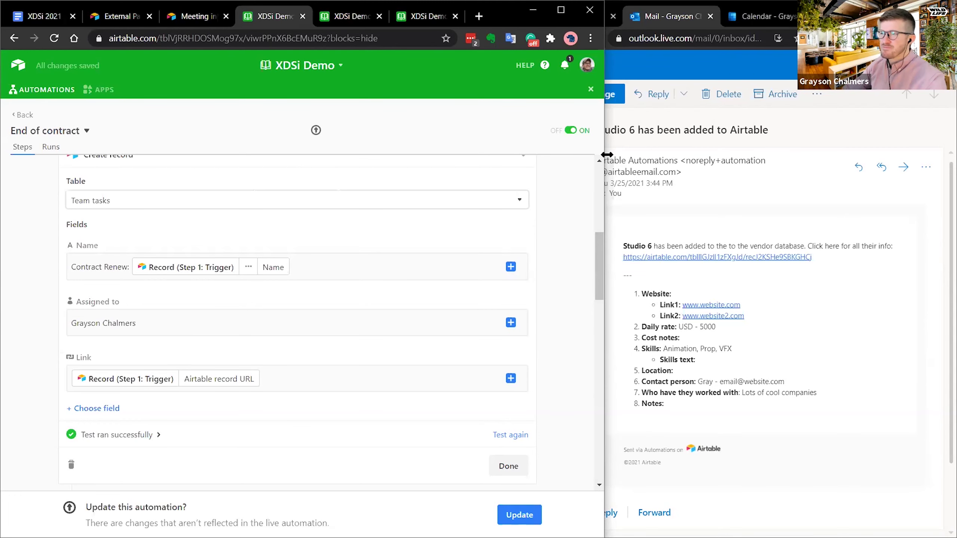
left_click_drag(607, 154, 758, 154)
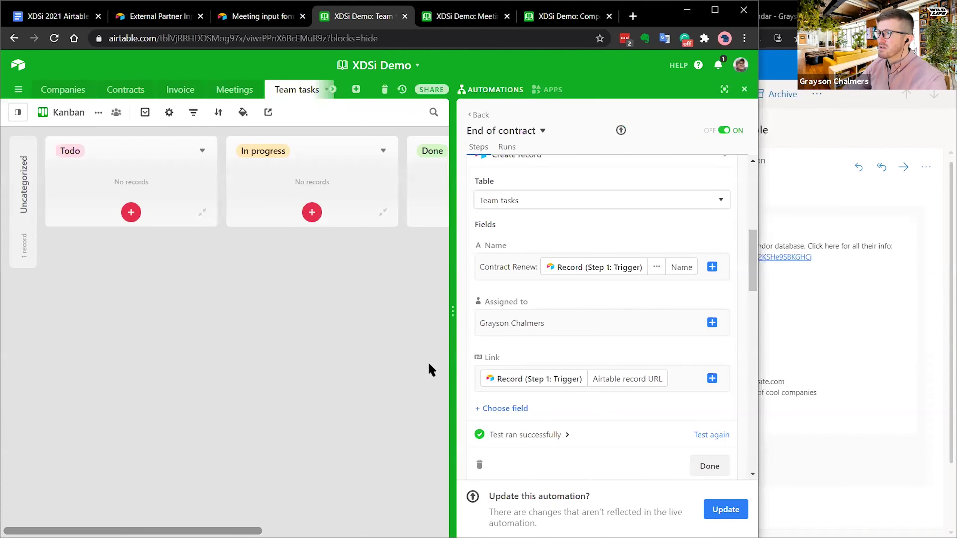
- Inspect the new Contract Renew task and its linked contract record, then close them
left_click(21, 260)
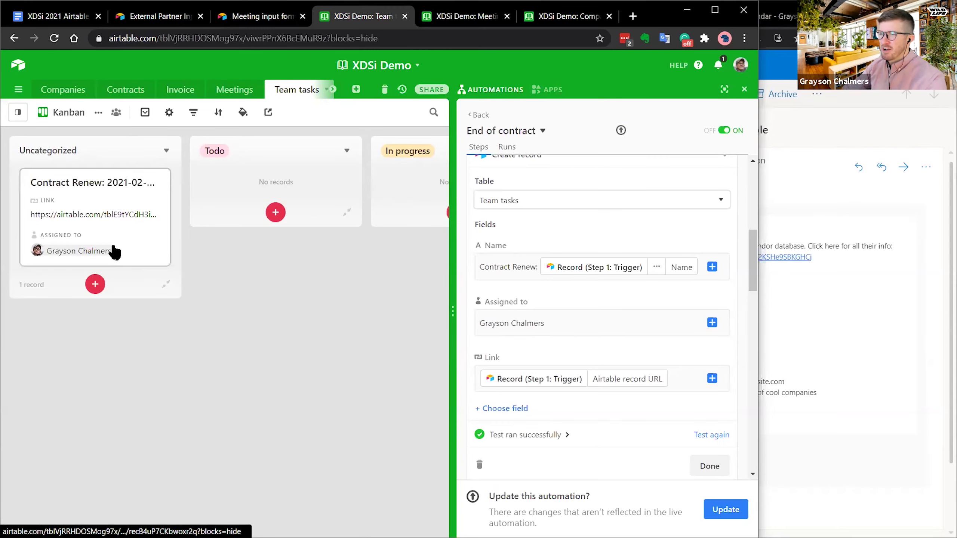
left_click(131, 231)
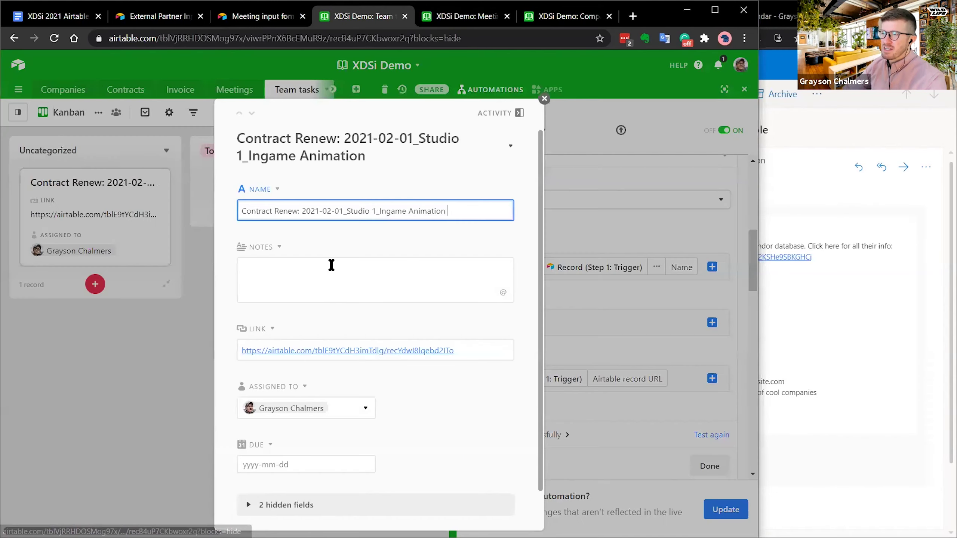
left_click(345, 353)
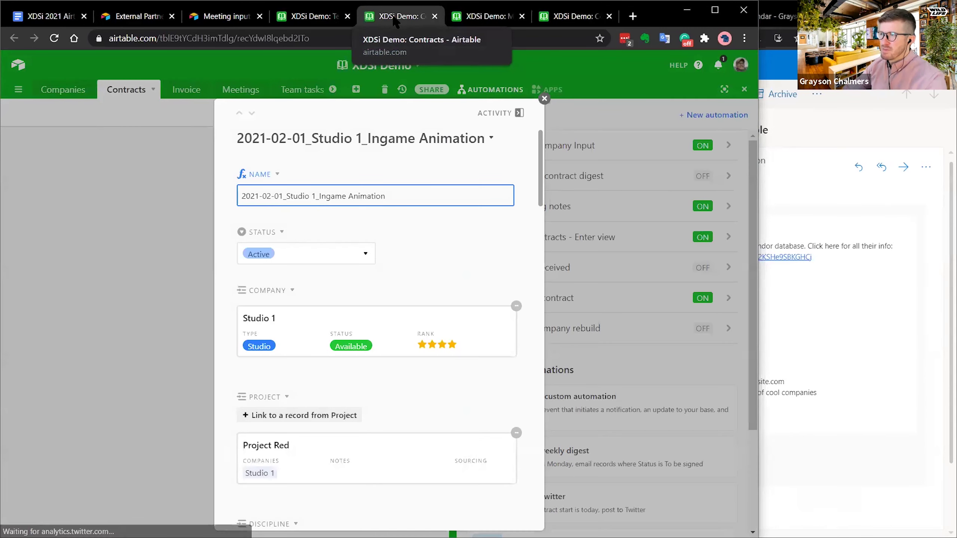
key("ctrl+w")
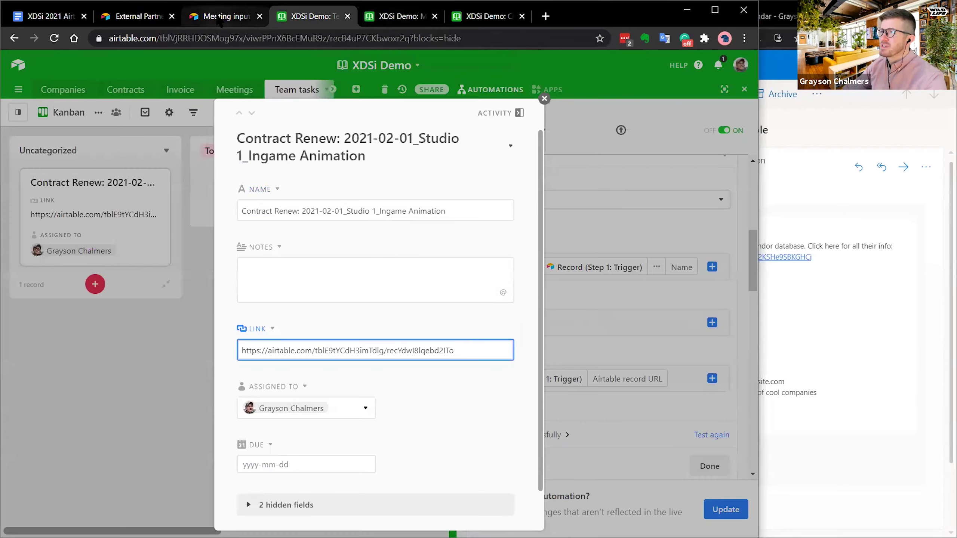
left_click(544, 99)
- Move the Contract Renew card from Uncategorized into the Todo column
left_click(129, 217)
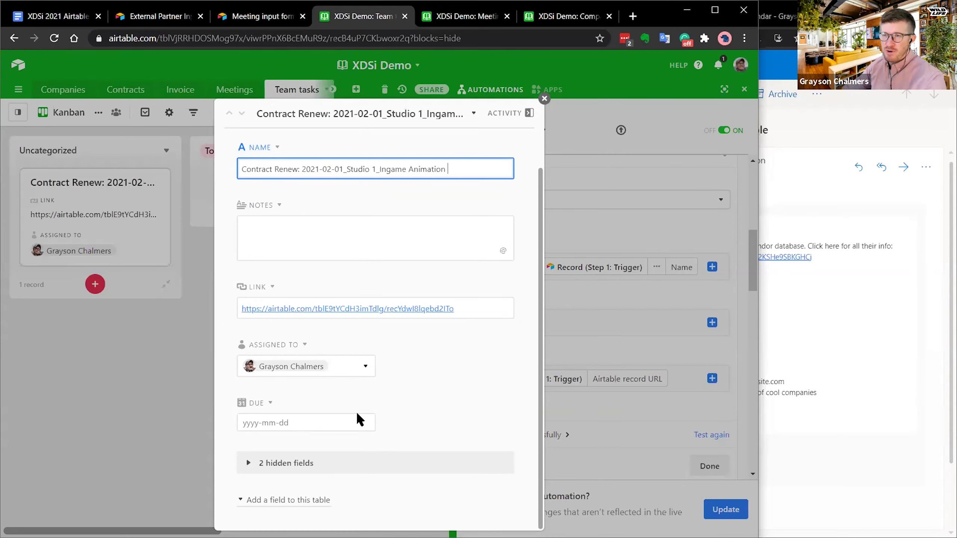
left_click(544, 98)
scroll(620, 320, "down", 4)
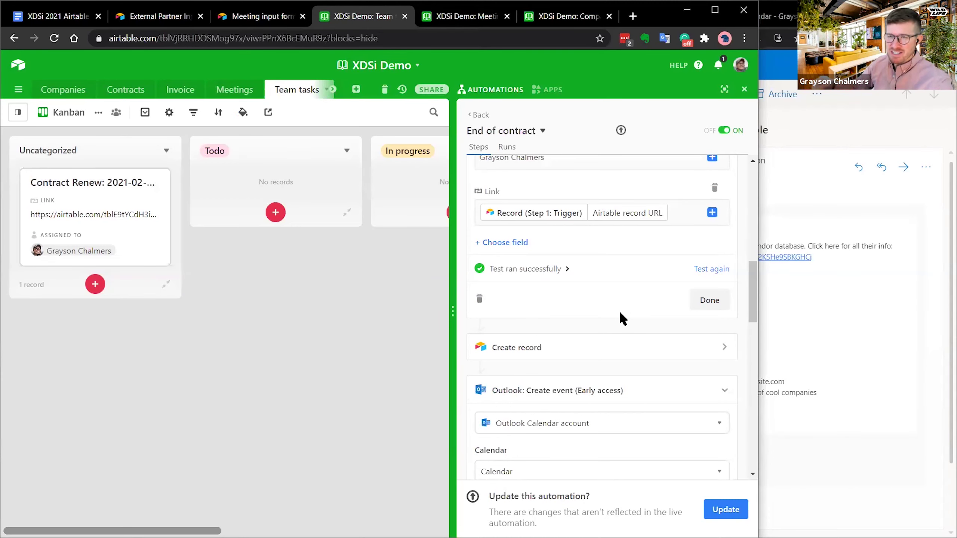
left_click_drag(105, 205, 268, 152)
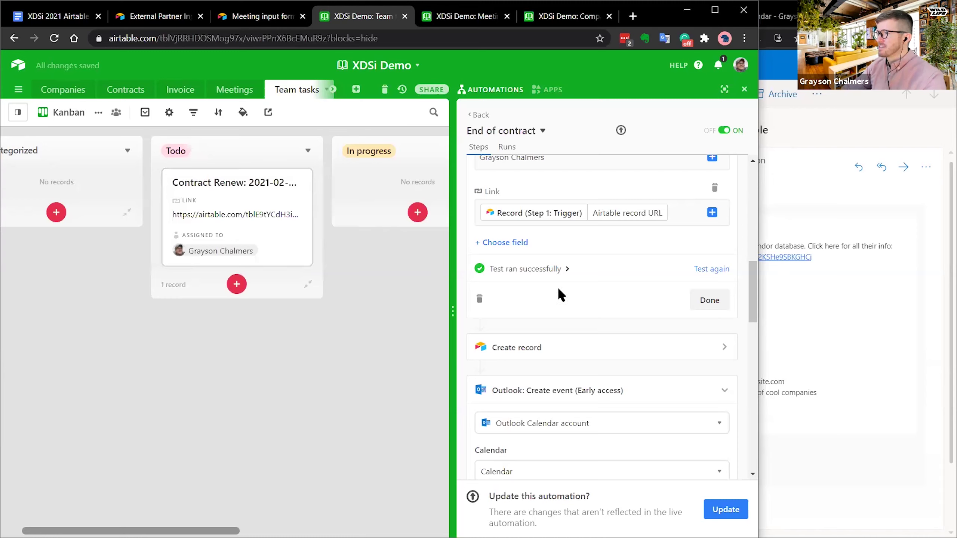
- Re-test the Create record step to add a 'Process invoice for:' task to Uncategorized
left_click(582, 351)
scroll(582, 348, "down", 10)
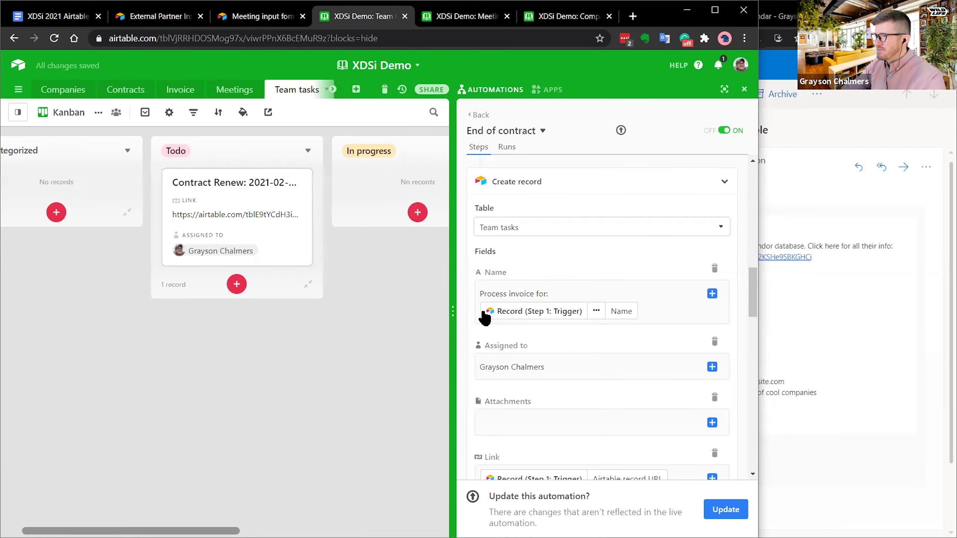
scroll(575, 285, "up", 4)
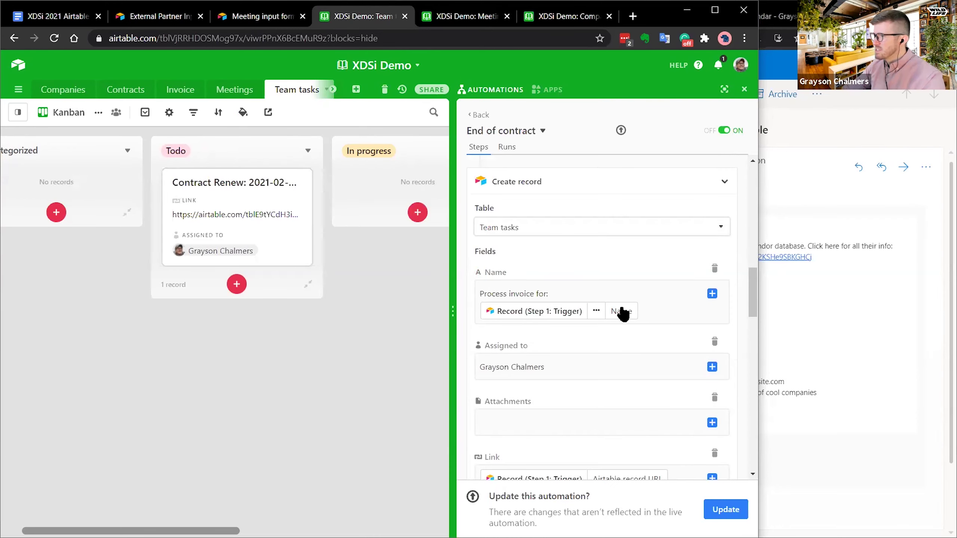
scroll(628, 439, "down", 2)
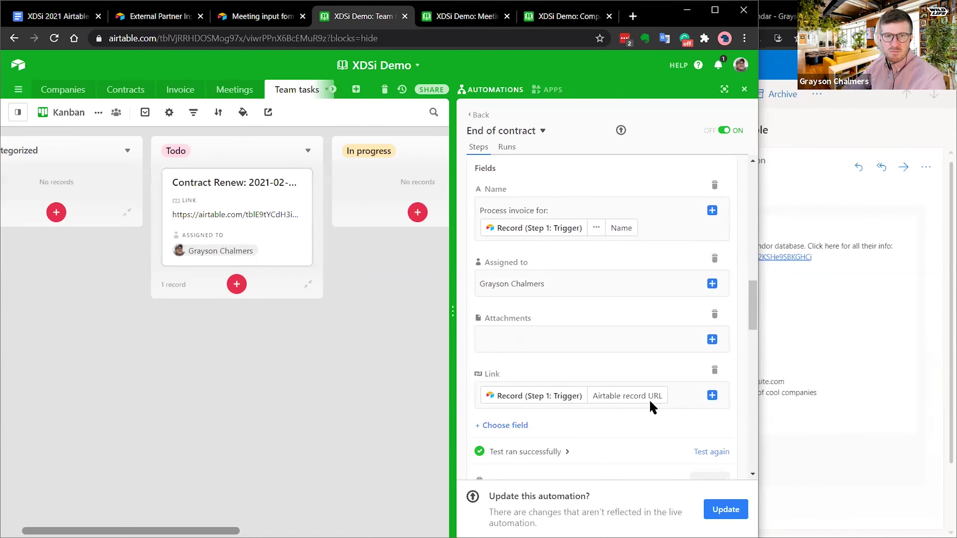
left_click(702, 451)
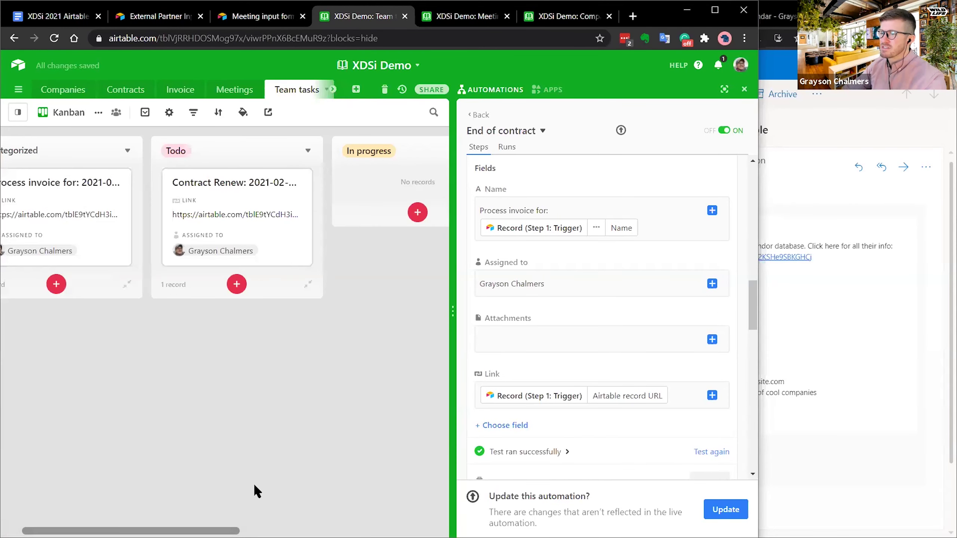
scroll(225, 335, "left", 2)
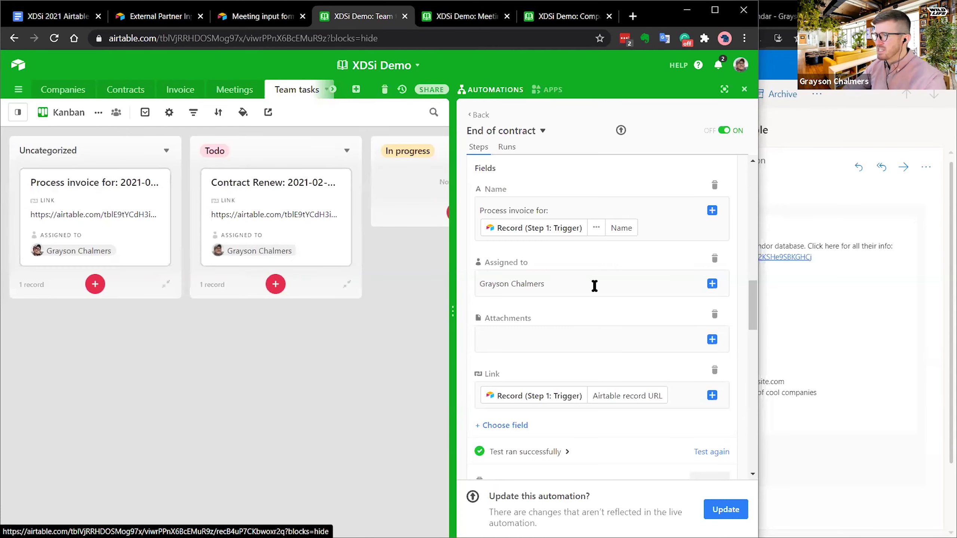
scroll(594, 286, "down", 5)
scroll(616, 287, "down", 2)
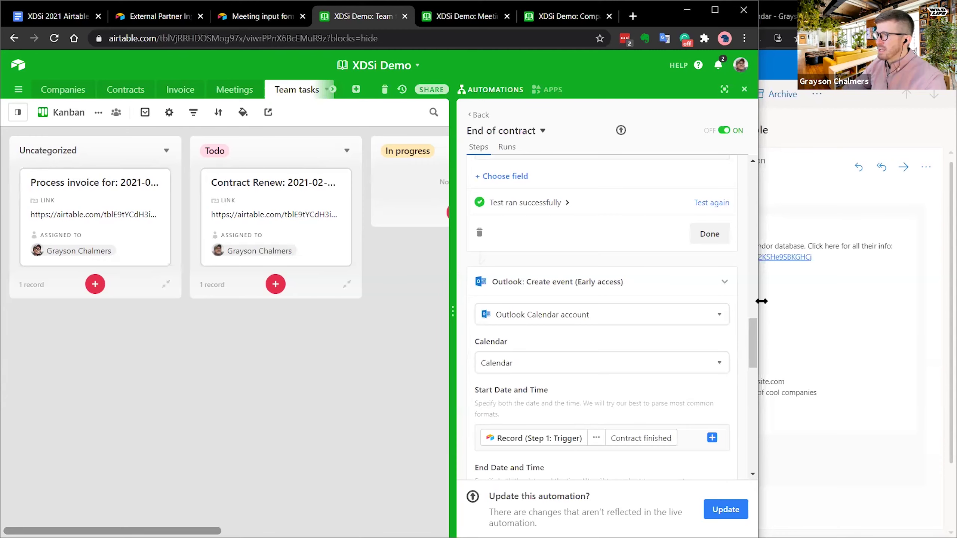
left_click(821, 222)
- Place the Outlook calendar beside a narrowed Airtable window
left_click(765, 16)
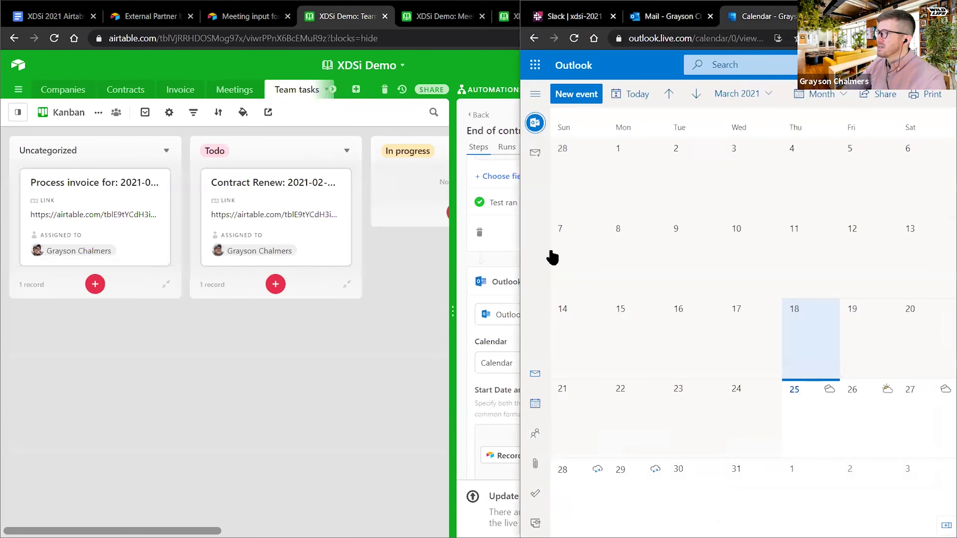
left_click(369, 321)
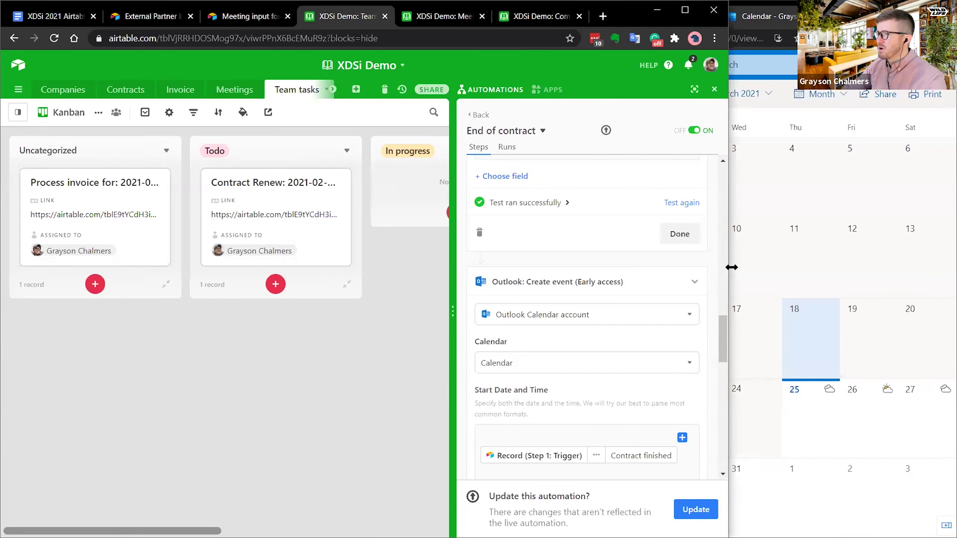
left_click_drag(620, 269, 619, 269)
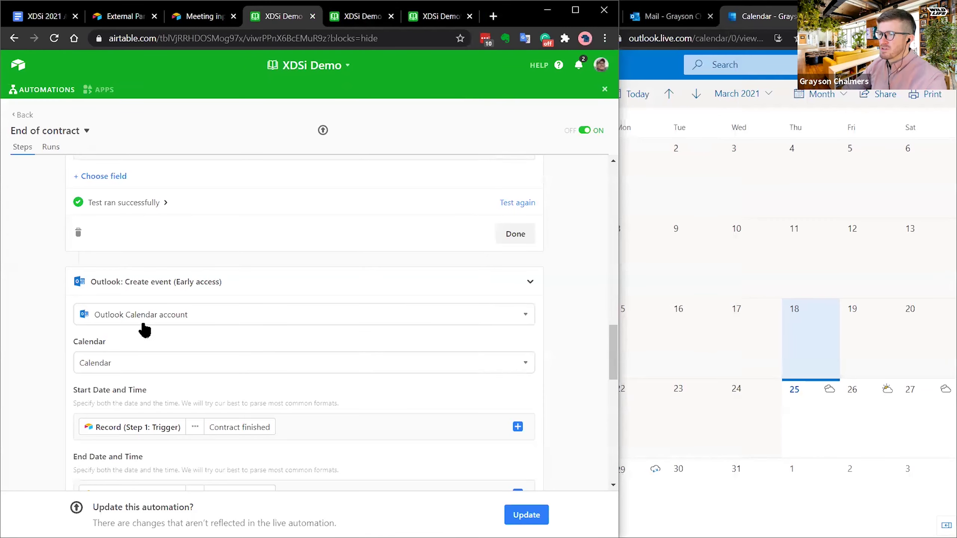
- Review the Create event title, description, Location and Attendees, then re-run its test successfully
scroll(66, 358, "down", 2)
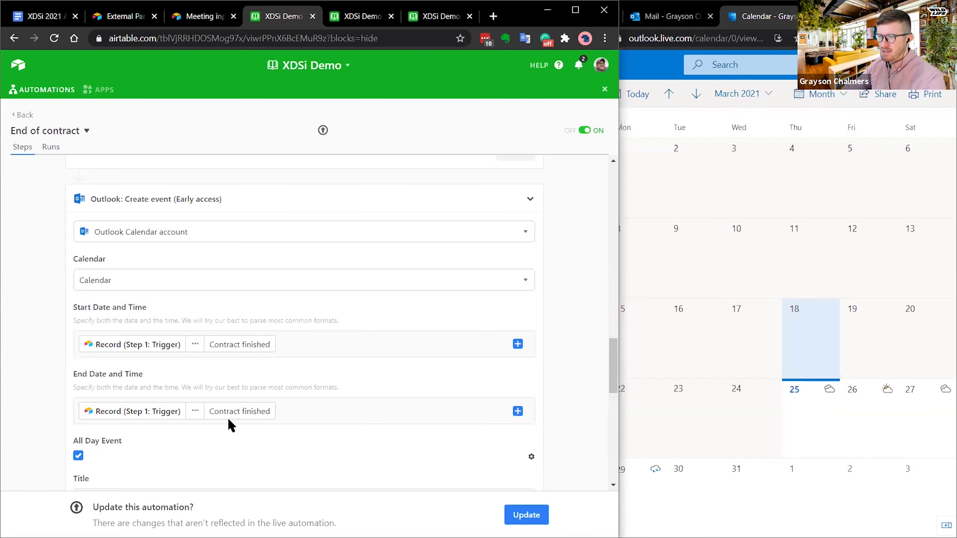
scroll(295, 332, "down", 4)
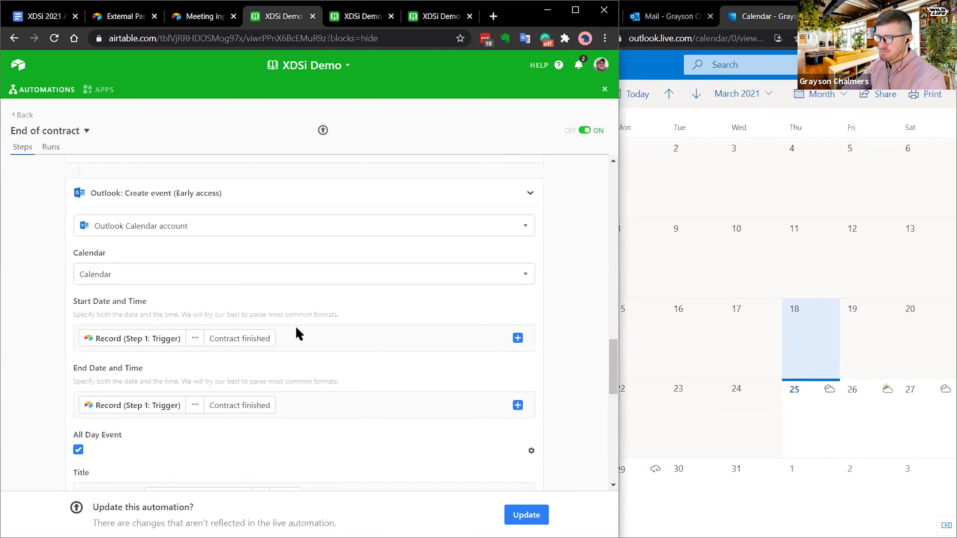
left_click_drag(79, 336, 137, 336)
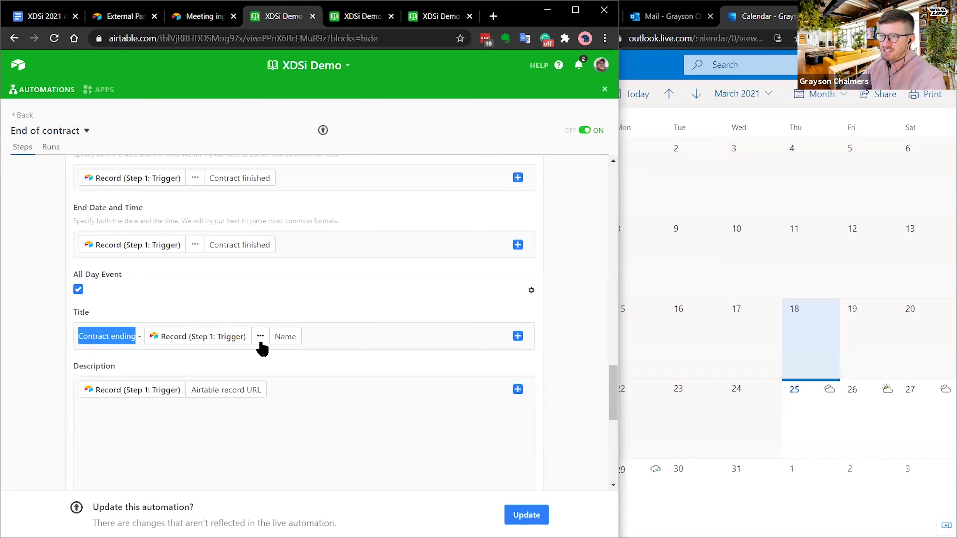
left_click(362, 410)
scroll(286, 389, "down", 2)
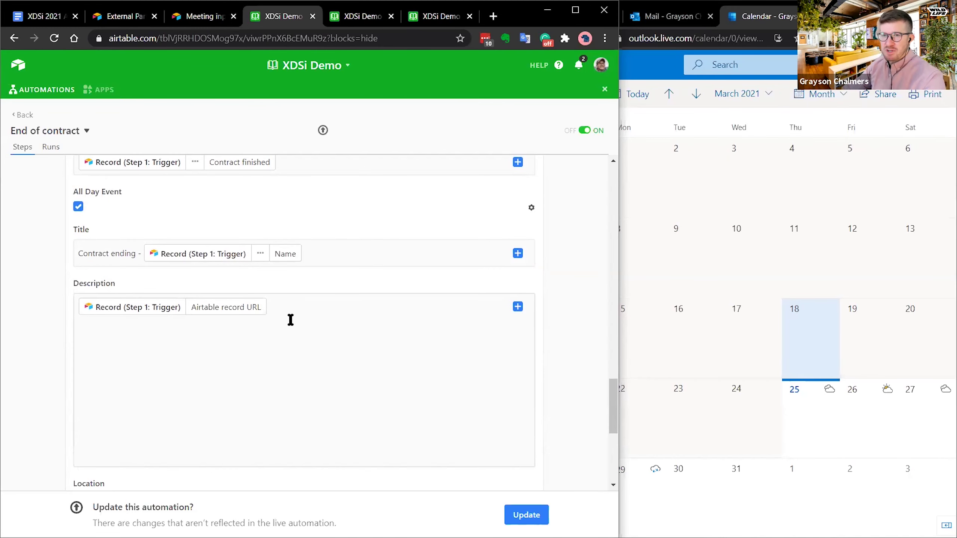
scroll(272, 331, "down", 4)
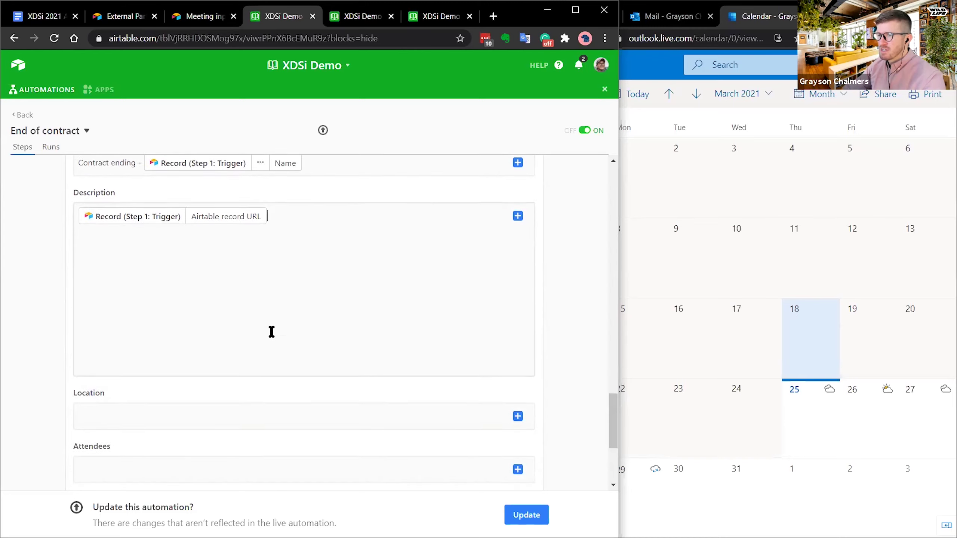
left_click(452, 336)
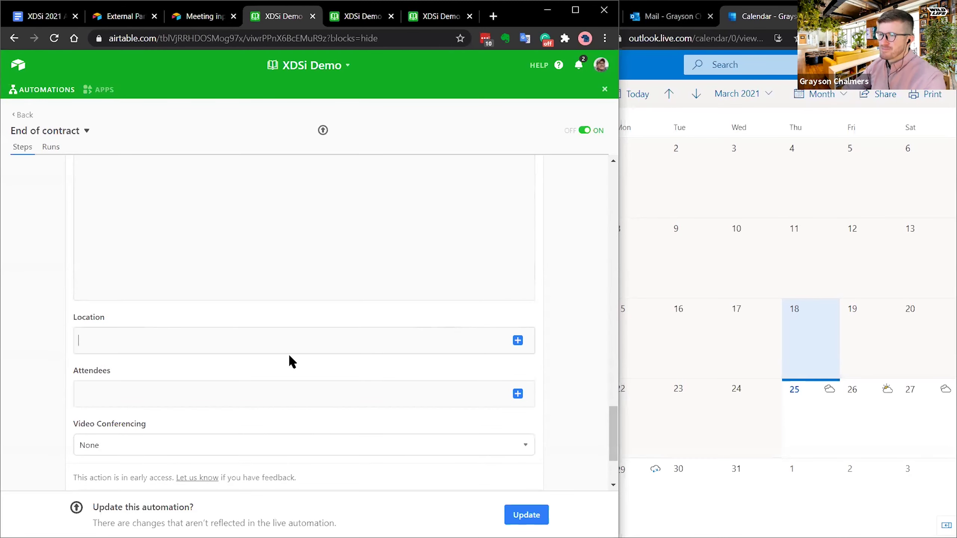
left_click(298, 388)
scroll(551, 271, "down", 3)
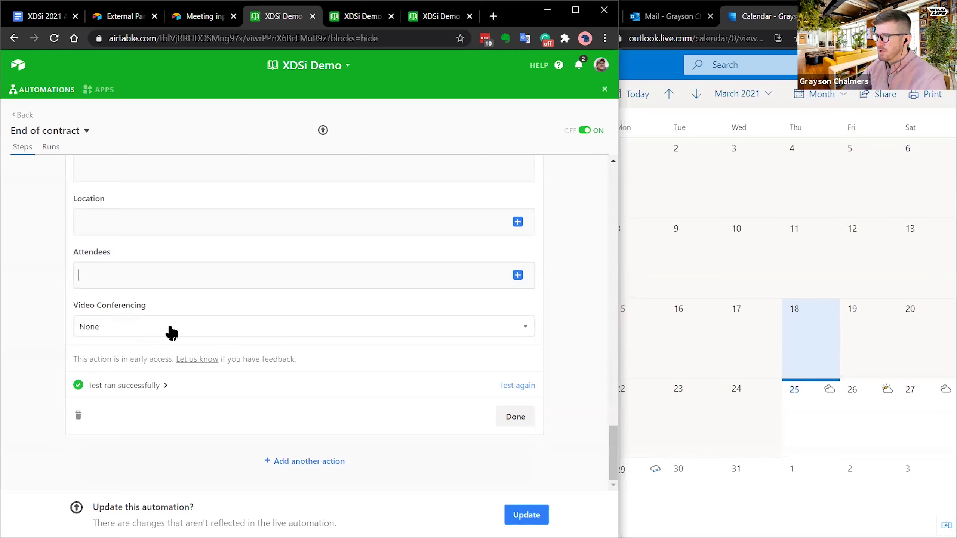
left_click(523, 386)
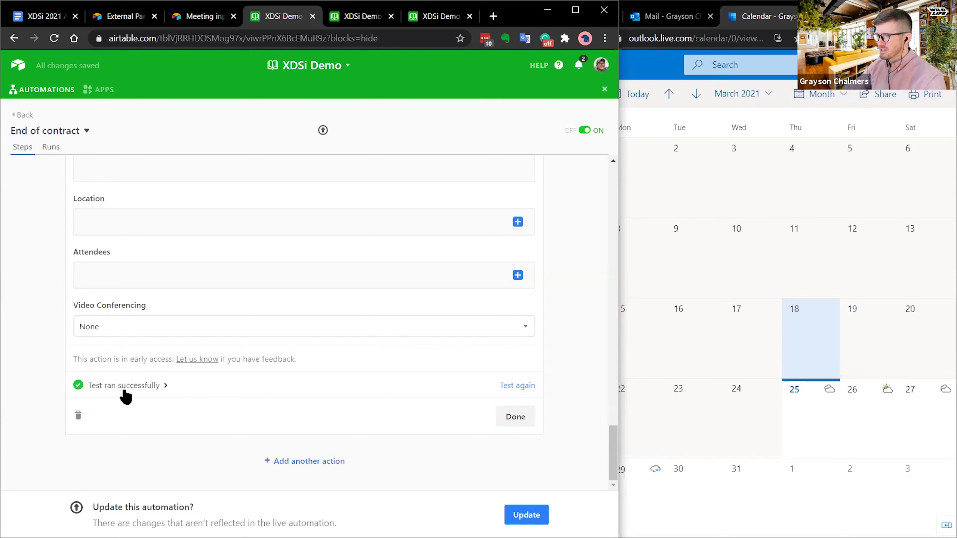
left_click(164, 386)
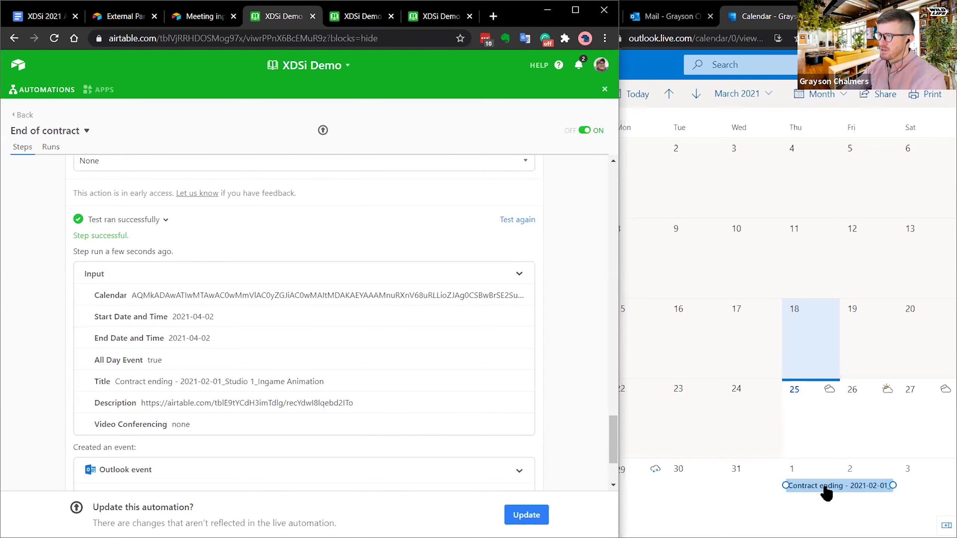
- Open the Contract ending event in full view, maximize Outlook, and follow its Airtable link
left_click(827, 490)
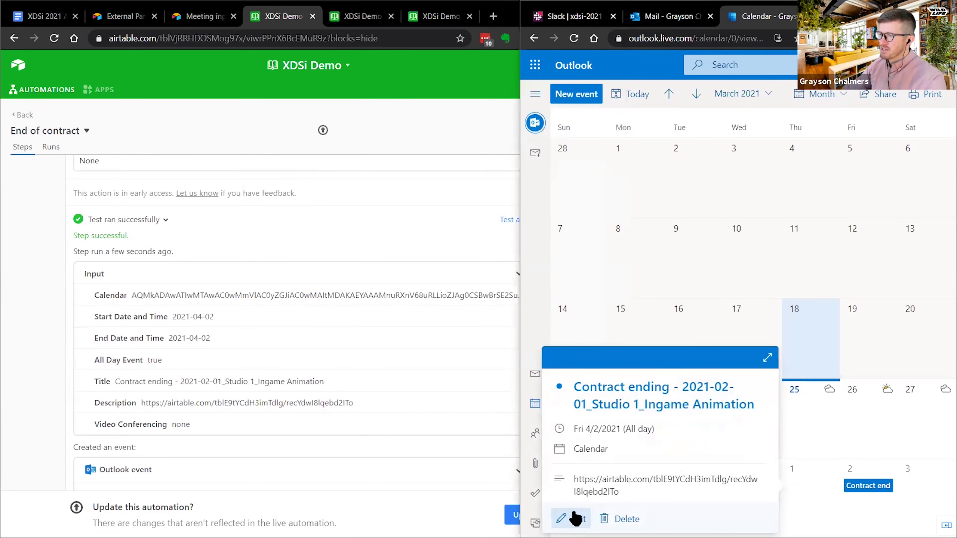
left_click(768, 358)
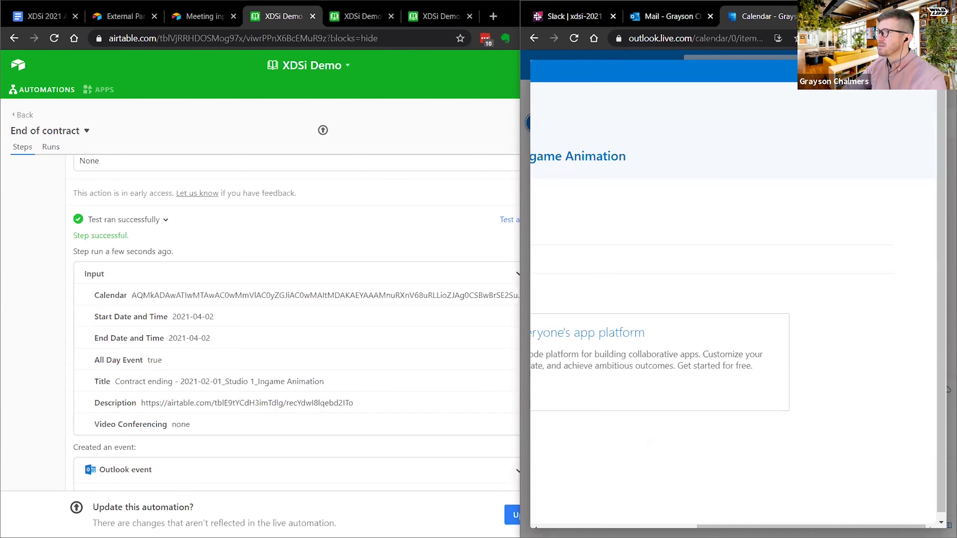
key("super+Left")
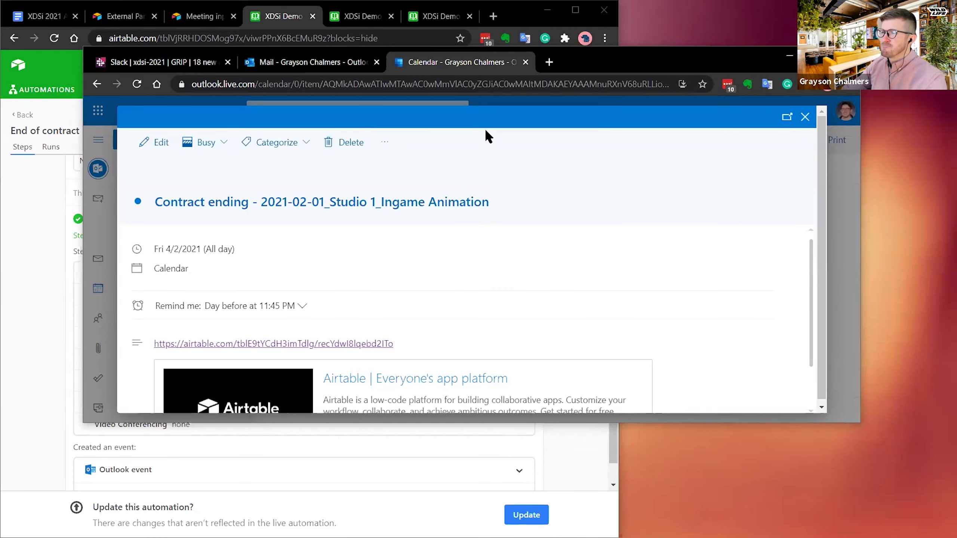
key("super+Up")
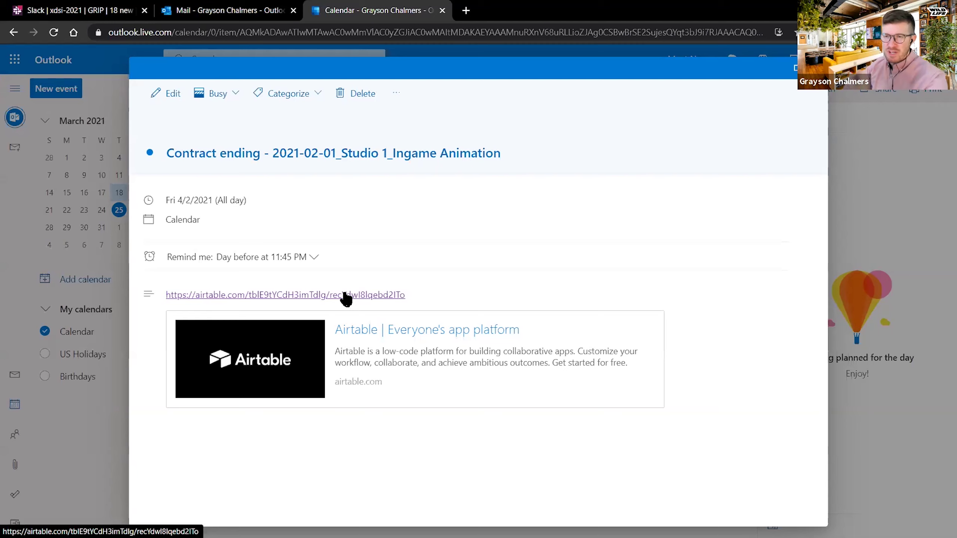
left_click(344, 296)
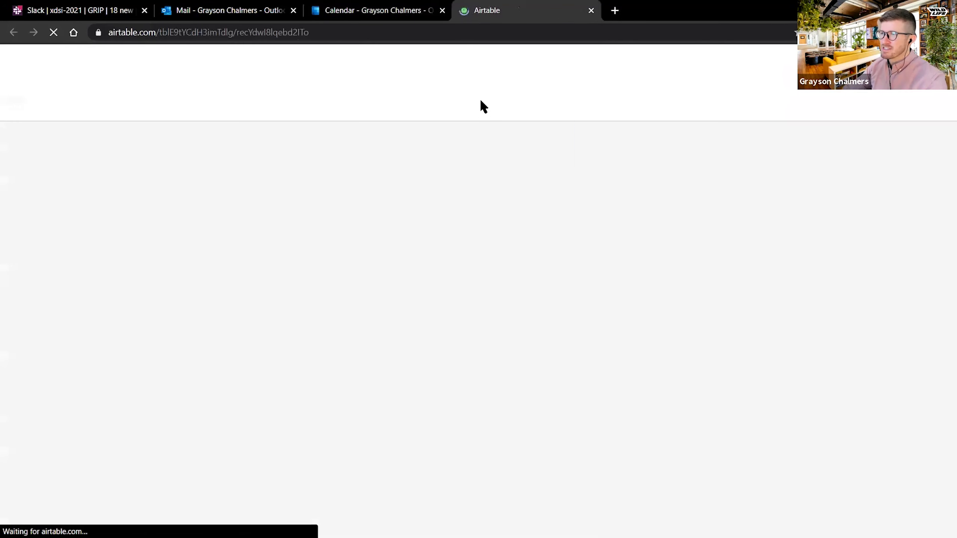
- Close the contract record and widen the Approvals needed grid by narrowing the automations list
scroll(535, 268, "down", 6)
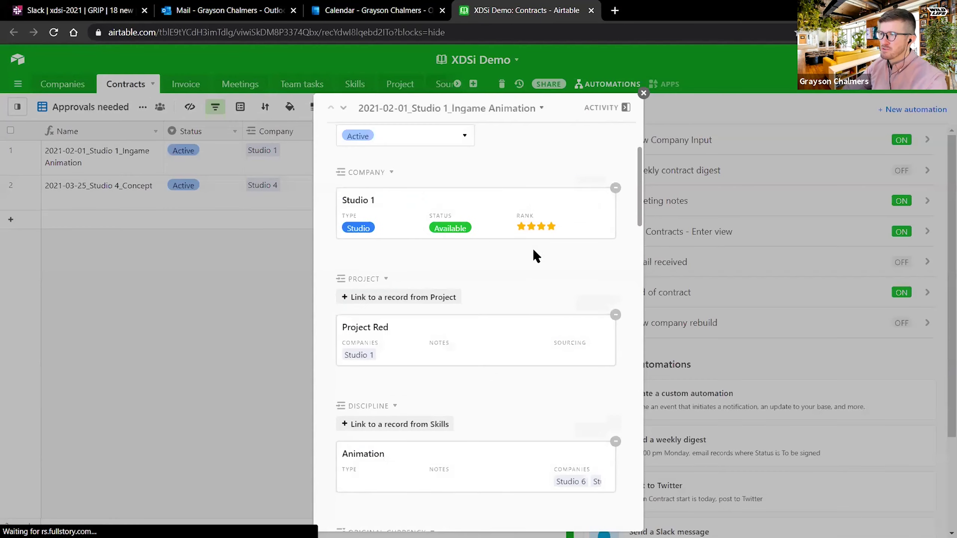
scroll(500, 241, "down", 15)
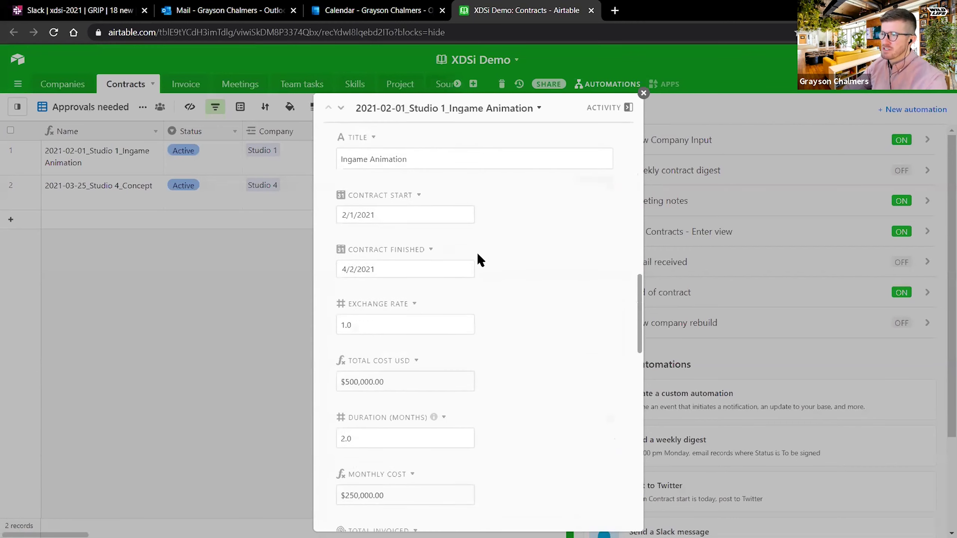
scroll(494, 251, "down", 15)
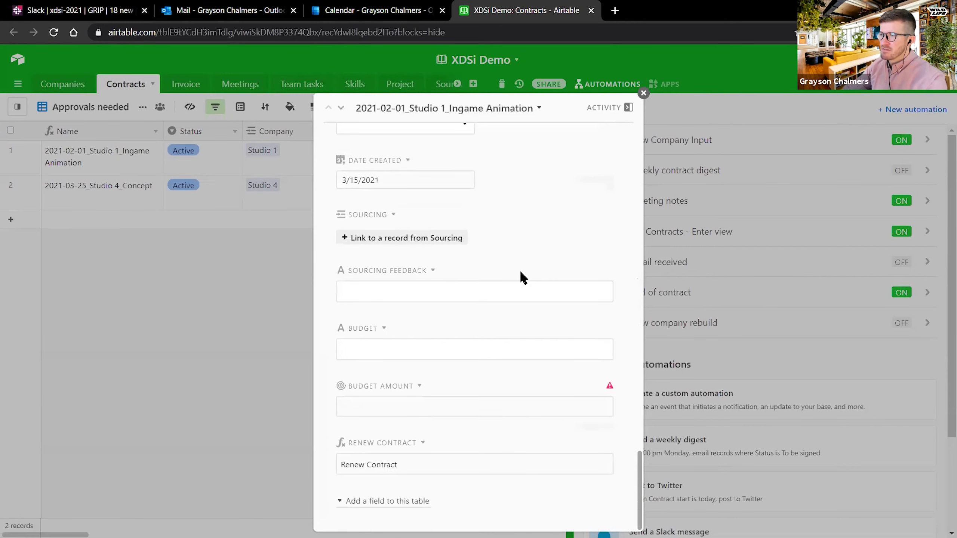
scroll(518, 273, "up", 10)
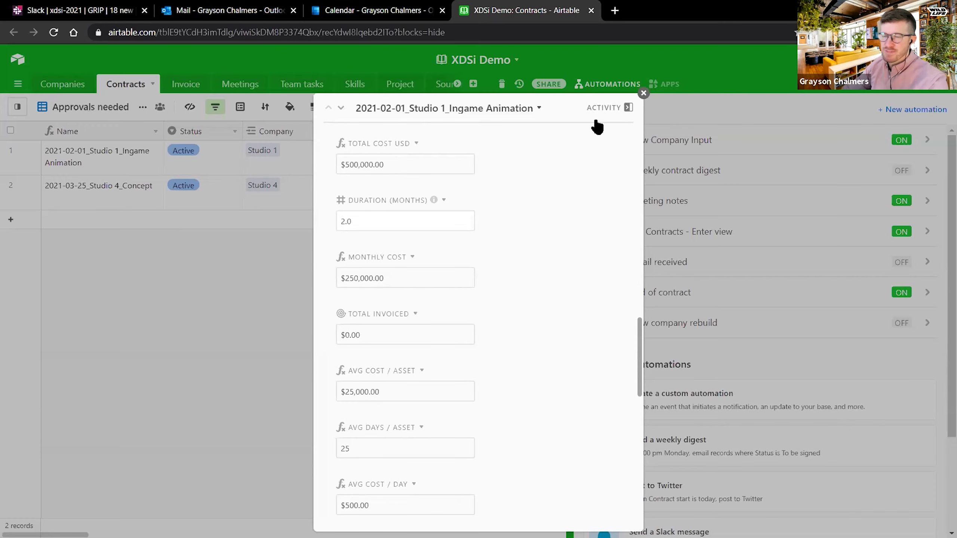
left_click(643, 92)
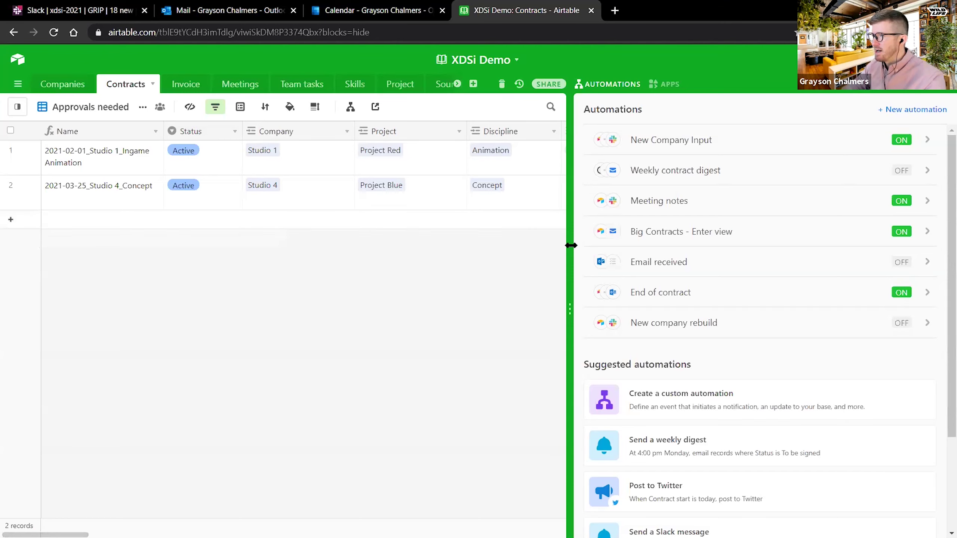
left_click_drag(572, 245, 590, 247)
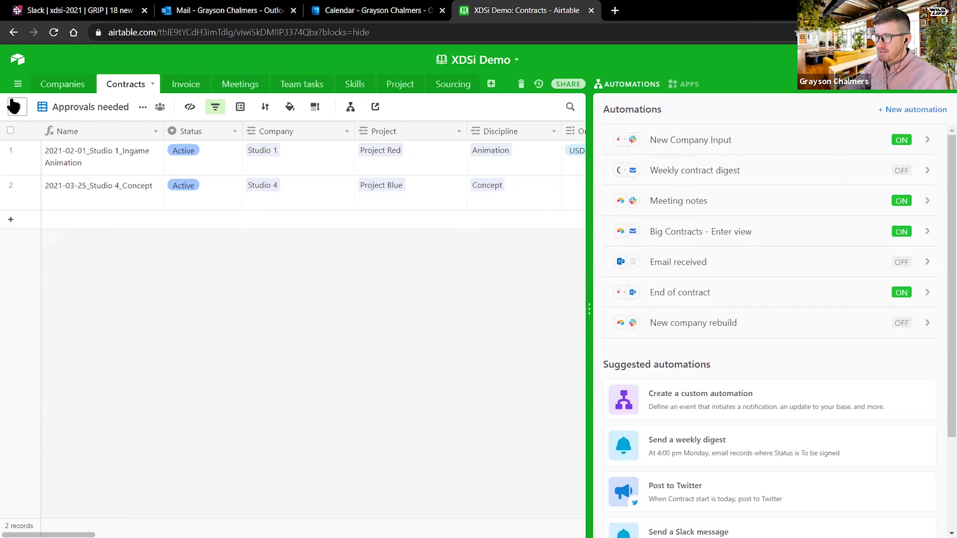
- Switch from the Contracts table to the Companies table
mouse_move(17, 107)
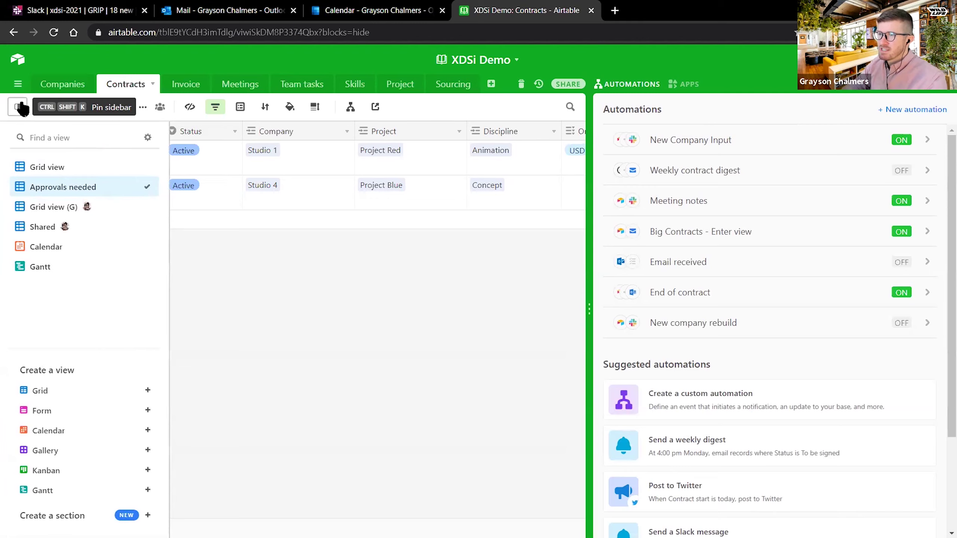
left_click(69, 84)
left_click(125, 85)
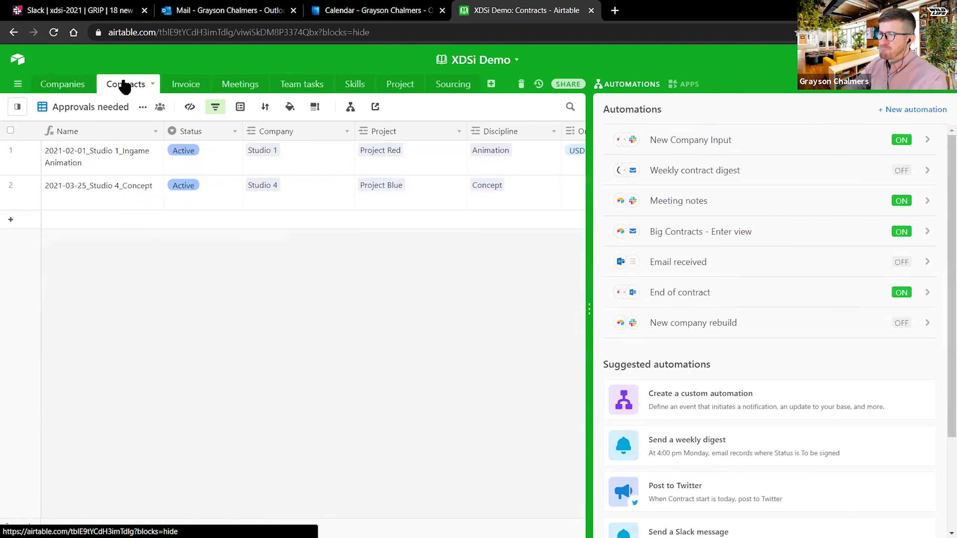
left_click(61, 85)
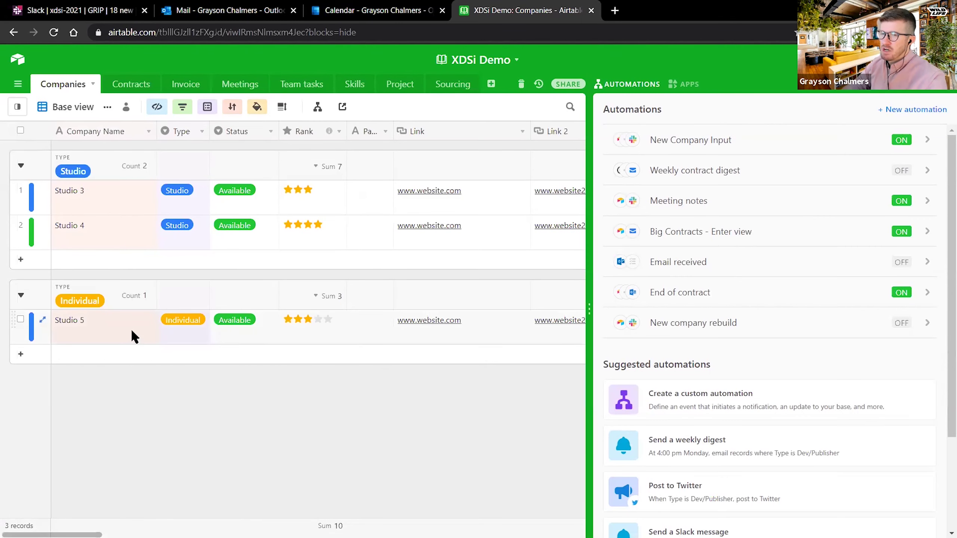
- Duplicate the Companies Base view as 'Base view copy'
left_click(15, 106)
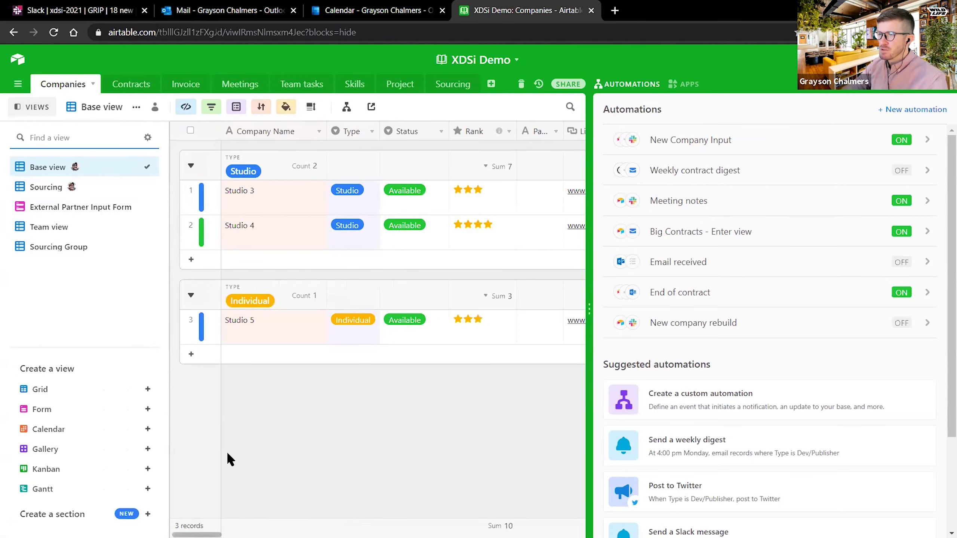
left_click(27, 109)
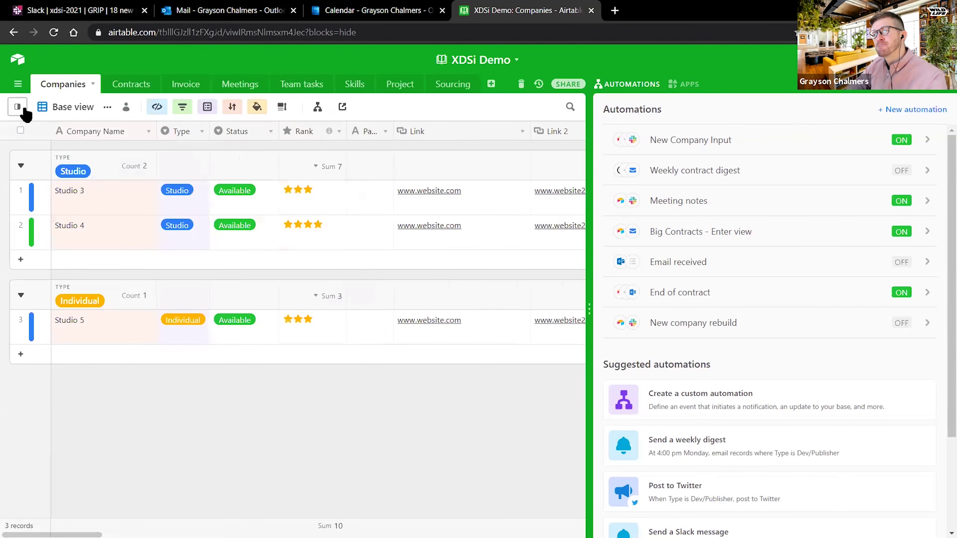
left_click(19, 109)
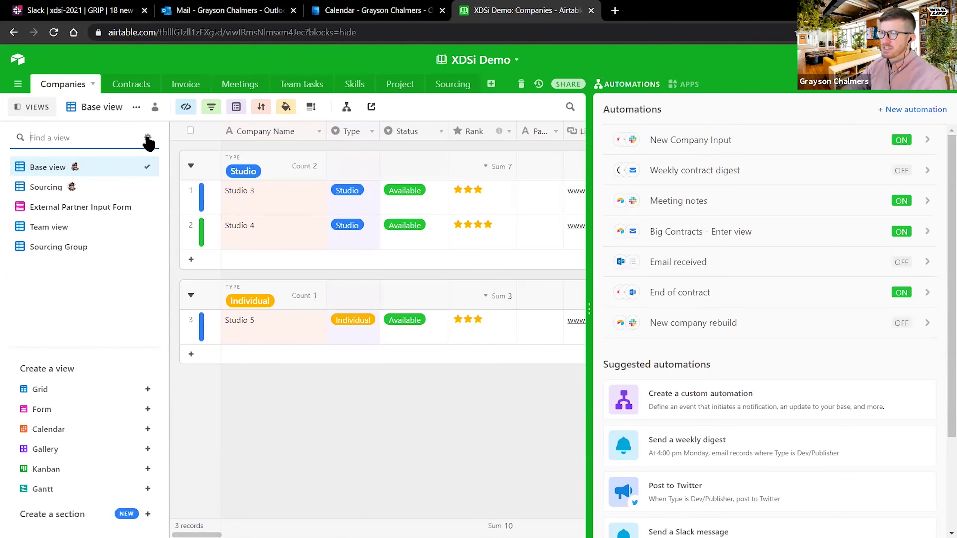
left_click(136, 107)
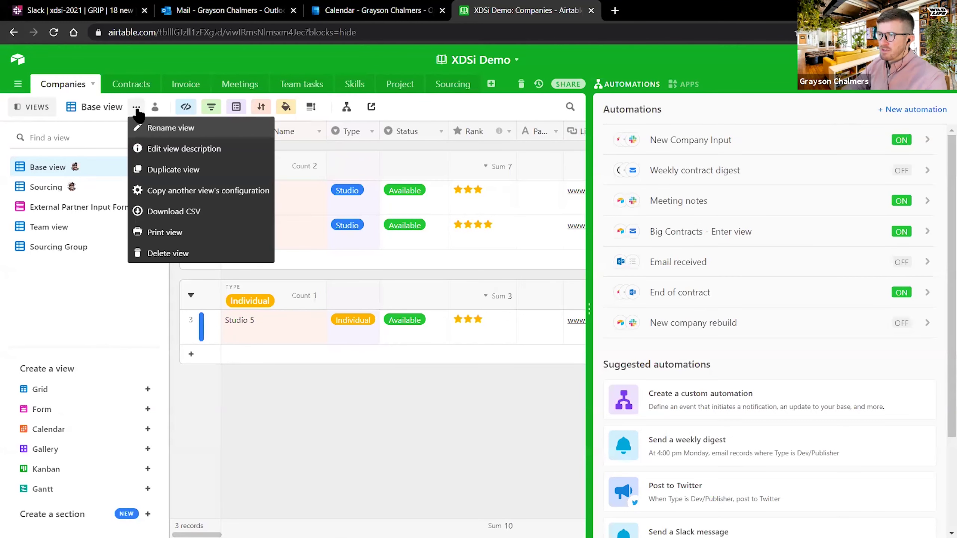
left_click(185, 170)
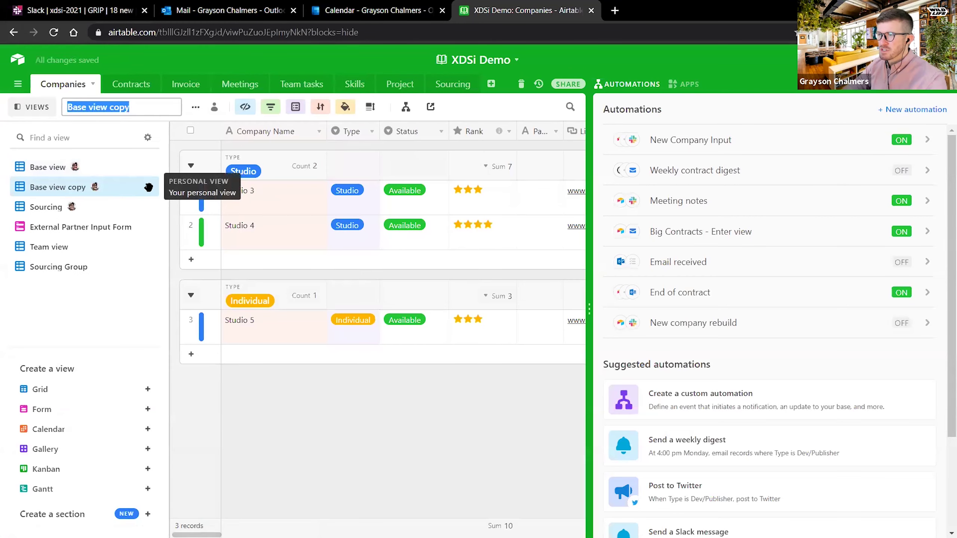
- Replace the Skills contains 'ch' filter with Type is Individual, leaving Studio 2 and Studio 5
left_click(271, 107)
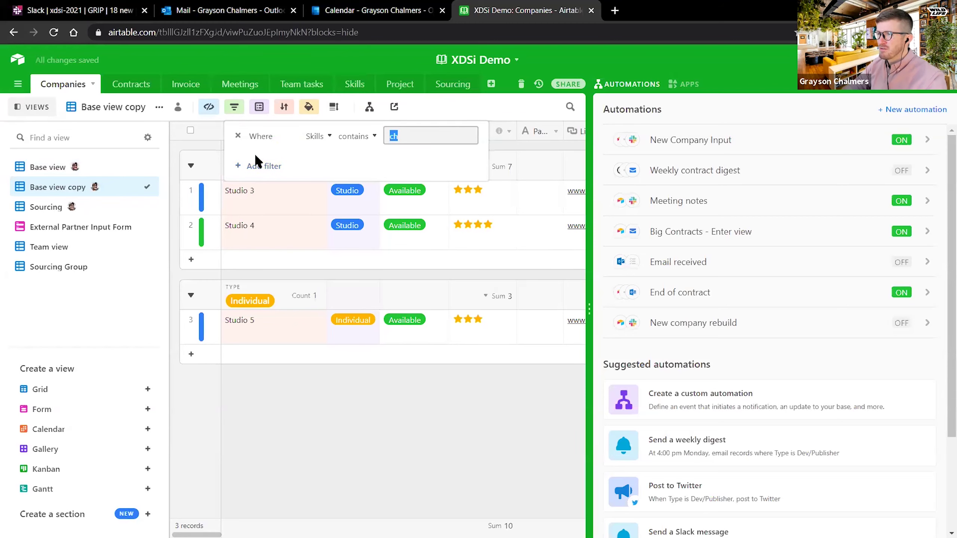
left_click(253, 166)
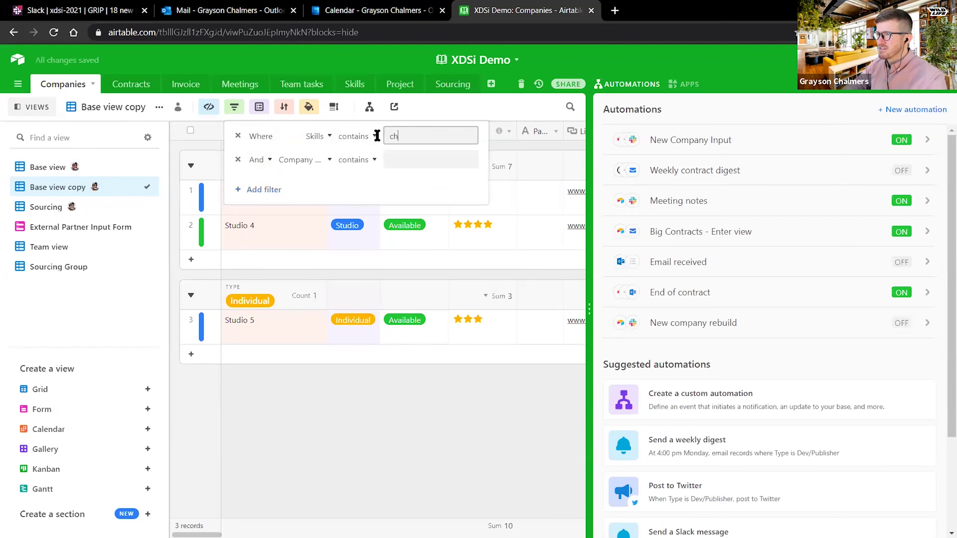
left_click(238, 137)
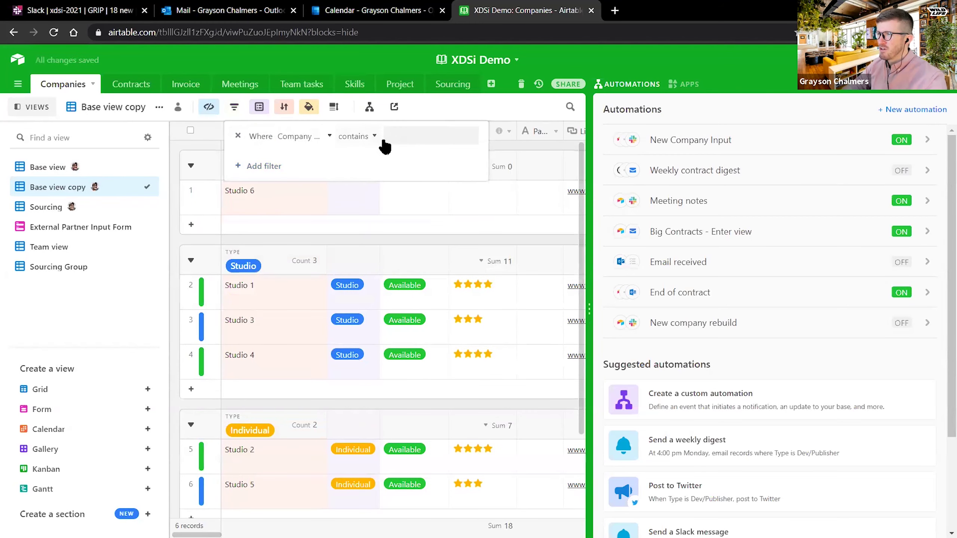
left_click(309, 136)
scroll(333, 218, "down", 5)
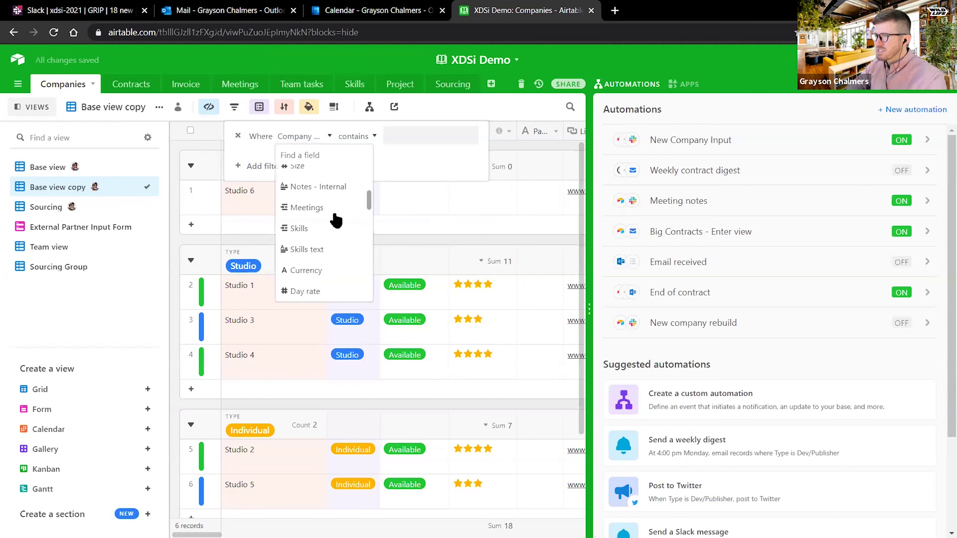
scroll(339, 221, "down", 1)
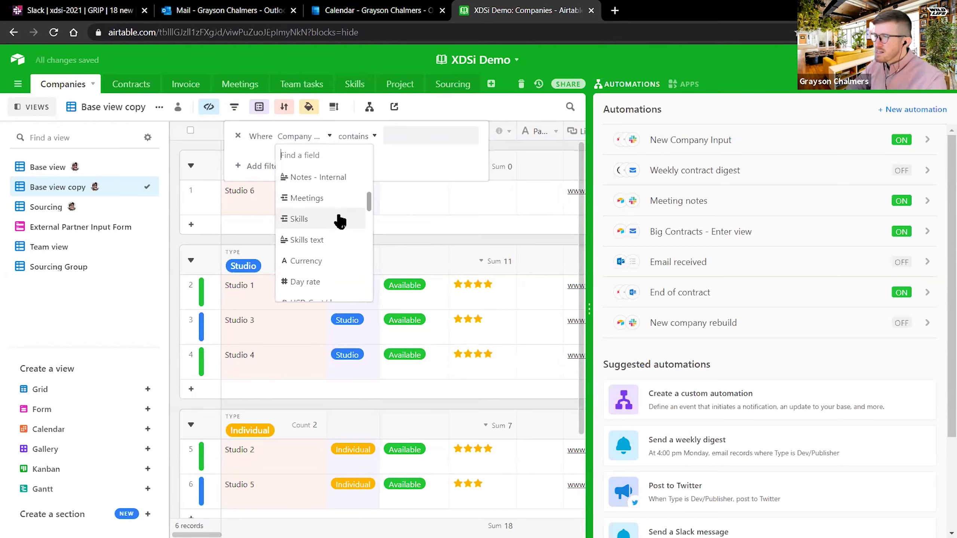
left_click_drag(369, 198, 373, 166)
left_click(312, 196)
left_click(399, 144)
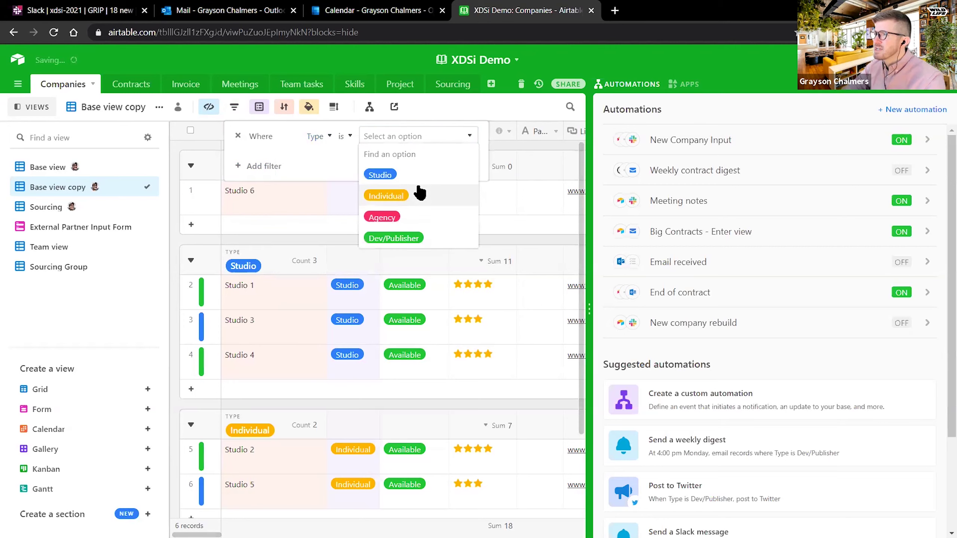
left_click(415, 187)
left_click(336, 320)
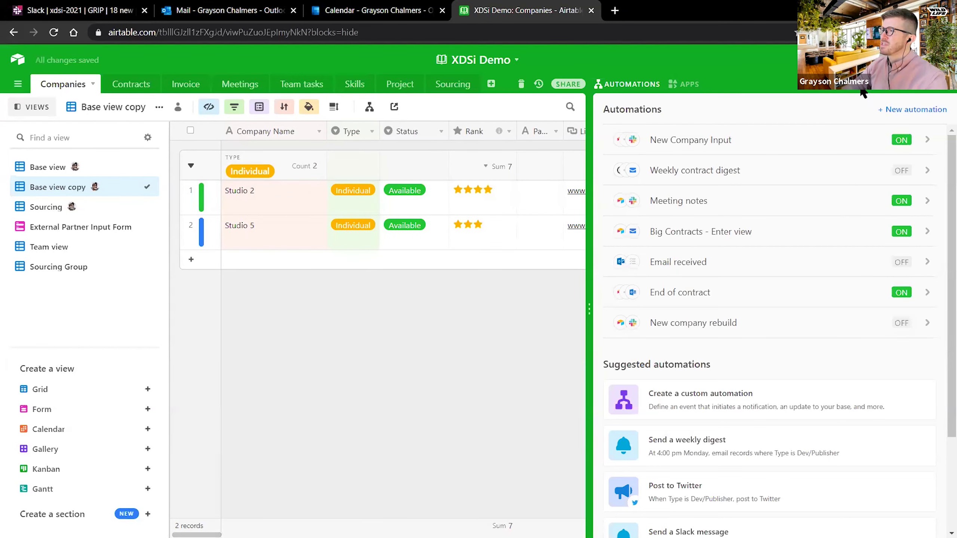
- Hide the Day rate, USD Cost/d and Currency fields in Base view copy
left_click(943, 86)
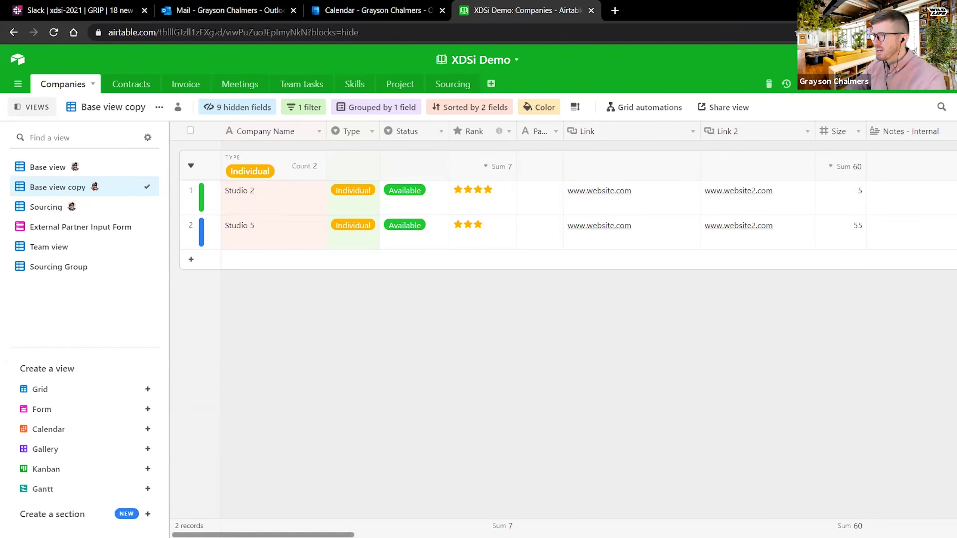
scroll(565, 212, "right", 10)
scroll(566, 211, "right", 7)
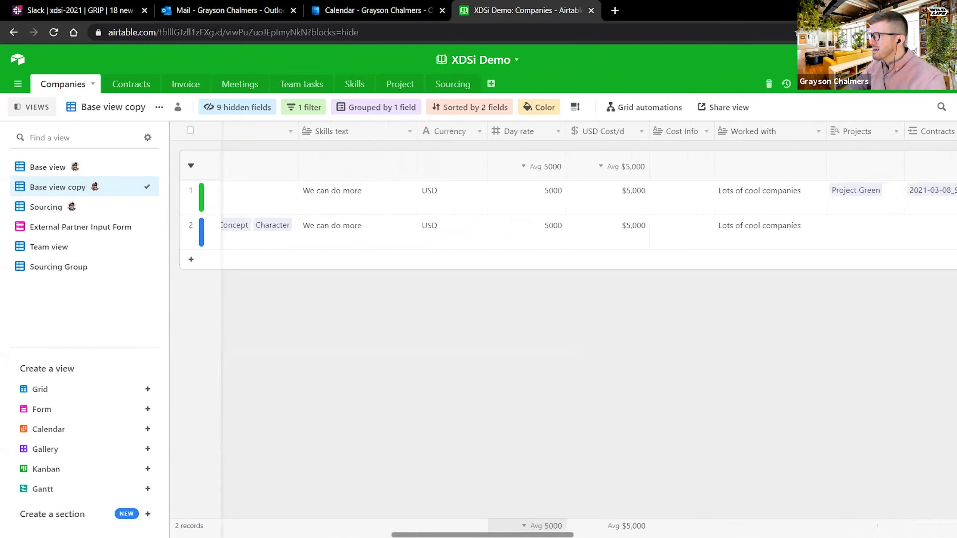
right_click(529, 133)
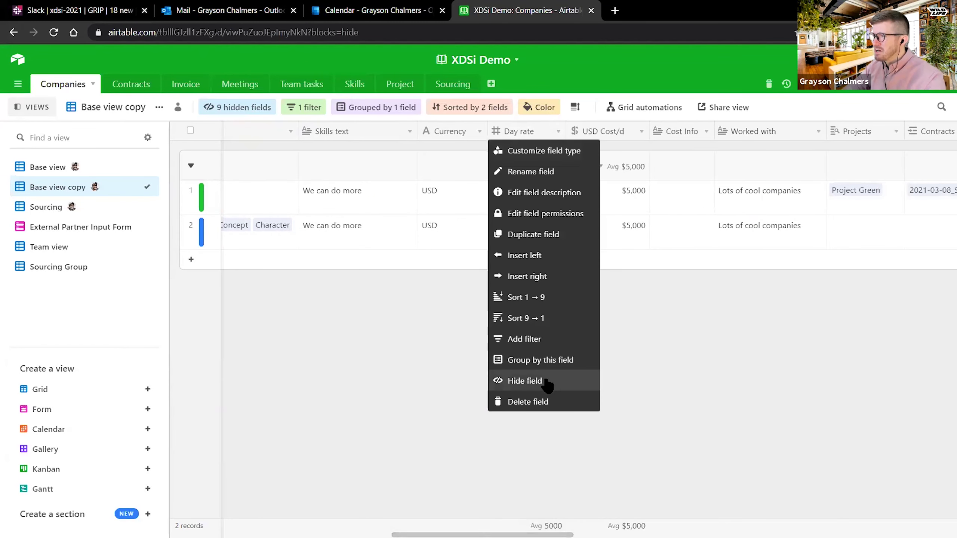
left_click(548, 384)
right_click(522, 131)
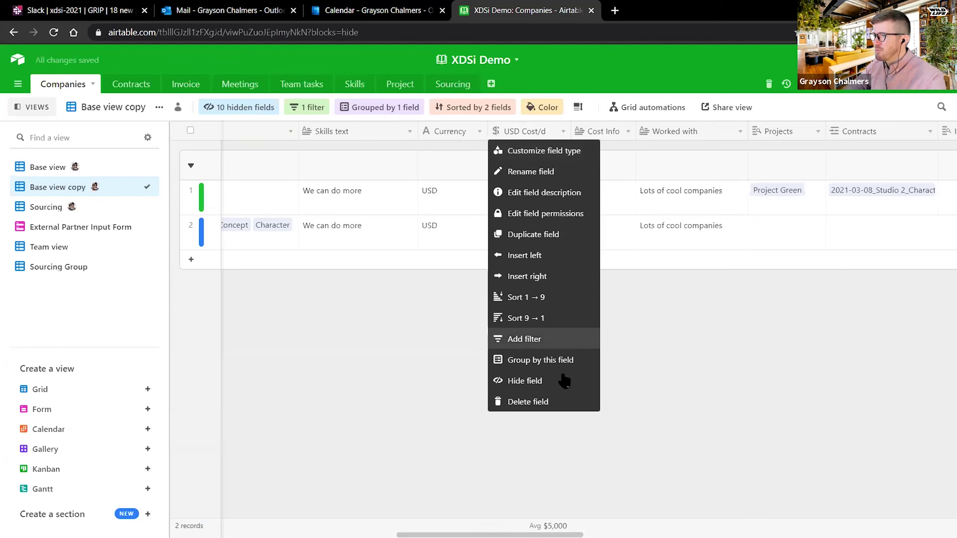
left_click(551, 382)
right_click(455, 133)
left_click(463, 382)
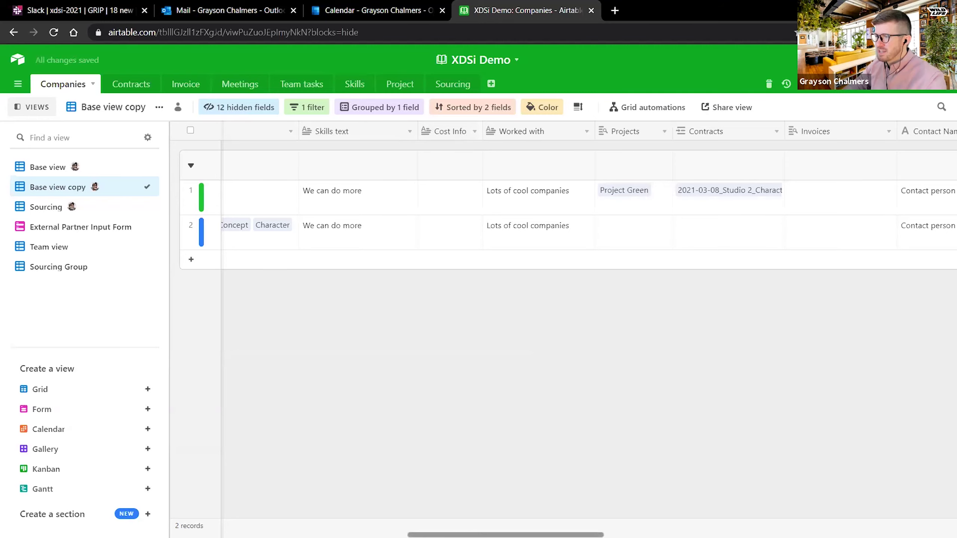
- Share Base view copy through a private shareable grid view link
left_click_drag(505, 536, 270, 535)
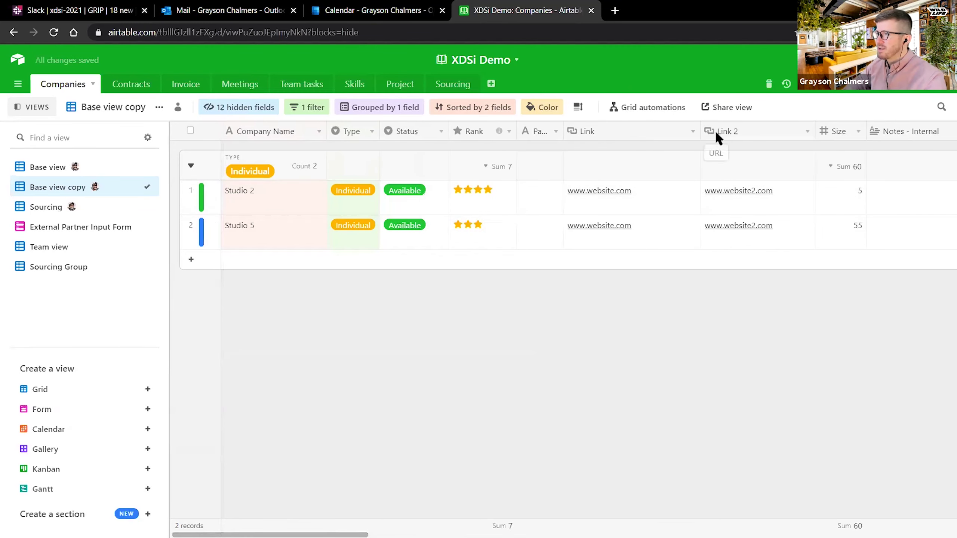
left_click(728, 109)
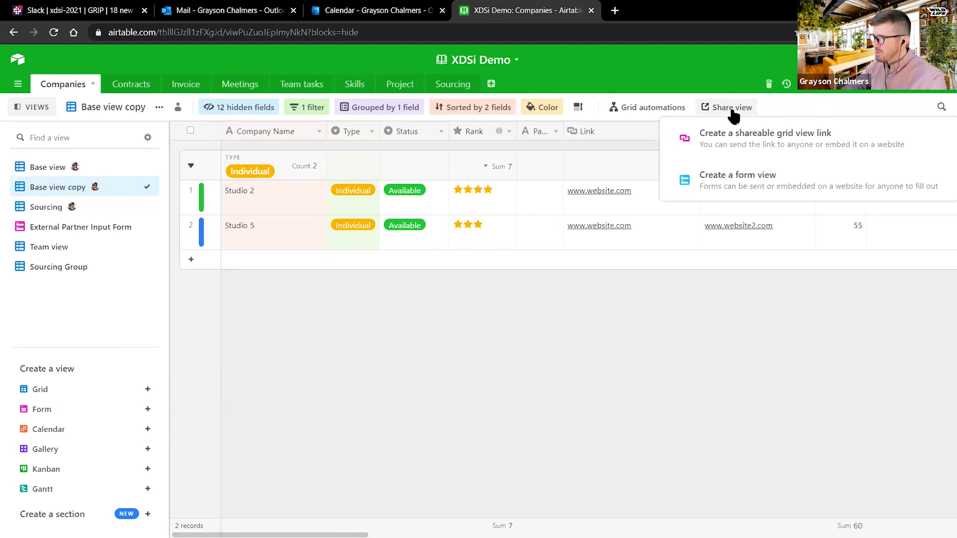
left_click(744, 143)
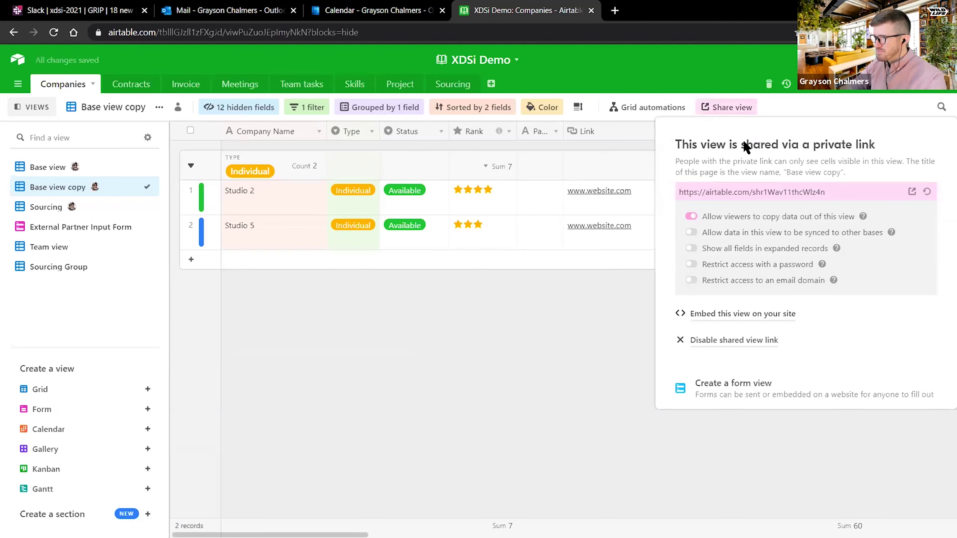
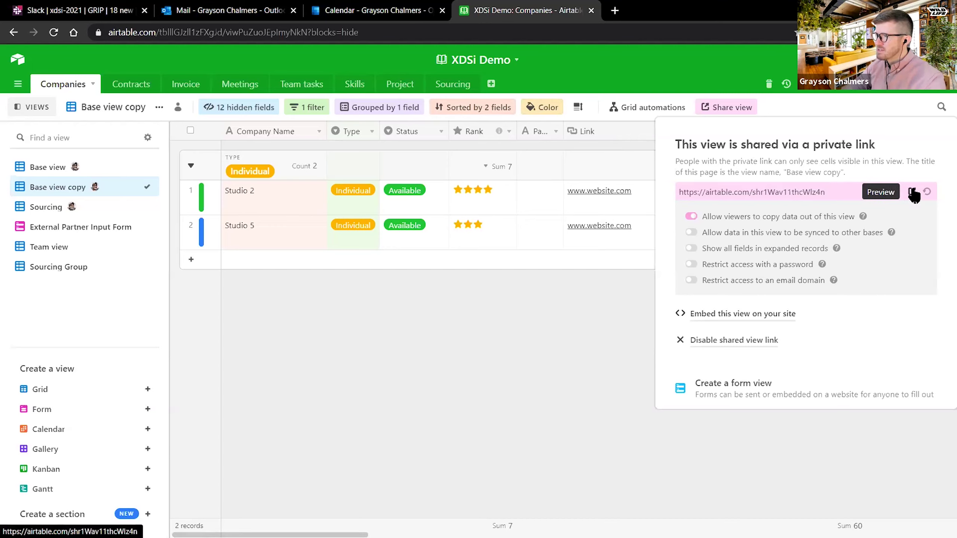
- Select the private share link for Base view copy and start a new browser tab
left_click(827, 191)
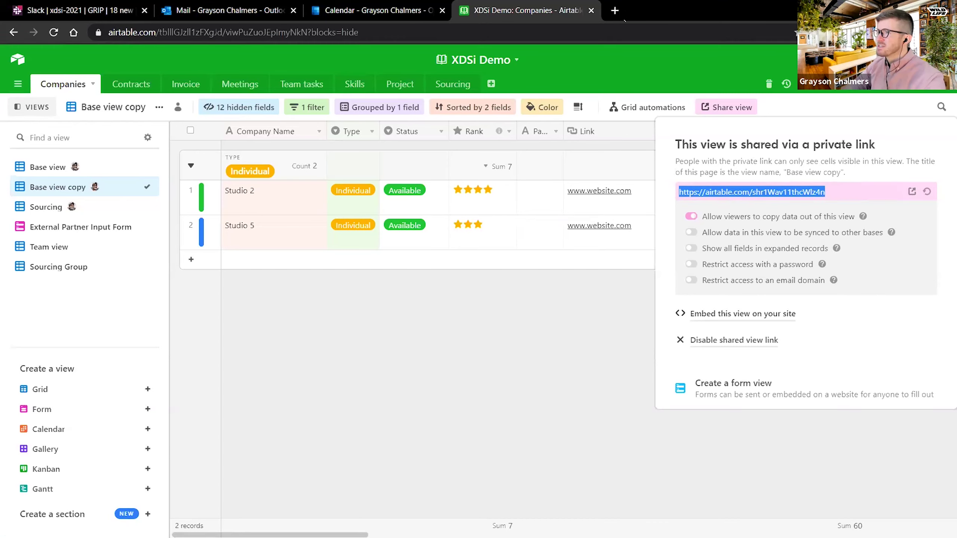
left_click(615, 10)
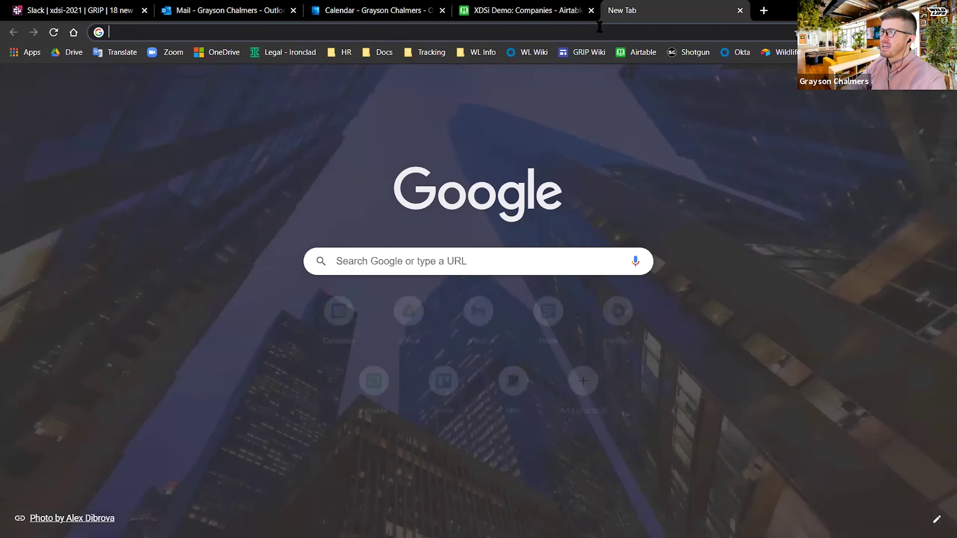
- Load the shared Base view copy page from the pasted private link
key("Return")
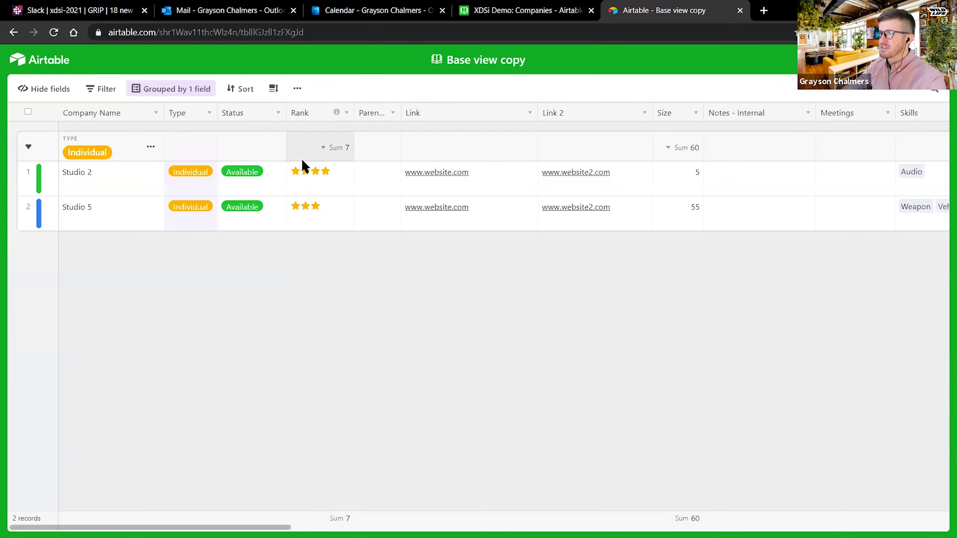
mouse_move(241, 528)
left_mouse_down()
mouse_move(420, 527)
mouse_move(241, 527)
left_mouse_up()
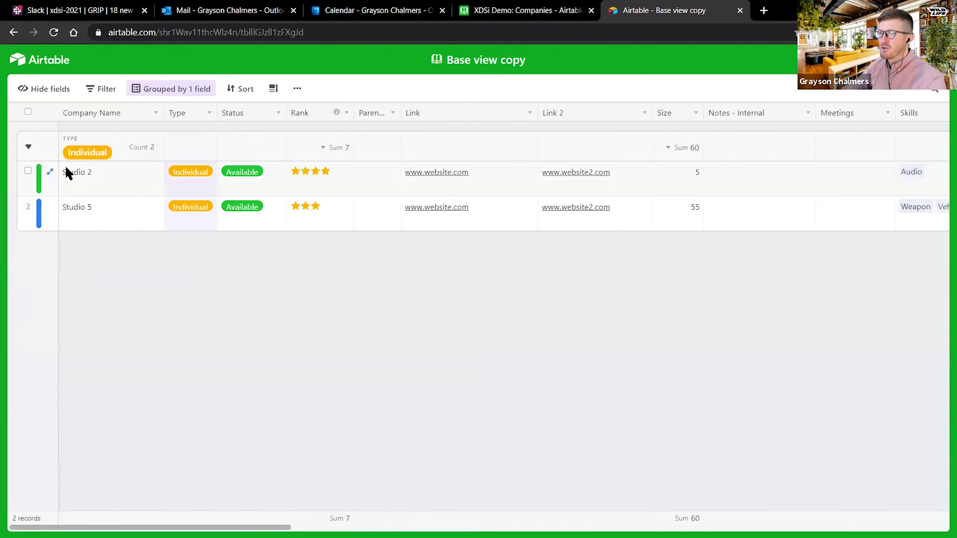
- Look through the expanded Studio 2 record, then return to the XDSi Demo base
left_click(52, 173)
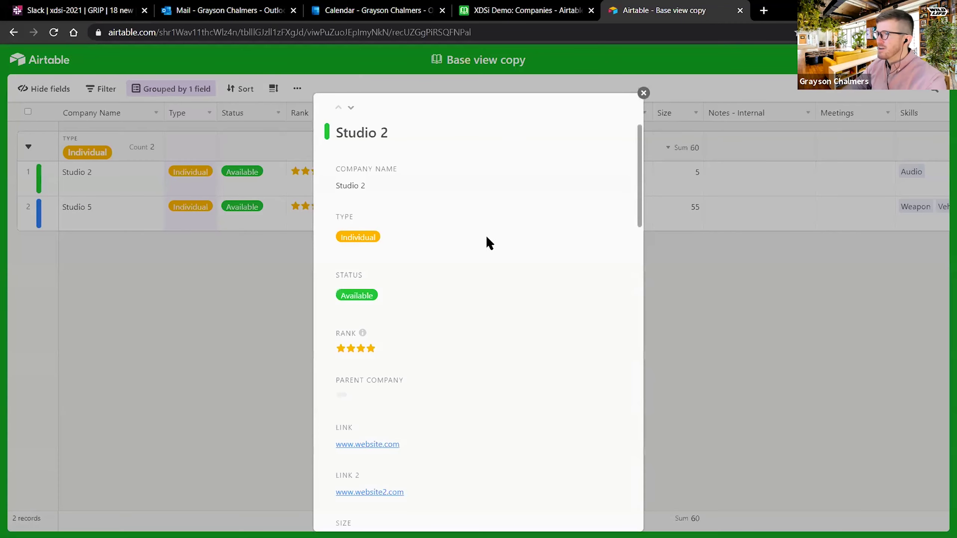
scroll(463, 254, "down", 15)
scroll(464, 252, "up", 2)
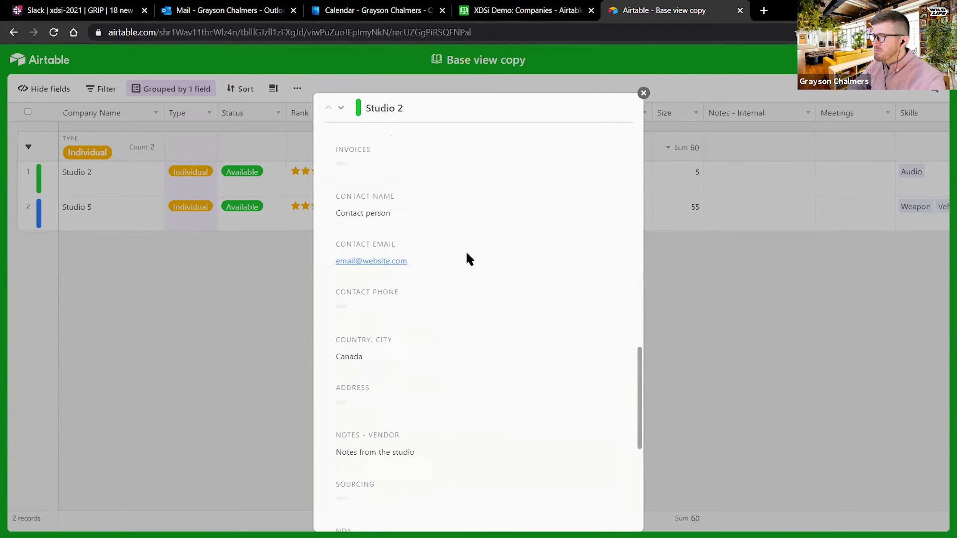
scroll(466, 252, "up", 13)
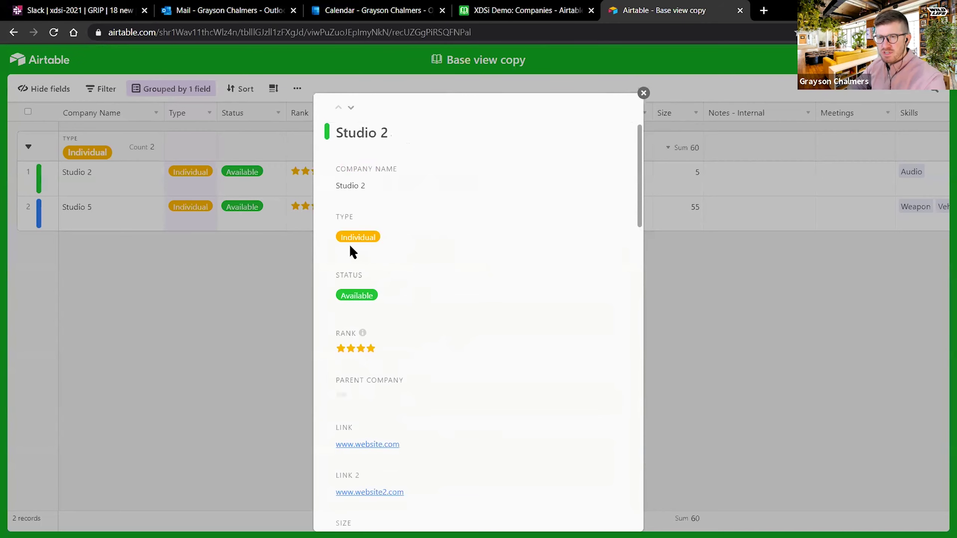
scroll(380, 290, "down", 15)
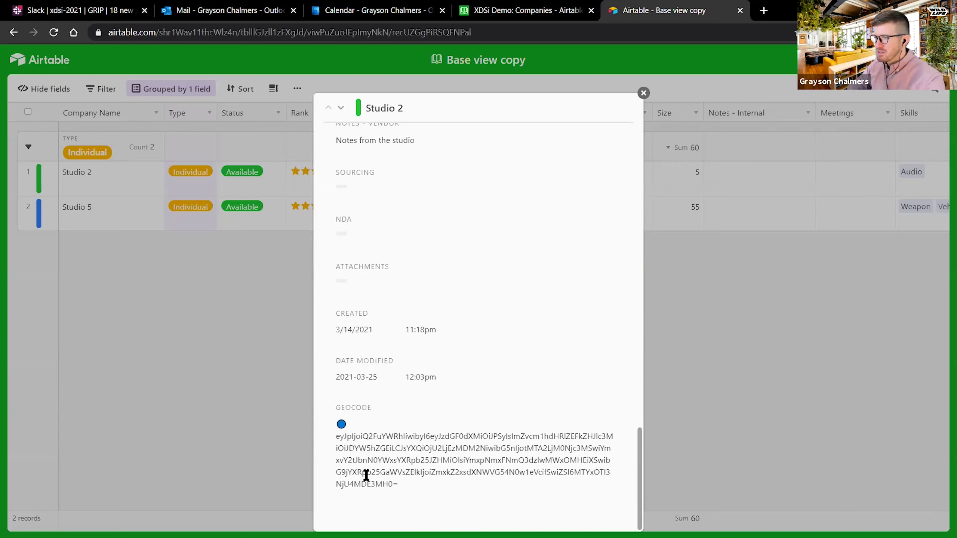
scroll(408, 357, "up", 15)
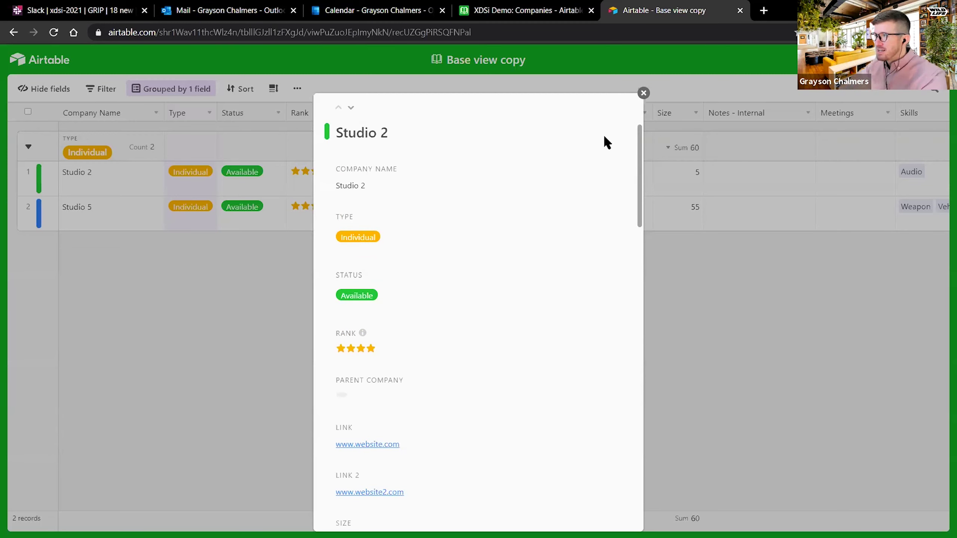
left_click(643, 92)
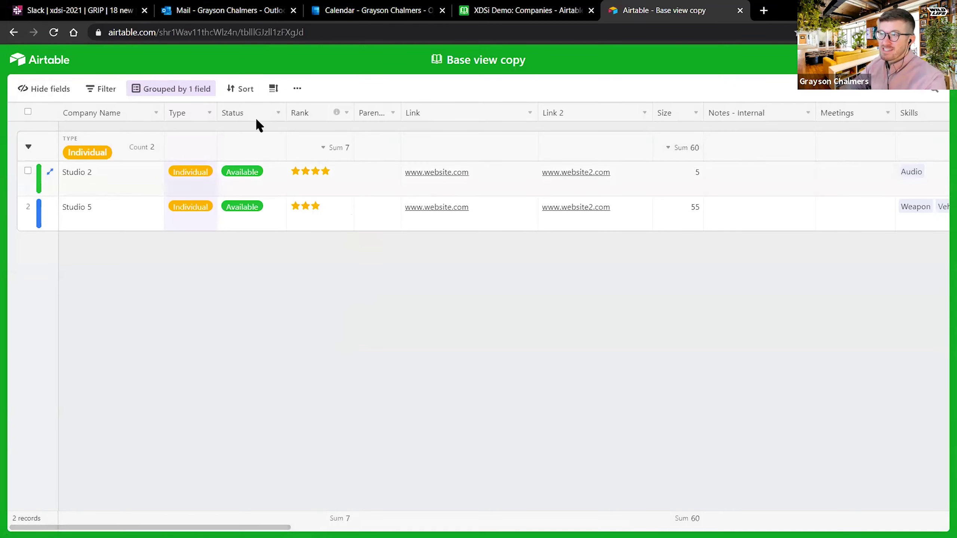
left_click(531, 10)
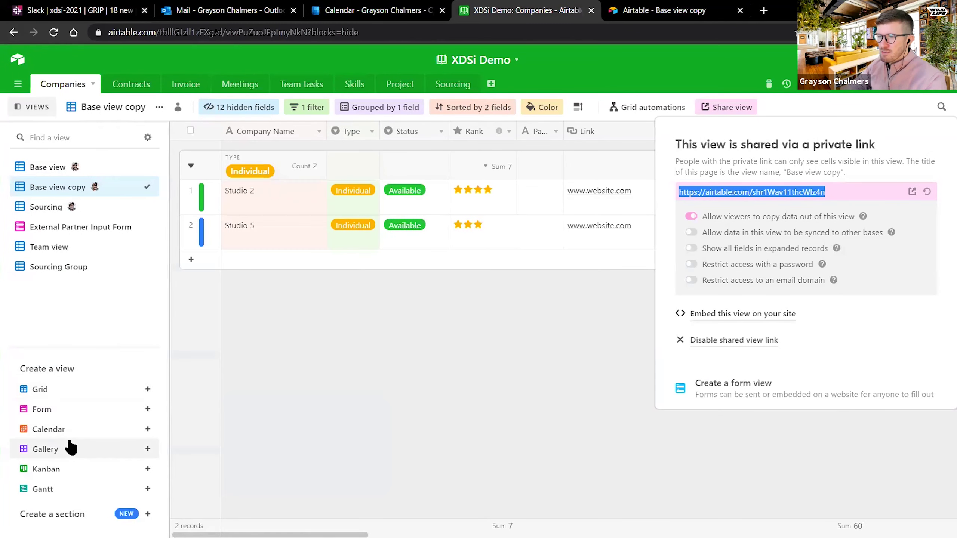
- Cancel the email-domain restriction, close Share view, and close the shared Base view copy tab
mouse_move(64, 470)
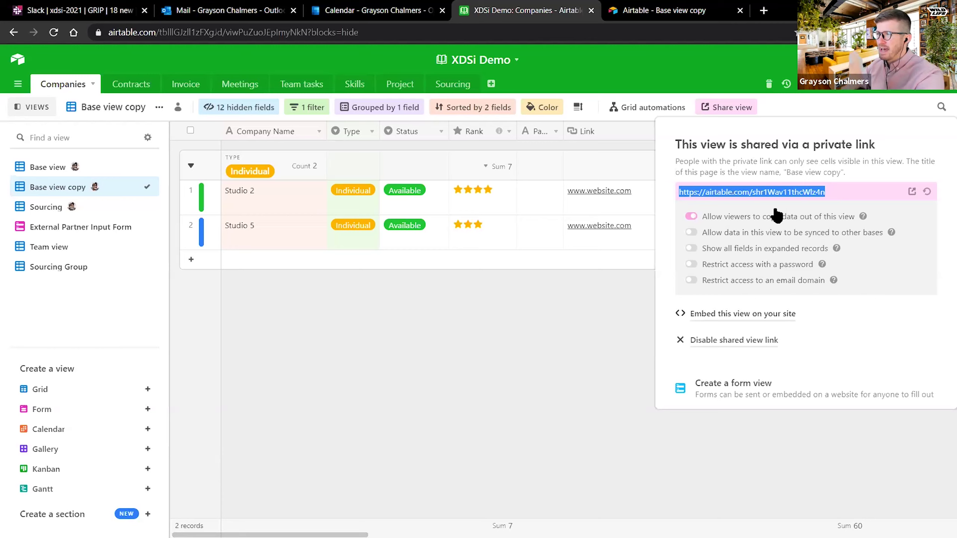
left_click(691, 281)
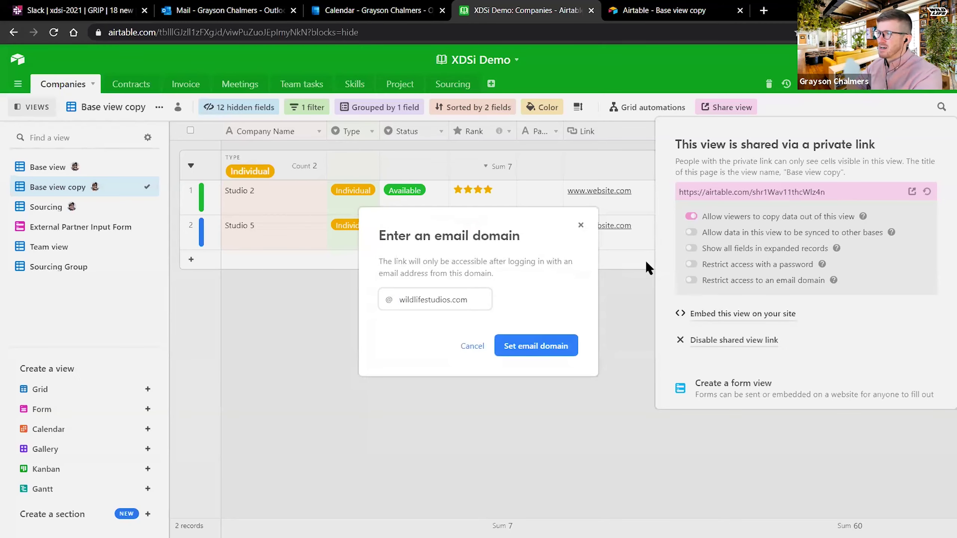
left_click(645, 261)
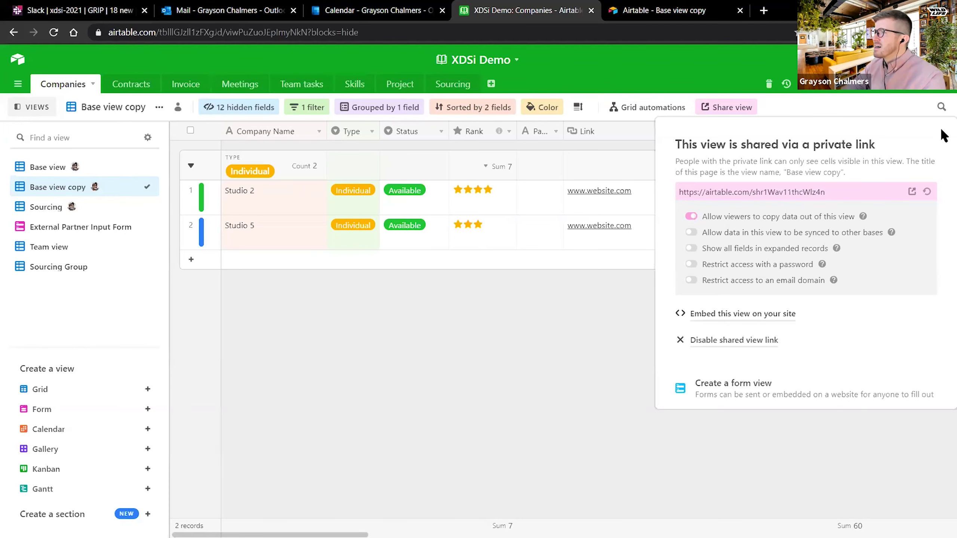
left_click(321, 151)
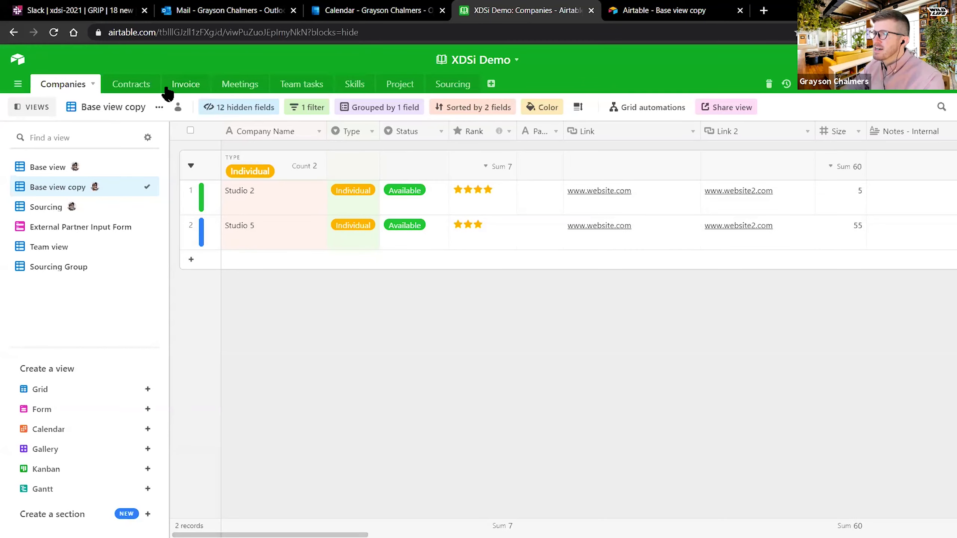
left_click(668, 15)
key("ctrl+w")
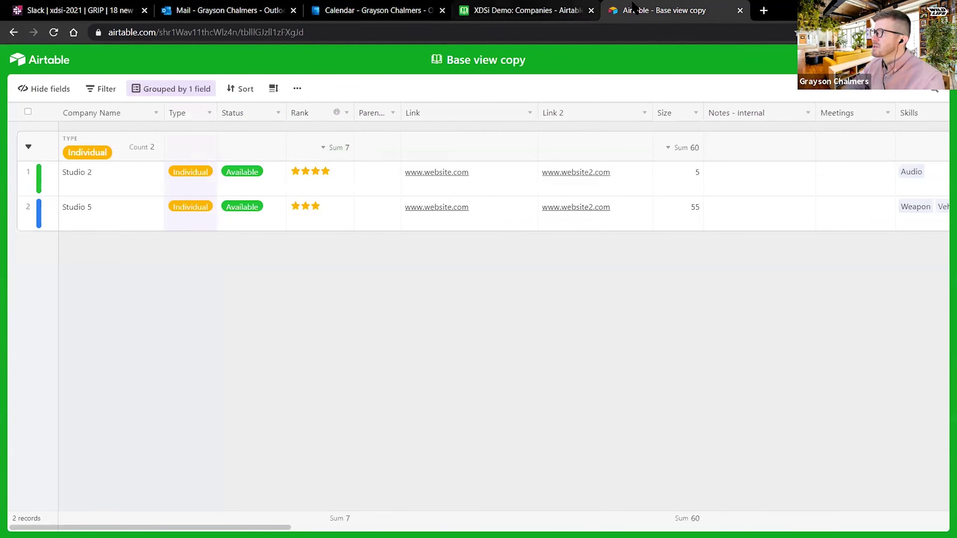
- Bring up Outlook's March 2021 calendar, close the Contract ending event, and restore the window
left_click(373, 10)
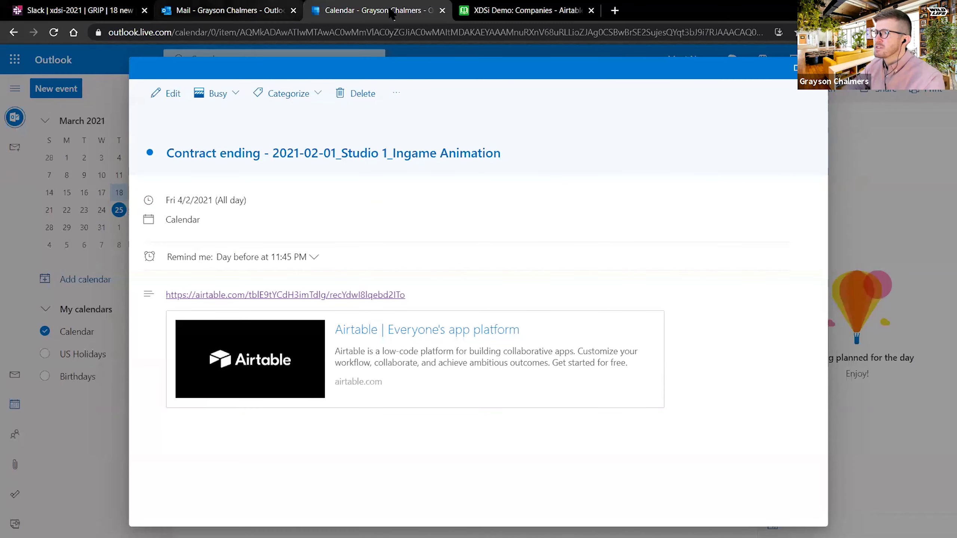
key("Escape")
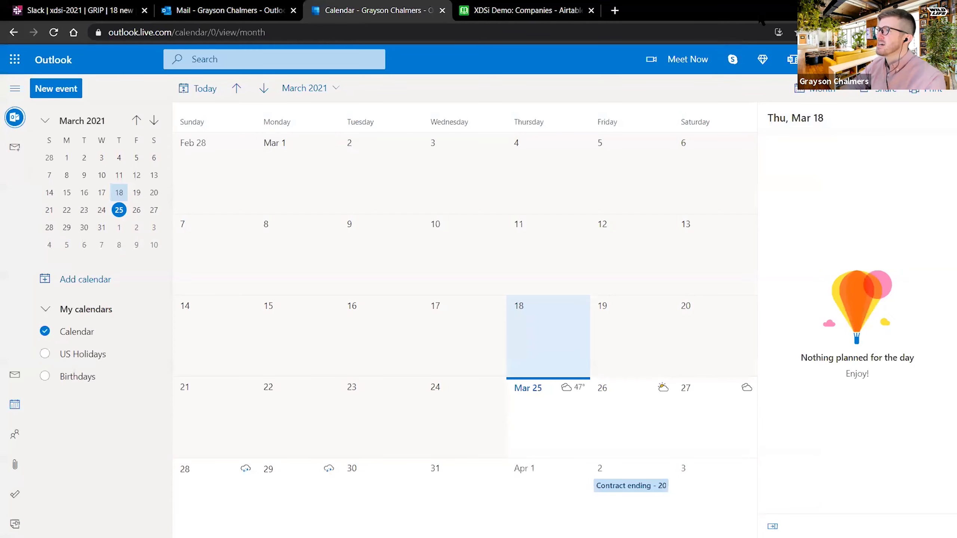
key("super+Down")
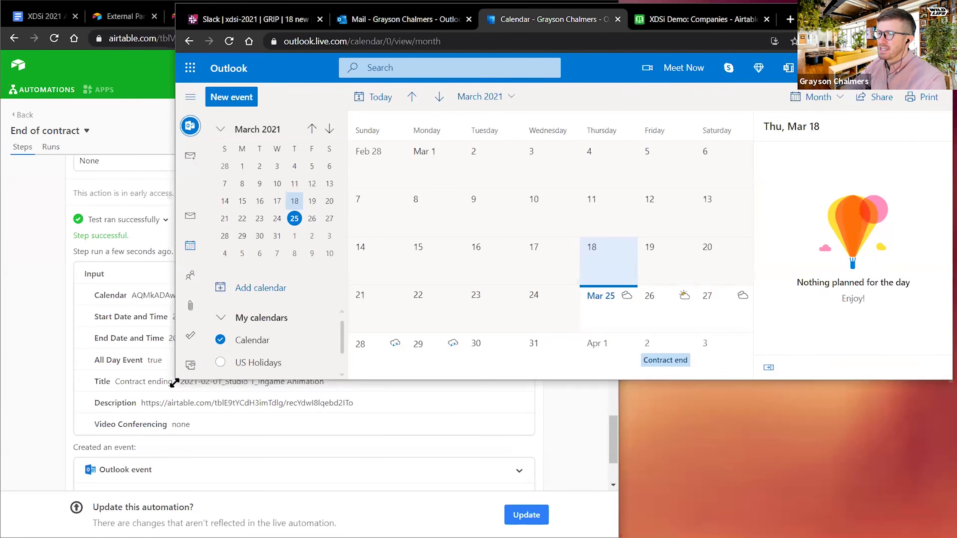
- Dock the calendar right and collapse all four End of contract automation steps
key("super+Right")
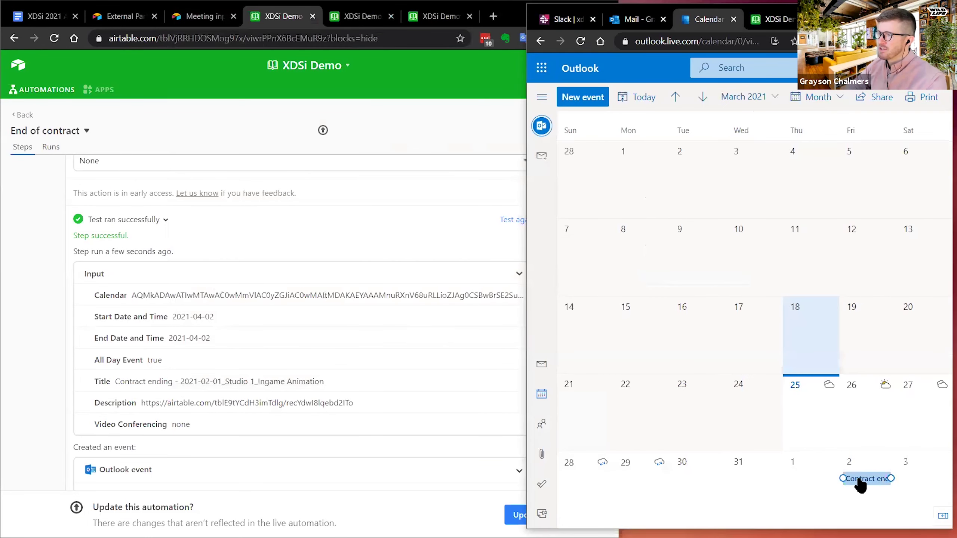
left_click(165, 190)
scroll(399, 215, "up", 15)
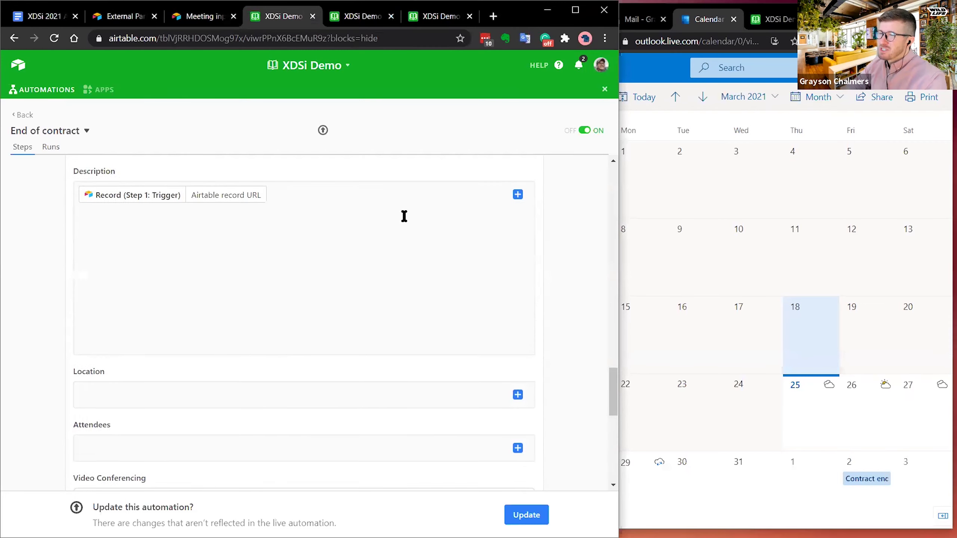
scroll(364, 242, "up", 10)
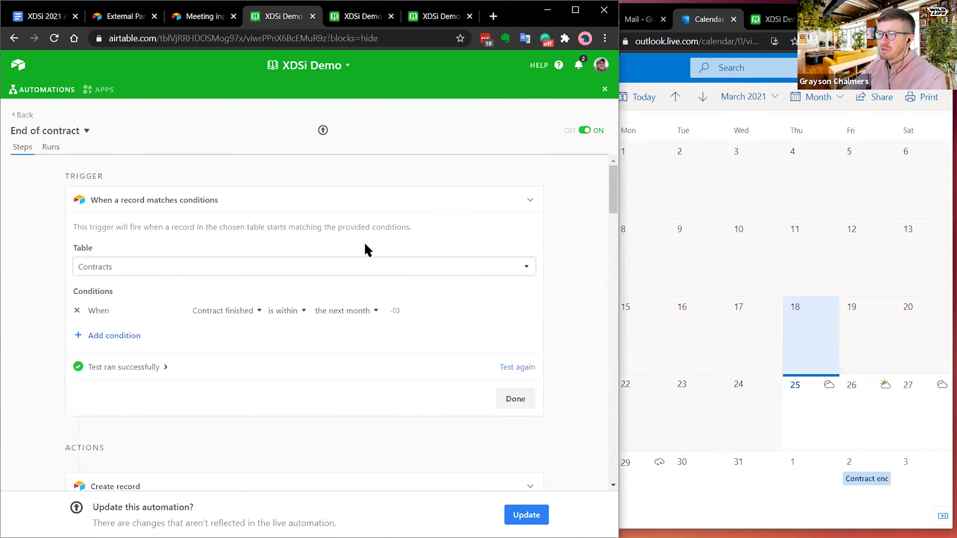
left_click(530, 198)
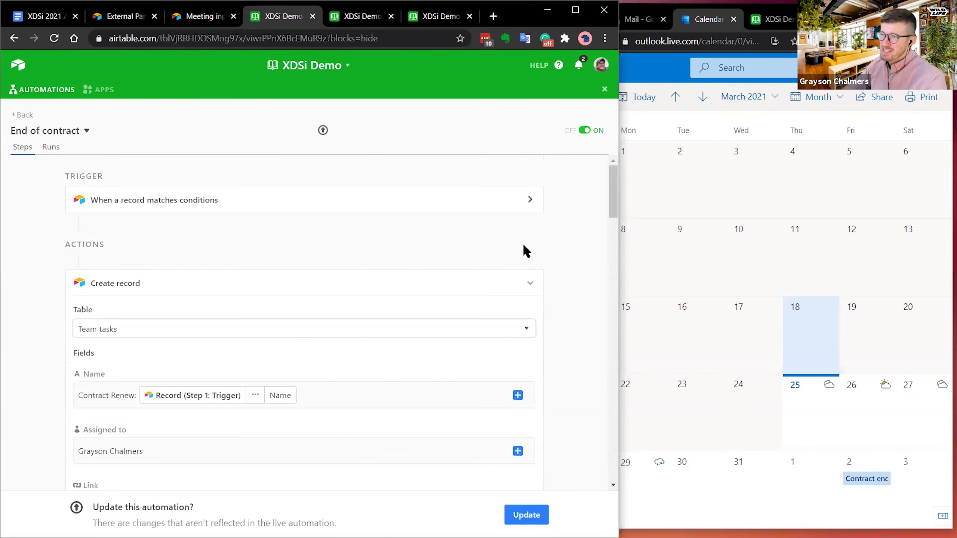
left_click(532, 286)
left_click(529, 325)
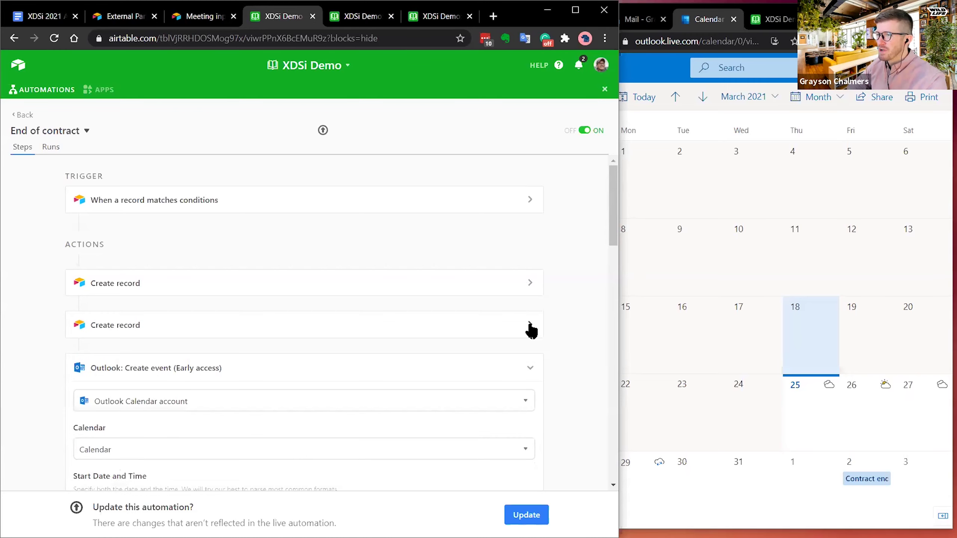
left_click(533, 367)
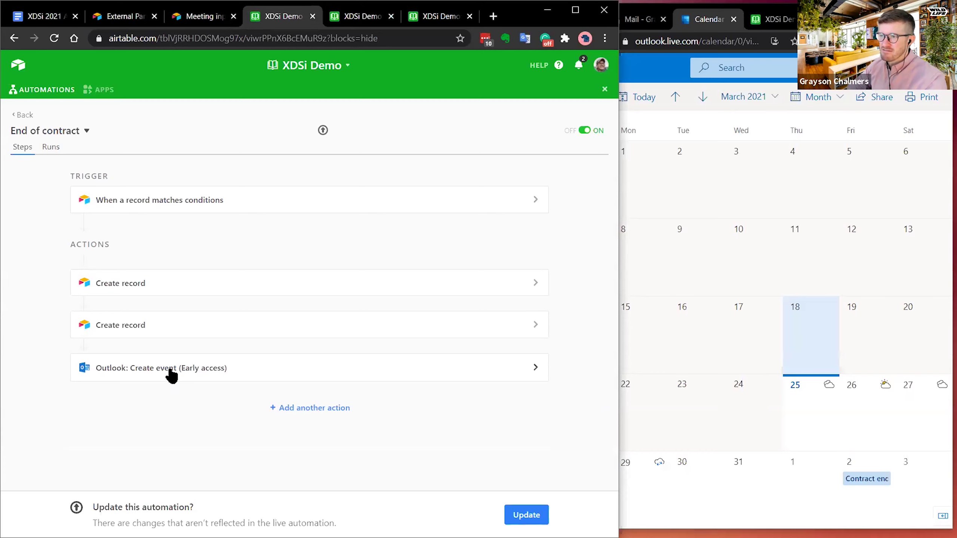
- Inspect the second Create record step's table list without changing it
left_click(122, 324)
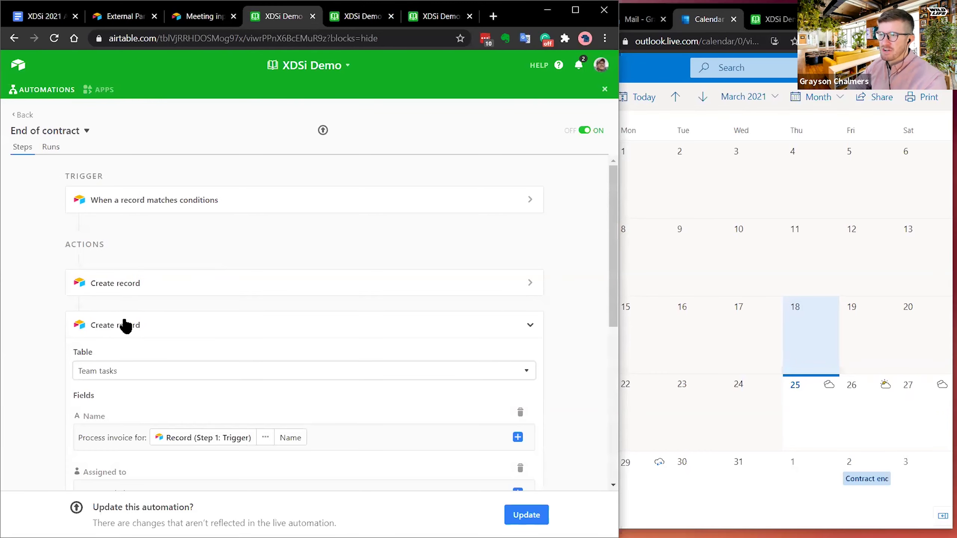
scroll(154, 375, "down", 2)
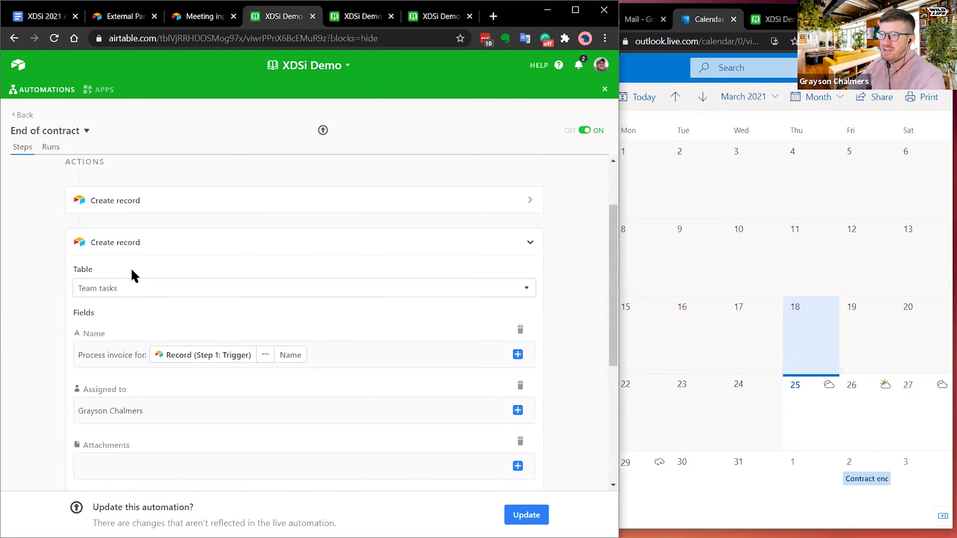
left_click(126, 292)
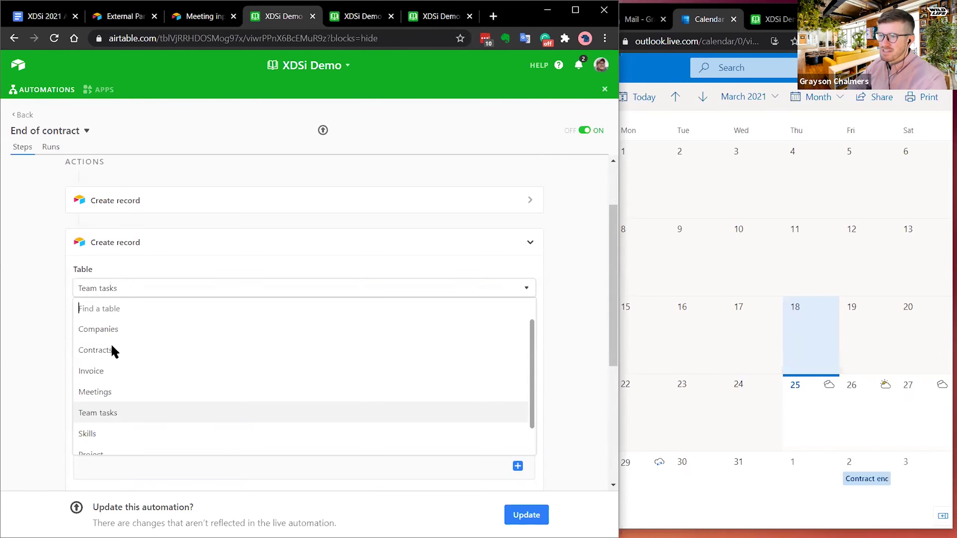
left_click(34, 281)
left_click(156, 234)
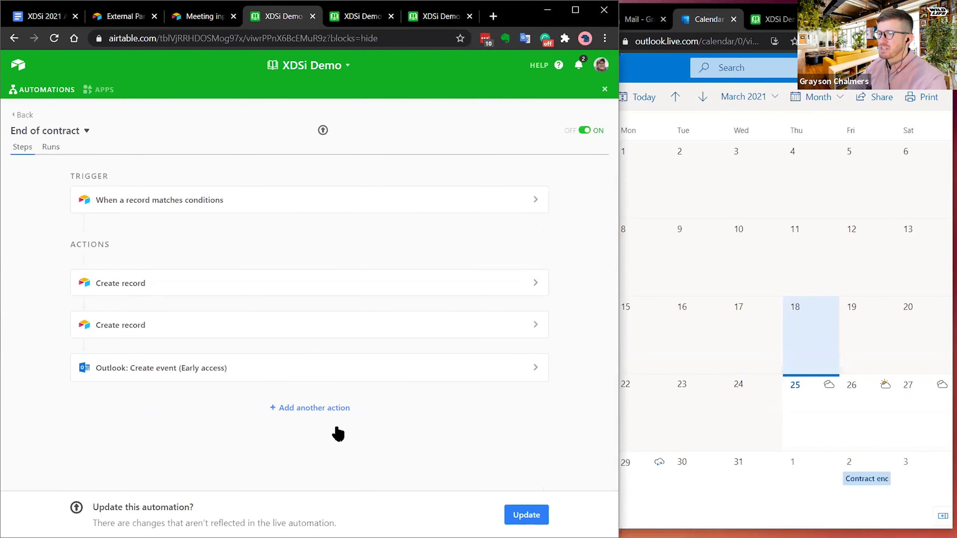
- Browse the Add another action choices twice, then go back to the Automations list
left_click(327, 413)
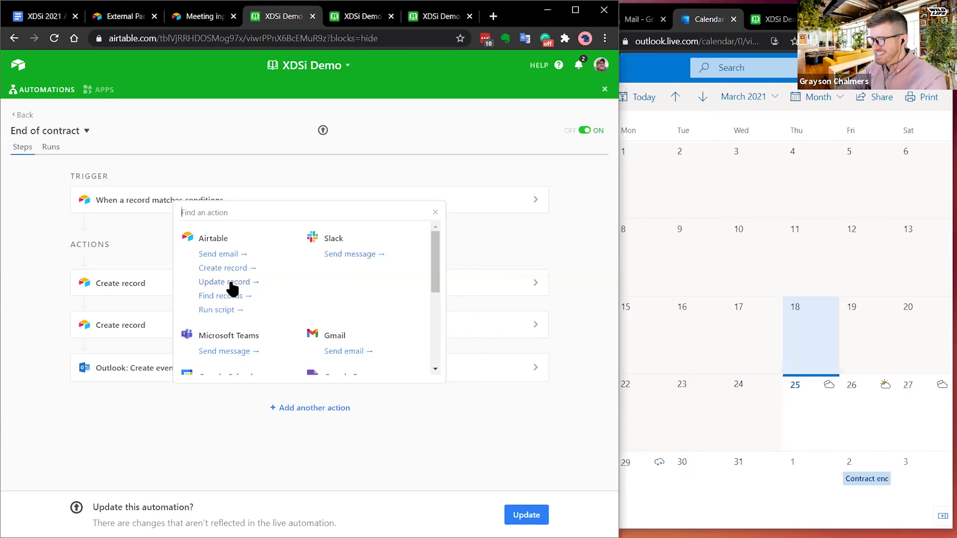
left_click(435, 214)
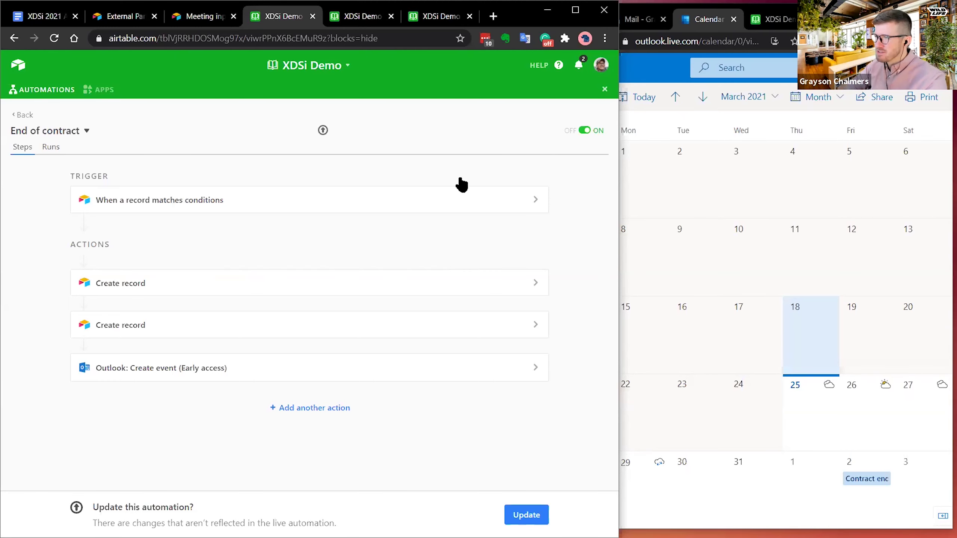
left_click(298, 409)
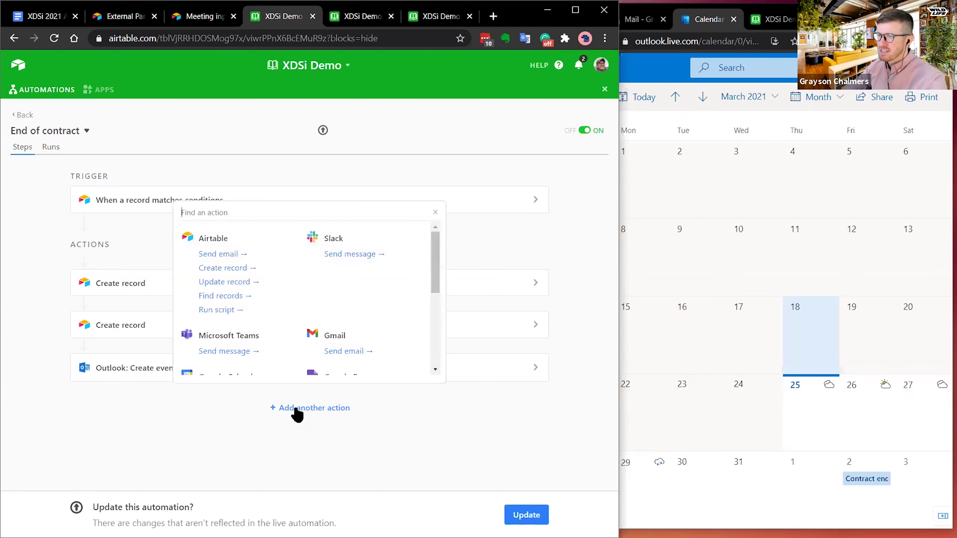
left_click(435, 212)
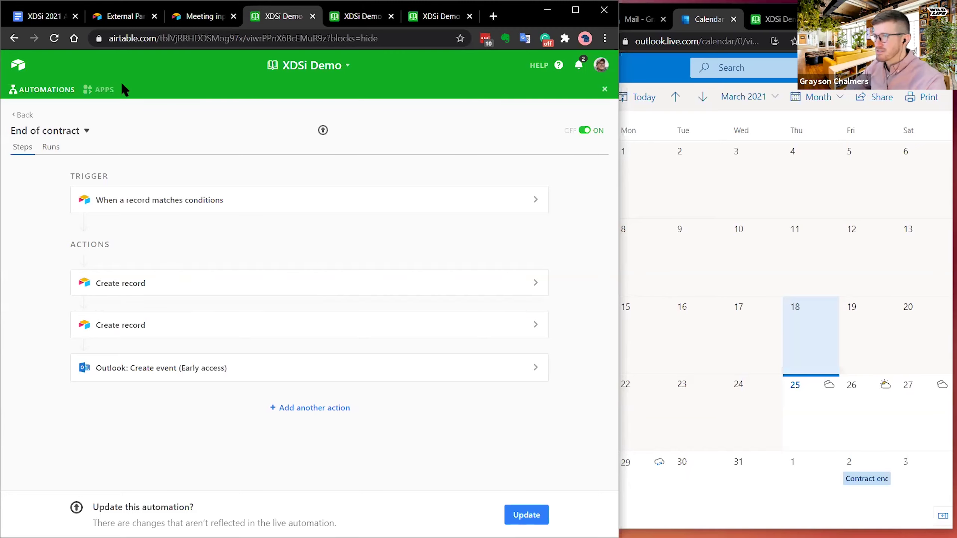
left_click(22, 114)
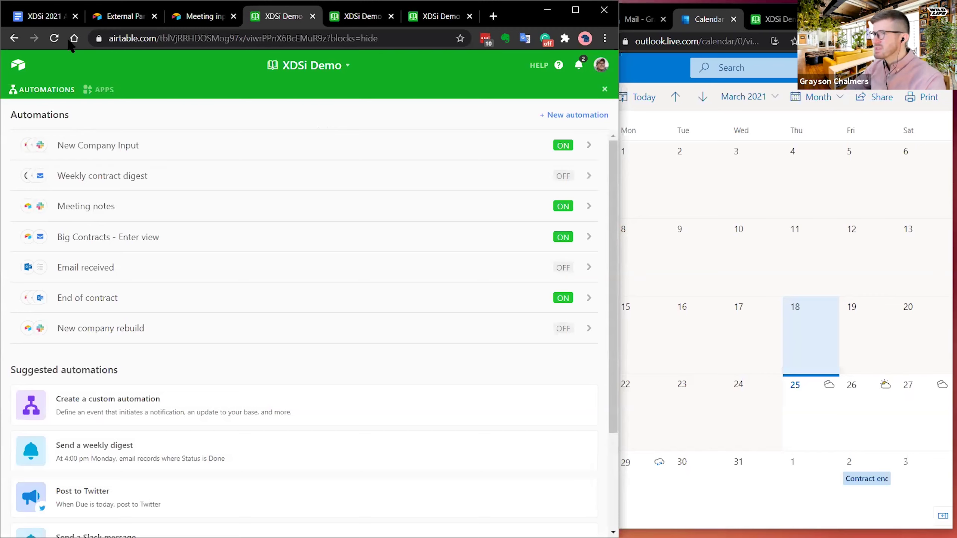
- Highlight the End of Contract outline item in XDSi 2021 and its calendar event
left_click(43, 15)
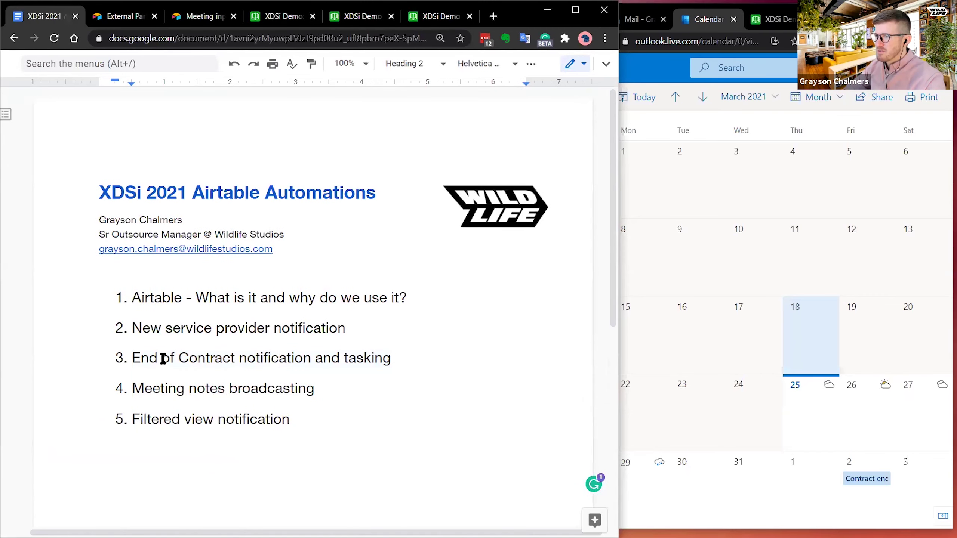
left_click_drag(136, 359, 402, 365)
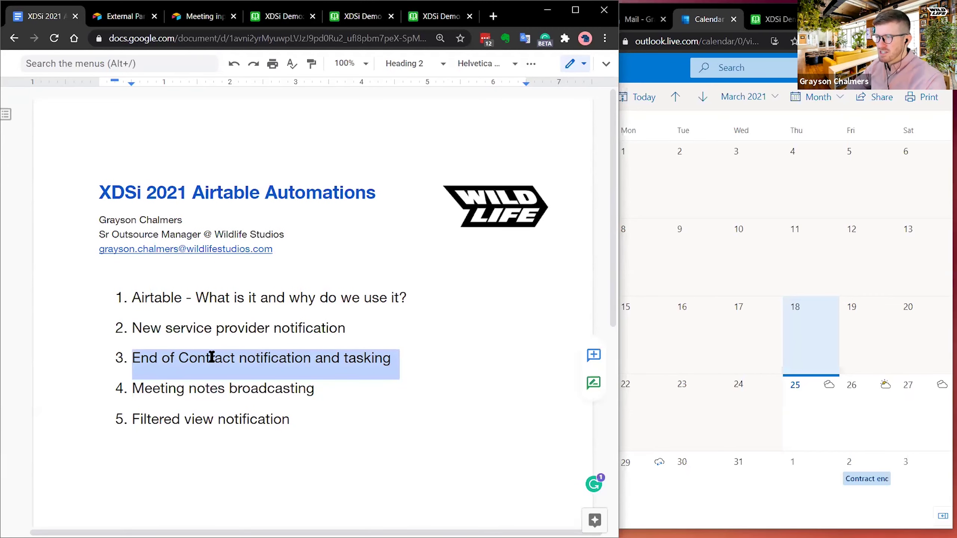
left_click(363, 359)
double_click(359, 363)
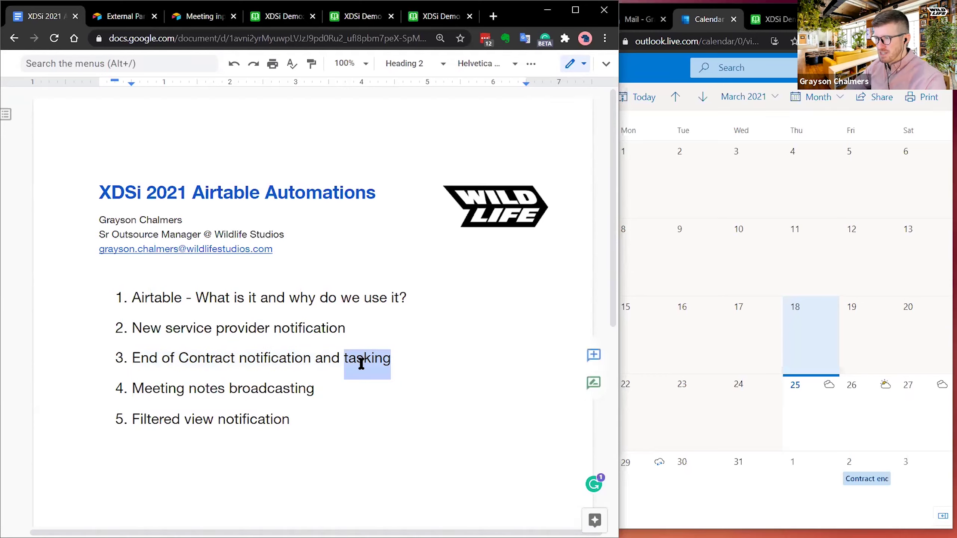
double_click(270, 361)
left_click(864, 485)
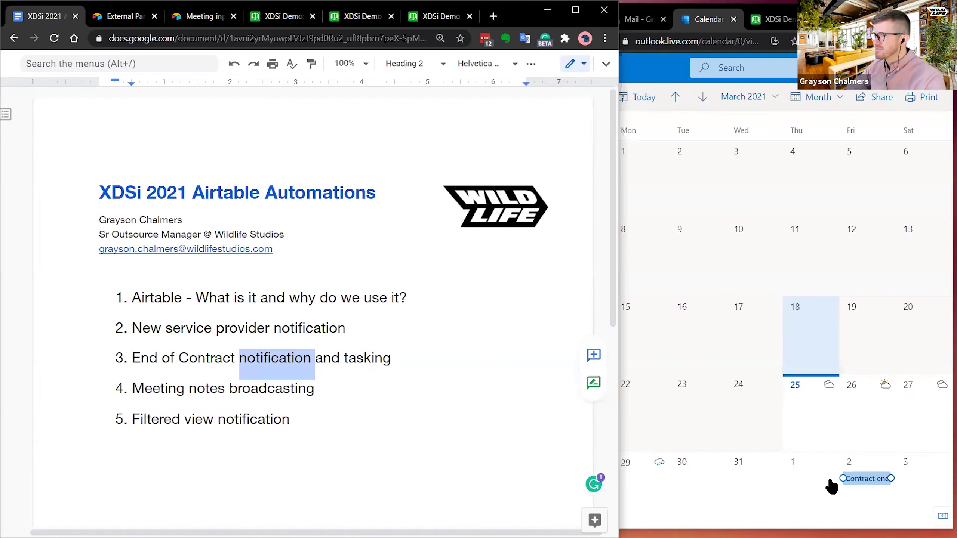
left_click(354, 374)
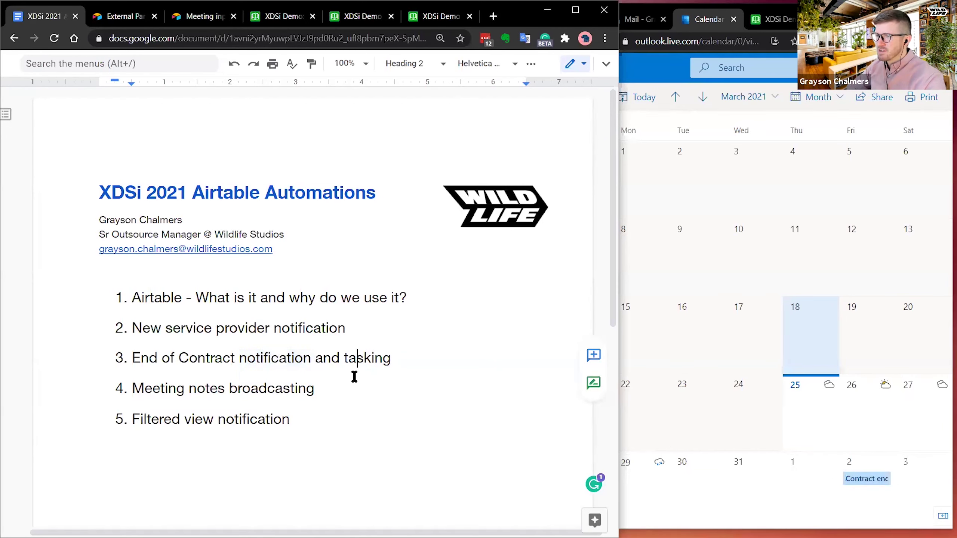
- Highlight the Meeting notes broadcasting item, then bring up the Airtable Meetings table
left_click(326, 390)
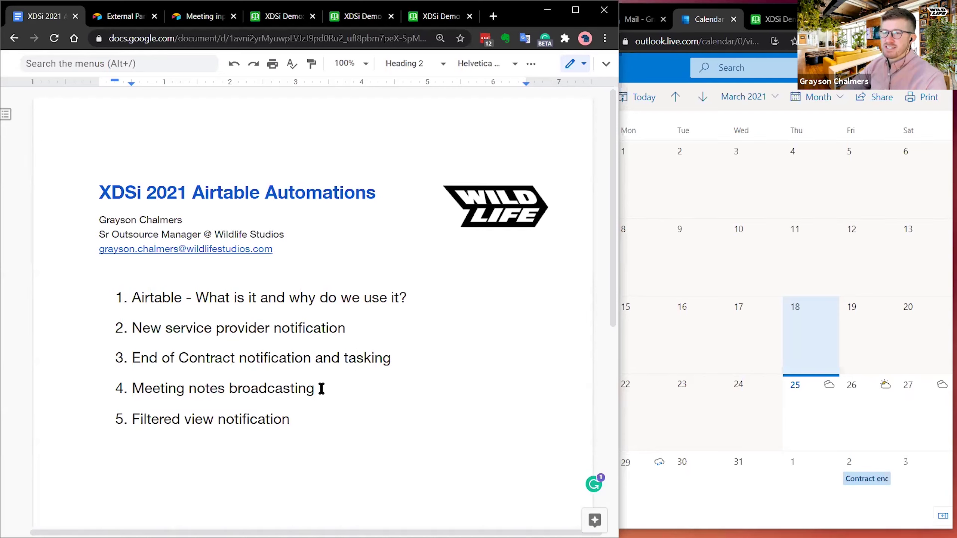
left_click_drag(319, 388, 133, 384)
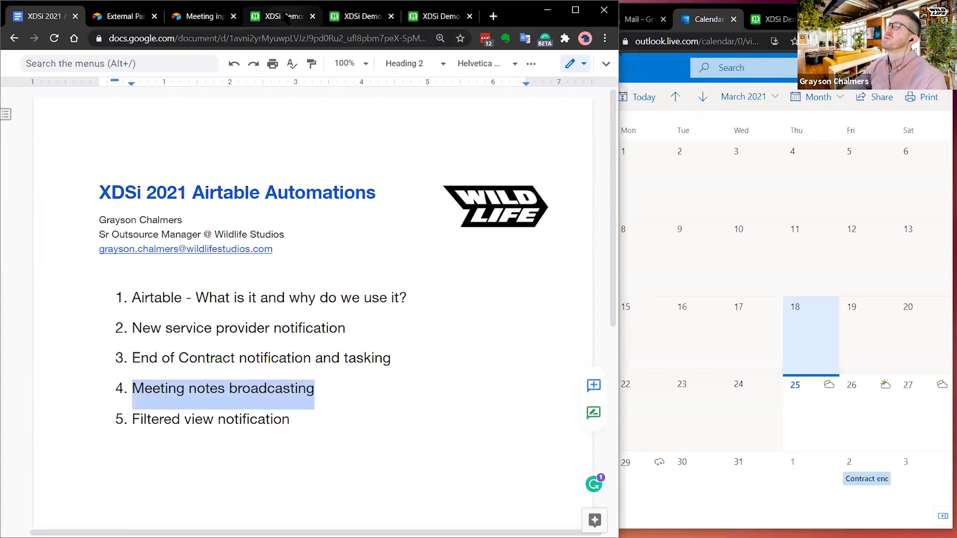
left_click(285, 17)
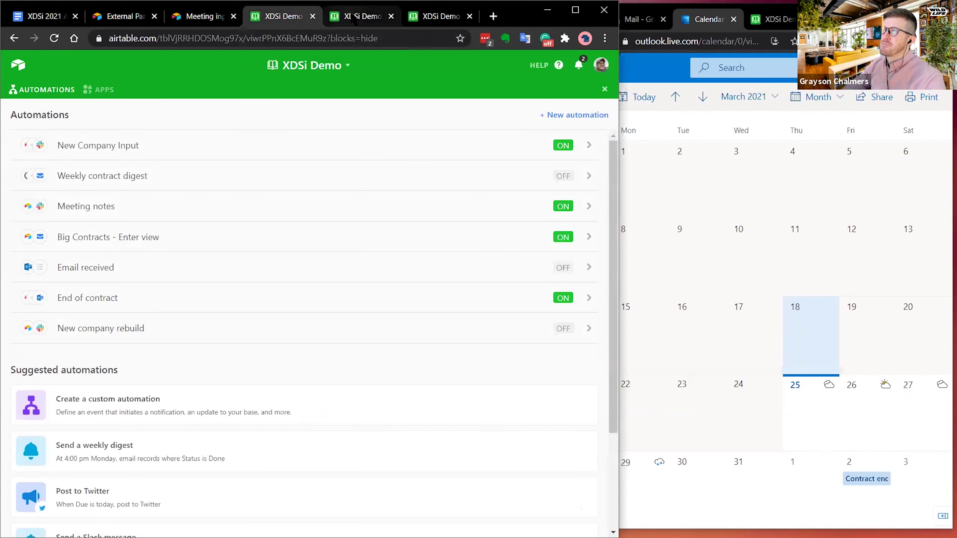
left_click(353, 19)
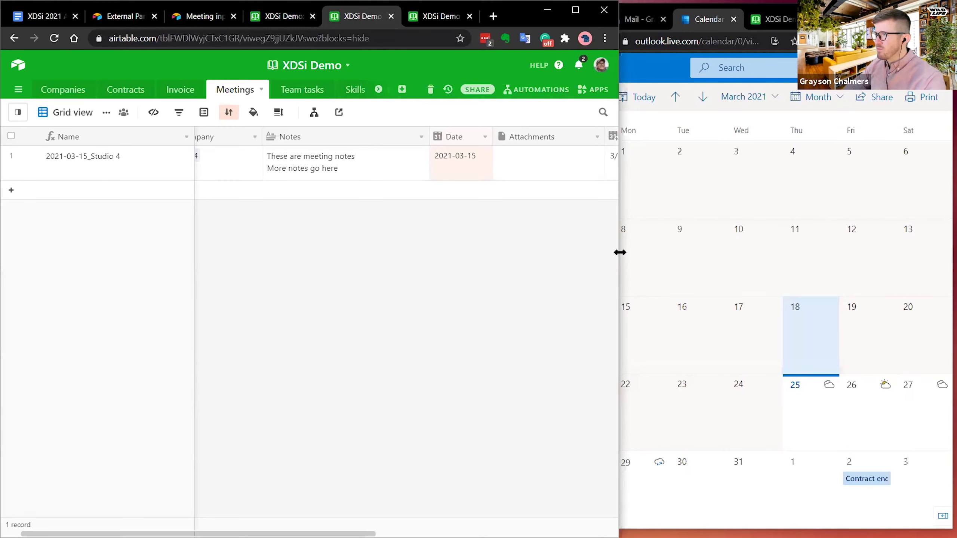
- Widen the Airtable window and bring up the Meeting input form
left_click_drag(620, 252, 917, 236)
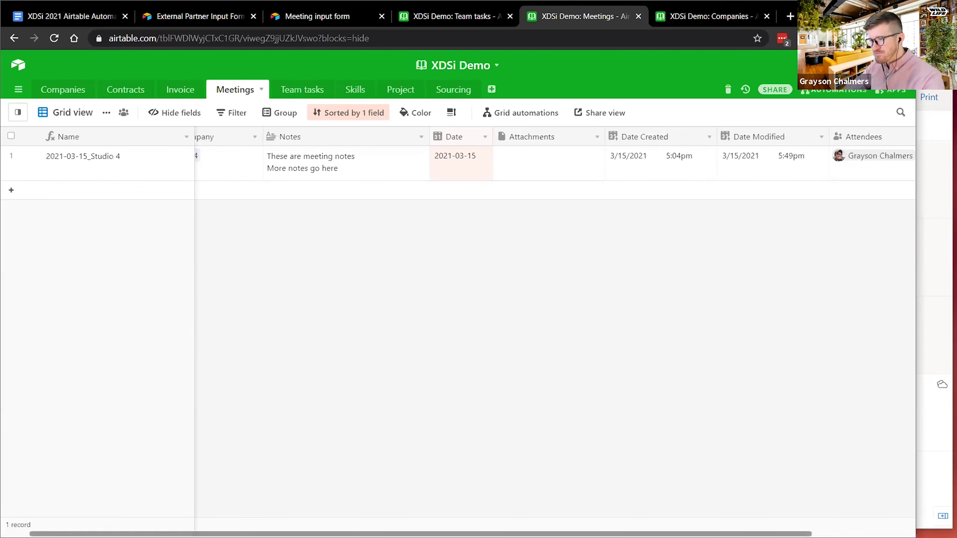
left_click_drag(226, 534, 199, 534)
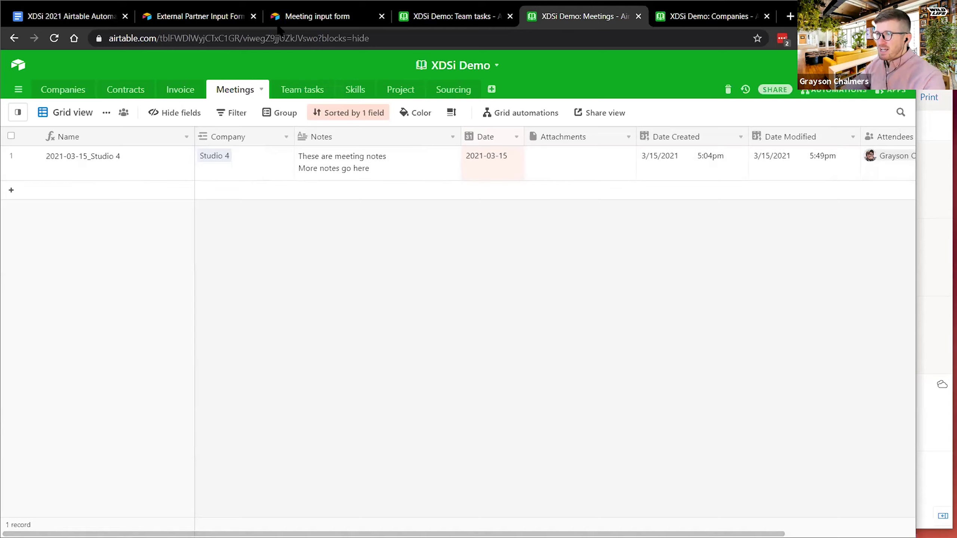
left_click(288, 19)
left_click(171, 19)
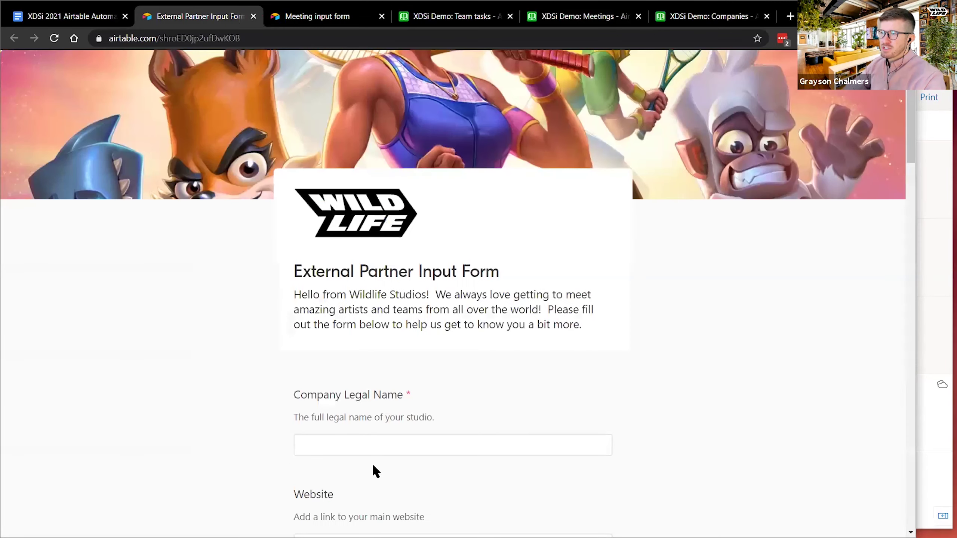
left_click(321, 16)
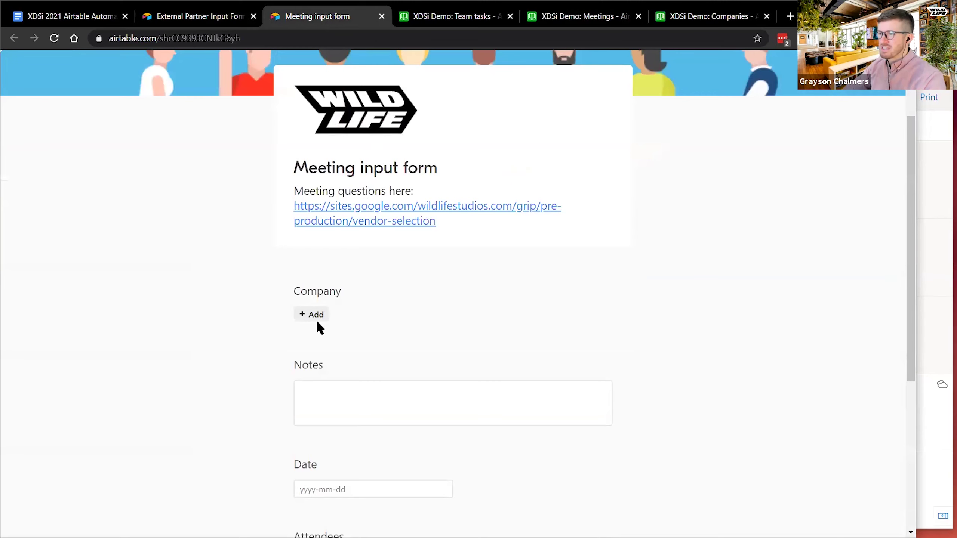
- Fill the form with company Studio 1, notes 'Notes from the meeting' and date 2021-03-25
left_click(308, 316)
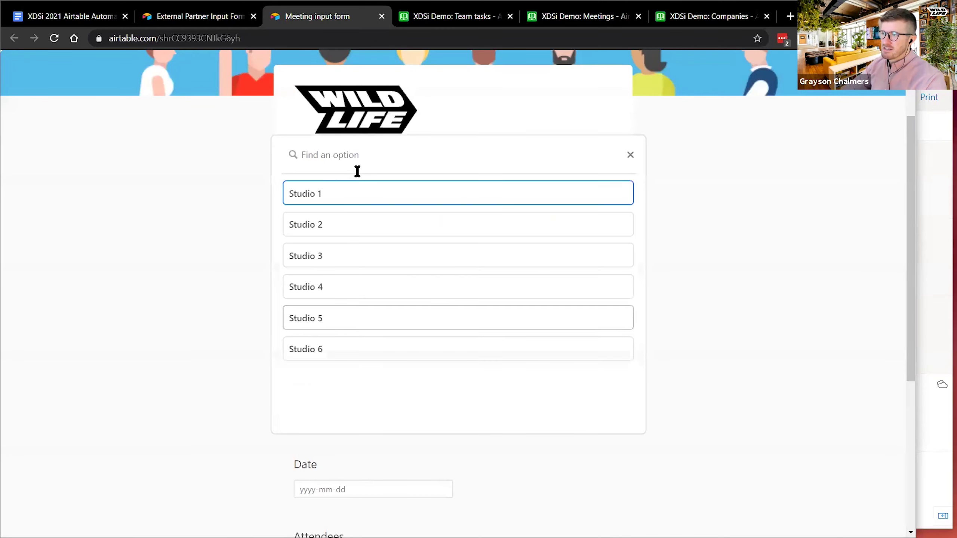
left_click(327, 198)
scroll(237, 383, "down", 4)
left_click(352, 262)
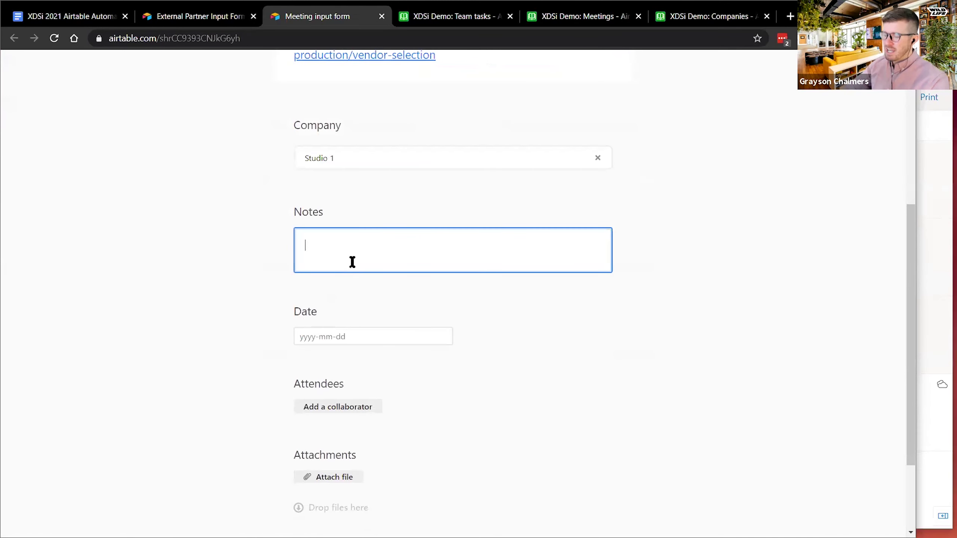
type("Notes from the meeting")
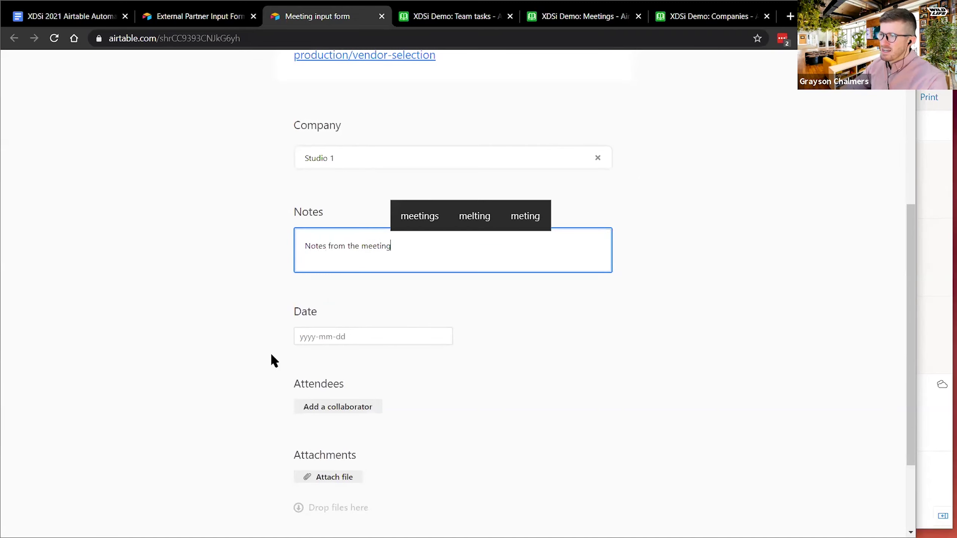
left_click(346, 335)
left_click(365, 472)
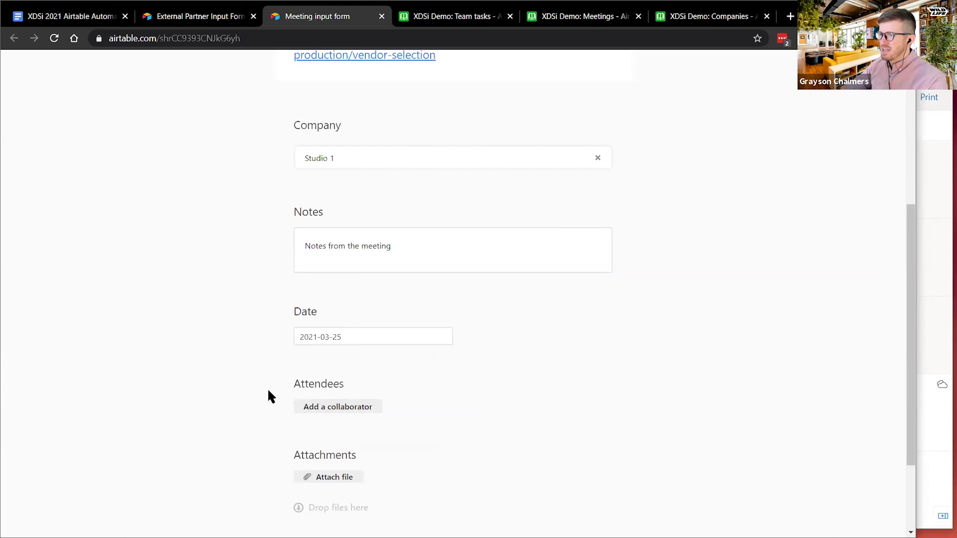
- Review the completed Meeting input form and submit it
scroll(269, 391, "down", 3)
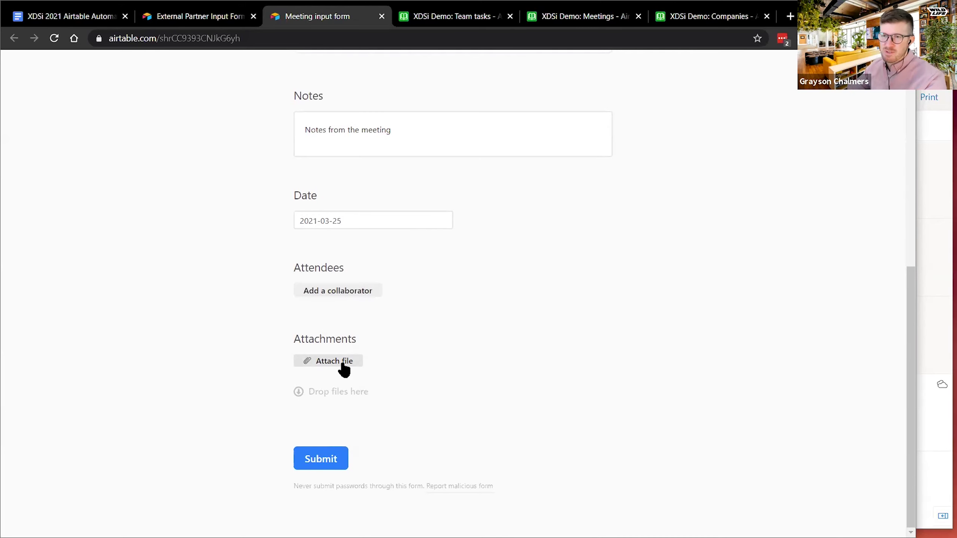
scroll(413, 422, "up", 1)
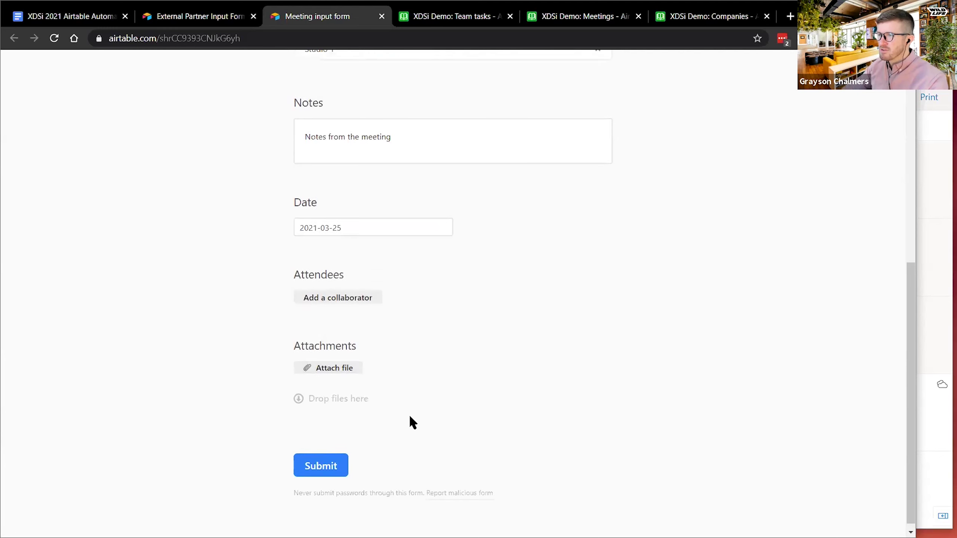
scroll(410, 416, "up", 8)
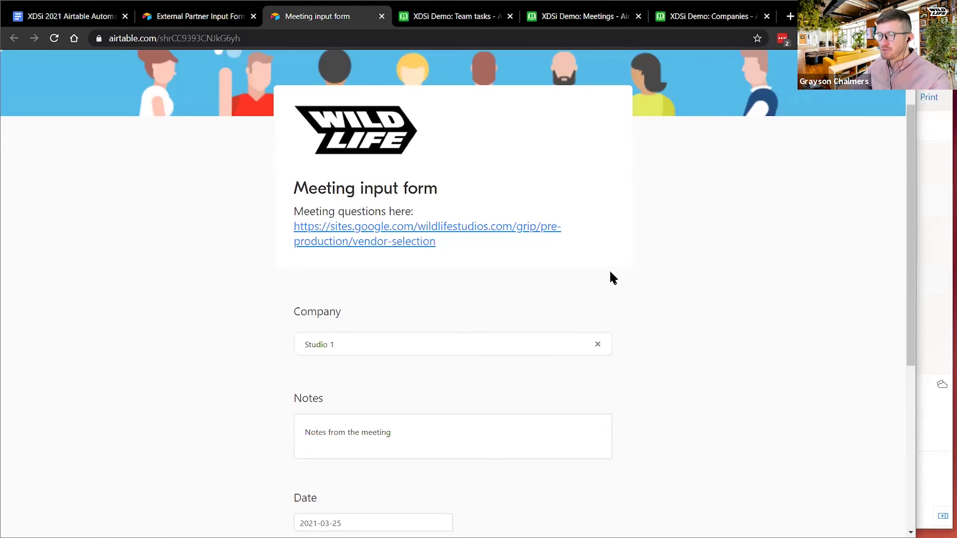
scroll(605, 284, "down", 1)
scroll(607, 284, "down", 5)
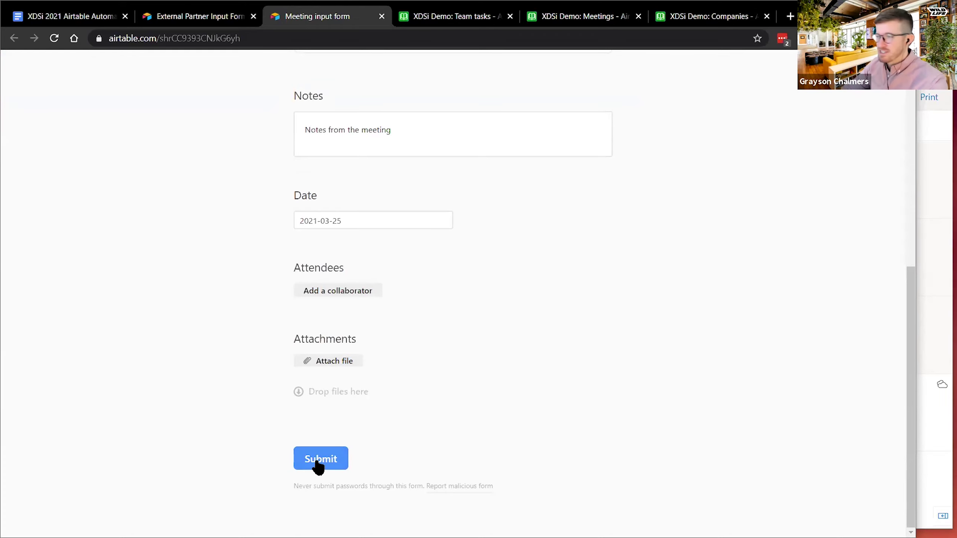
scroll(444, 437, "up", 1)
scroll(415, 440, "down", 1)
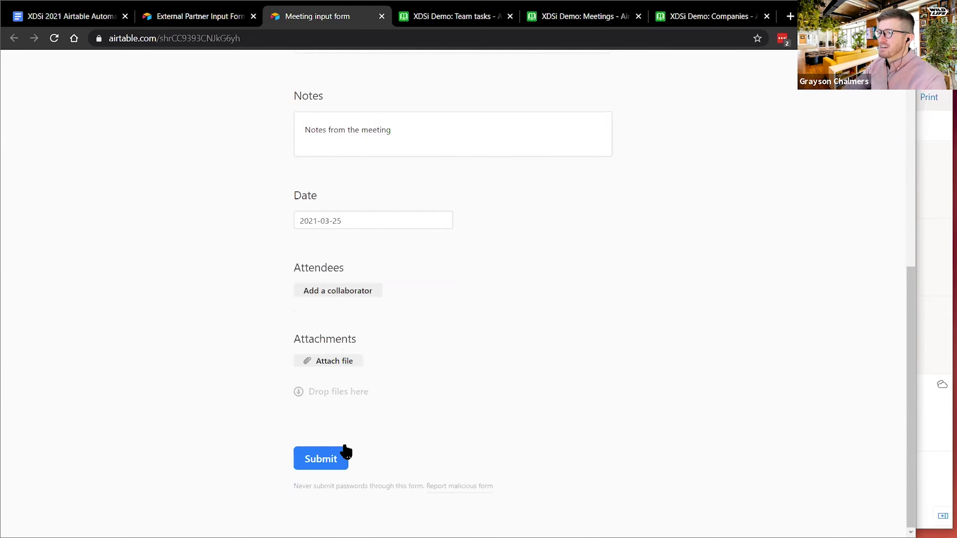
left_click(341, 457)
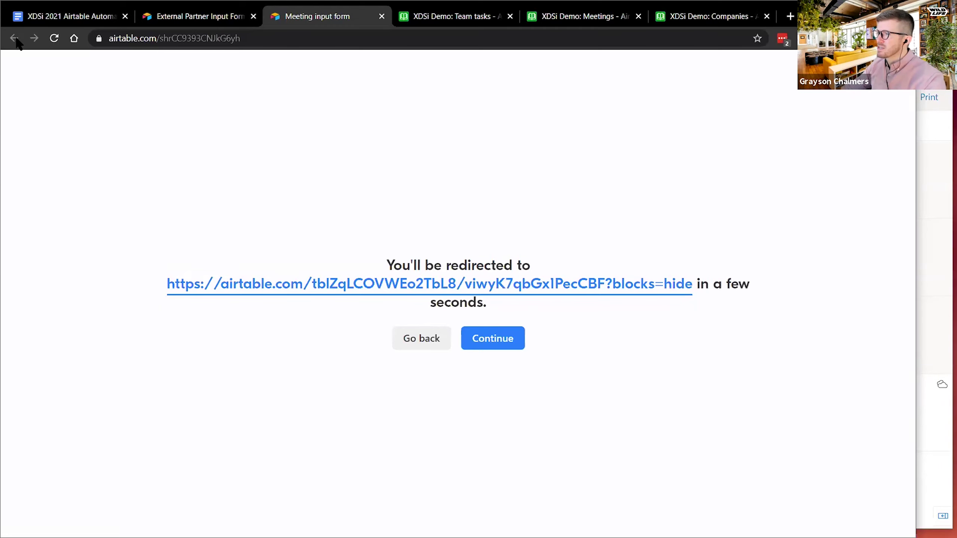
- Check the new 2021-03-25_Studio 1 row's Company and Notes cells, then bring Outlook forward
left_click(228, 289)
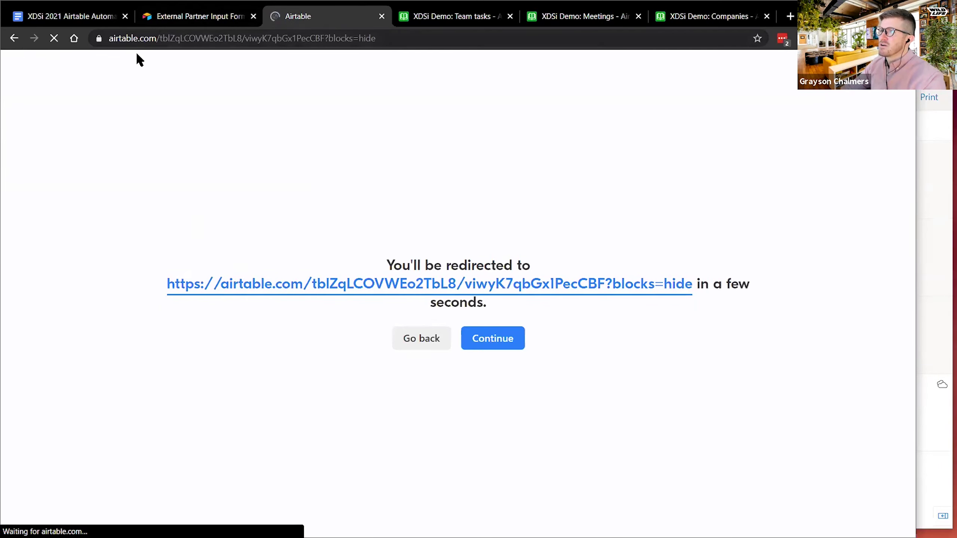
left_click(13, 38)
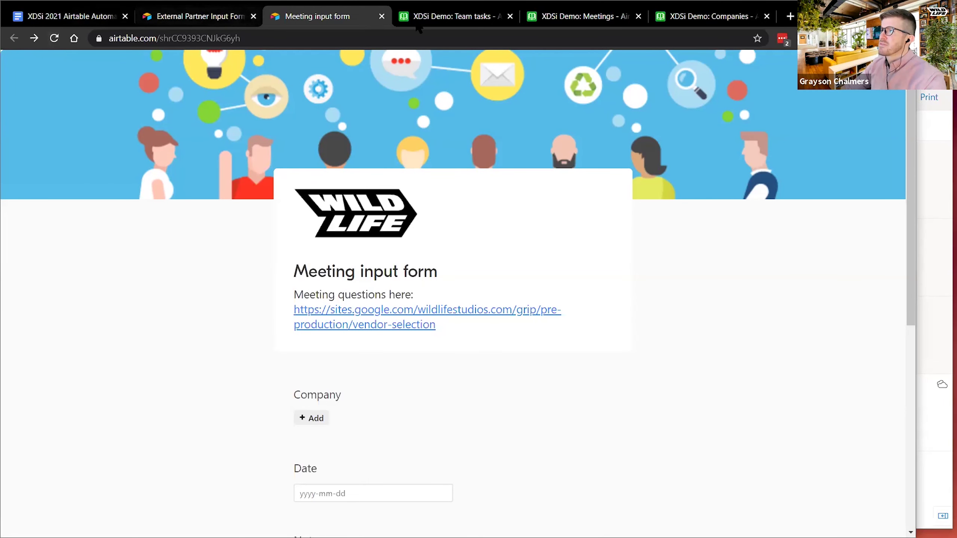
left_click(451, 15)
left_click(566, 18)
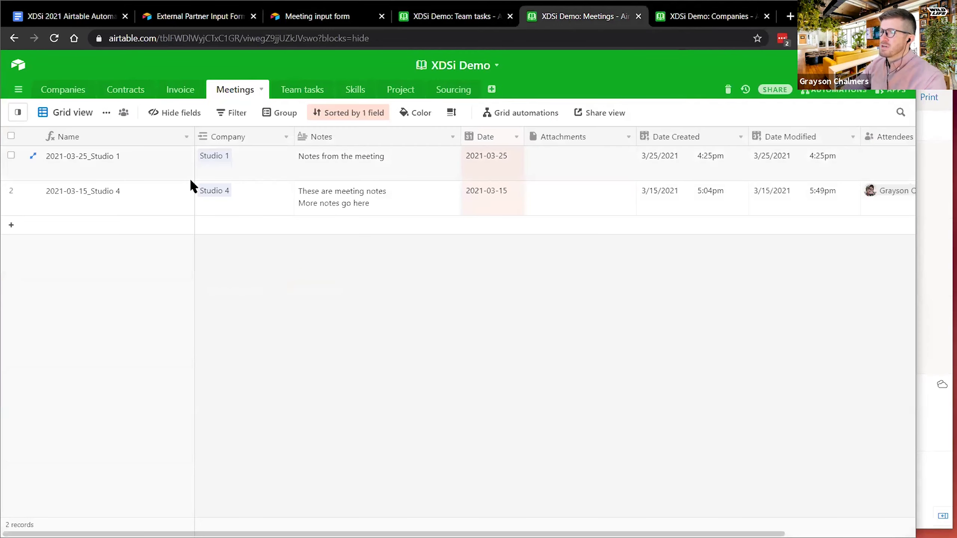
left_click(250, 166)
left_click(334, 159)
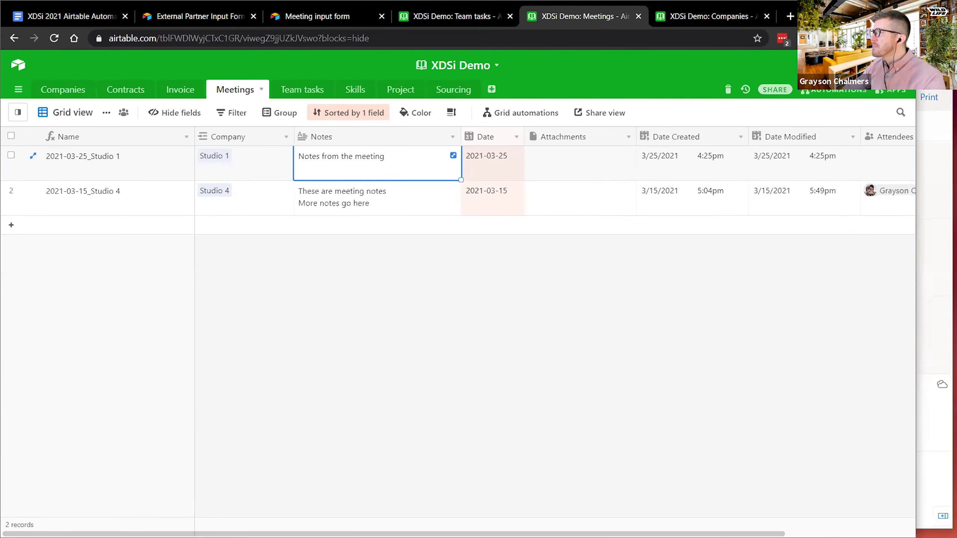
left_click_drag(916, 68, 579, 68)
left_click(639, 19)
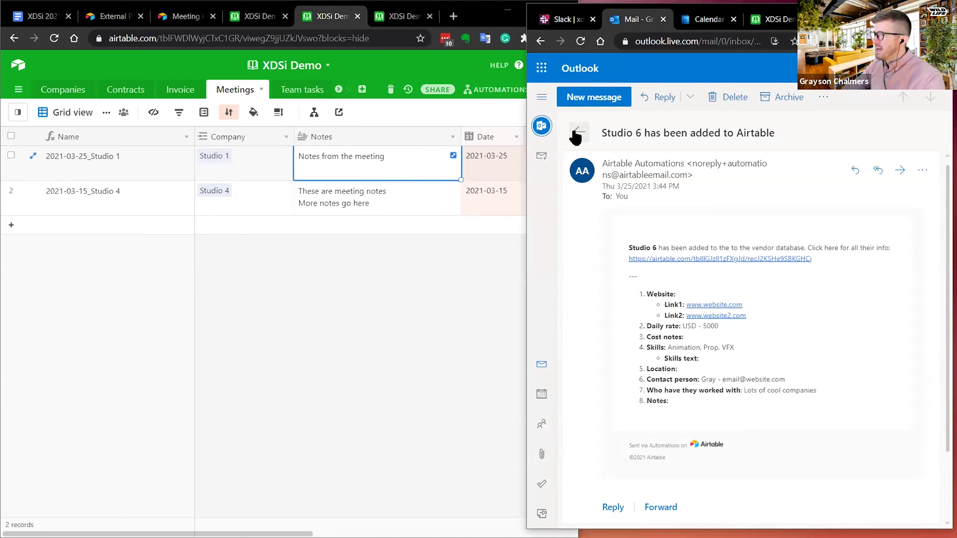
- Open the Meeting notes automation and expand its trigger and Send a Slack message action
left_click(576, 133)
left_click(573, 20)
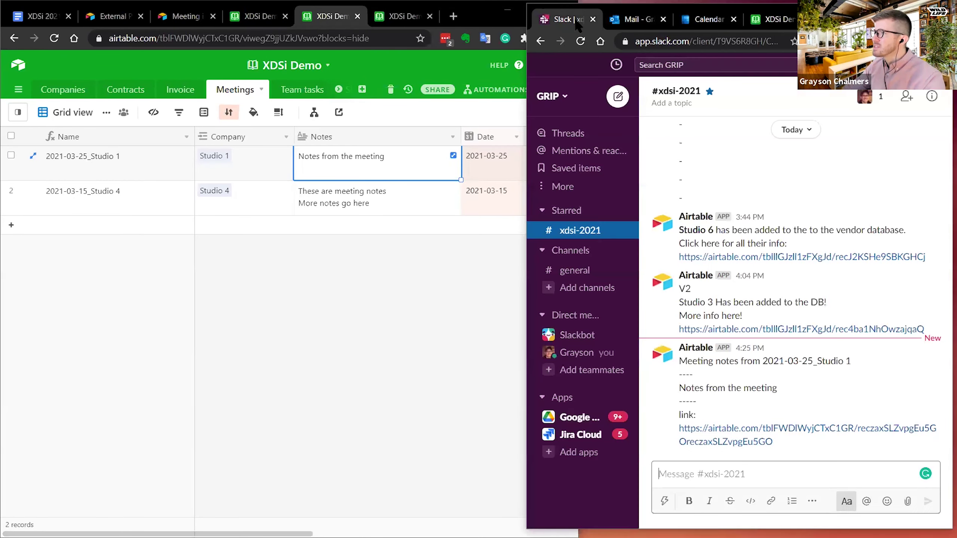
left_click(368, 367)
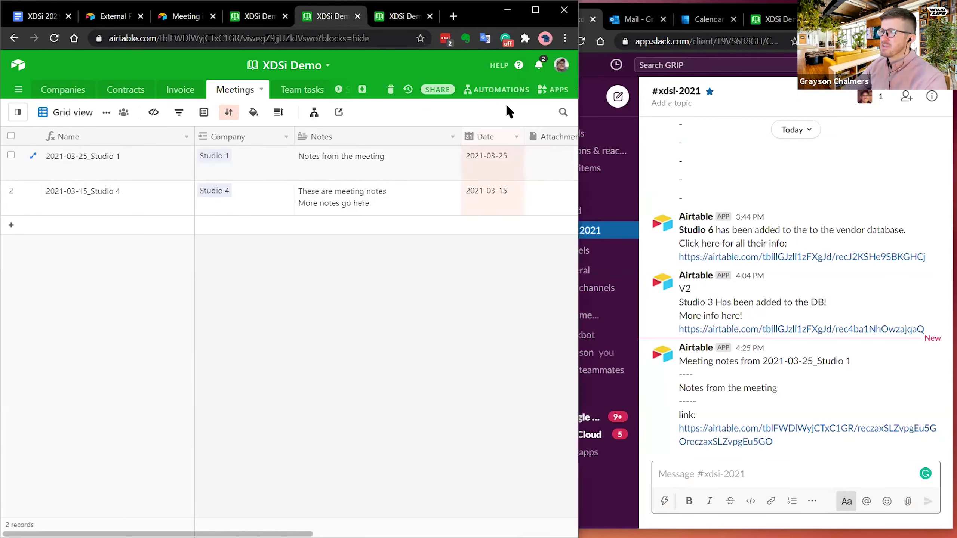
left_click(509, 93)
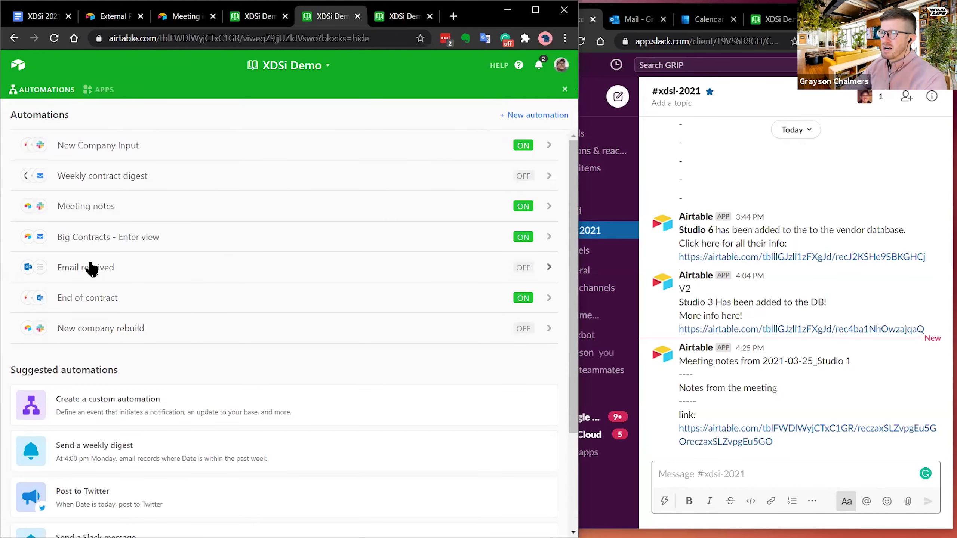
left_click(92, 211)
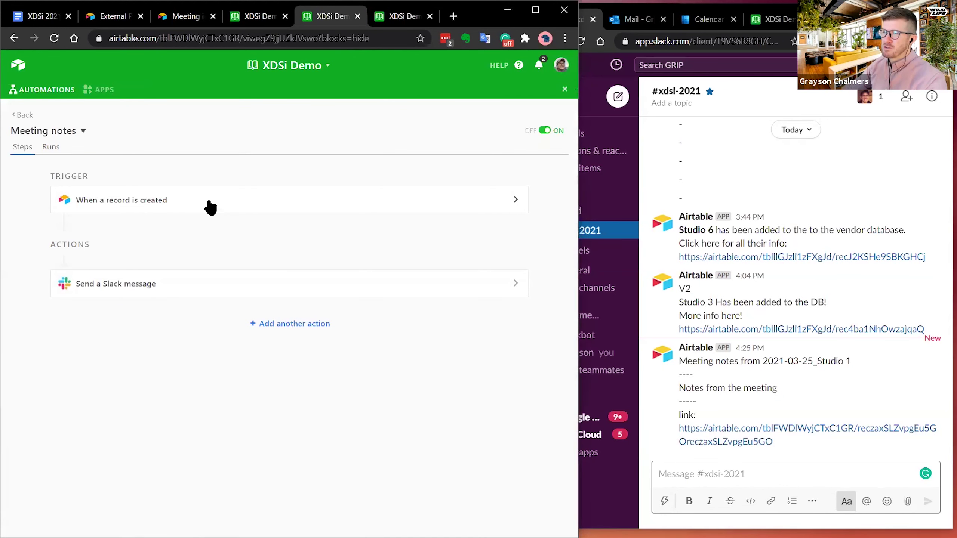
left_click(205, 204)
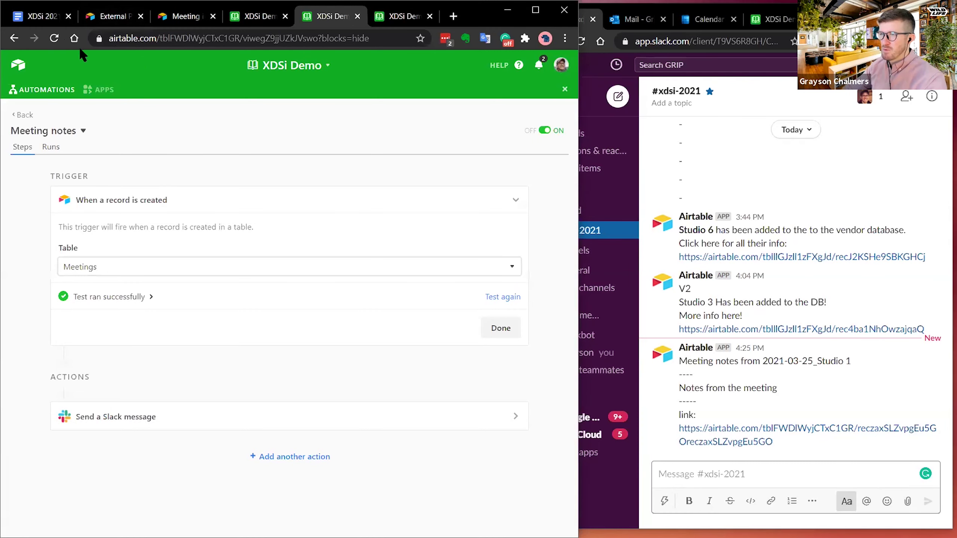
left_click(103, 418)
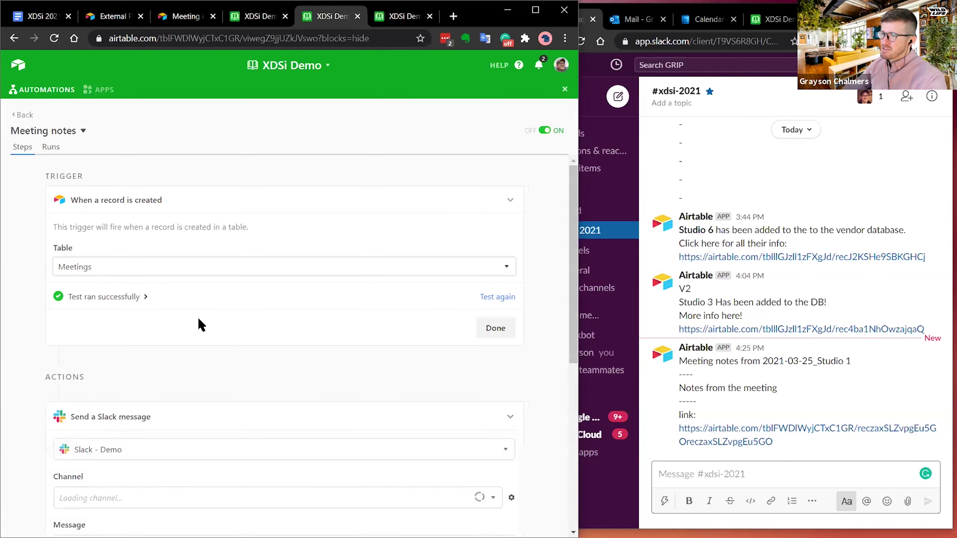
scroll(198, 325, "down", 4)
scroll(187, 299, "down", 2)
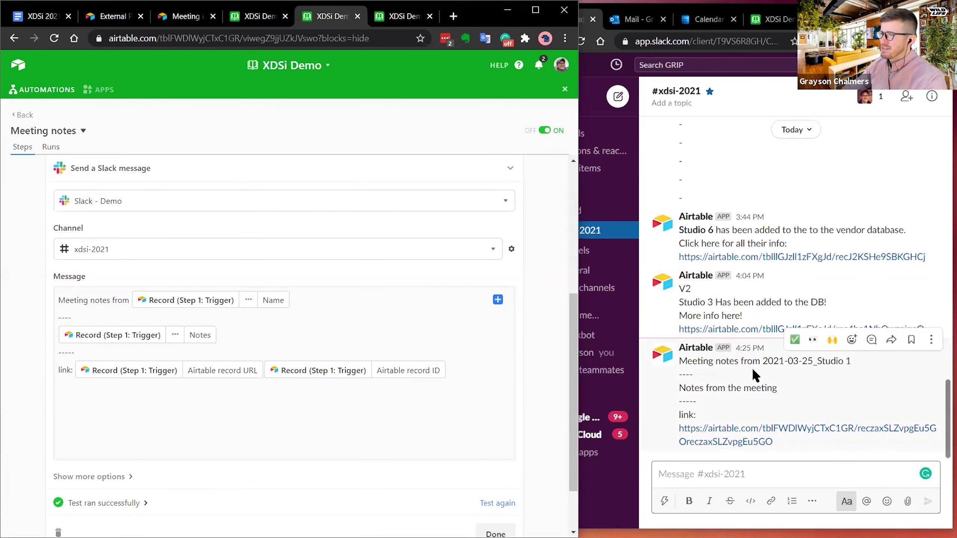
- Compare with the Slack post, selecting 'Notes from the meeting' and trying its record link
left_click_drag(691, 363, 851, 362)
left_click(853, 360)
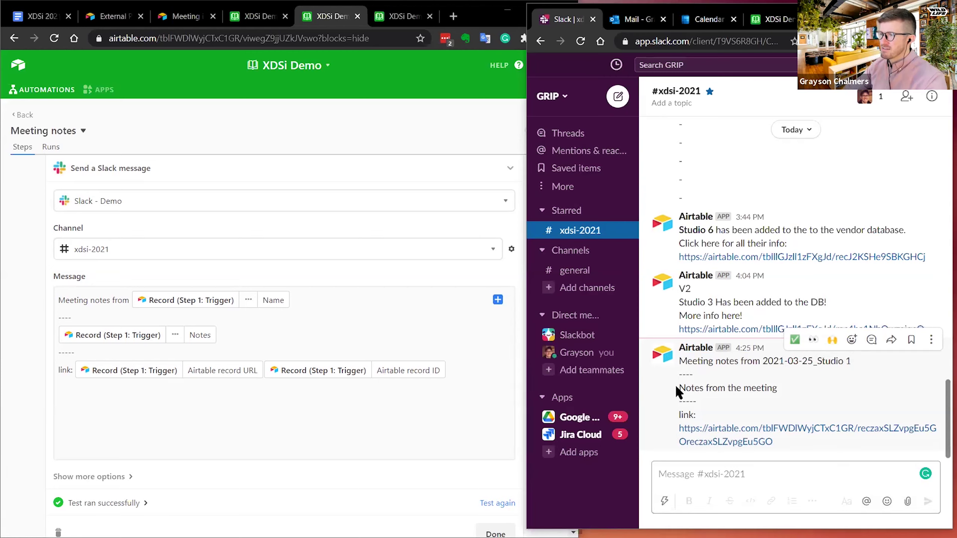
left_click_drag(675, 384, 813, 386)
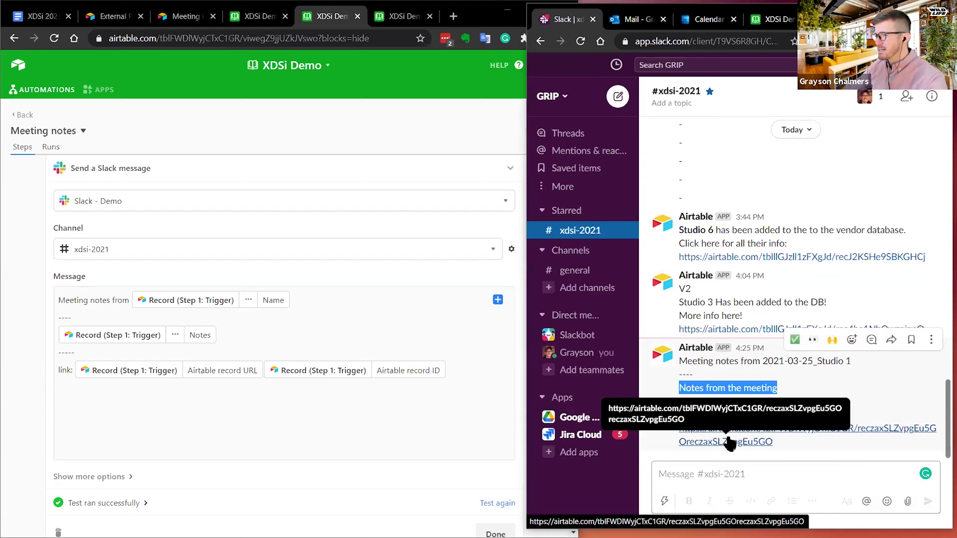
left_click(728, 440)
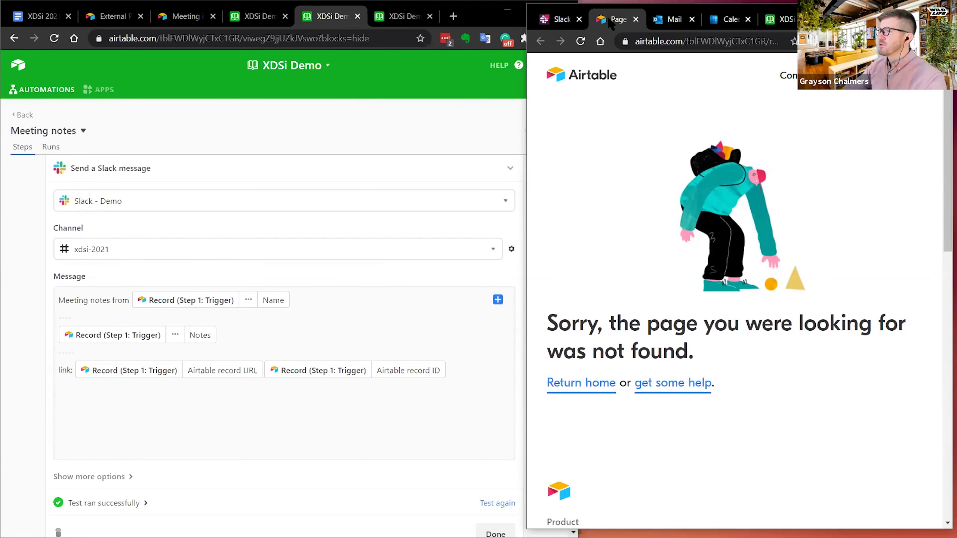
left_click(636, 19)
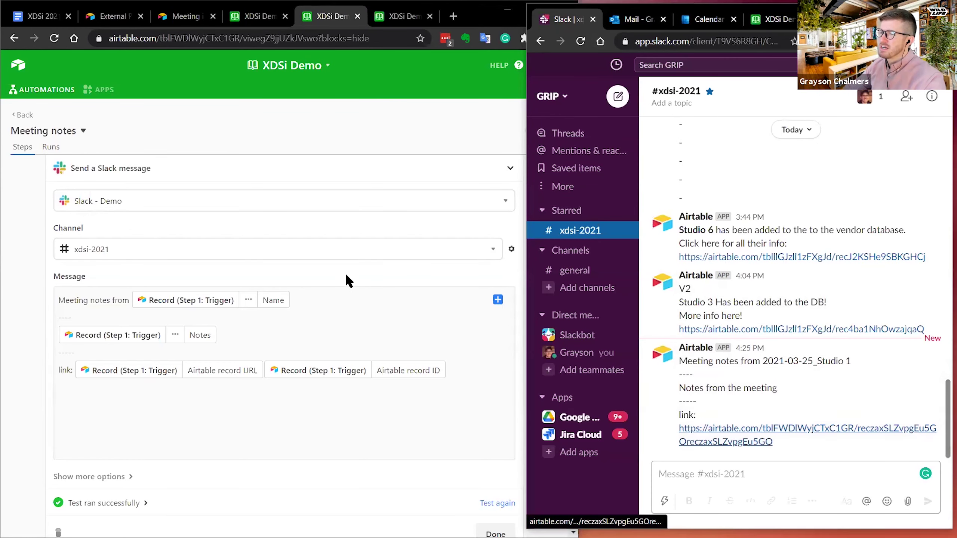
- Look over the automation editor again, then switch to the Automations list
left_click(343, 317)
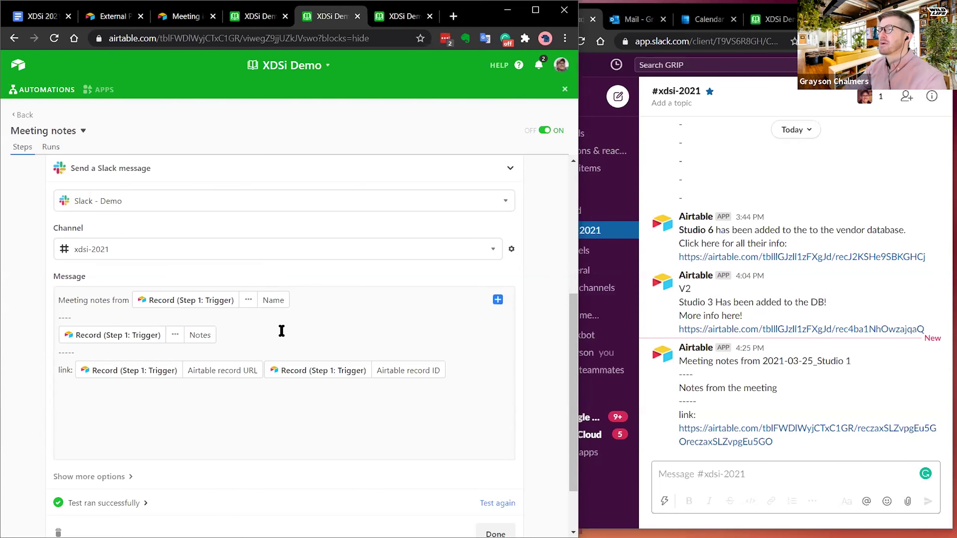
scroll(283, 324, "down", 2)
scroll(130, 437, "up", 9)
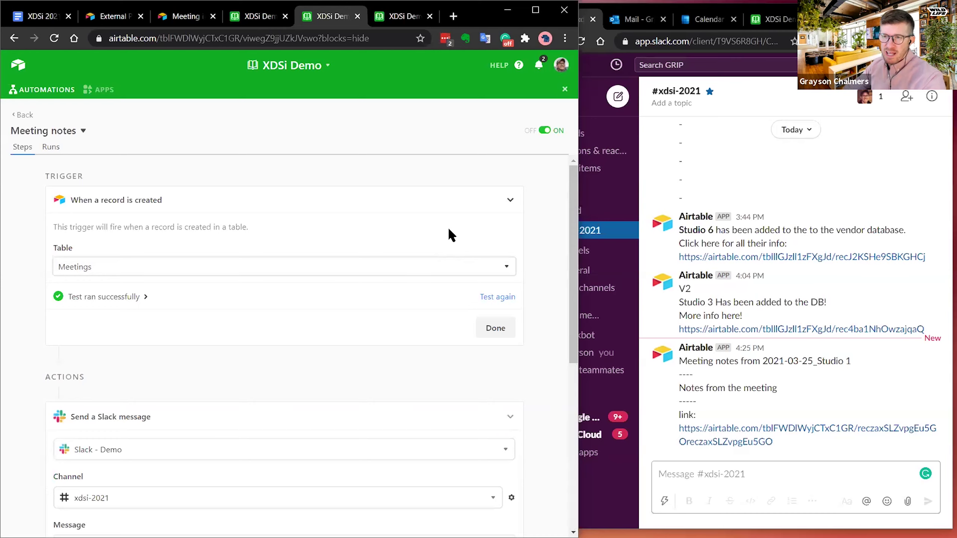
left_click(266, 17)
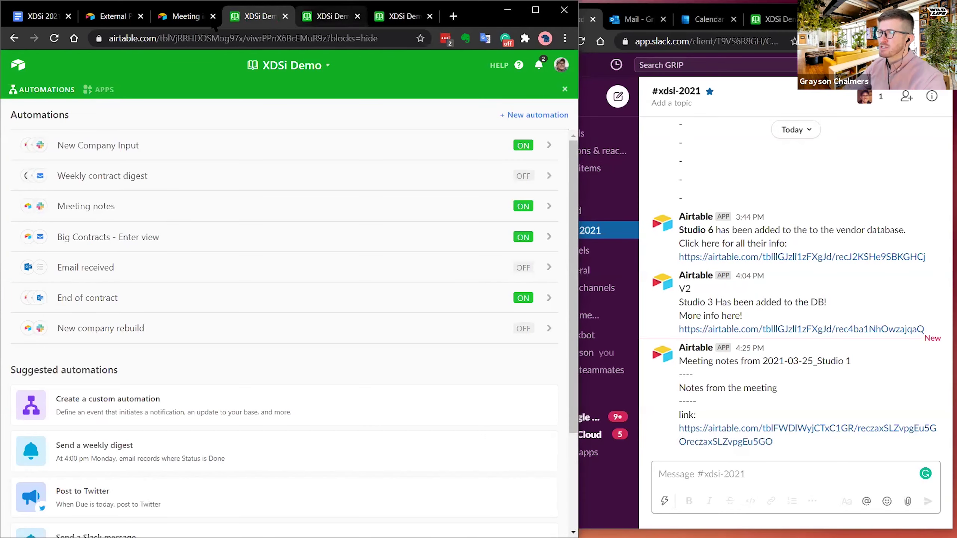
- Widen the Airtable window, close the automations panel, and show the Meetings table
left_click(193, 17)
left_click(260, 16)
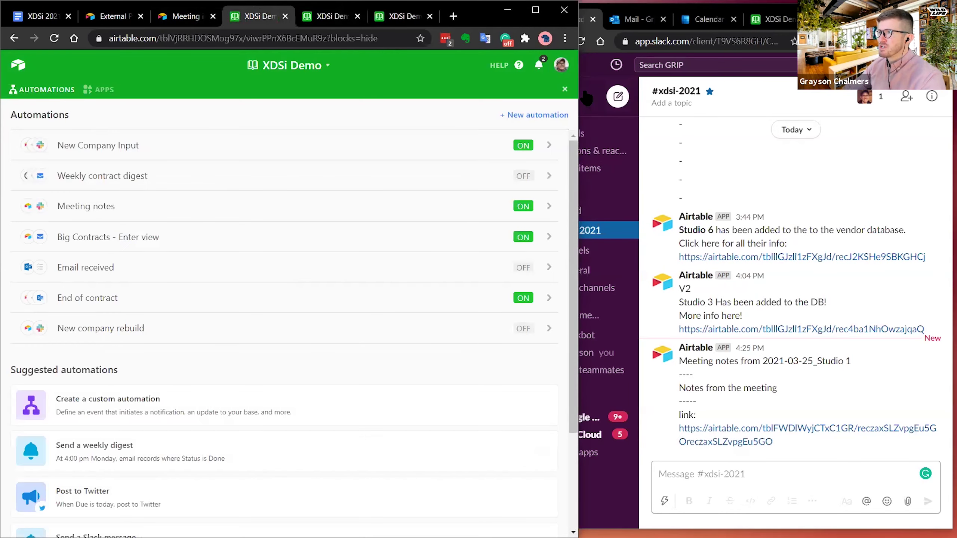
left_click_drag(581, 87, 720, 87)
left_click(706, 90)
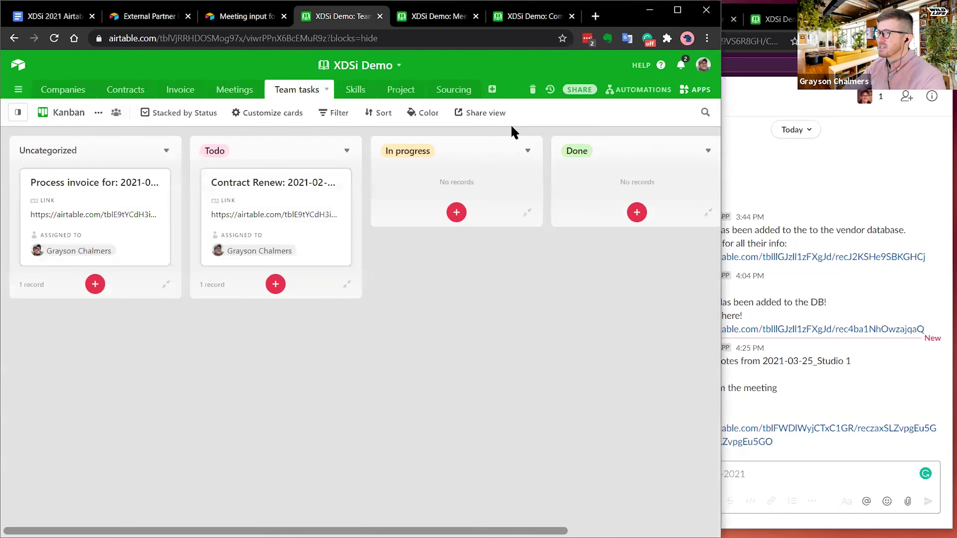
left_click(232, 89)
- Add a new '-' line to the first meeting's Notes, then scroll left to Company
left_click(347, 151)
left_click(420, 156)
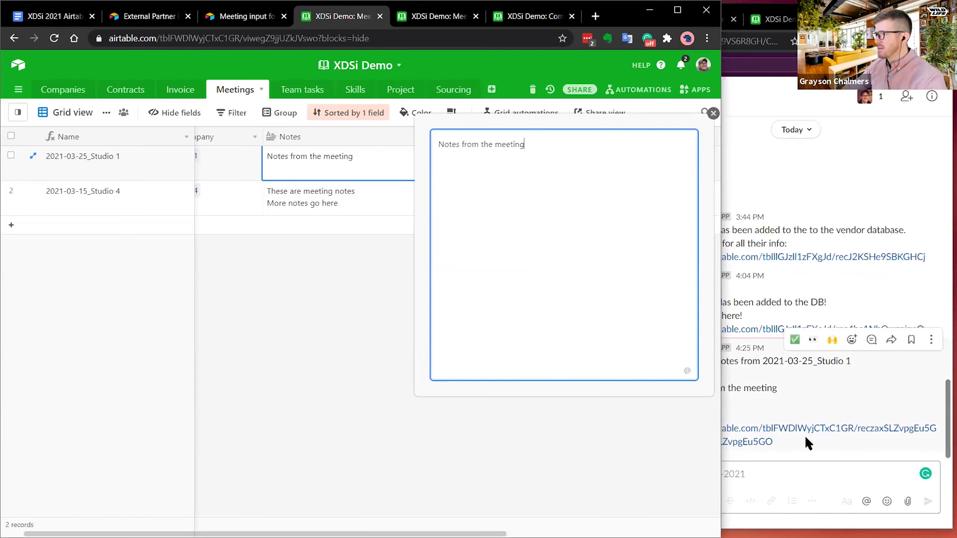
key("Return")
key("Return")
type("-")
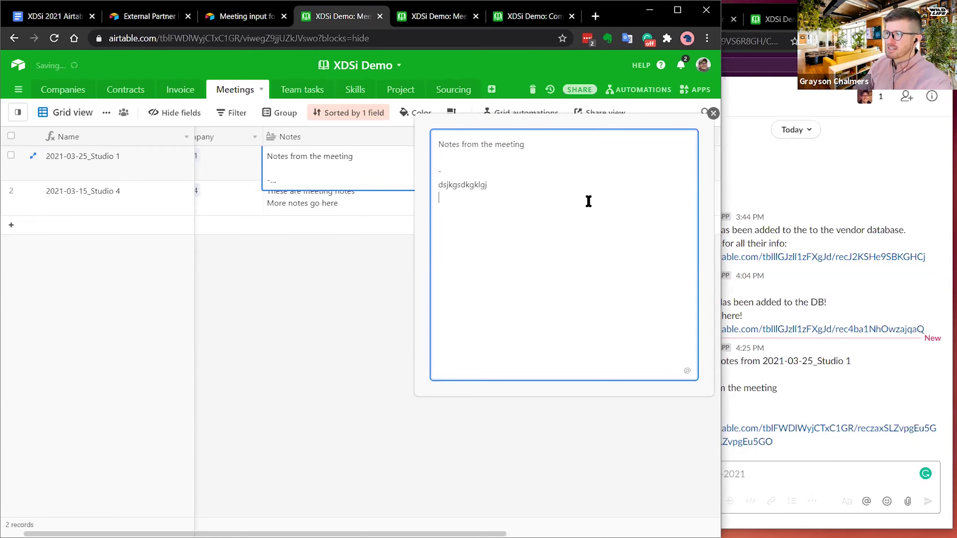
left_click(381, 278)
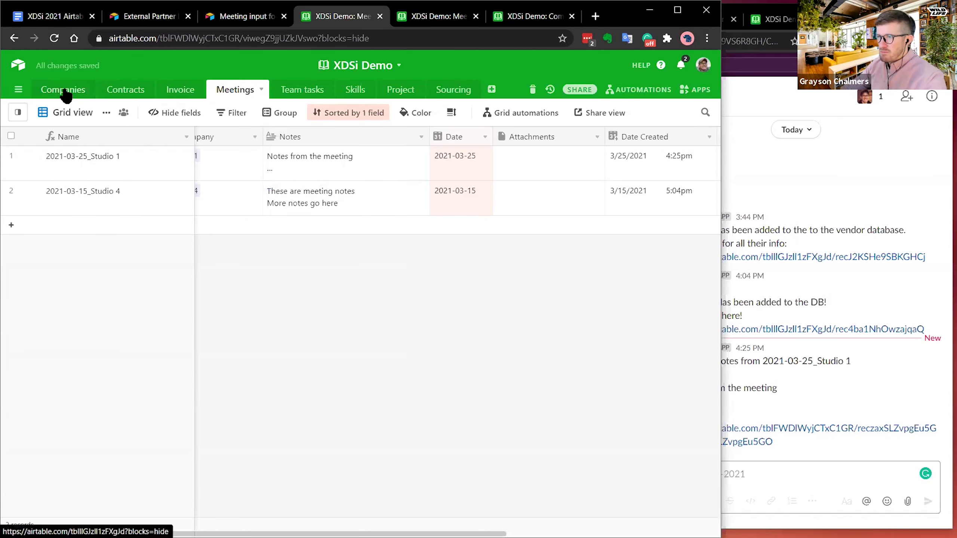
scroll(234, 170, "left", 2)
left_click(224, 158)
left_click(218, 160)
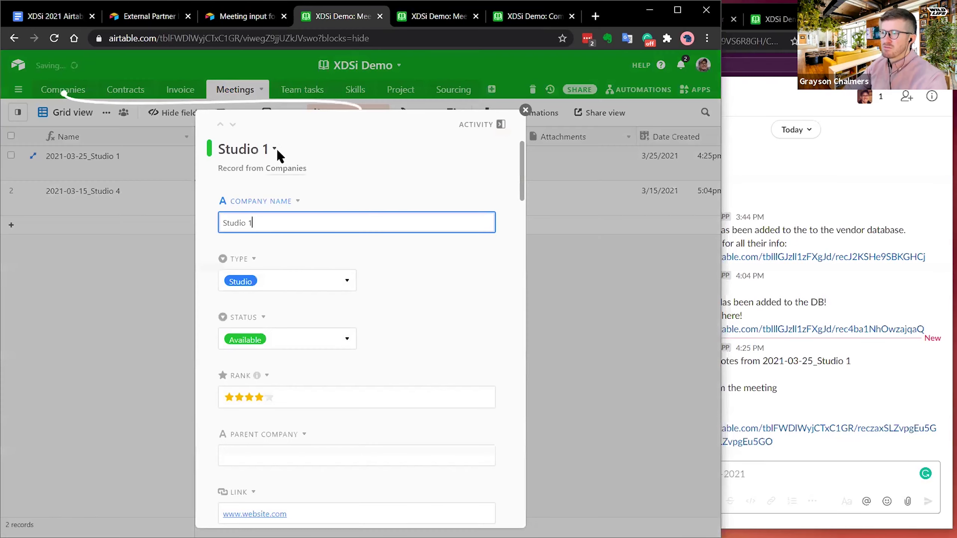
scroll(406, 217, "down", 10)
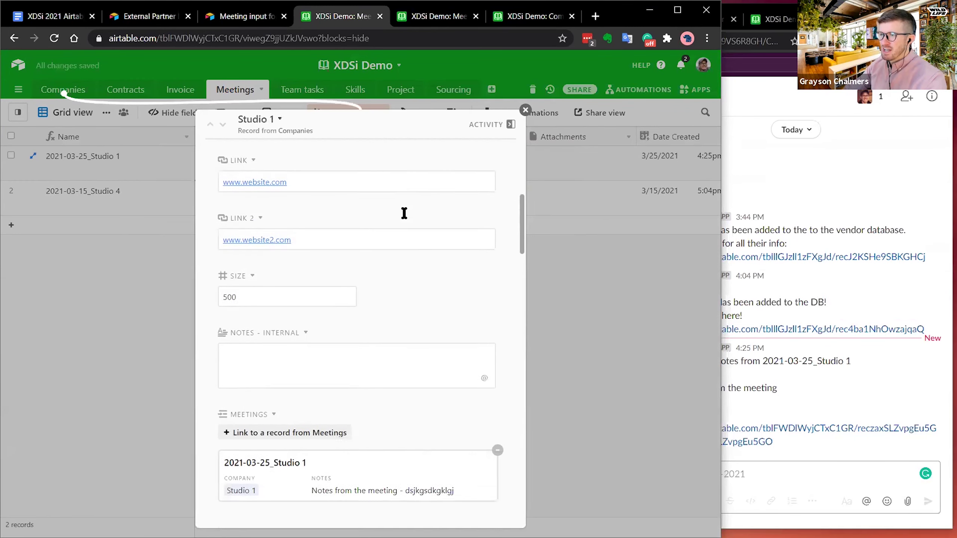
scroll(407, 212, "down", 2)
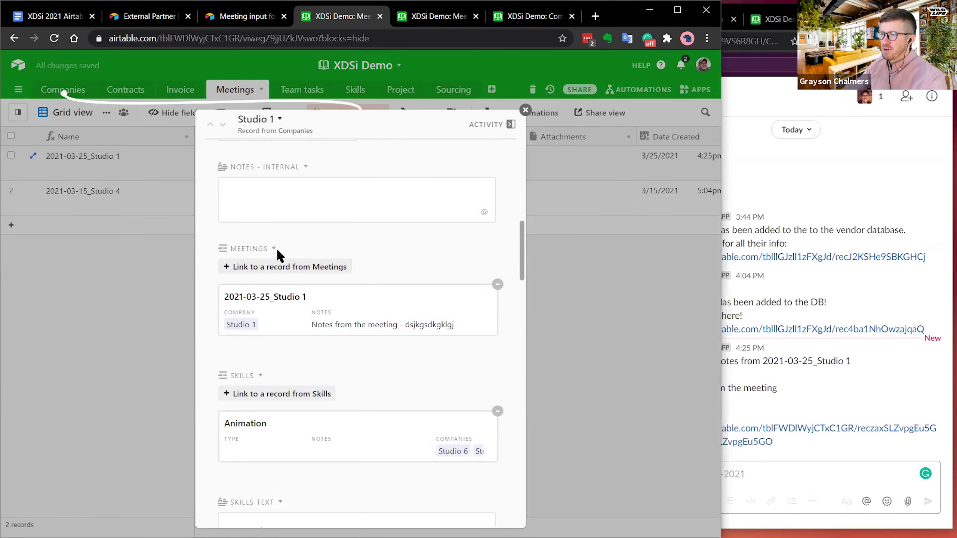
left_click(317, 300)
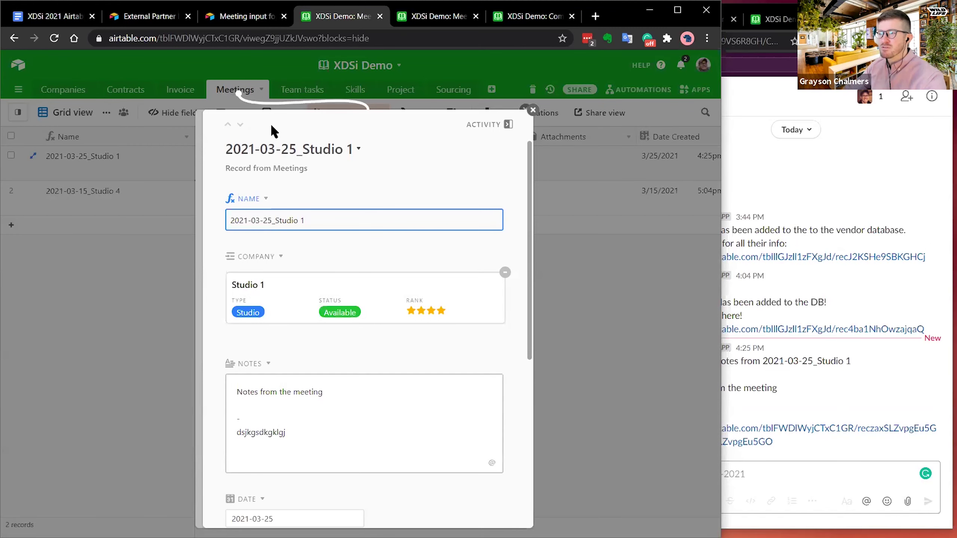
left_click(316, 424)
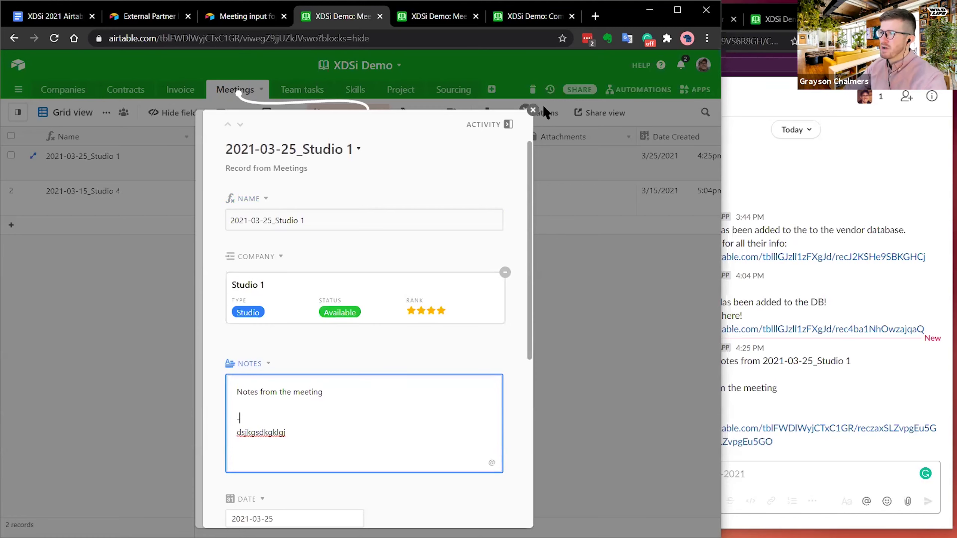
left_click(533, 109)
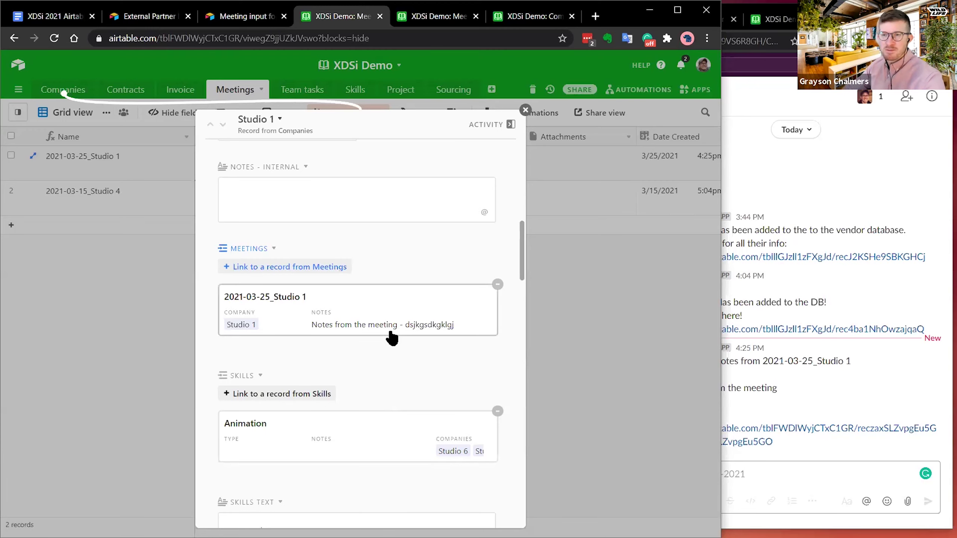
left_click(525, 110)
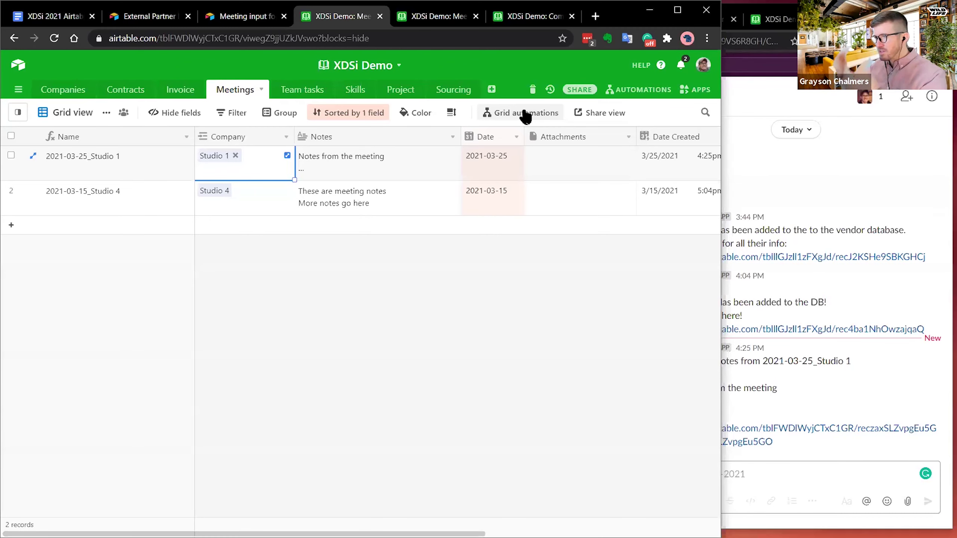
- Return to the XDSi Demo Meetings table and open the Meeting notes automation
left_click(53, 16)
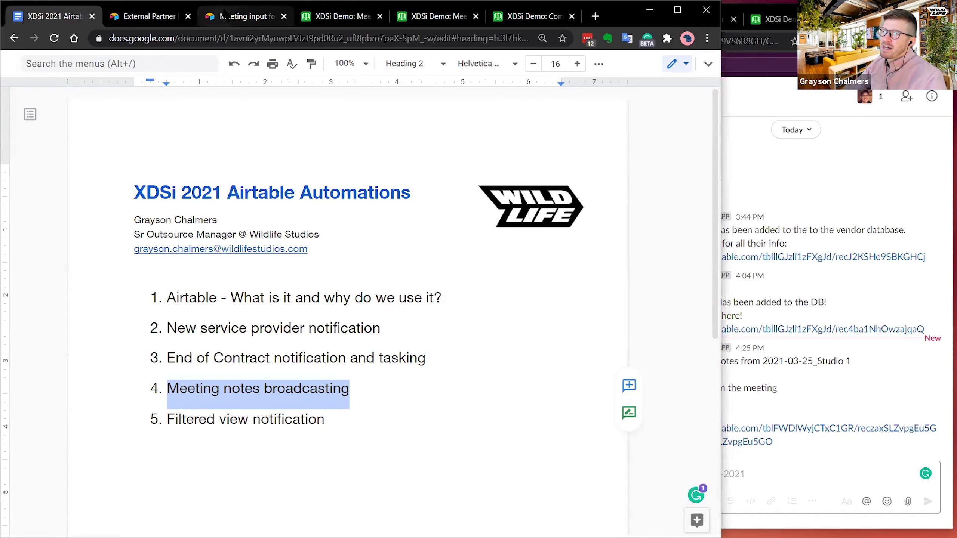
left_click(200, 21)
left_click(151, 15)
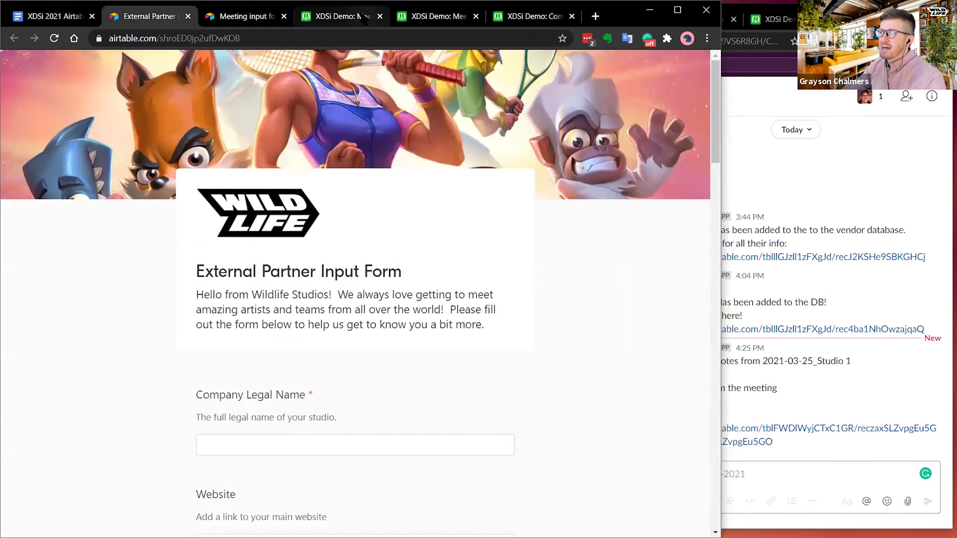
left_click(339, 16)
left_click(640, 89)
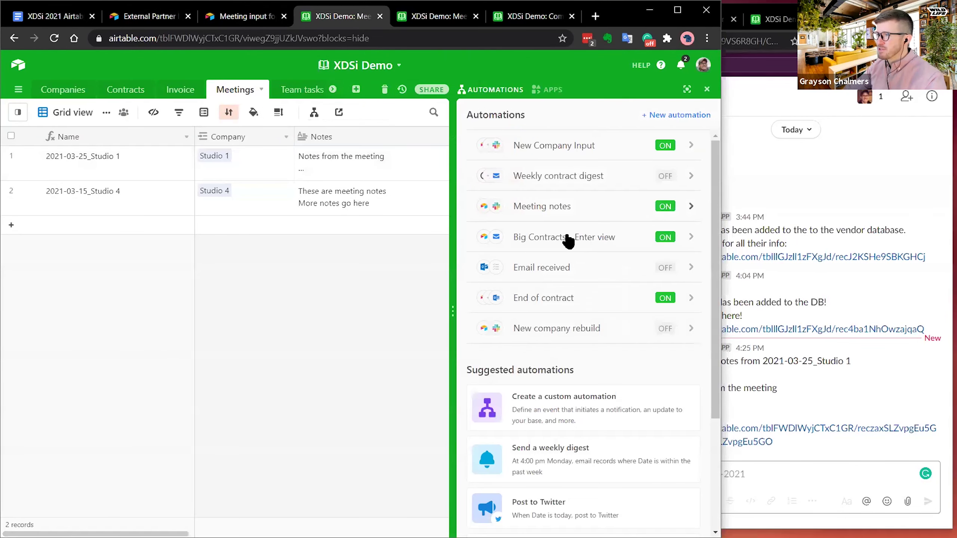
left_click(658, 200)
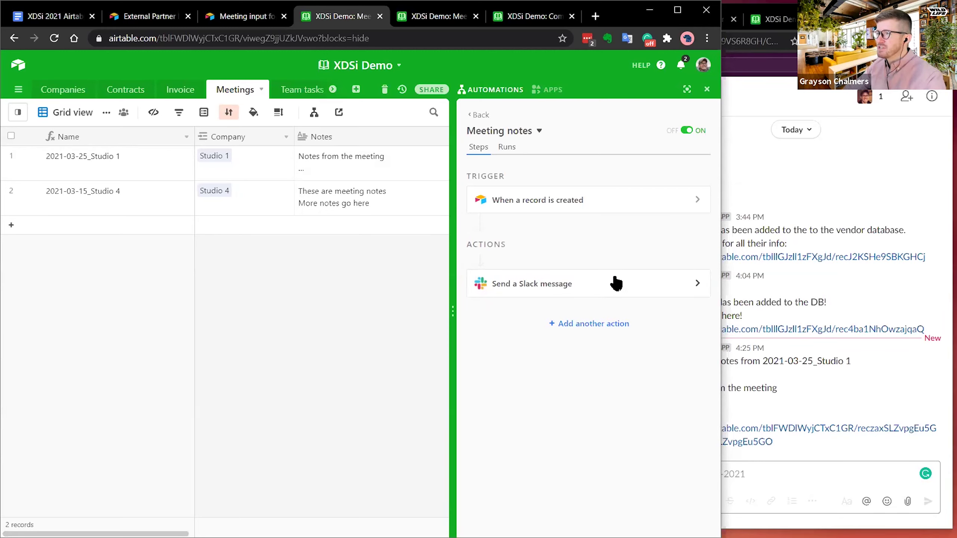
- Preview the available actions, then highlight the outline's Filtered view notification item
left_click(594, 325)
scroll(513, 416, "down", 5)
left_click(374, 344)
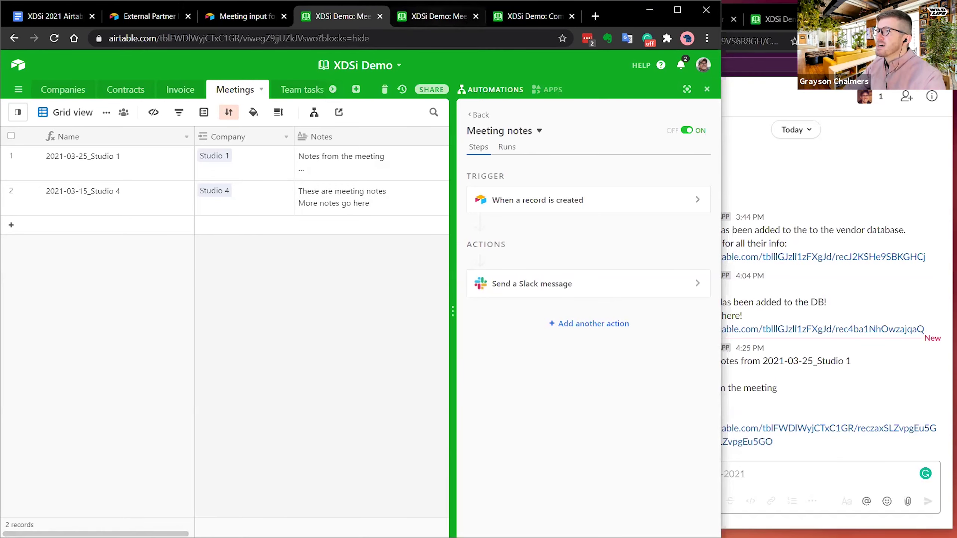
left_click(52, 16)
left_click_drag(331, 421, 118, 431)
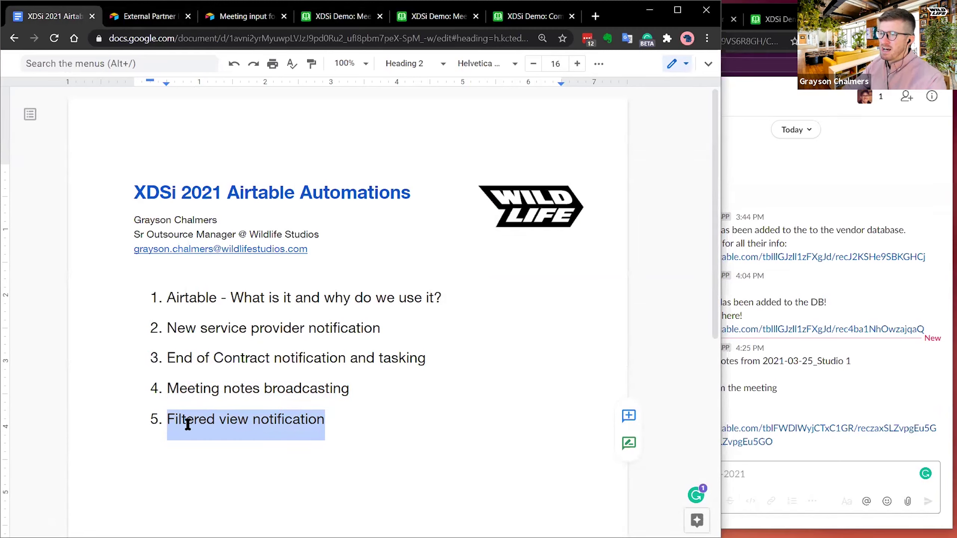
- Highlight the fifth agenda item, Filtered view notification, in the outline
left_click(174, 417)
left_click_drag(162, 419, 319, 420)
left_click(334, 422)
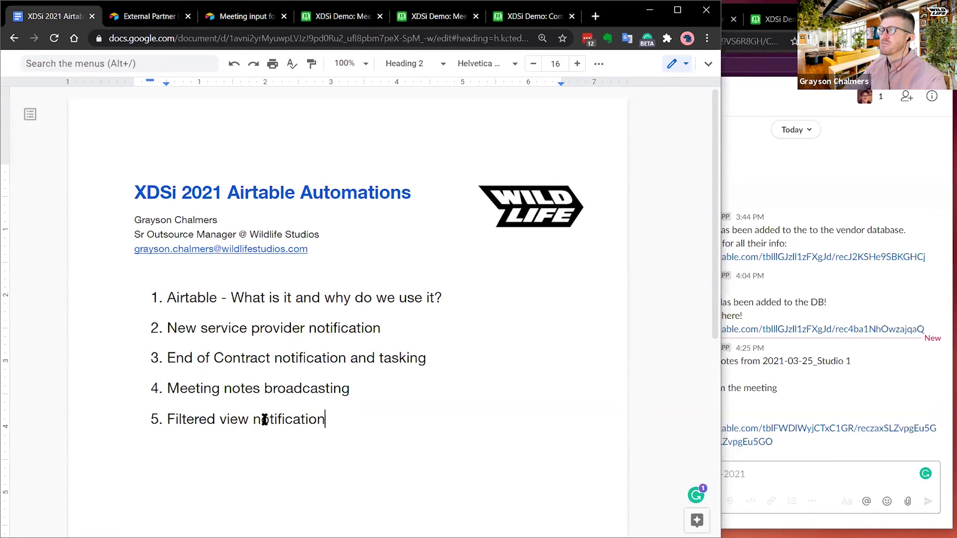
left_click_drag(253, 423, 178, 419)
left_click(180, 388)
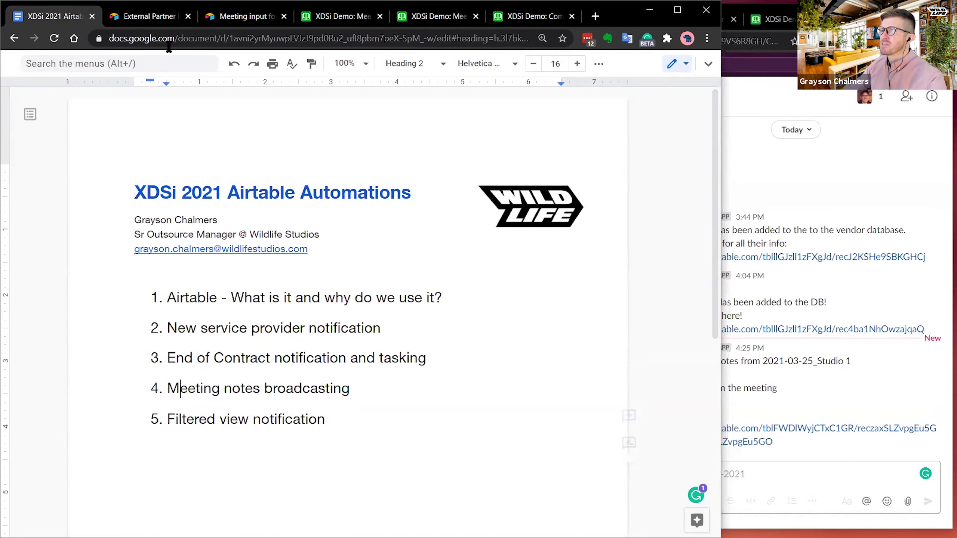
- Go back through the form tabs to the Meetings table and show its views list
left_click(150, 20)
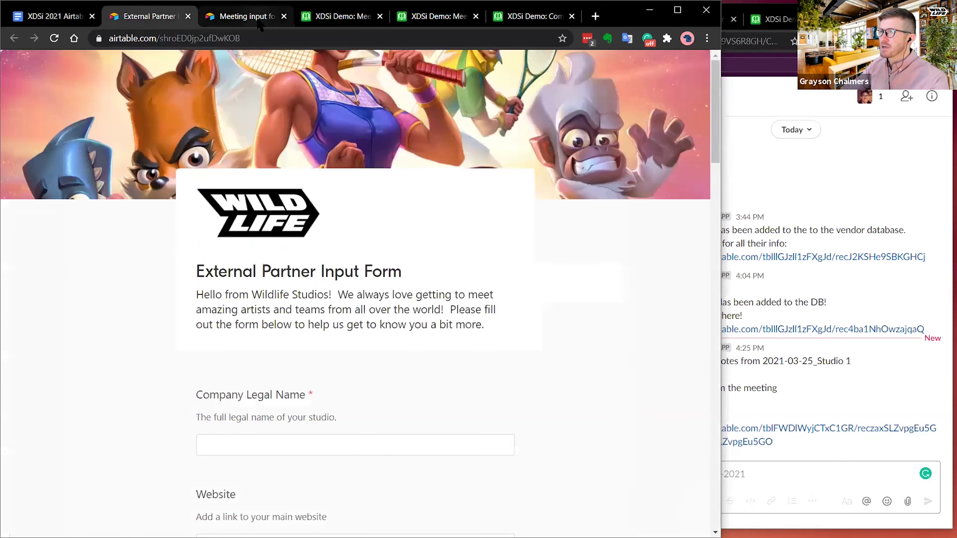
left_click(259, 23)
left_click(334, 19)
left_click(19, 115)
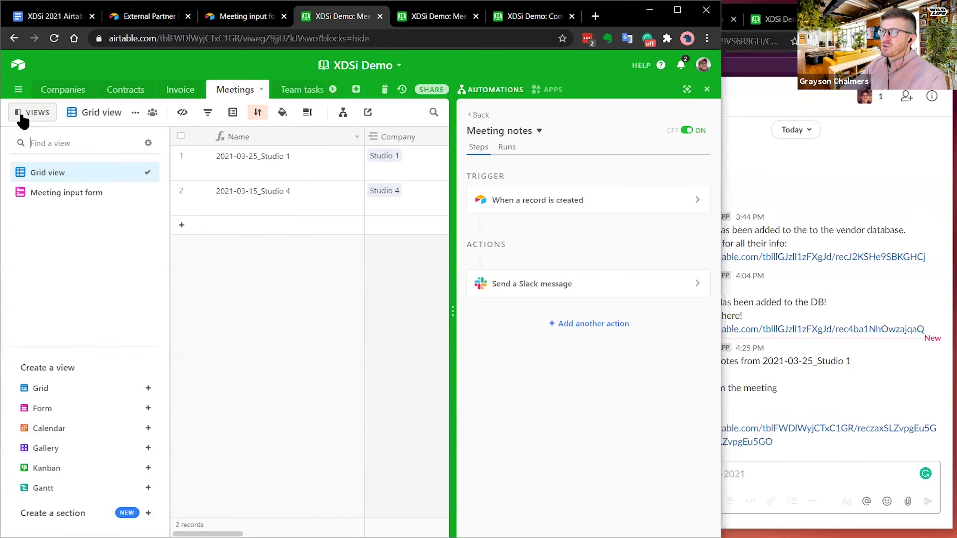
- Show the Companies 'Base view copy' filter 'Type is Individual' with the Automations panel closed
left_click(63, 91)
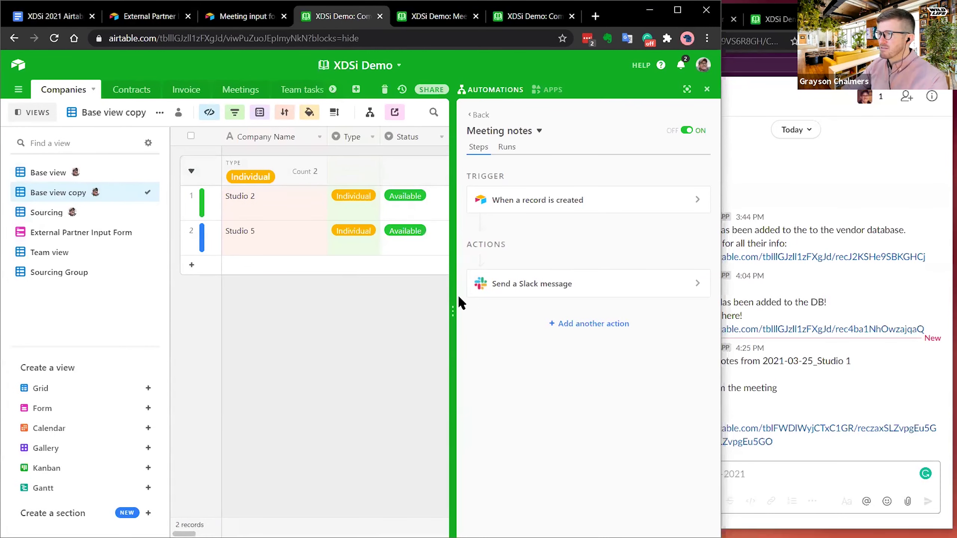
left_click(707, 89)
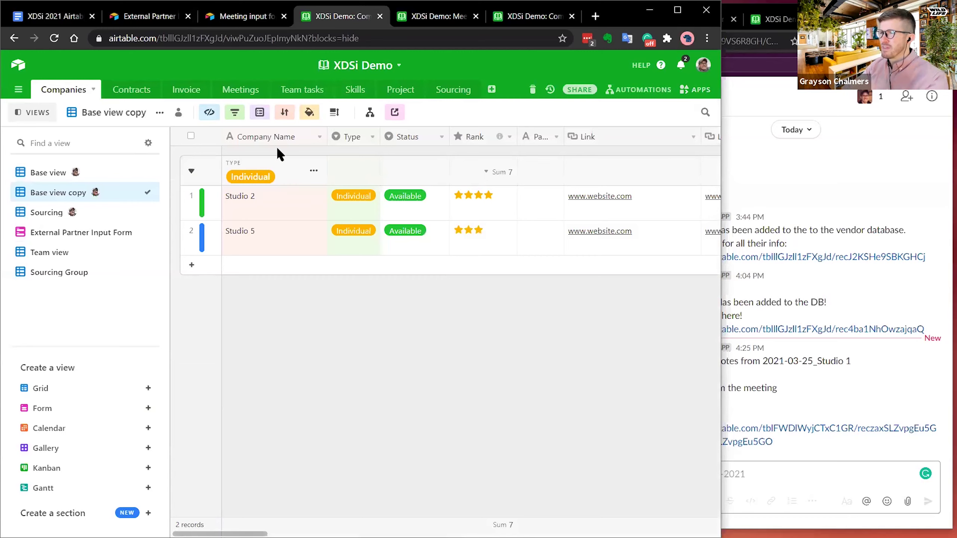
left_click(234, 112)
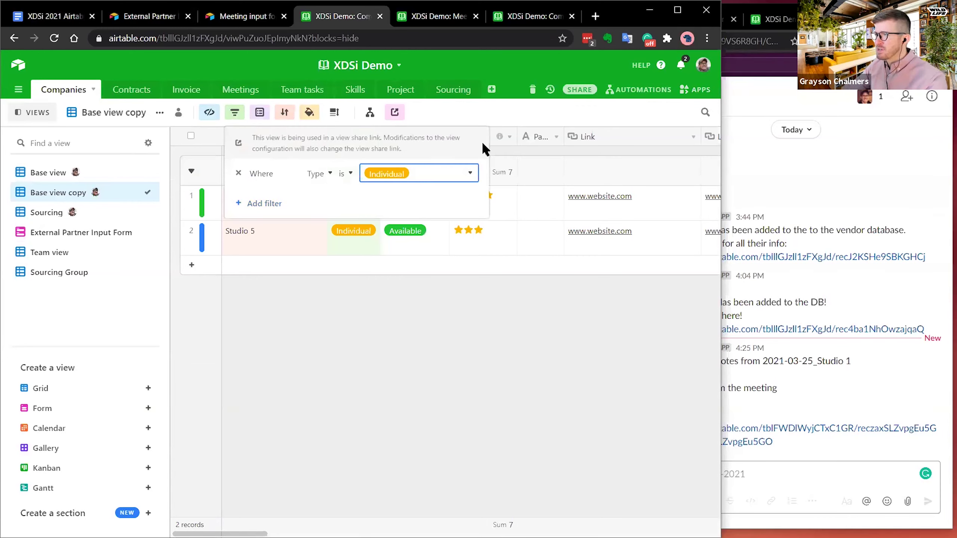
left_click(496, 98)
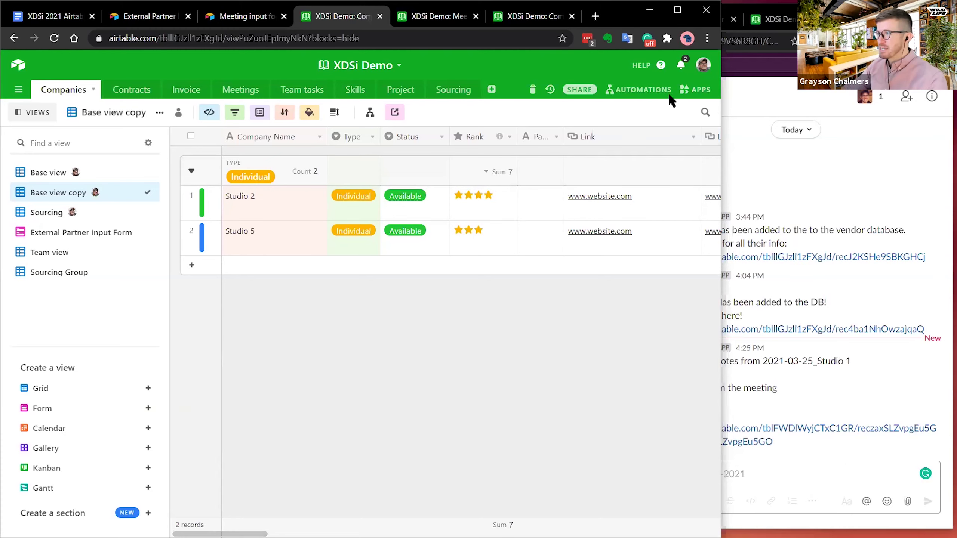
- Point the Big Contracts - Enter view trigger at the Companies table's Base view copy view
left_click(645, 91)
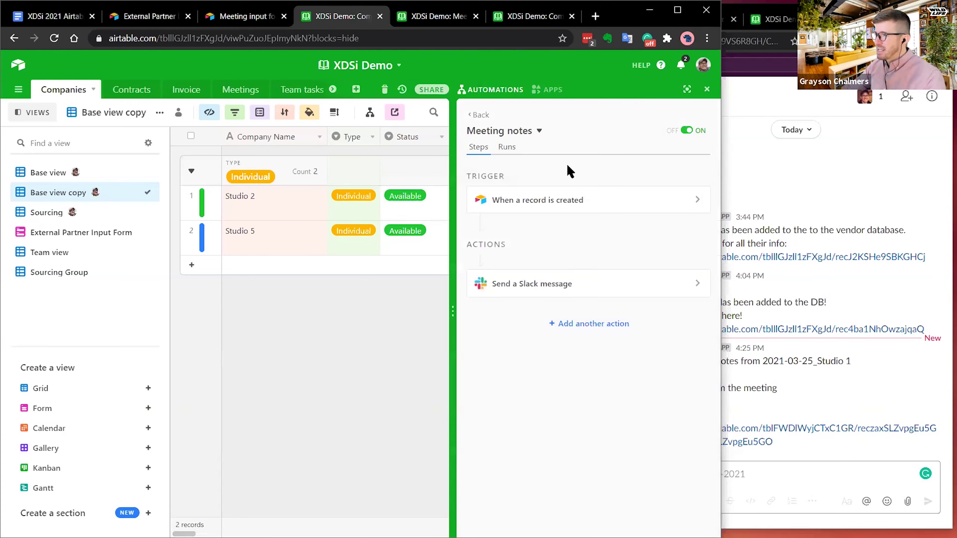
left_click(479, 115)
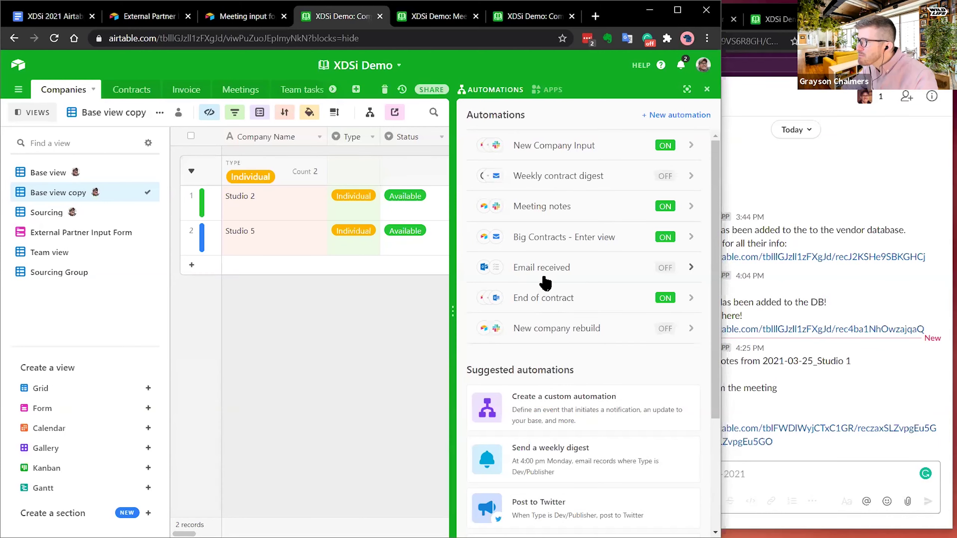
left_click(544, 236)
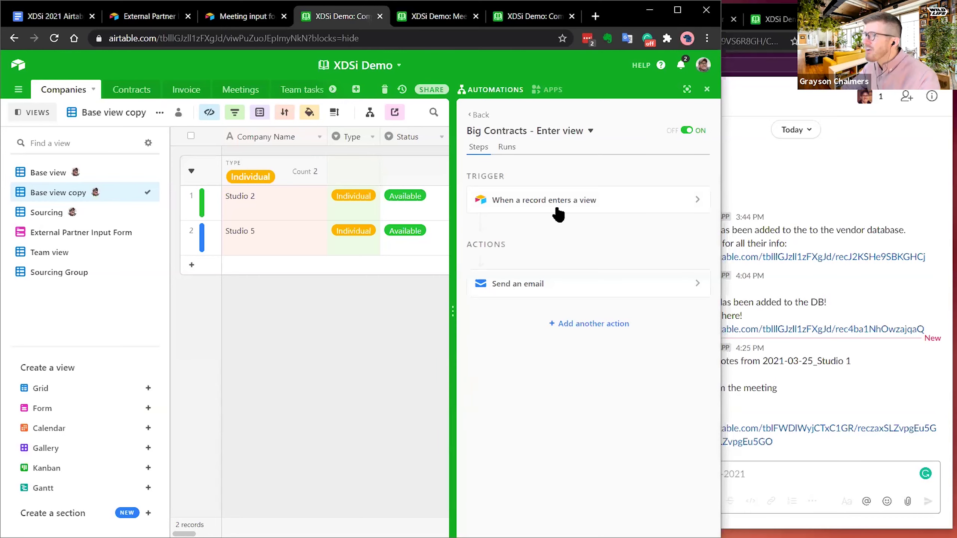
left_click(555, 208)
left_click(561, 208)
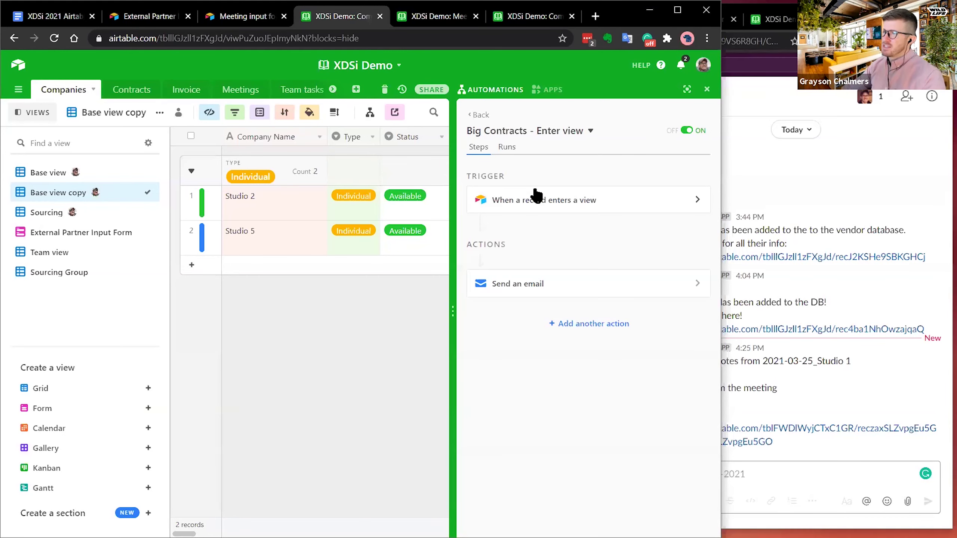
left_click(574, 209)
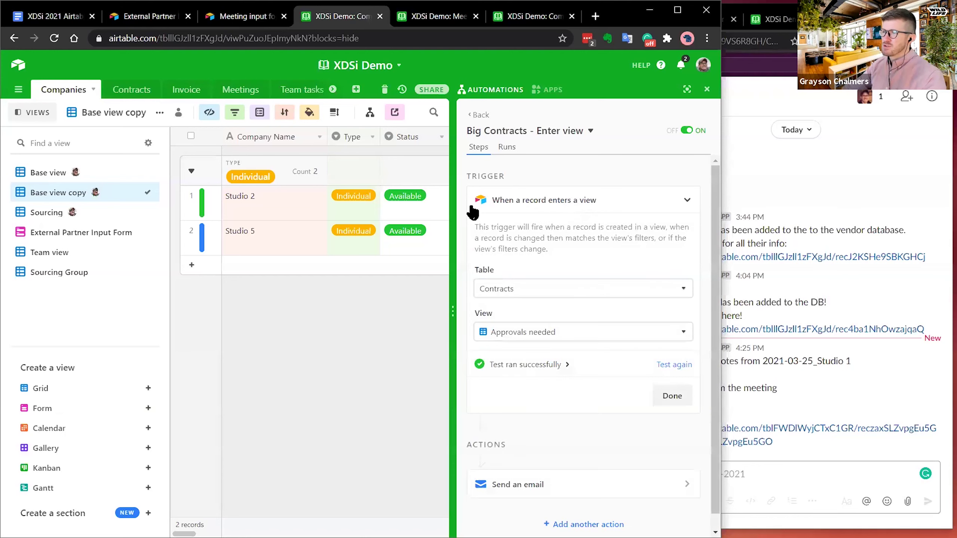
left_click(514, 290)
left_click(525, 330)
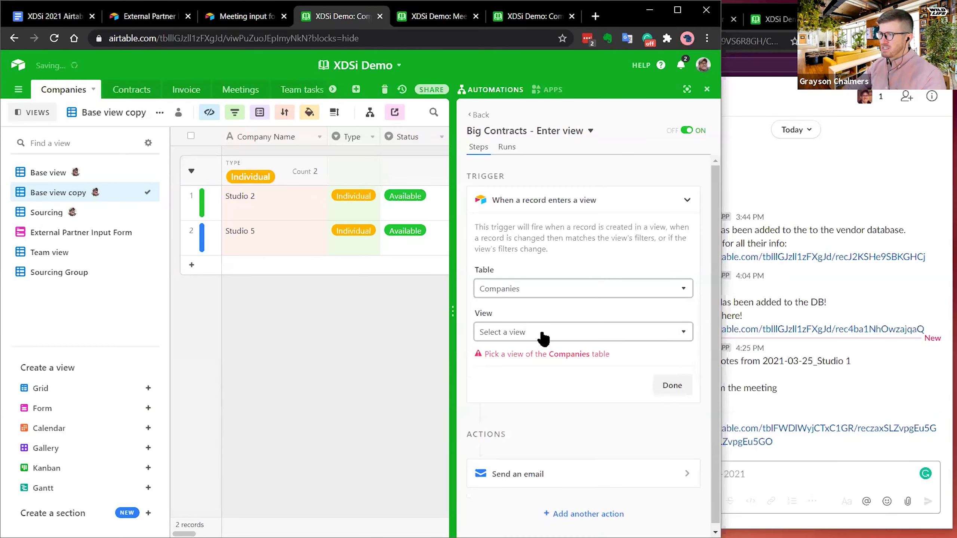
left_click(542, 332)
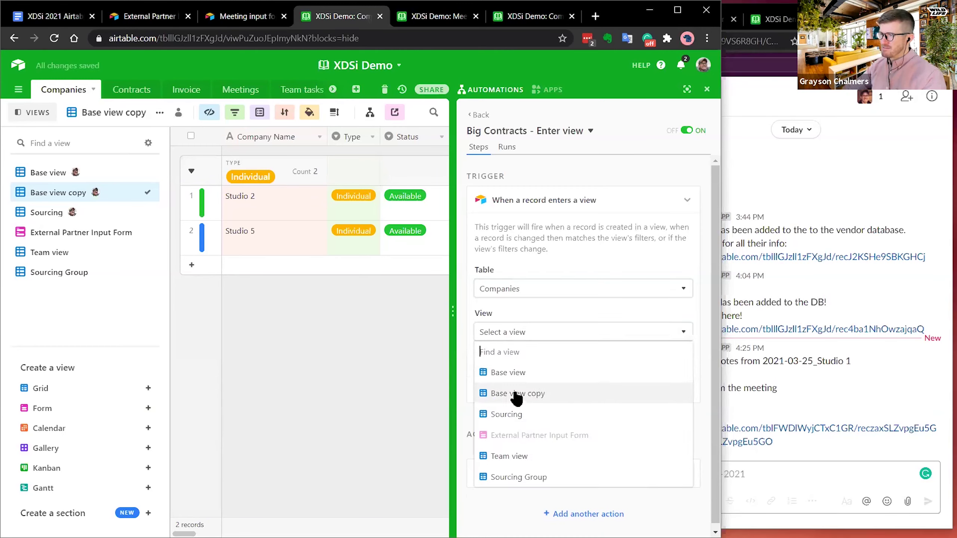
left_click(531, 395)
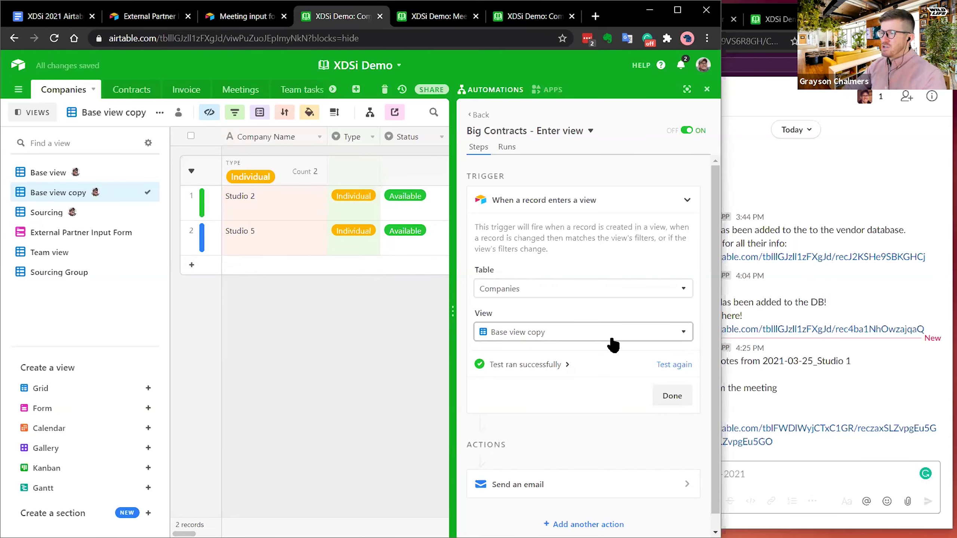
- Review the Send an email action's subject, then go back to the automations list
scroll(601, 350, "down", 1)
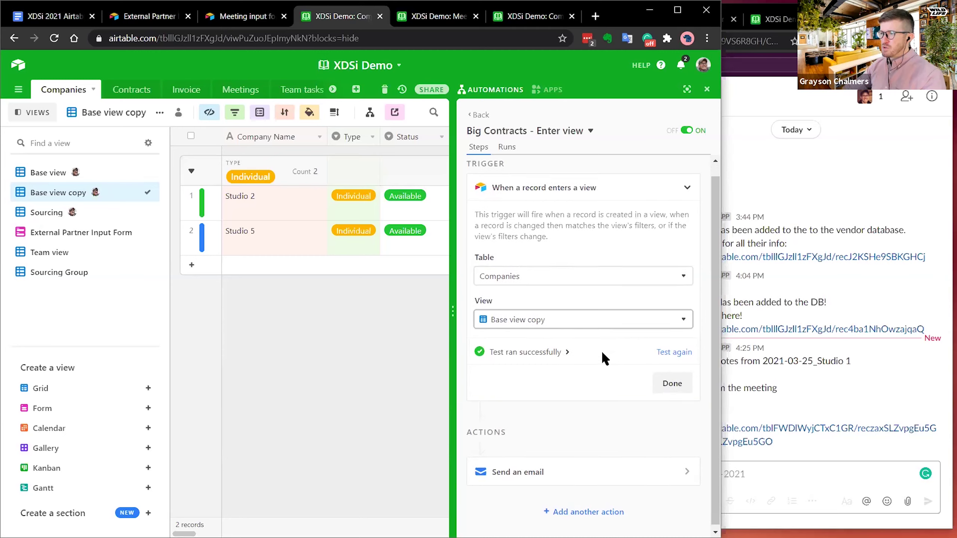
left_click(542, 468)
scroll(603, 347, "down", 10)
scroll(654, 283, "up", 6)
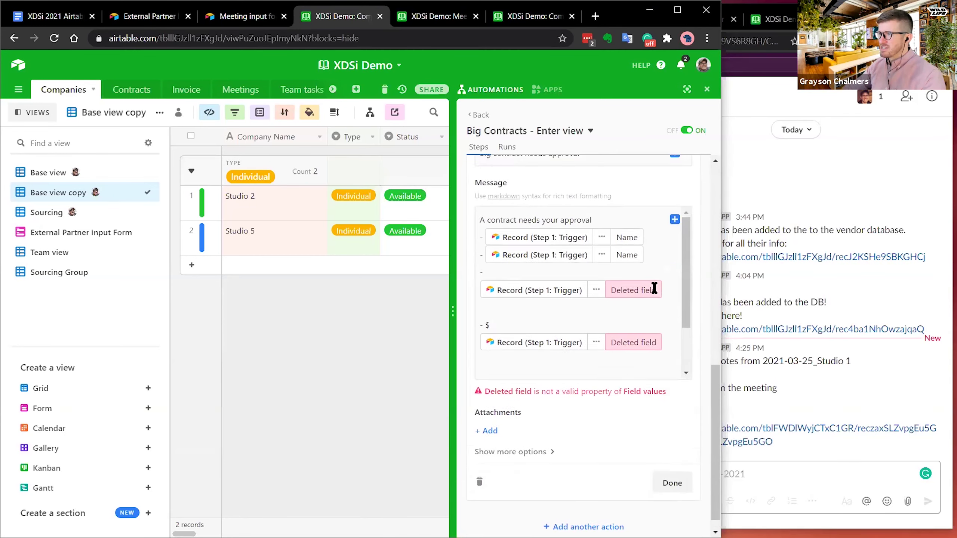
scroll(655, 288, "down", 2)
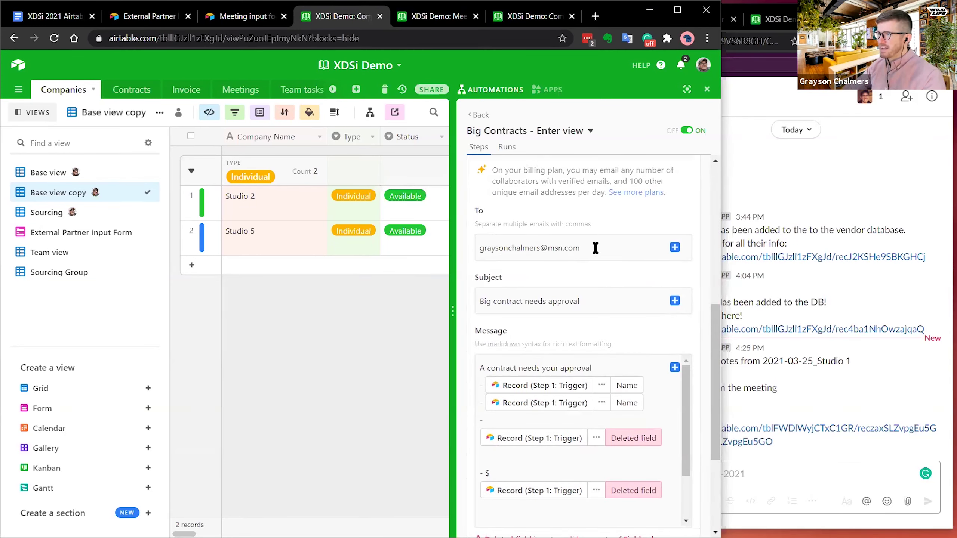
triple_click(603, 301)
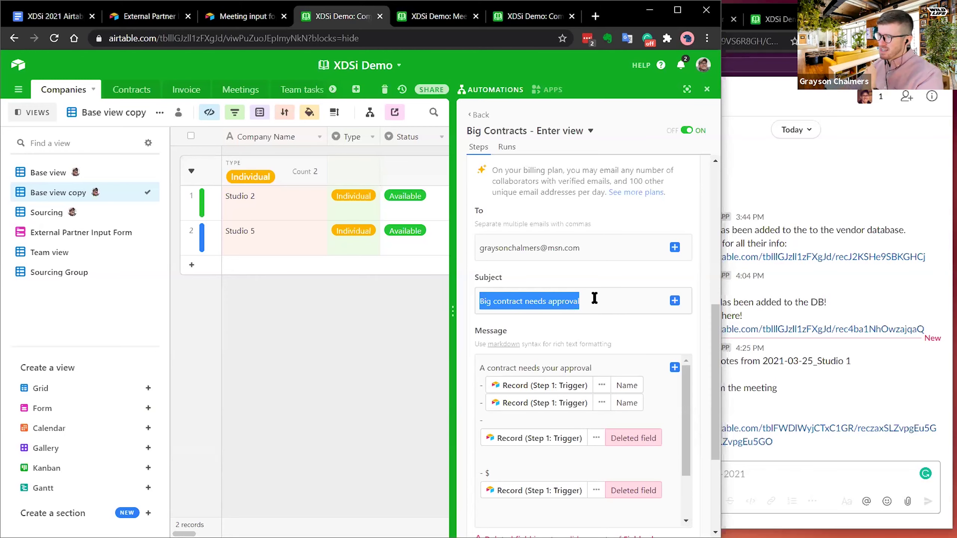
scroll(600, 303, "up", 9)
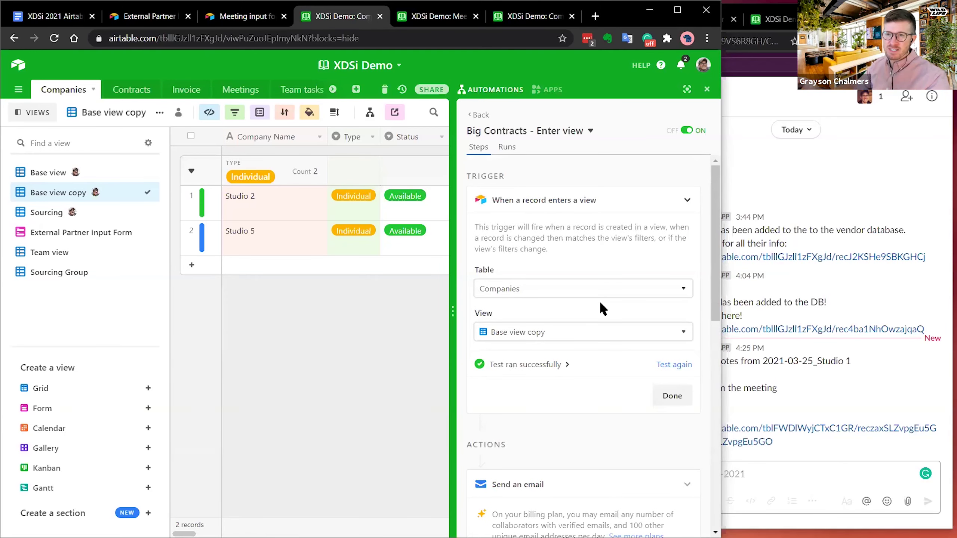
left_click(478, 115)
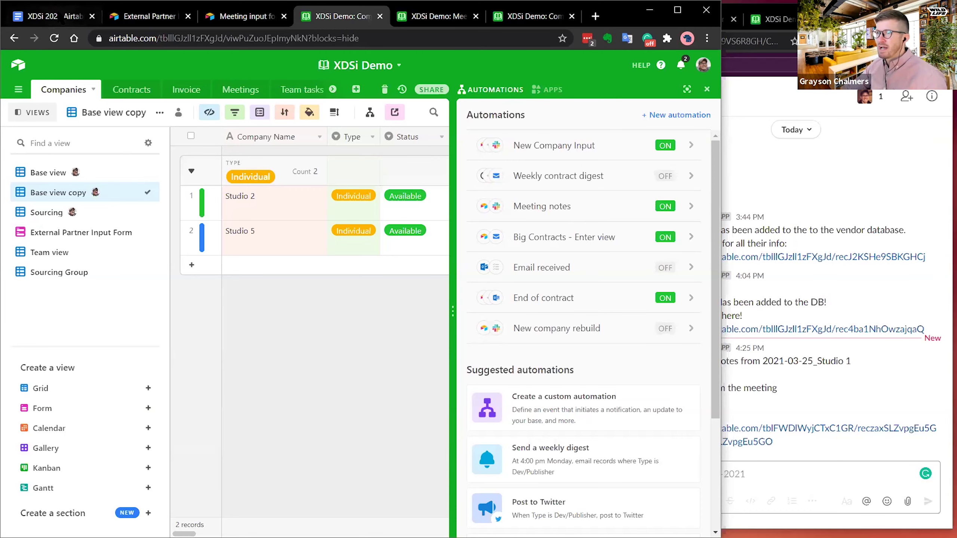
- Highlight Filtered view notification in the outline, then open the Email received automation
left_click(56, 16)
left_click_drag(332, 419, 164, 421)
left_click(353, 18)
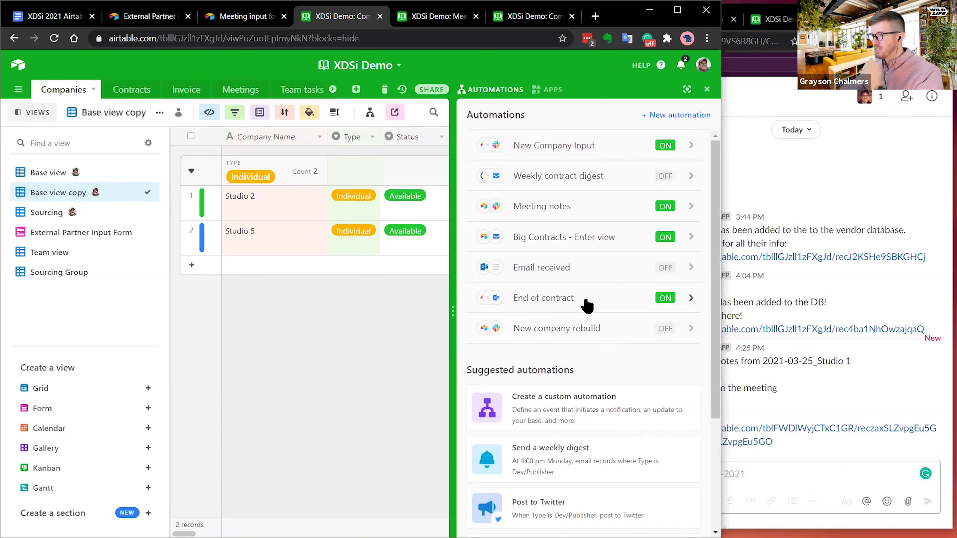
left_click(580, 266)
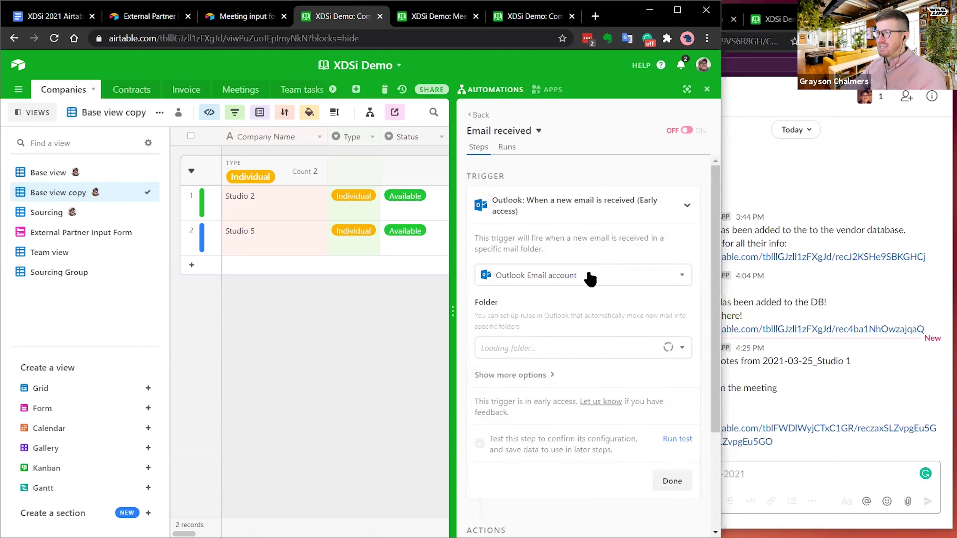
- Make the Outlook trigger watch the Service Provider folder instead of Inbox
left_click(548, 352)
left_click(565, 318)
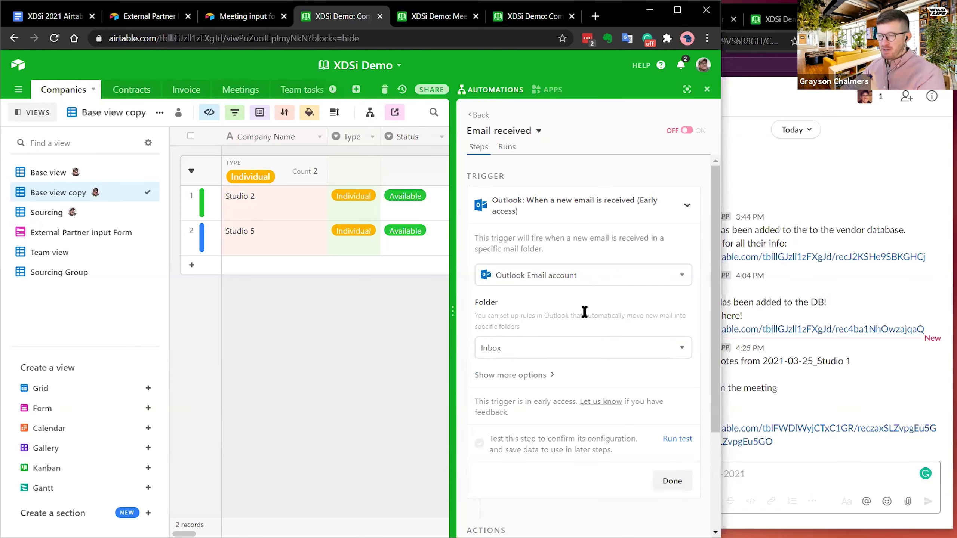
left_click(567, 353)
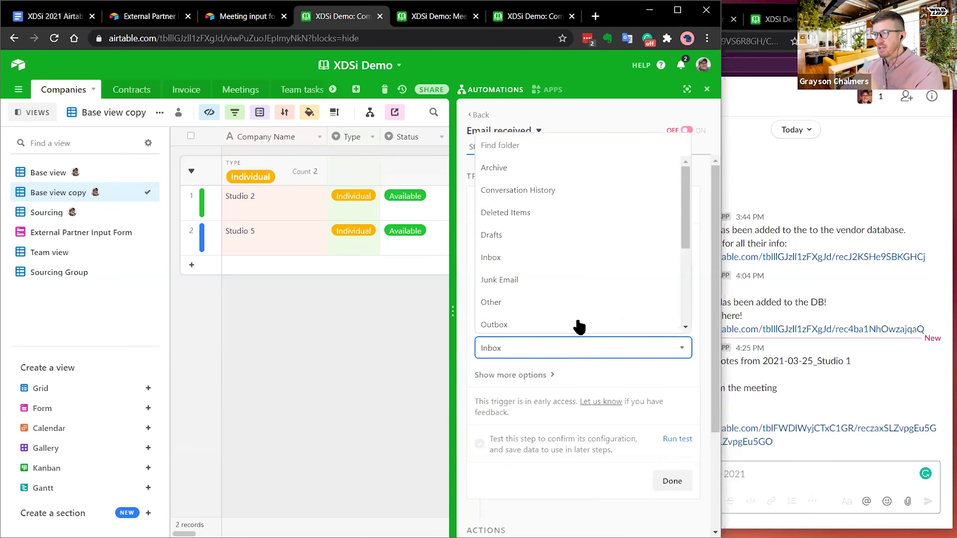
scroll(557, 257, "down", 1)
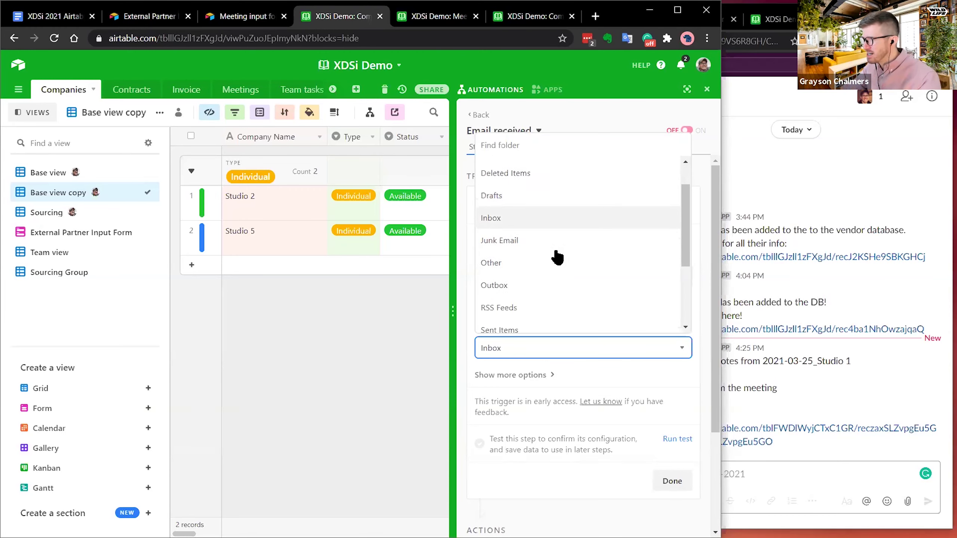
scroll(557, 257, "down", 3)
left_click(513, 237)
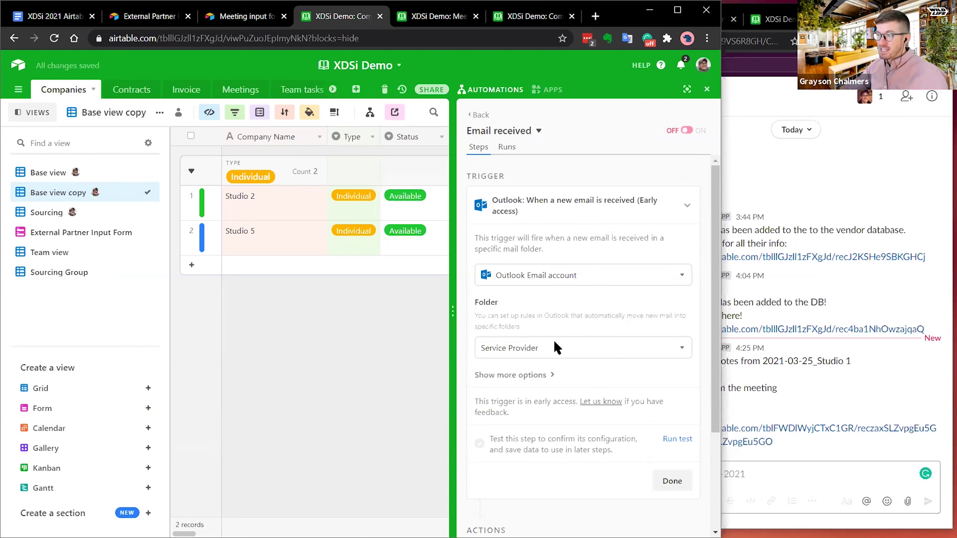
scroll(552, 338, "down", 2)
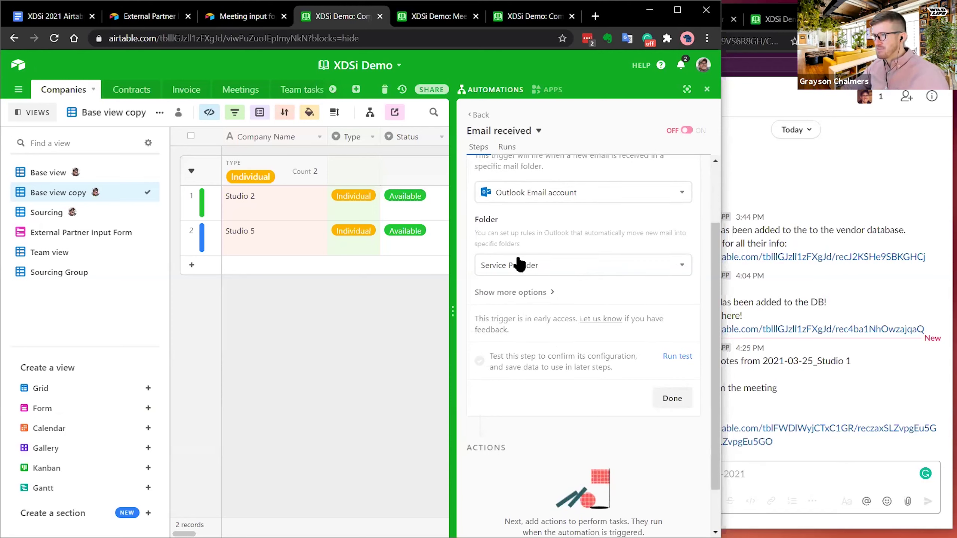
left_click(548, 194)
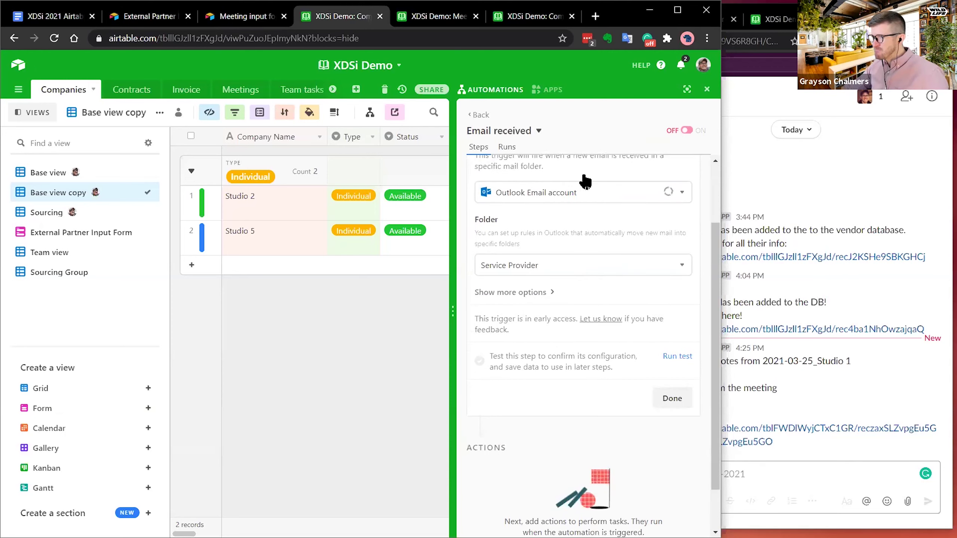
scroll(528, 247, "up", 2)
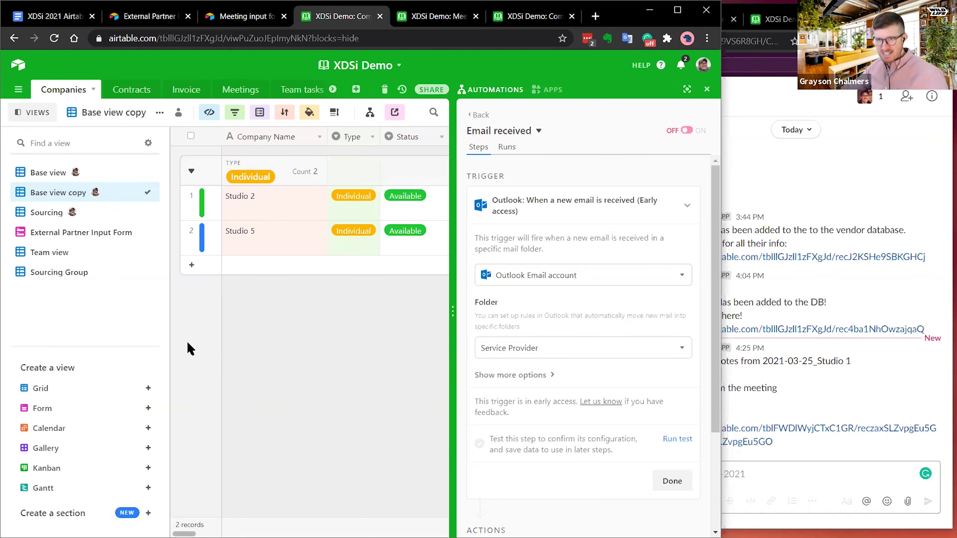
scroll(581, 343, "down", 4)
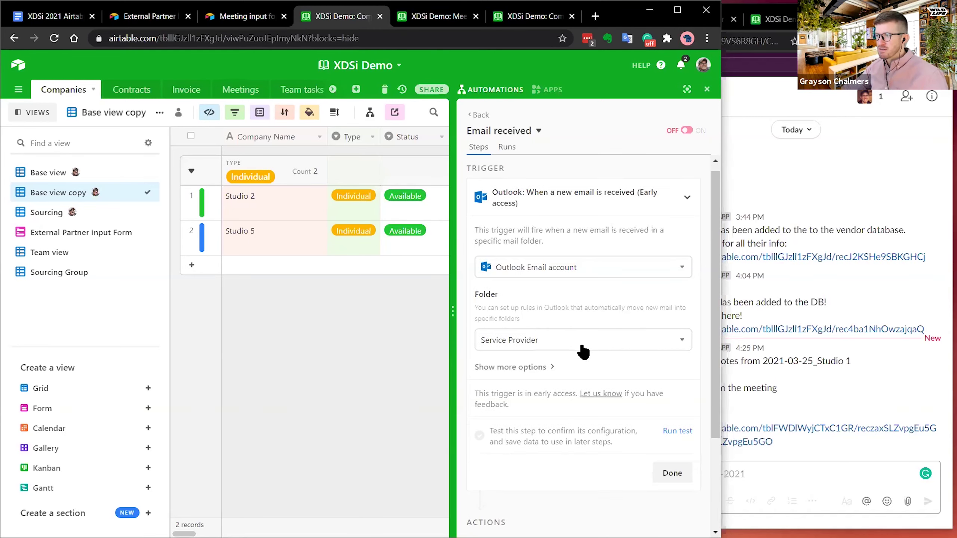
scroll(581, 342, "up", 4)
- Add an Airtable Create record action on the Meetings table, leaving fields unset
left_click(576, 213)
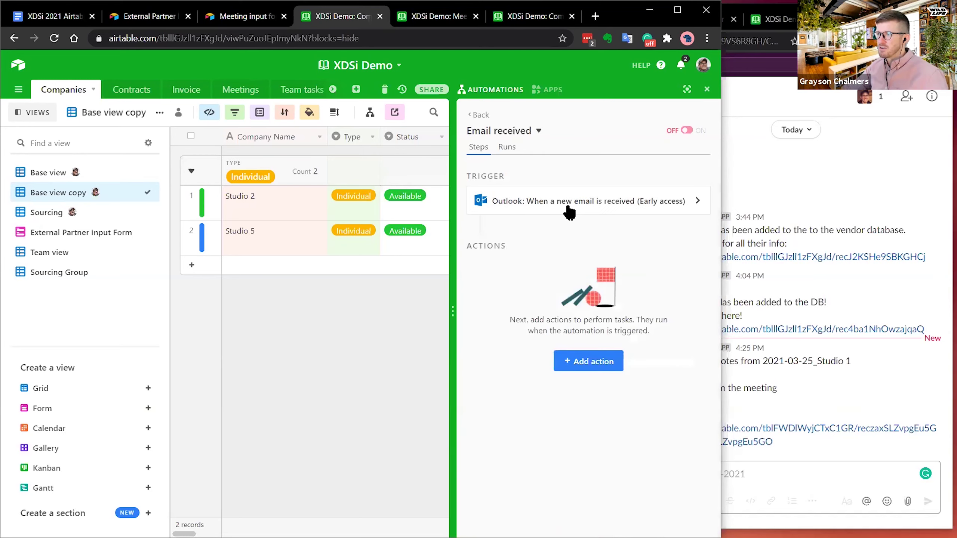
left_click(587, 360)
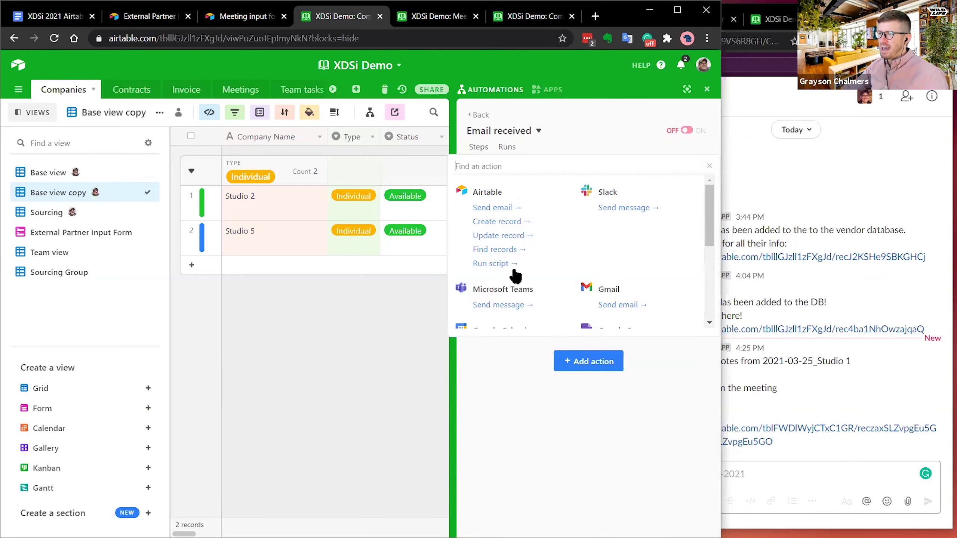
scroll(557, 237, "down", 2)
scroll(527, 234, "up", 2)
left_click(495, 221)
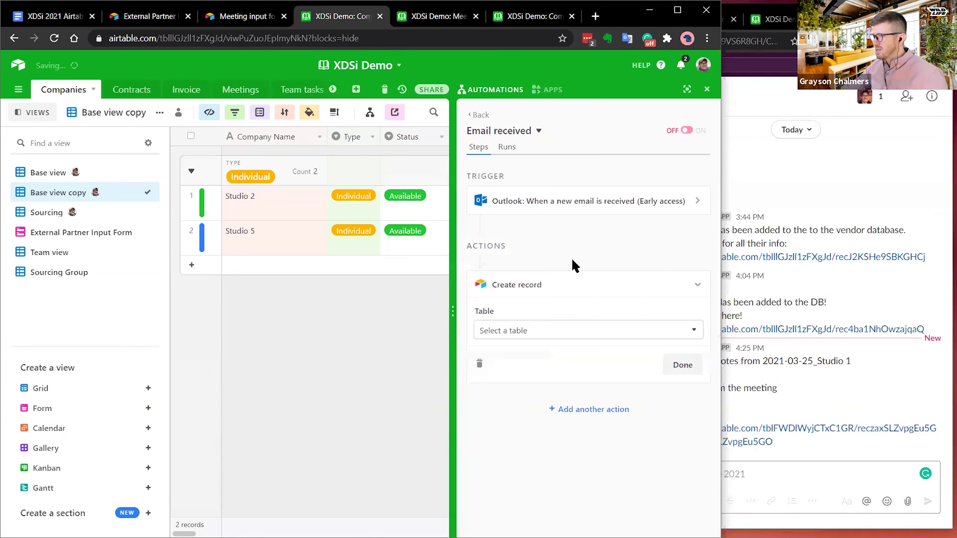
left_click(526, 326)
left_click(529, 433)
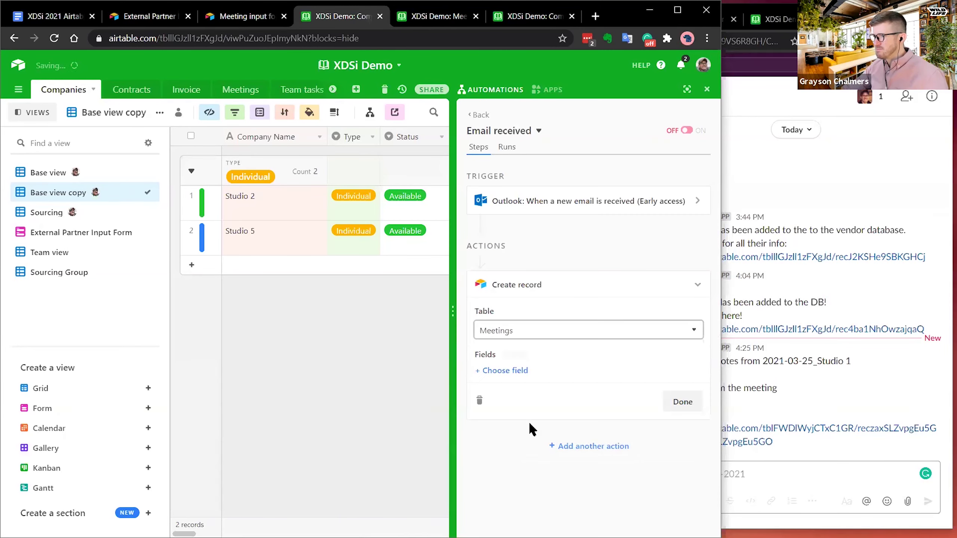
left_click(493, 373)
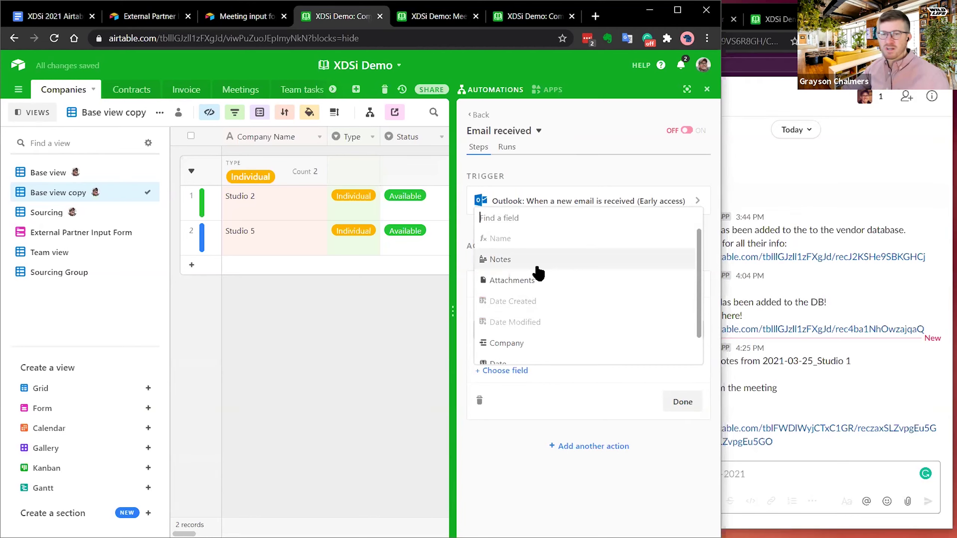
left_click(376, 336)
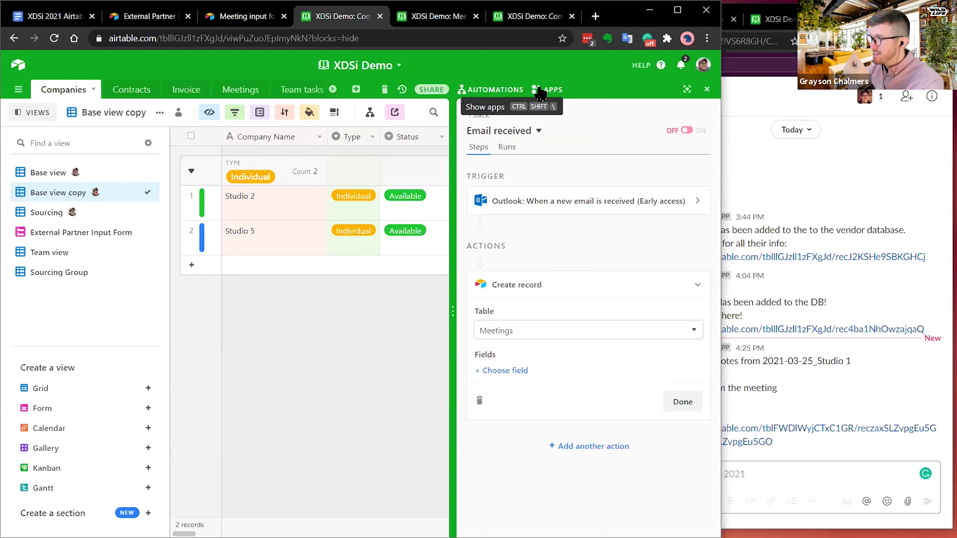
- Scroll through the seven automations and suggestions, switching to the Contracts table
left_click(480, 115)
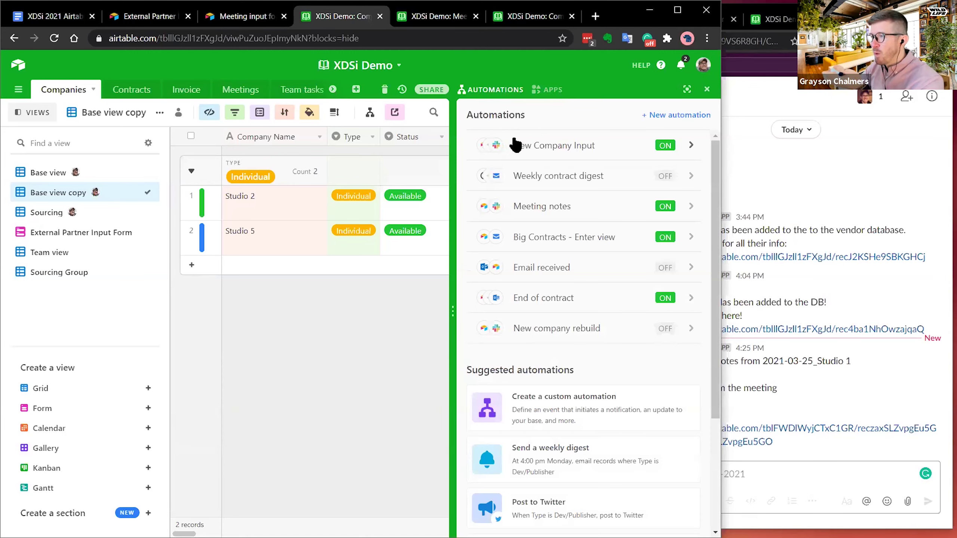
scroll(604, 313, "down", 4)
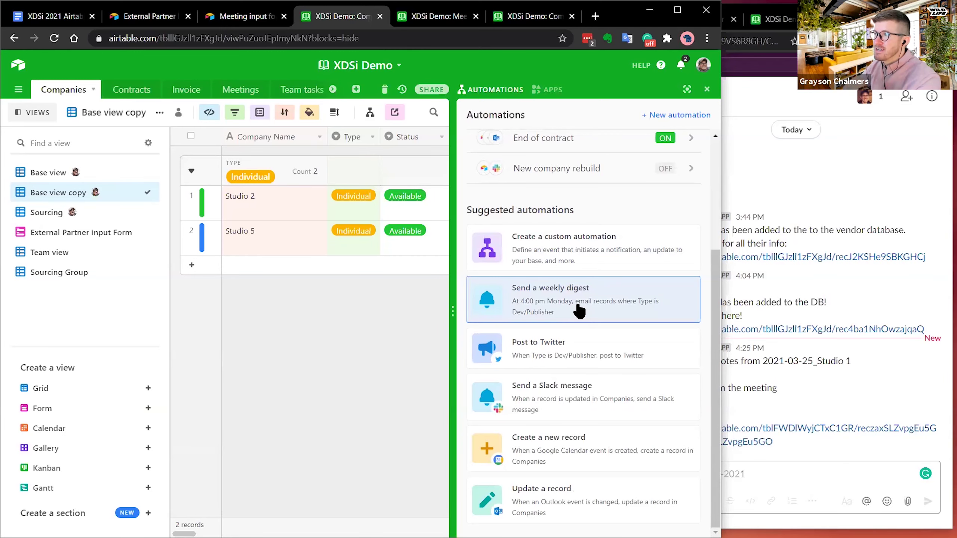
left_click(141, 91)
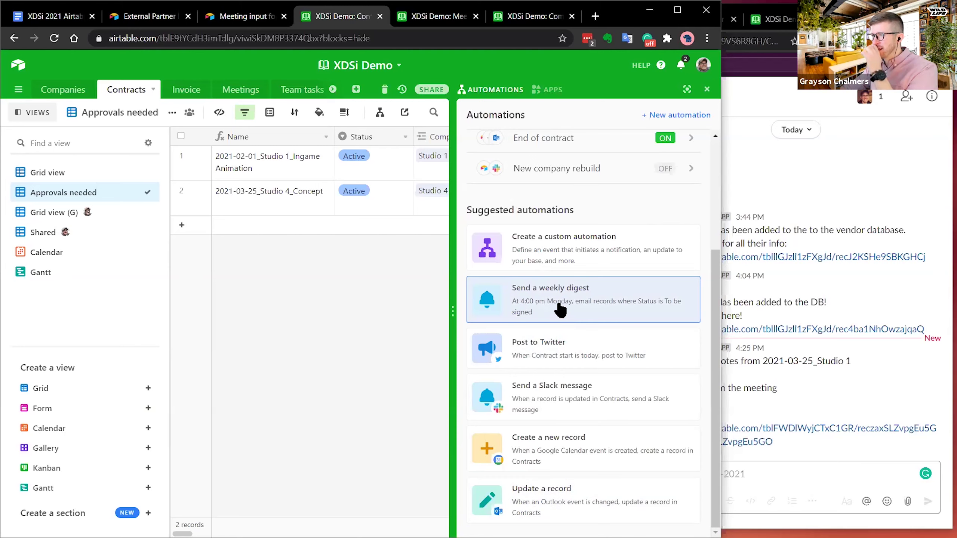
scroll(577, 268, "up", 5)
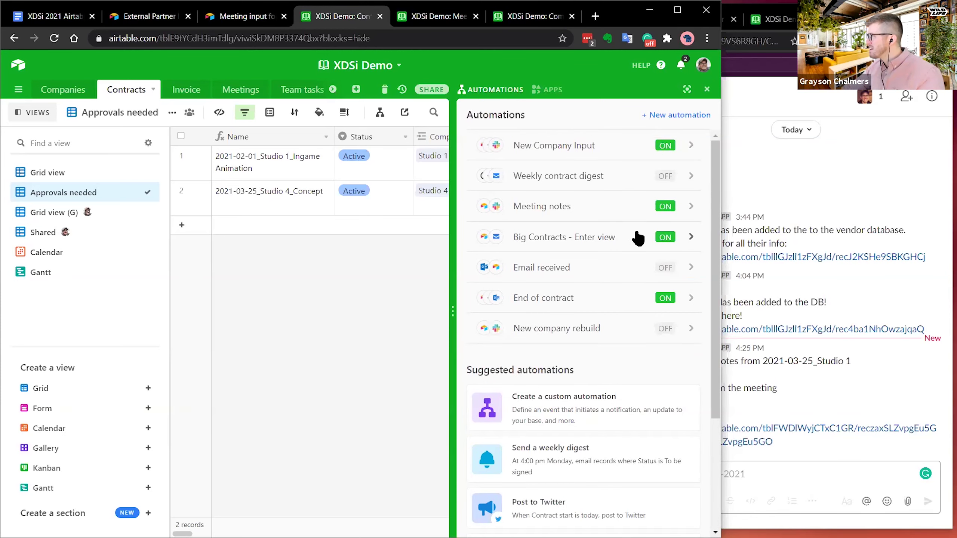
- Close the Automations panel to show the Approvals needed contracts grid
left_click(707, 89)
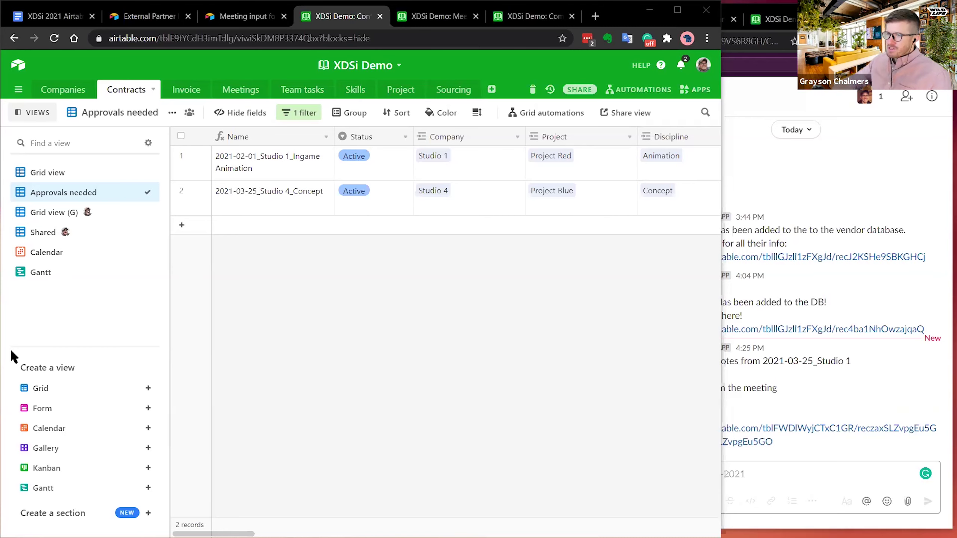
- In the Gantt view, move Studio 4_Concept to start April 3, then open Companies
left_click(41, 254)
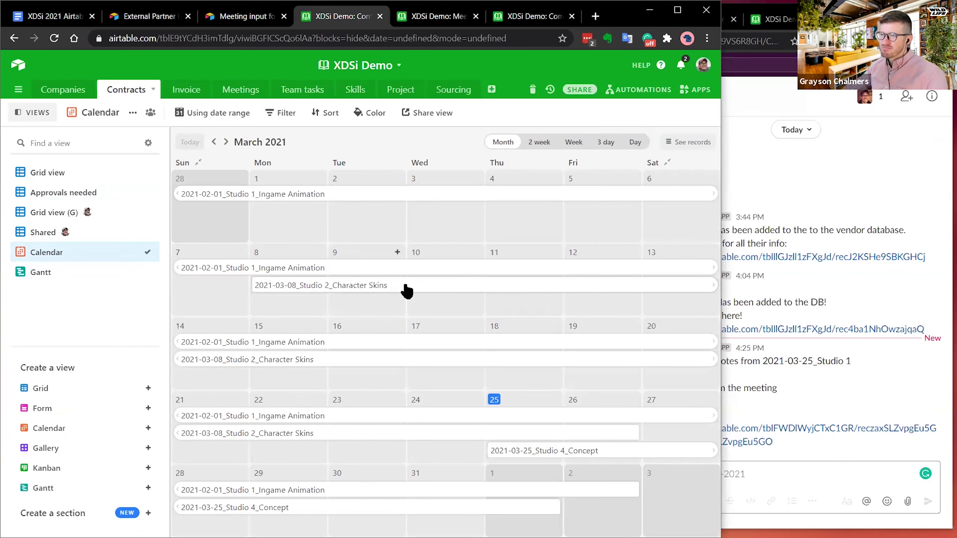
left_click(39, 275)
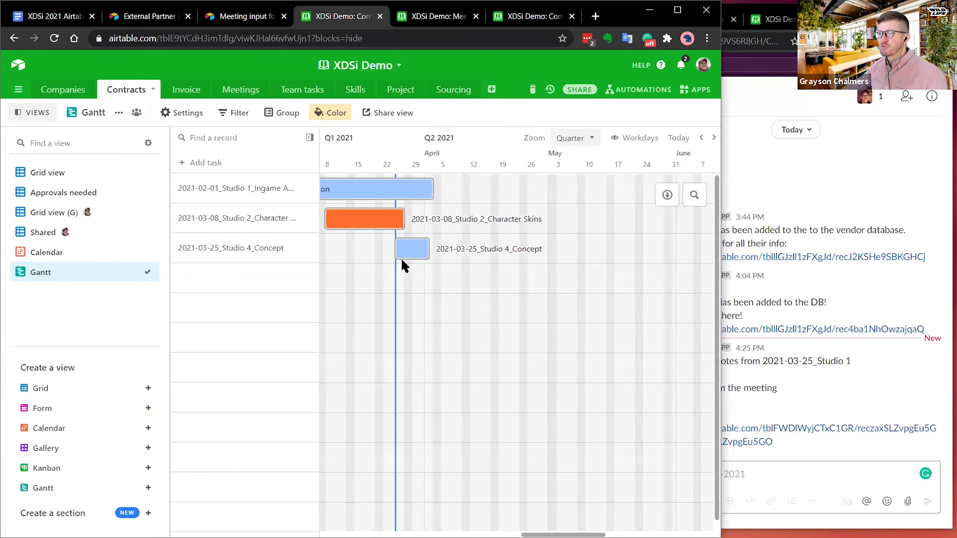
left_click_drag(408, 250, 448, 256)
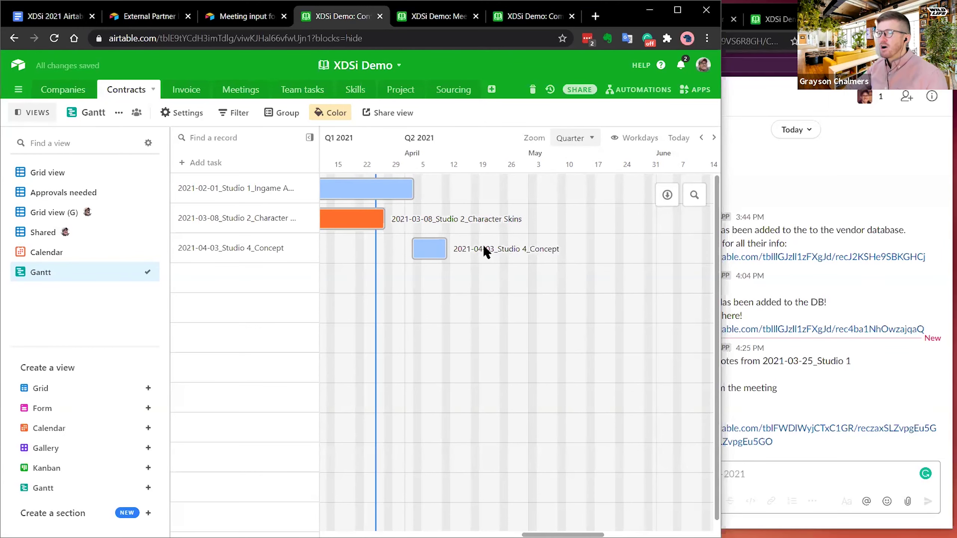
left_click(72, 174)
left_click(78, 92)
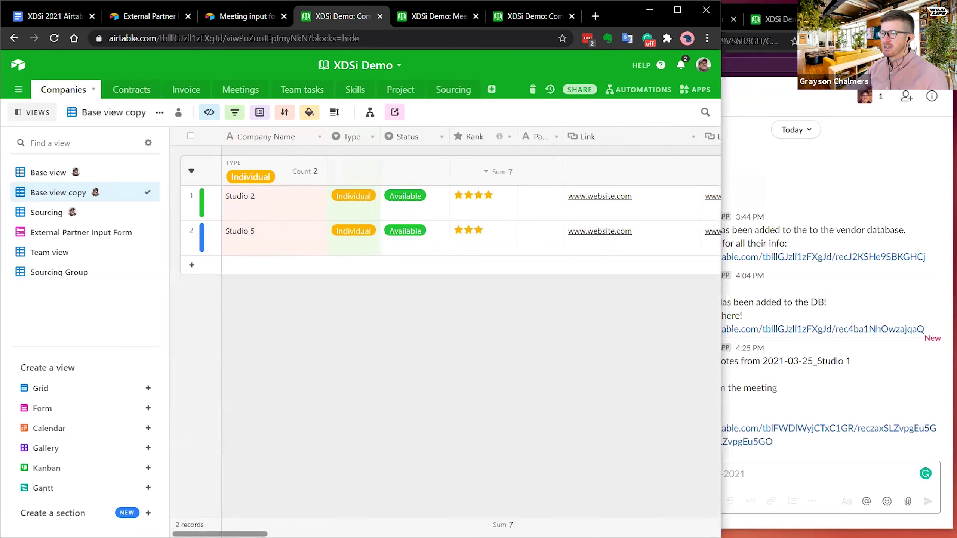
scroll(445, 212, "right", 15)
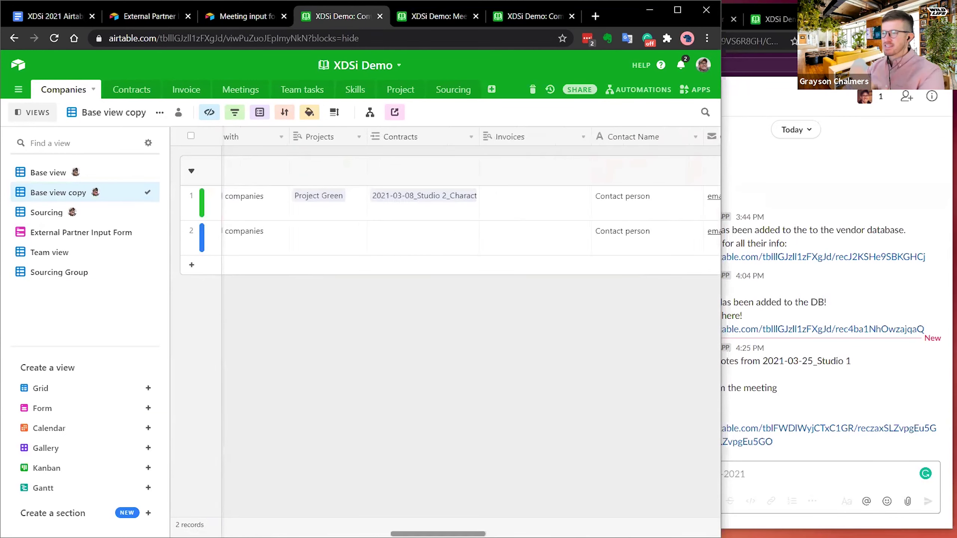
scroll(294, 432, "left", 15)
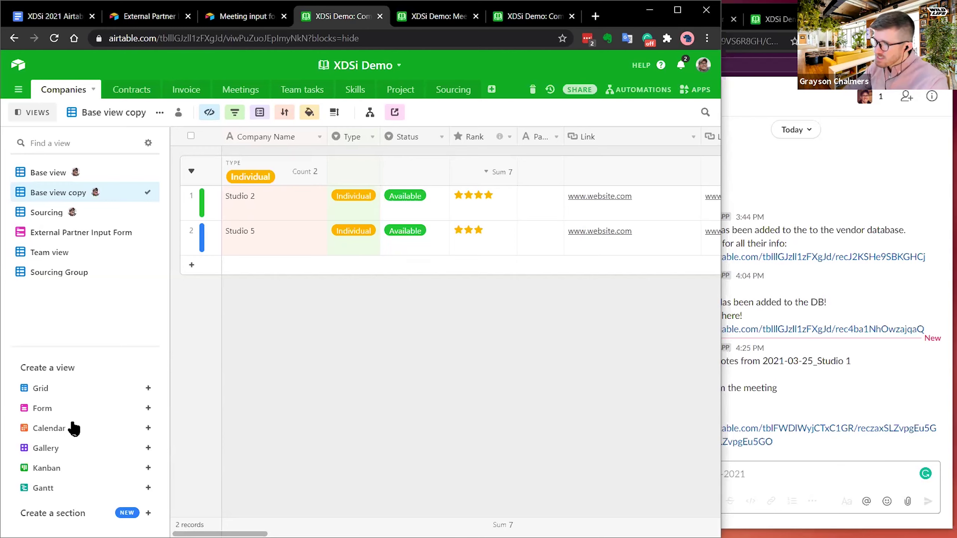
mouse_move(52, 453)
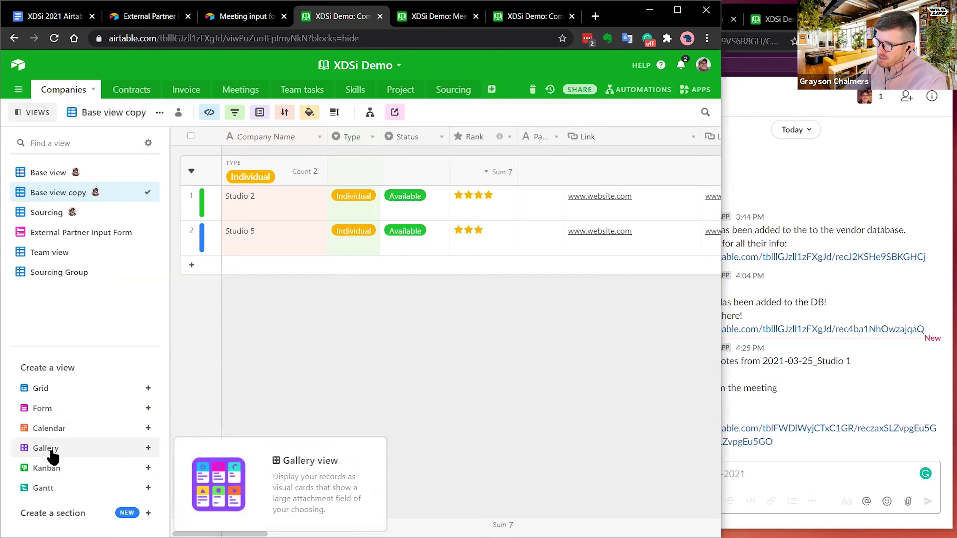
- Create a Gallery view of Companies and inspect the Studio 1 card
left_click(138, 453)
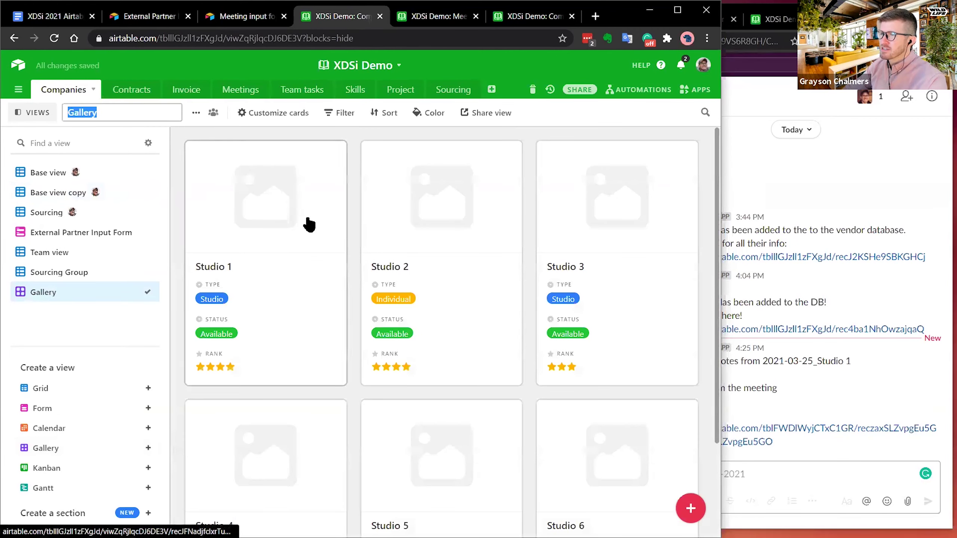
left_click(252, 198)
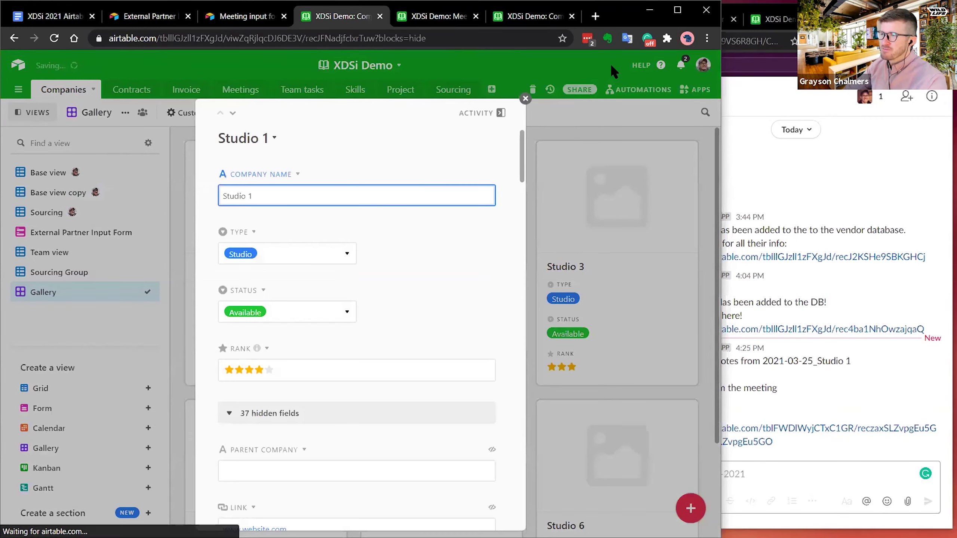
left_click(526, 98)
scroll(415, 303, "down", 3)
scroll(413, 308, "up", 3)
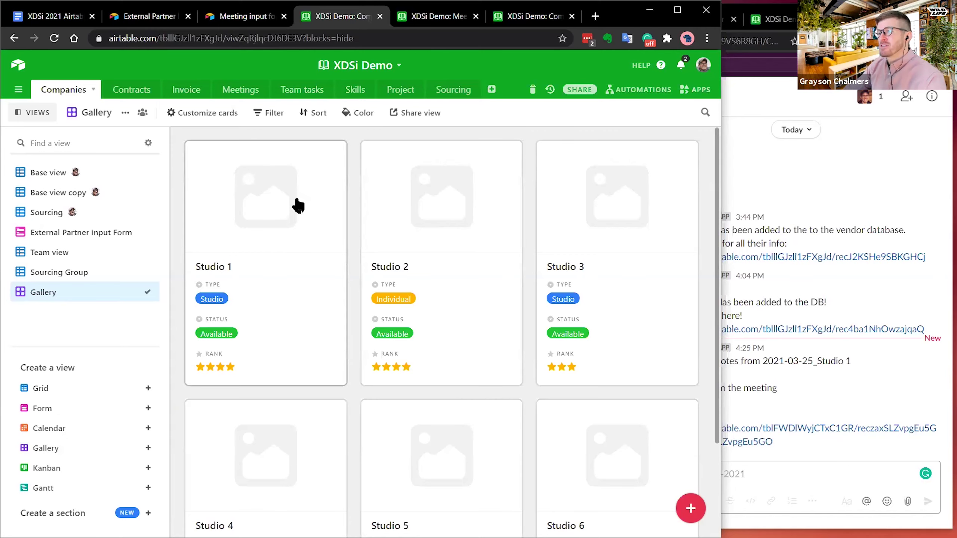
- Reopen the Studio 1 record to review it, then bring up the gallery's filter options
left_click(283, 202)
scroll(379, 335, "down", 15)
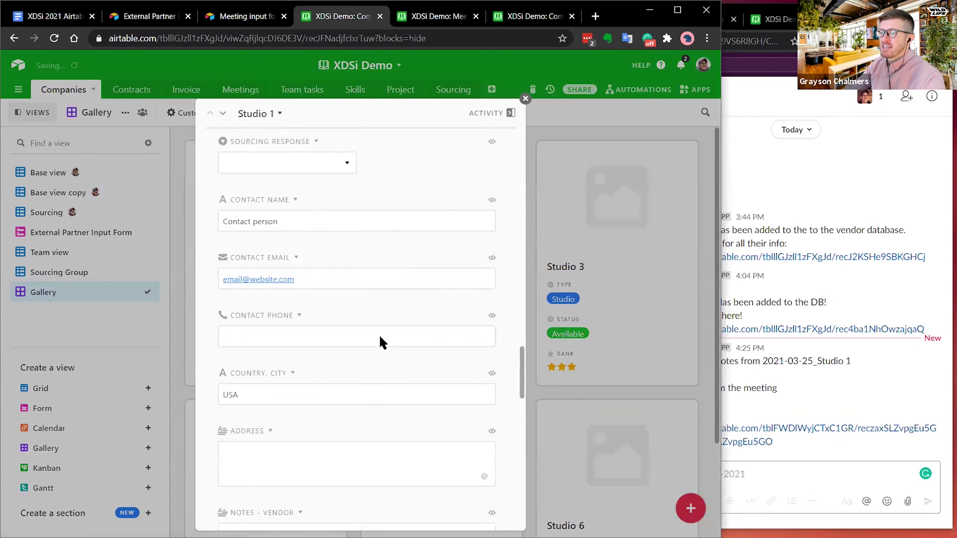
scroll(380, 339, "up", 10)
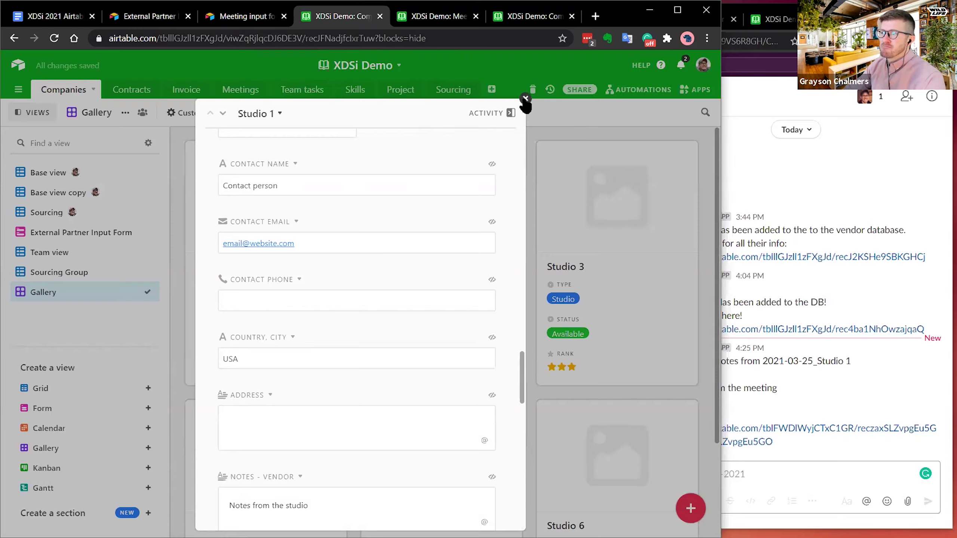
left_click(525, 99)
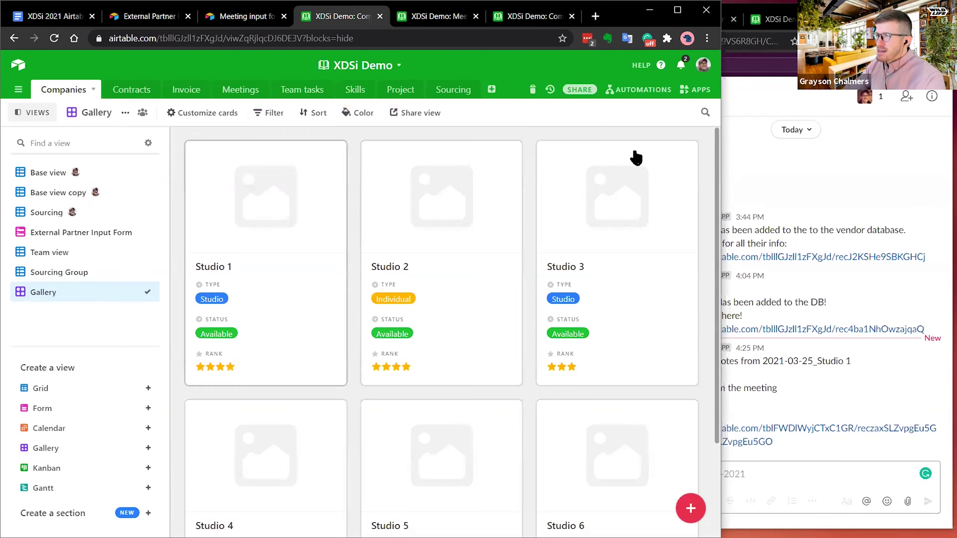
left_click(271, 118)
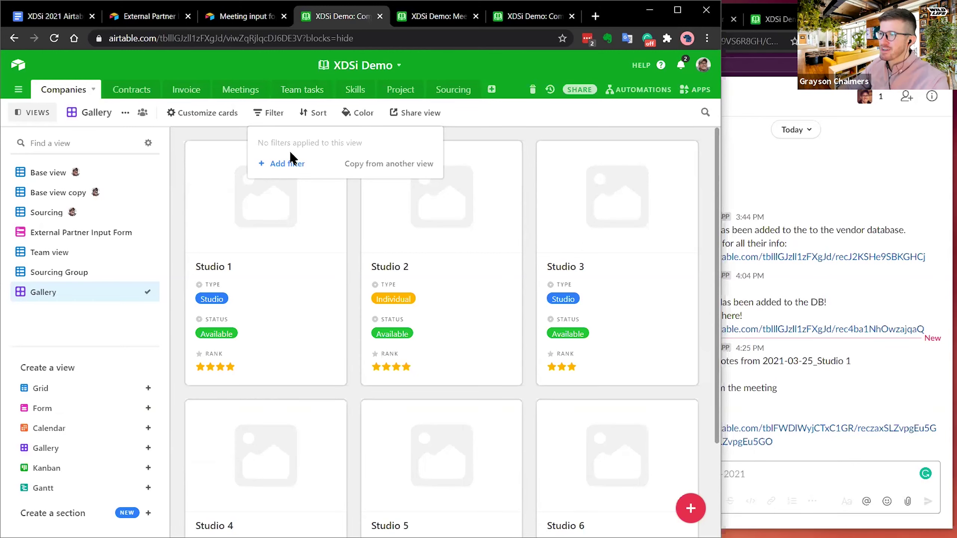
- Switch to the Companies Base view and inspect its 'Skills contains ch' filter
left_click(281, 164)
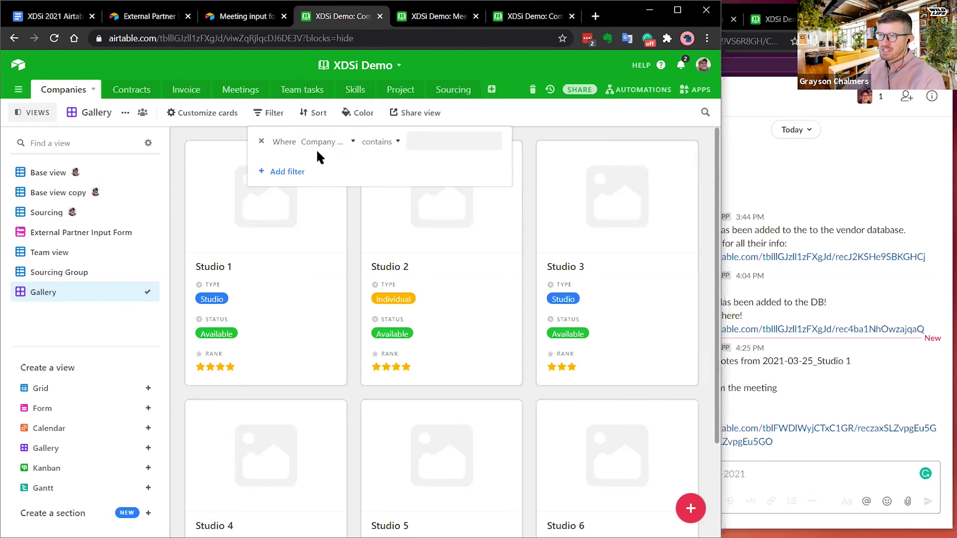
left_click(61, 184)
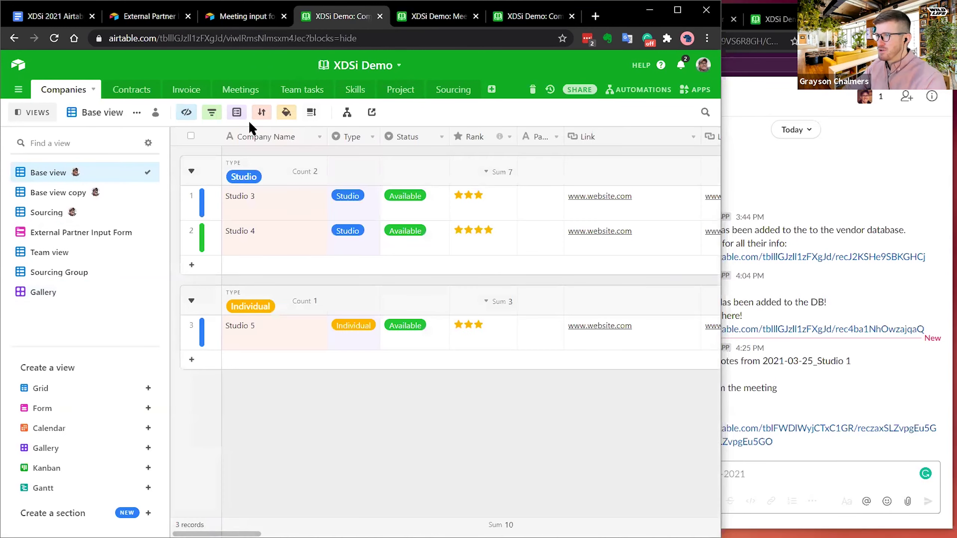
left_click(213, 118)
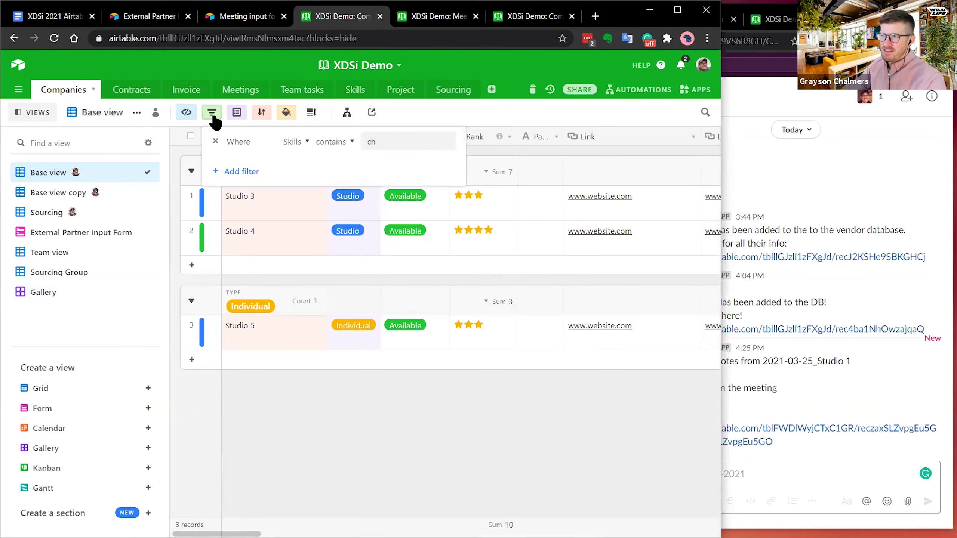
left_click(392, 142)
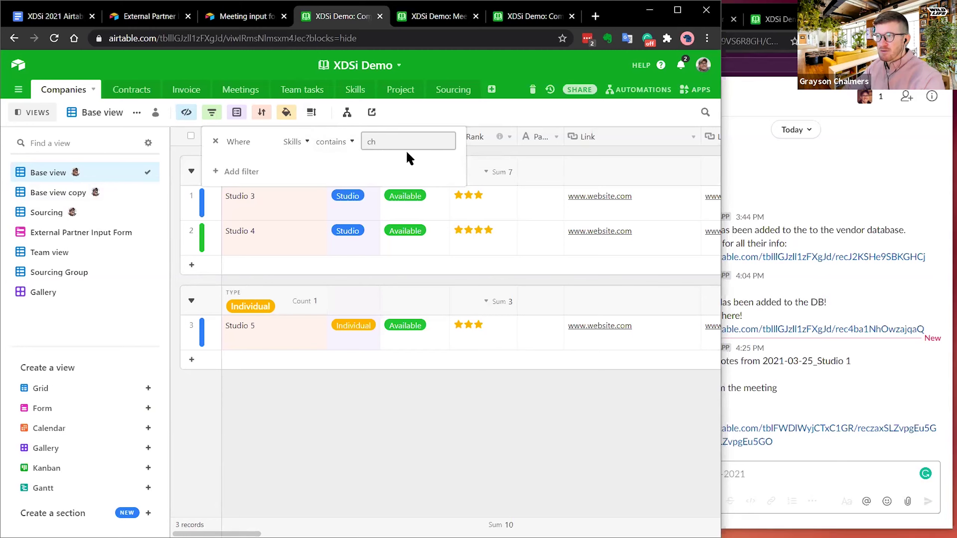
left_click(479, 69)
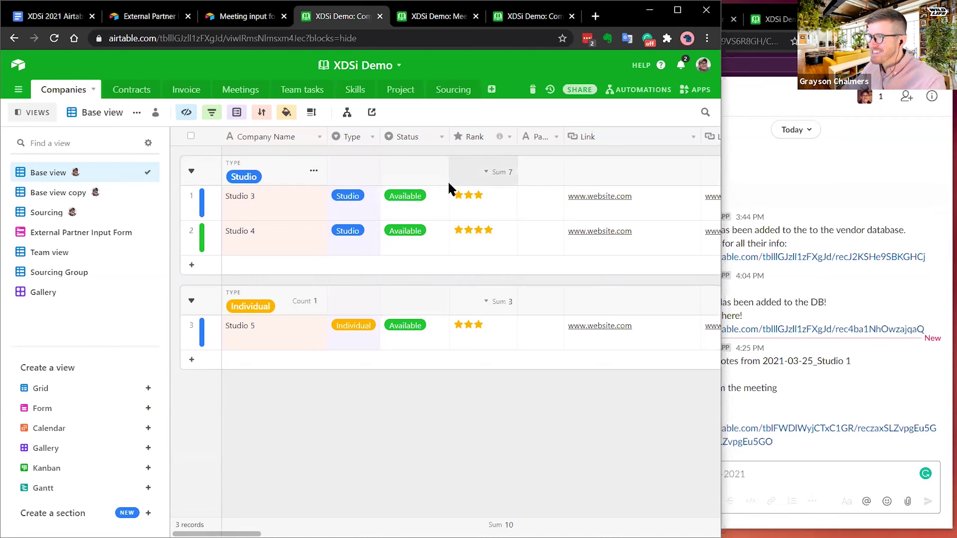
- Delete the 'Skills contains ch' filter and confirm no filters remain on Base view
left_click(209, 112)
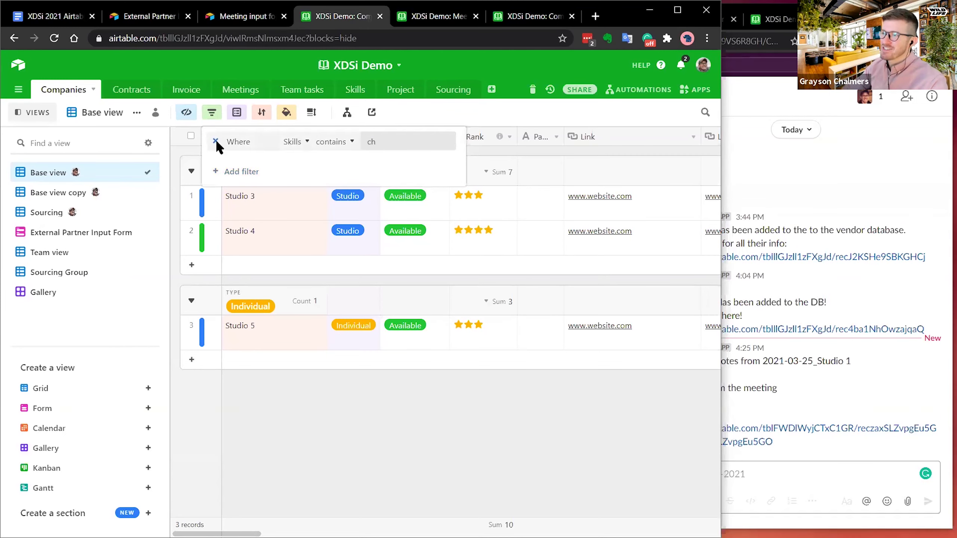
left_click(216, 142)
left_click(492, 109)
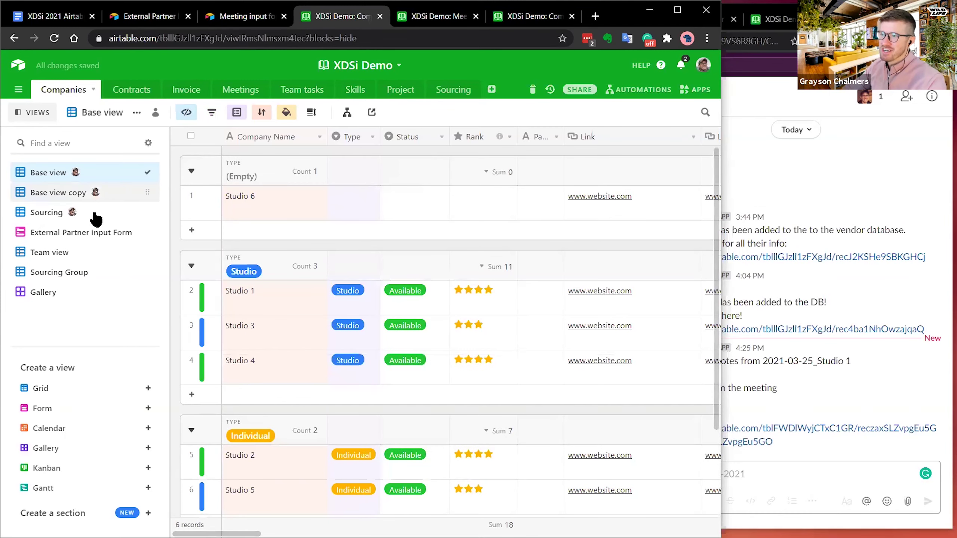
mouse_move(102, 192)
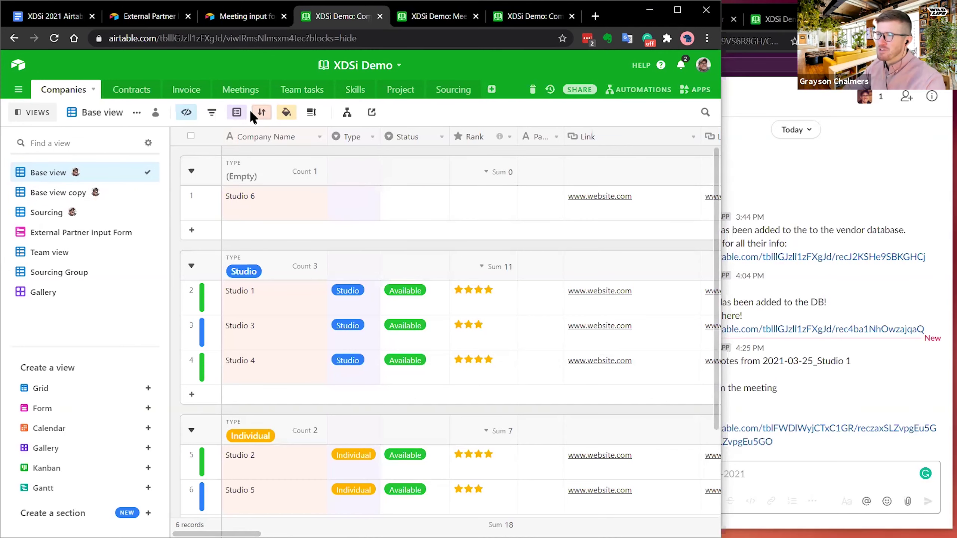
left_click(212, 112)
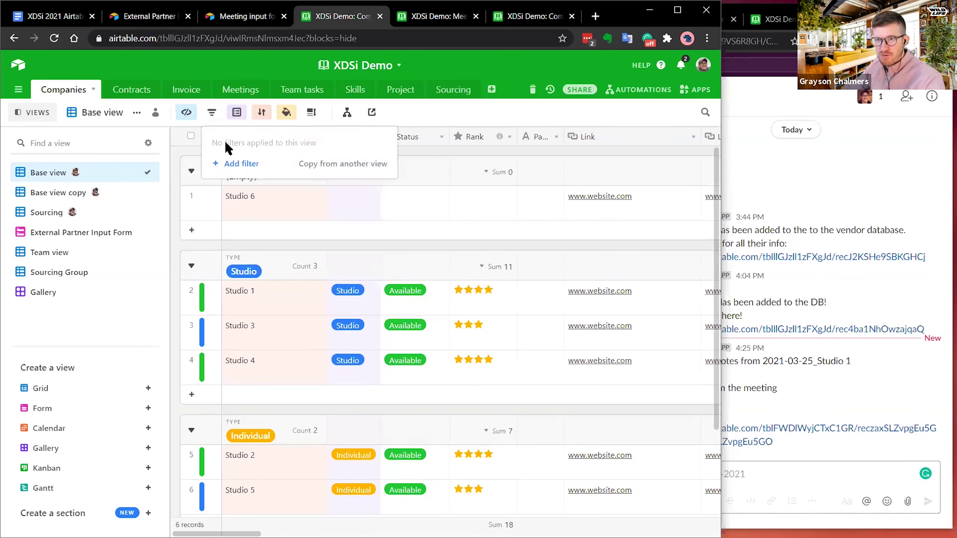